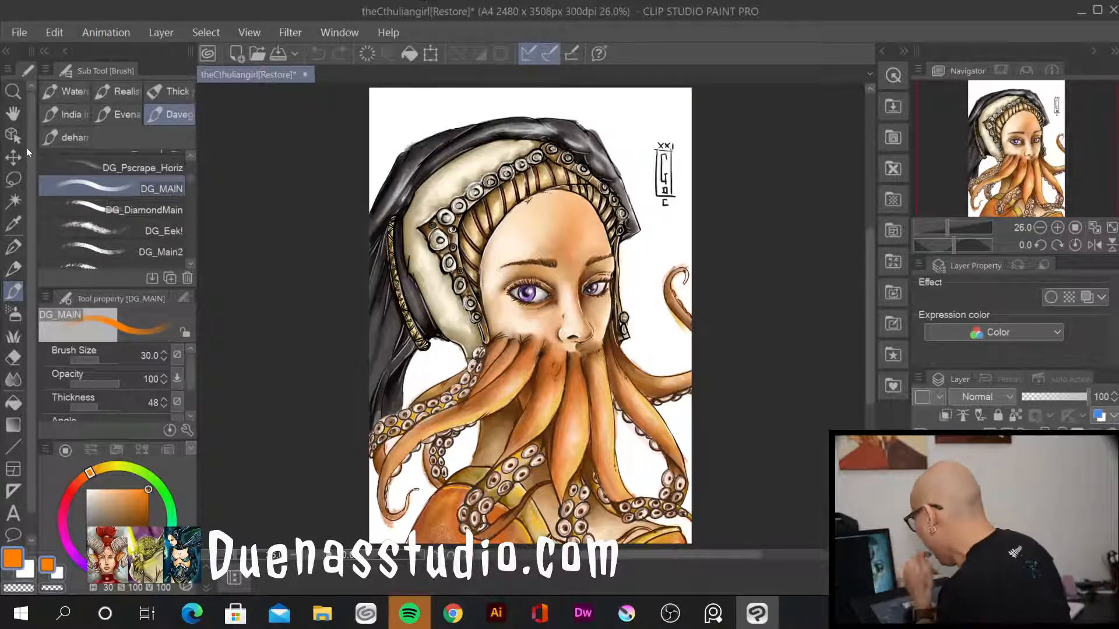
left_click(20, 34)
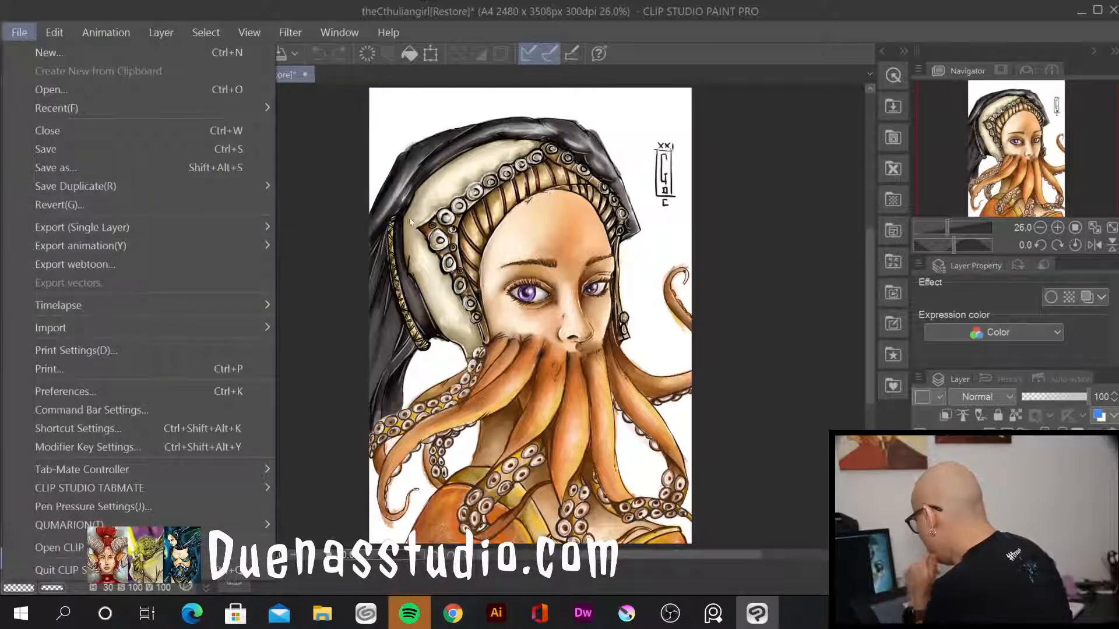
left_click(351, 232)
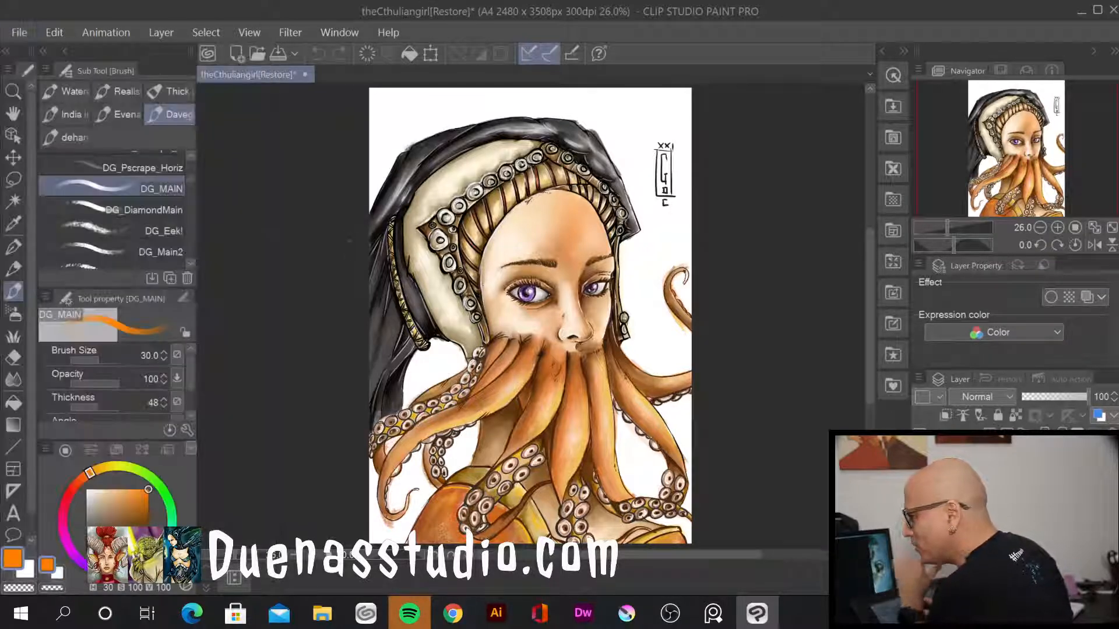
left_click(19, 32)
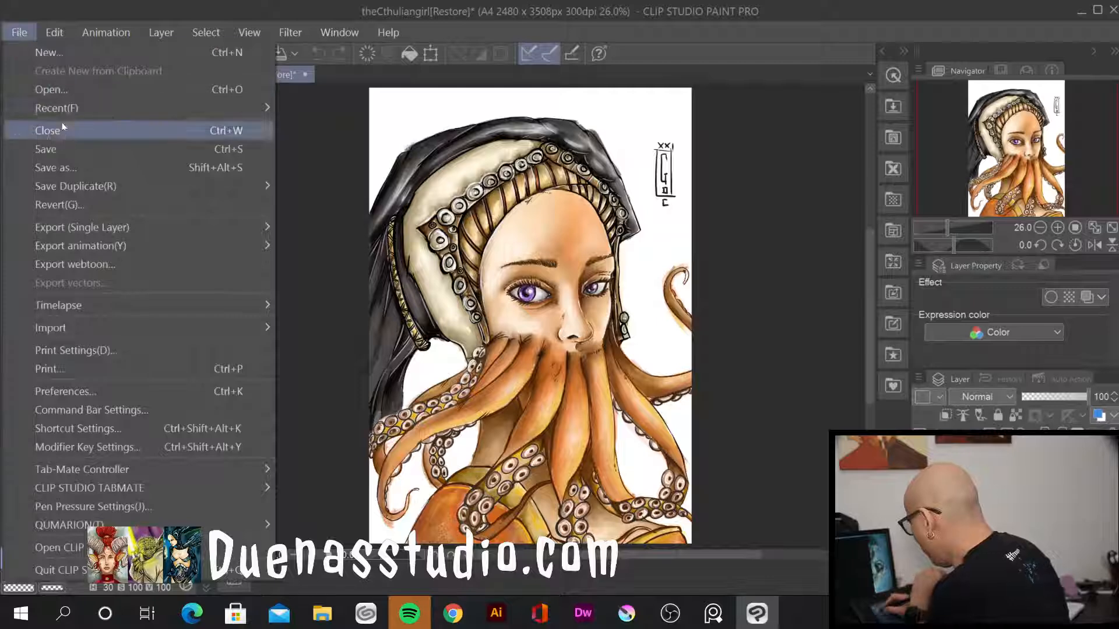
left_click(83, 53)
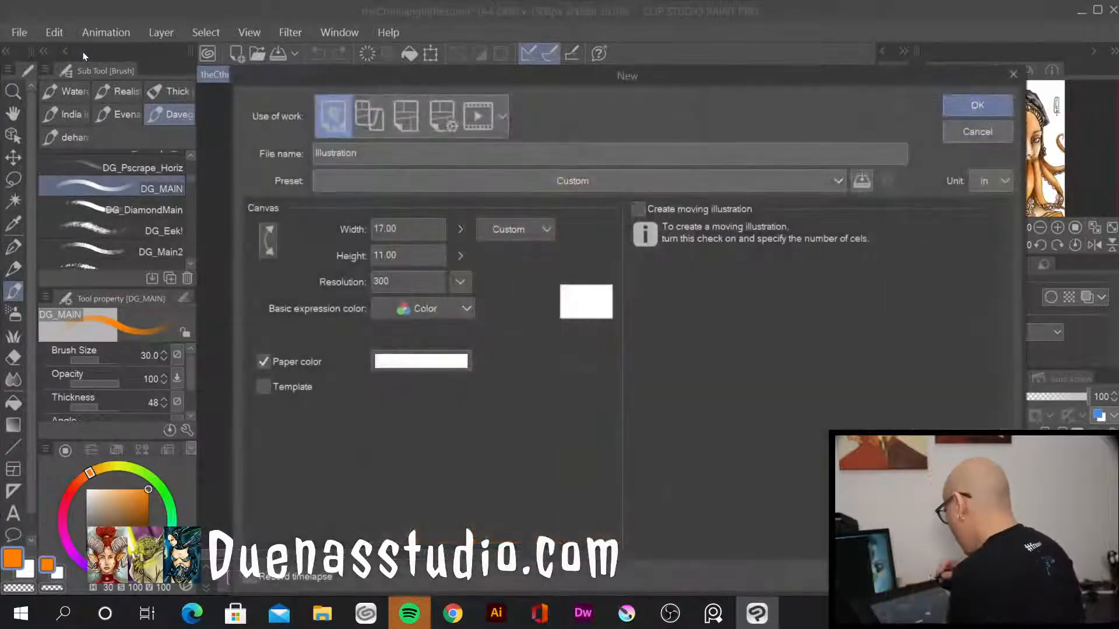
left_click(980, 105)
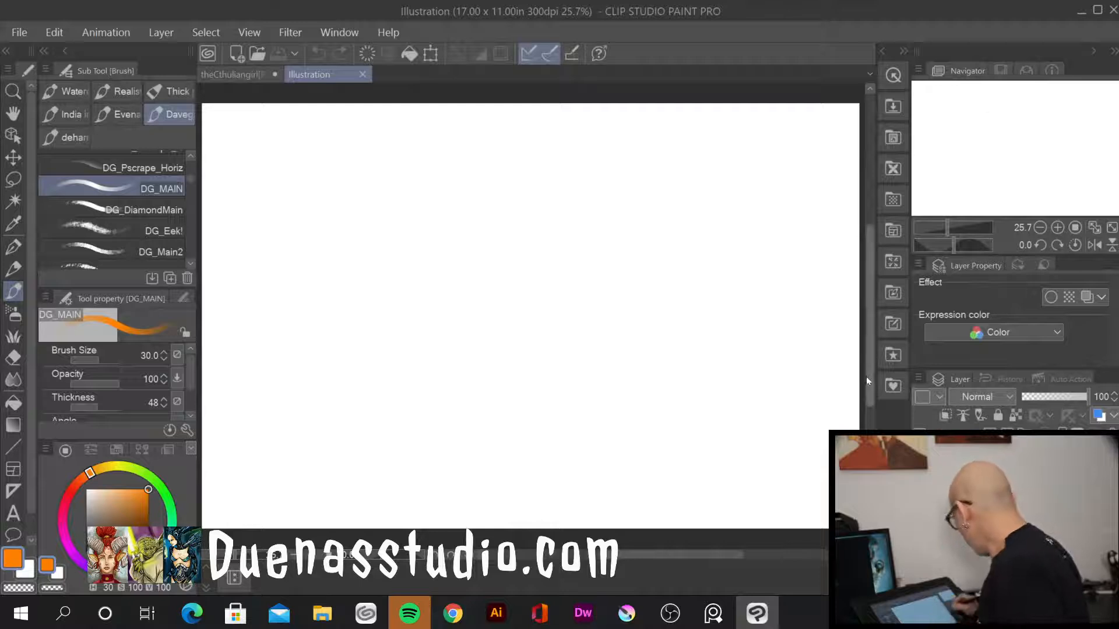
left_click_drag(869, 382, 870, 327)
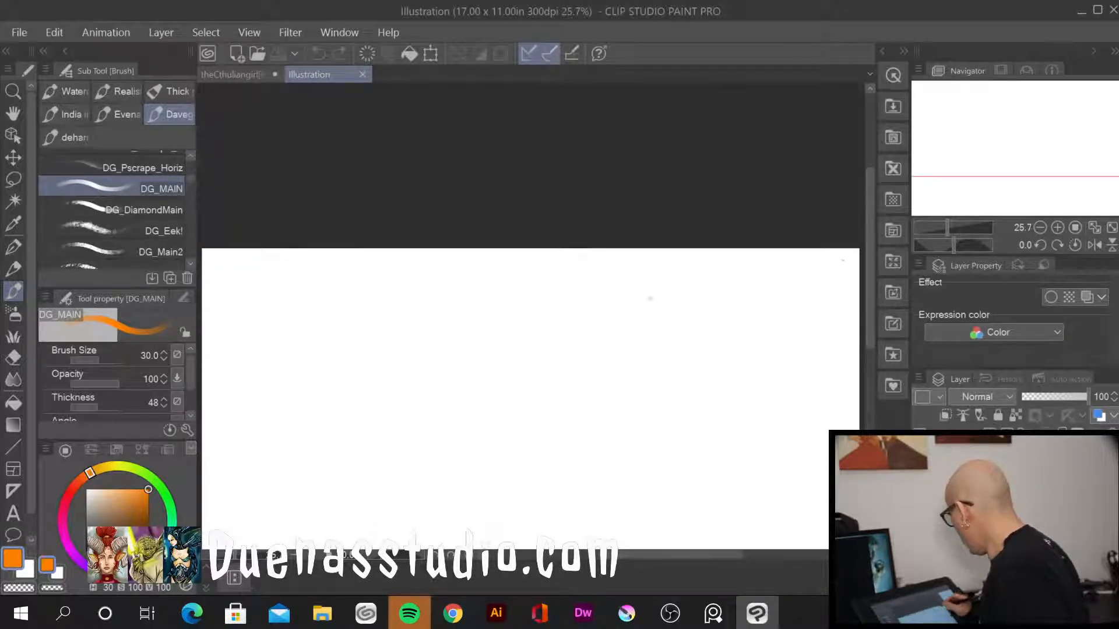
left_click(361, 74)
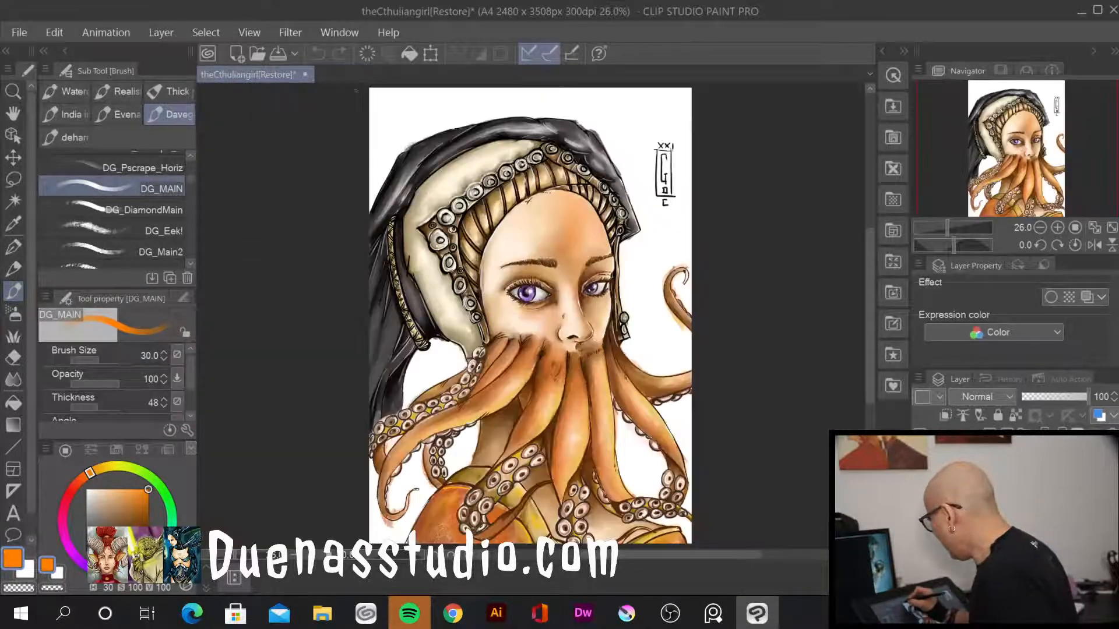
Create a new portrait illustration canvas 11 in wide and 17 in high at 300 dpi with white paper
left_click(23, 32)
left_click(66, 50)
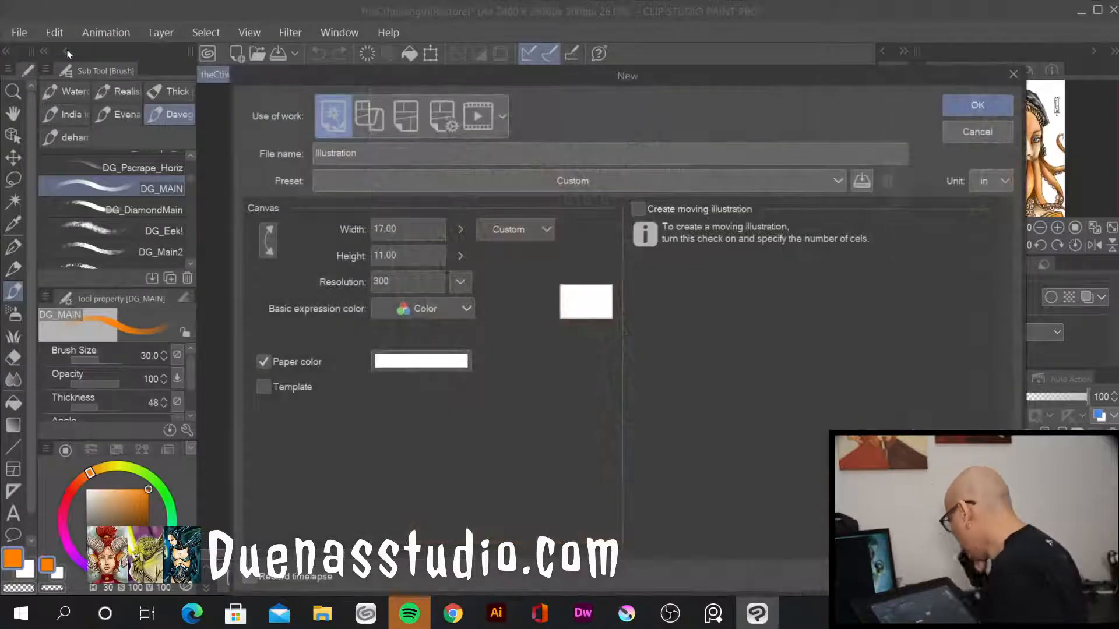
left_click(267, 235)
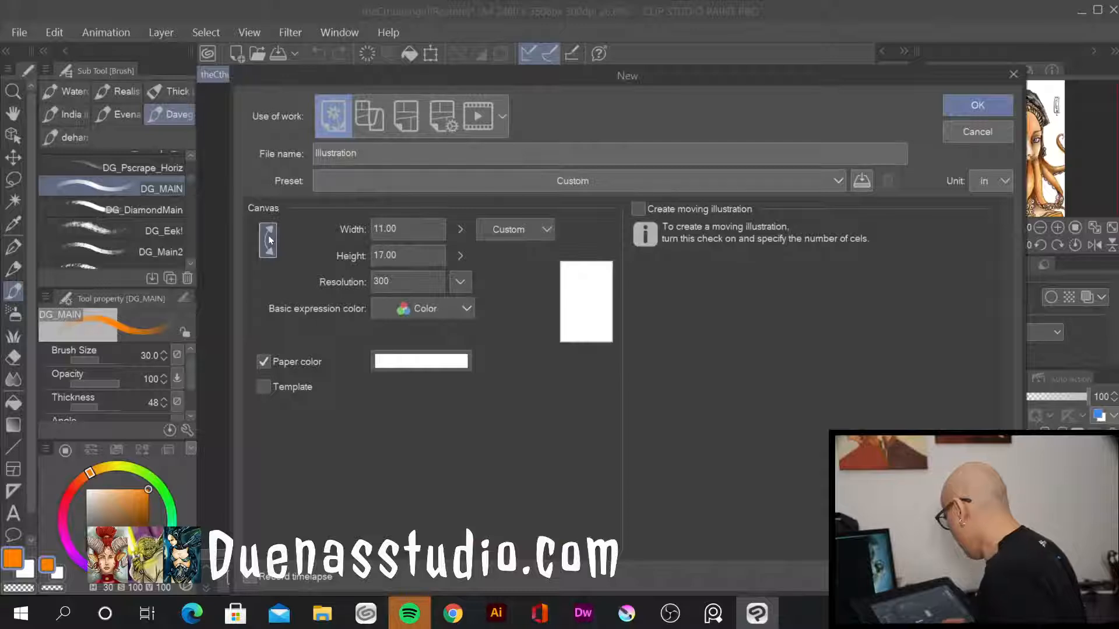
left_click(978, 106)
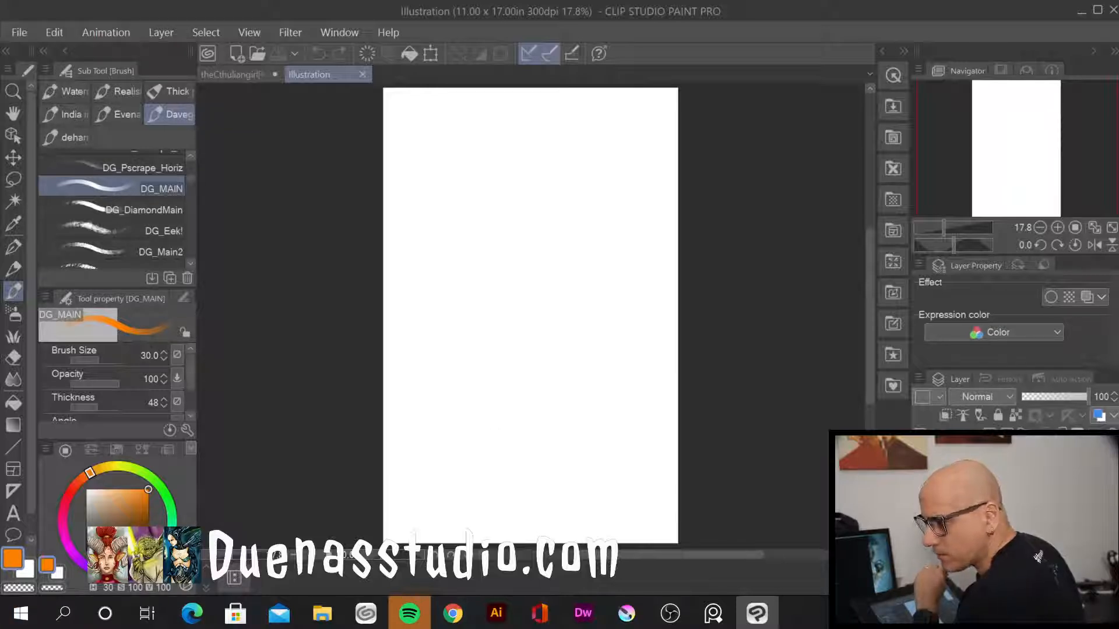
Switch to the reference board and examine the samurai and straw-hat monk photos
key("alt+Tab")
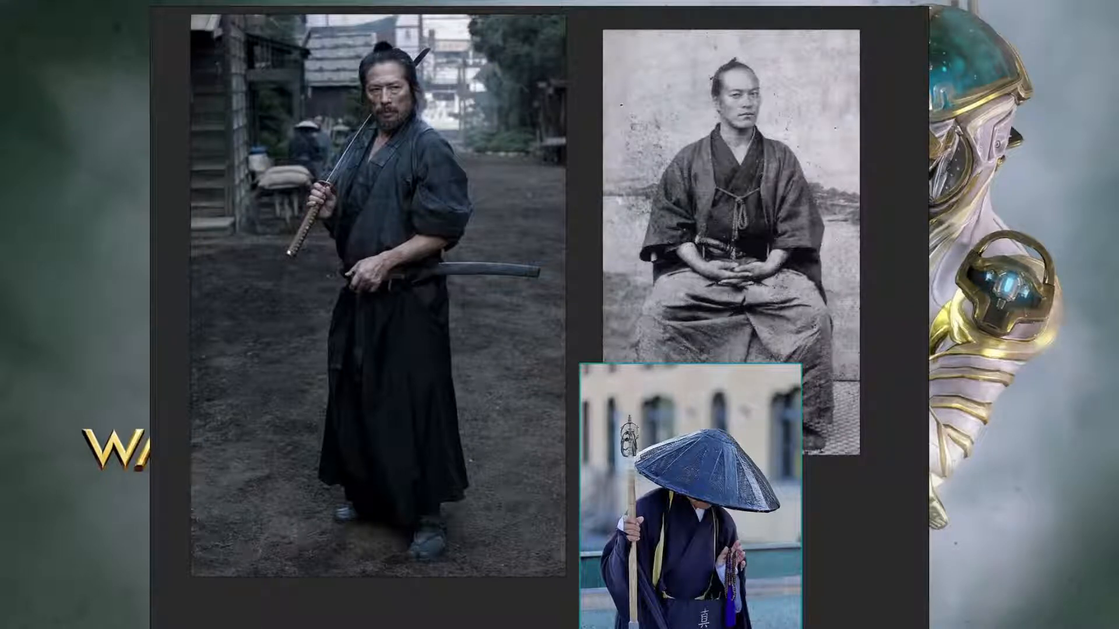
scroll(488, 245, "down", 4)
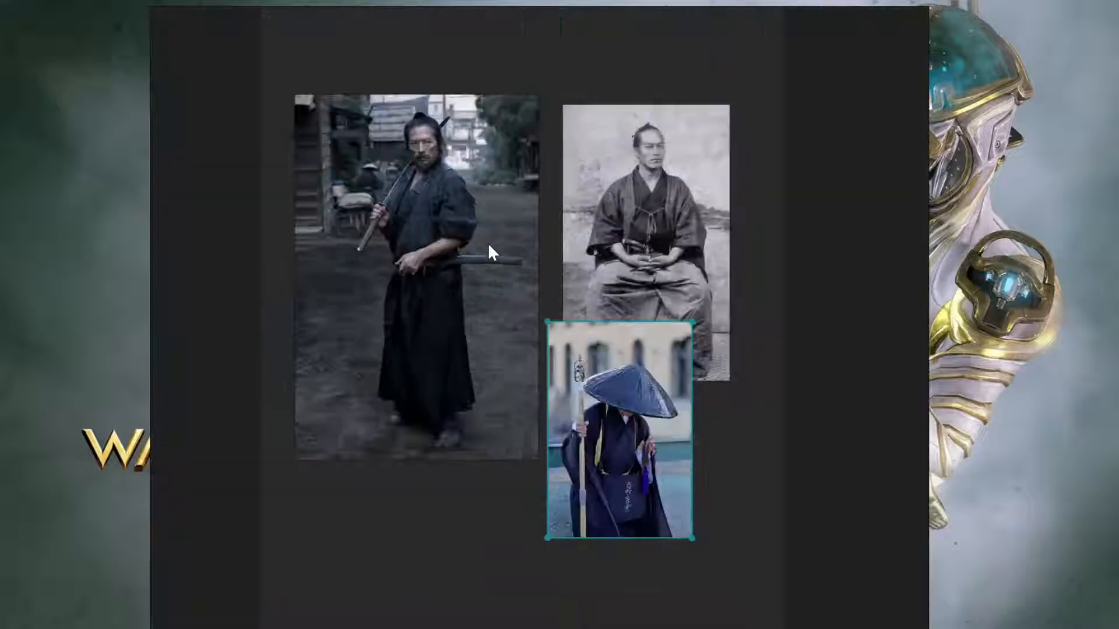
scroll(489, 244, "up", 3)
scroll(488, 243, "up", 1)
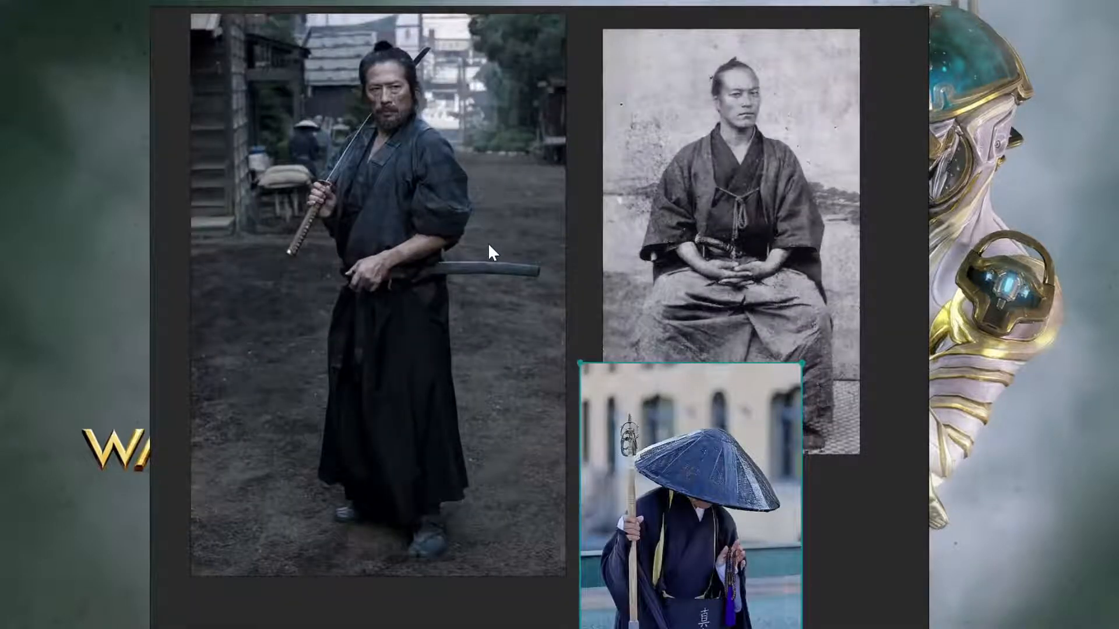
scroll(487, 243, "down", 2)
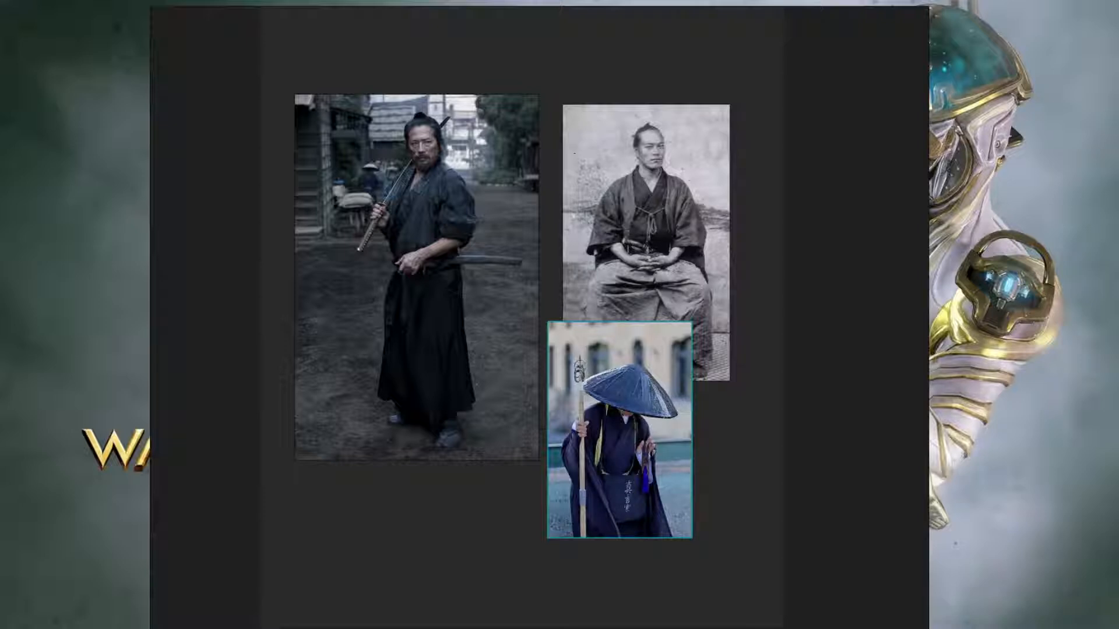
Add the cat photo and the Japanese cat print to the reference board and examine the print up close
left_click_drag(0, 612, 964, 337)
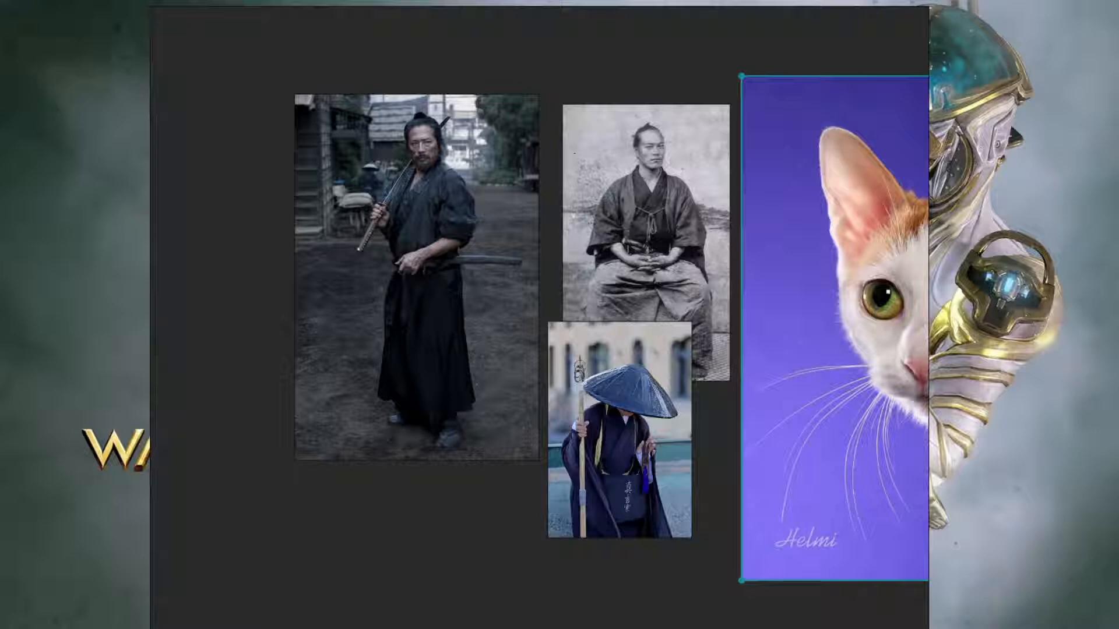
left_click_drag(151, 466, 301, 529)
double_click(301, 530)
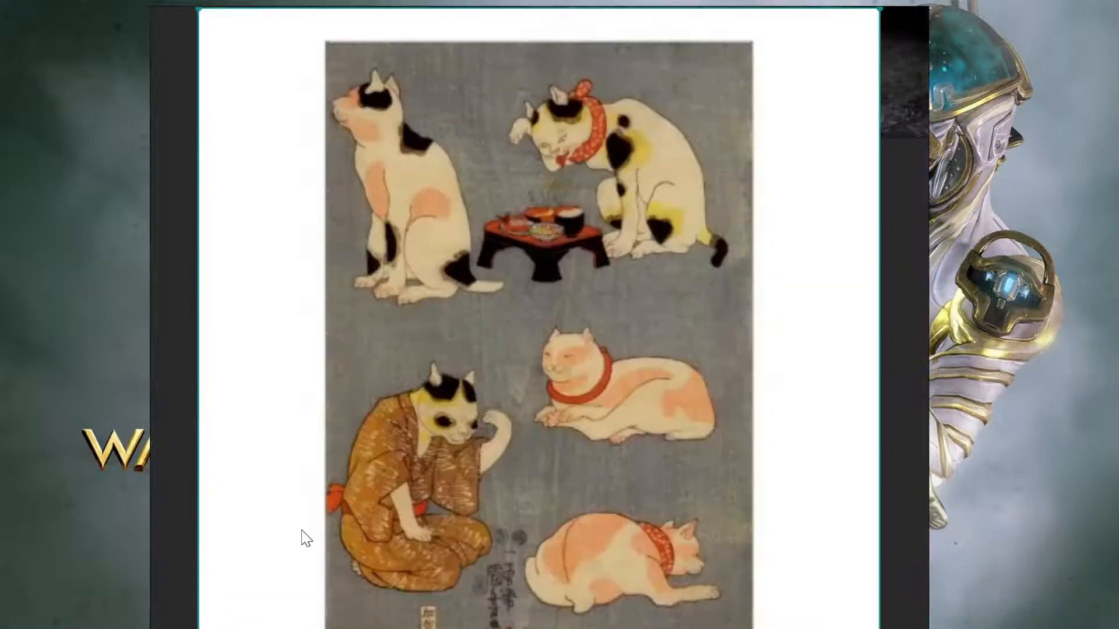
double_click(573, 495)
scroll(572, 494, "up", 3)
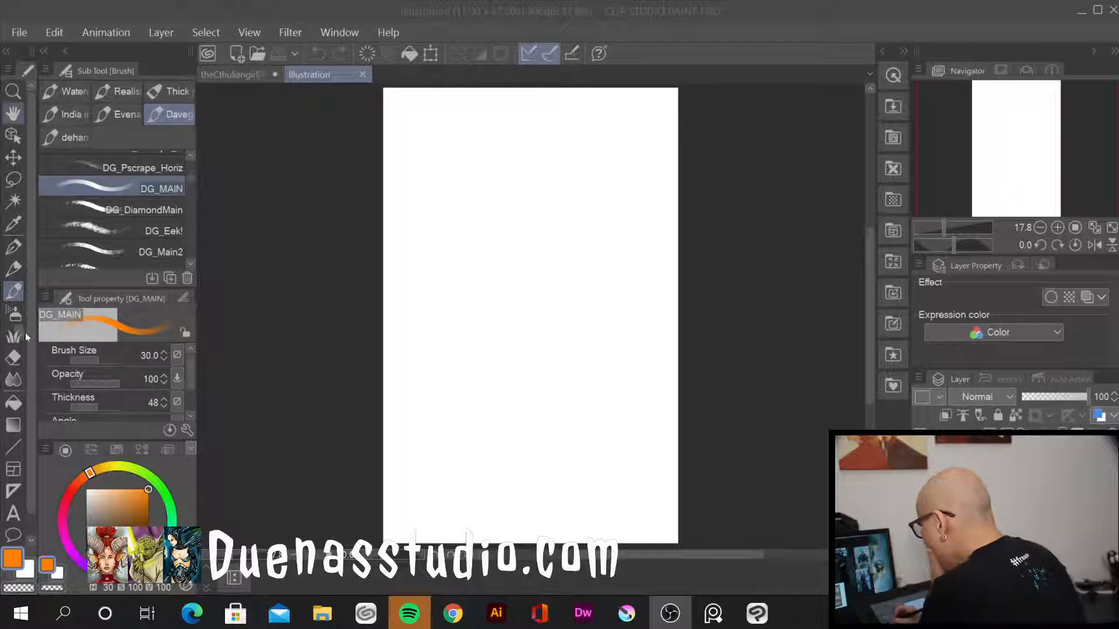
Select the Tapered Pencil and set its brush size to 15
left_click(13, 269)
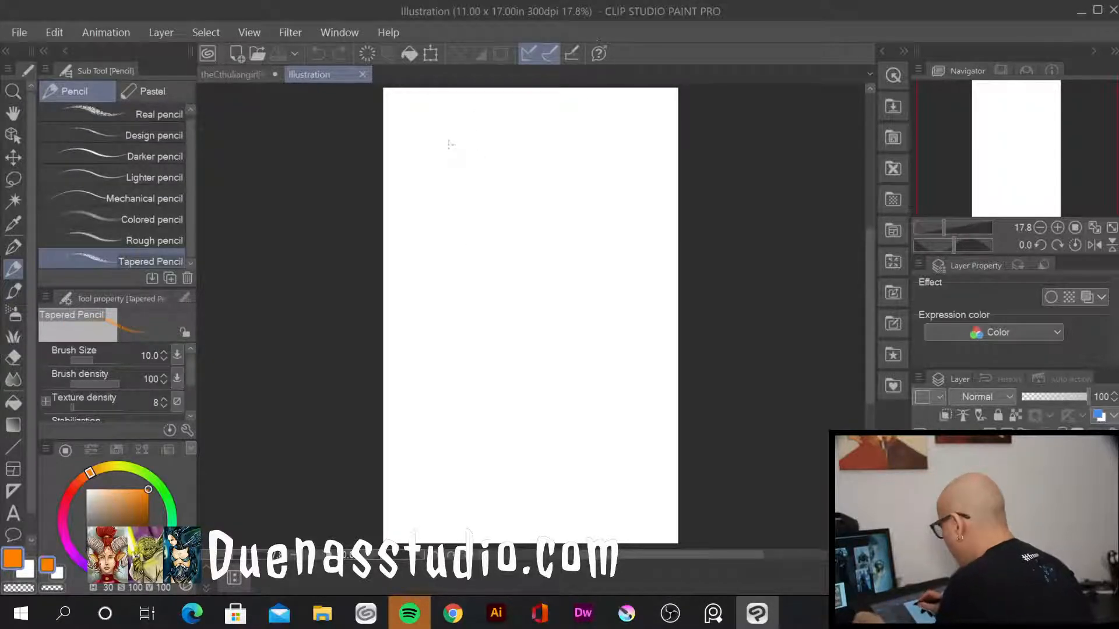
key("[")
key("[")
key("[")
key("[")
key("[")
key("[")
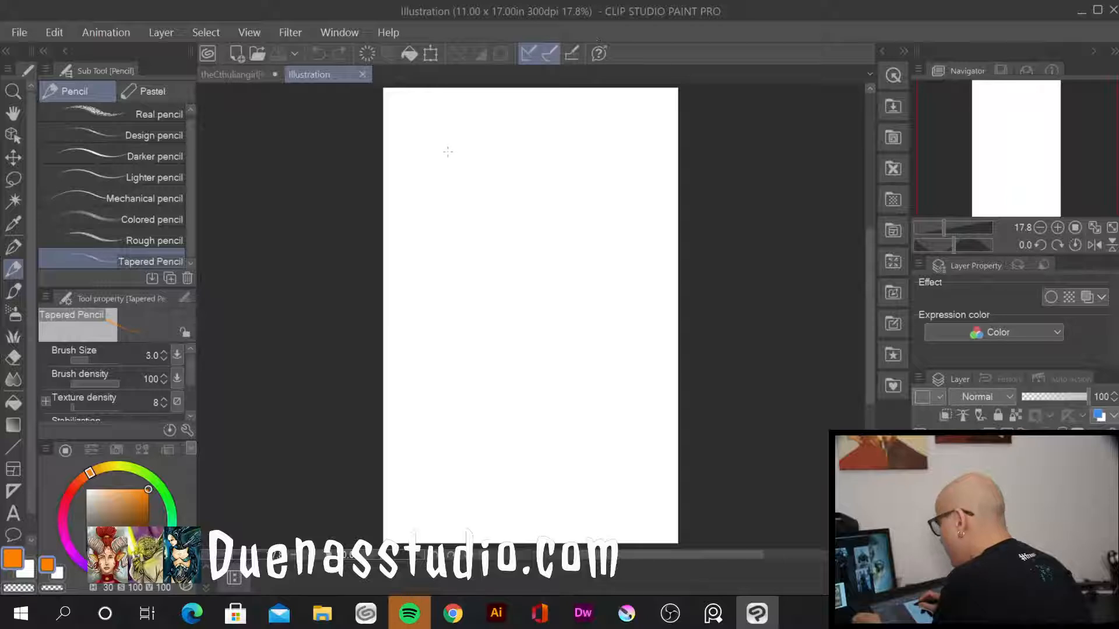
key("[")
key("[")
key("[")
key("[")
key("[")
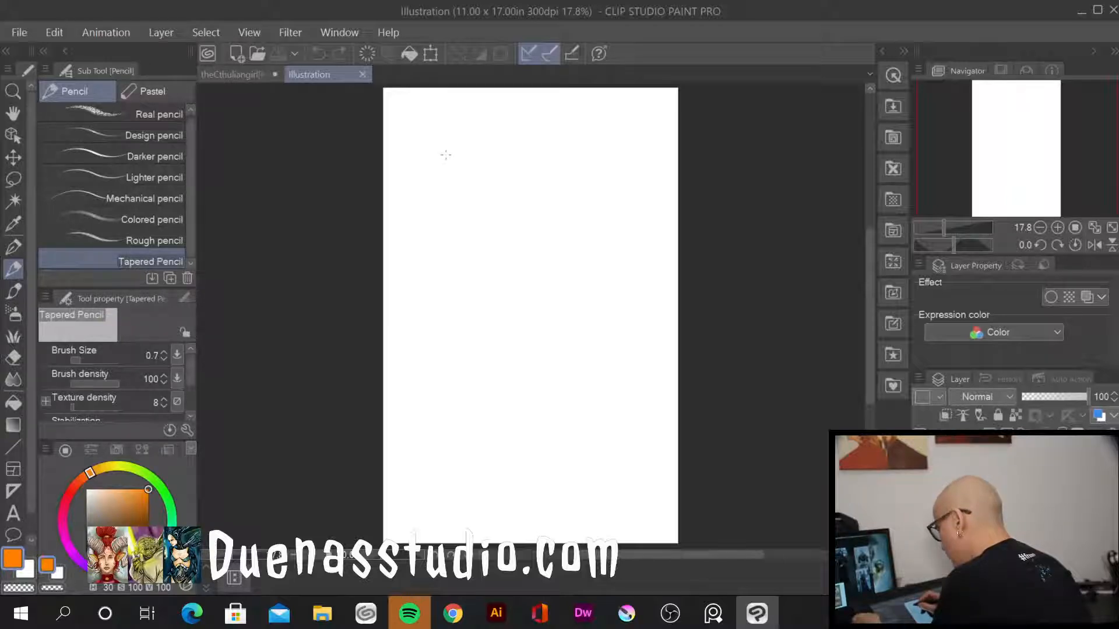
key("]")
key("]")
key("]")
key("]")
key("]")
key("]")
key("]")
key("]")
key("]")
key("]")
key("]")
key("]")
key("]")
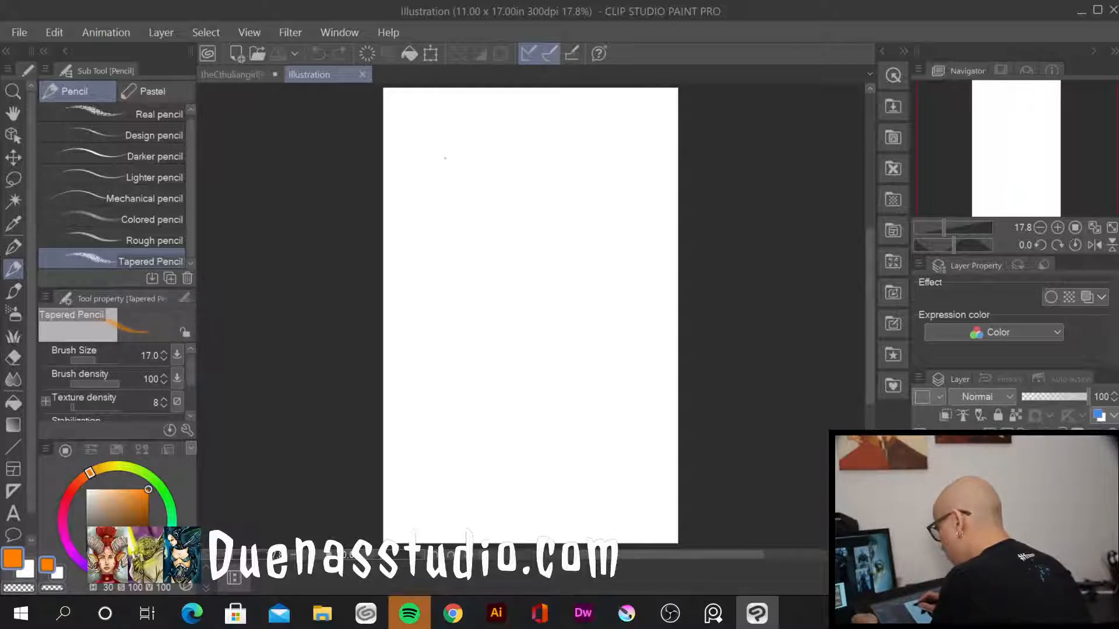
key("bracketleft")
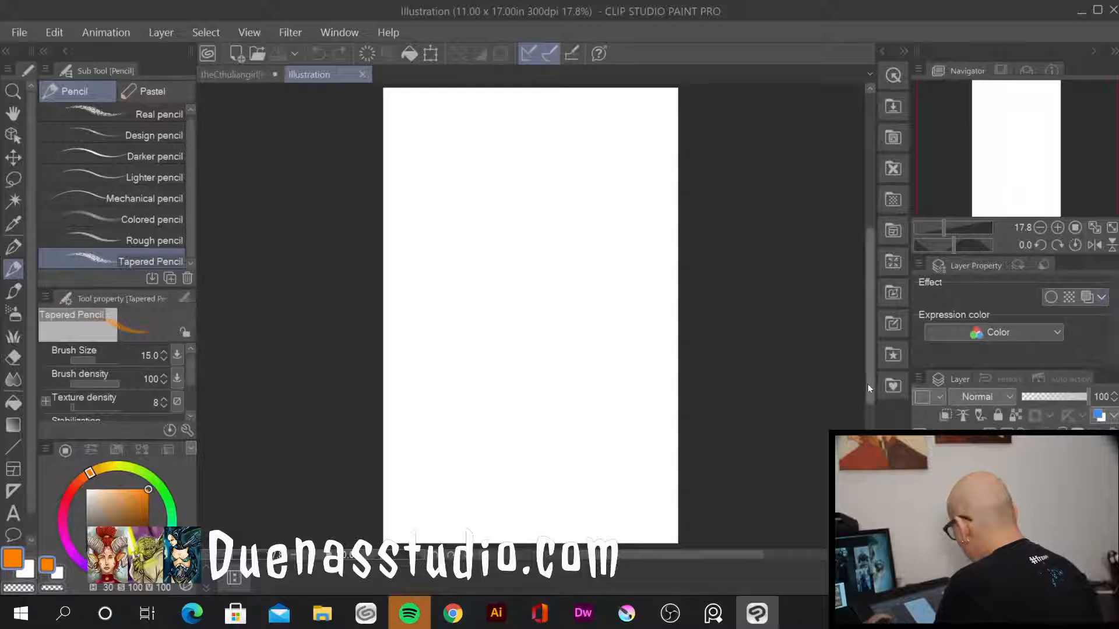
Sketch a horizontal shoulder line in the upper part of the page, switching the drawing colour from orange to black
mouse_move(867, 383)
left_mouse_down()
mouse_move(861, 352)
mouse_move(860, 377)
left_mouse_up()
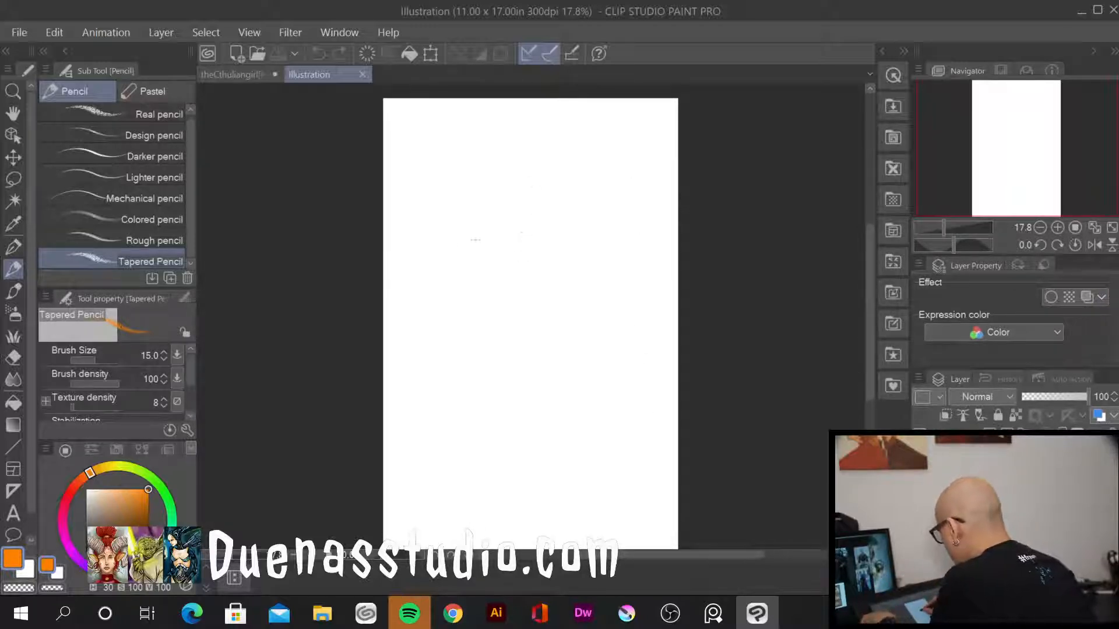
mouse_move(475, 240)
left_mouse_down()
mouse_move(556, 238)
mouse_move(531, 245)
left_mouse_up()
left_click_drag(144, 505, 149, 549)
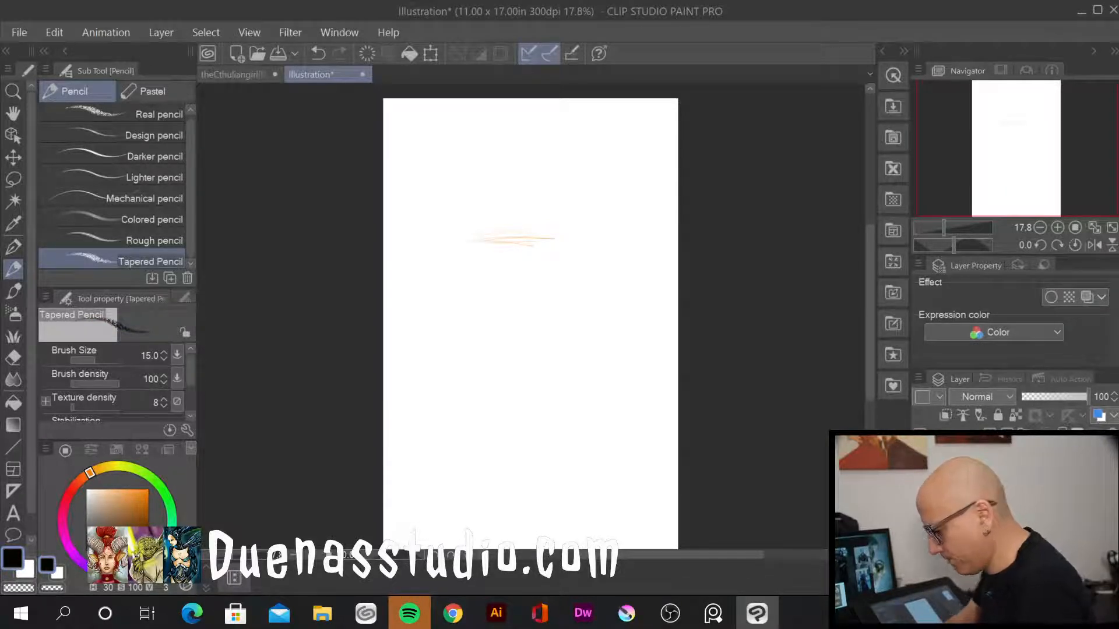
left_click_drag(466, 241, 547, 248)
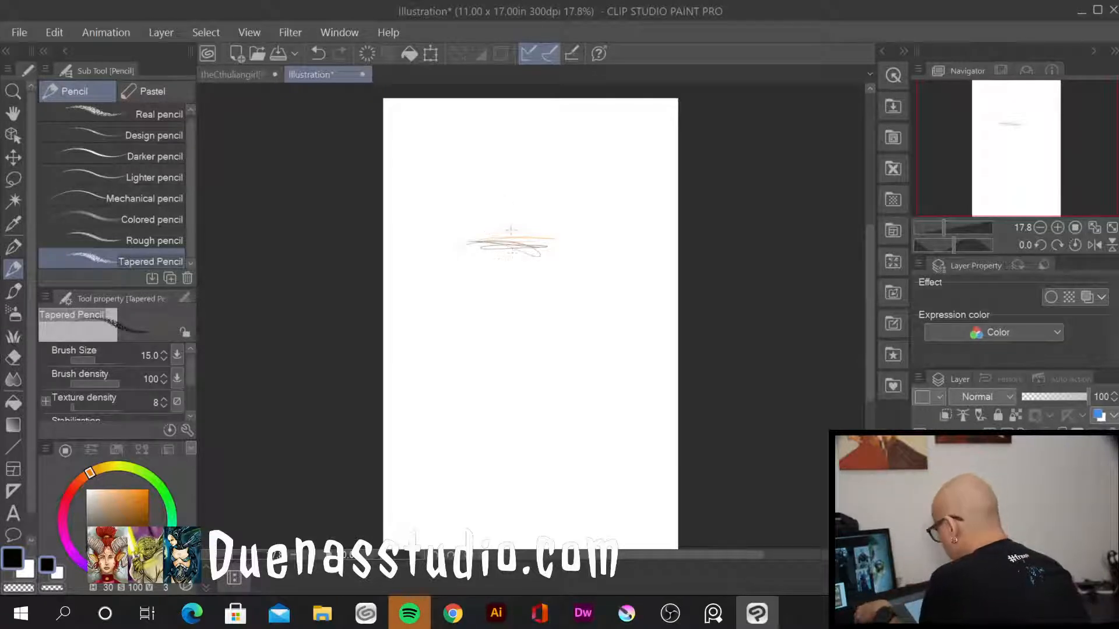
Sketch zigzag gesture lines for the torso below the shoulders and a horizontal line for the hips
mouse_move(500, 240)
left_mouse_down()
mouse_move(478, 310)
mouse_move(504, 356)
left_mouse_up()
left_click_drag(467, 309, 506, 389)
mouse_move(495, 338)
left_mouse_down()
mouse_move(507, 394)
mouse_move(488, 418)
left_mouse_up()
mouse_move(521, 365)
left_mouse_down()
mouse_move(484, 427)
mouse_move(546, 401)
left_mouse_up()
left_click_drag(467, 399, 558, 397)
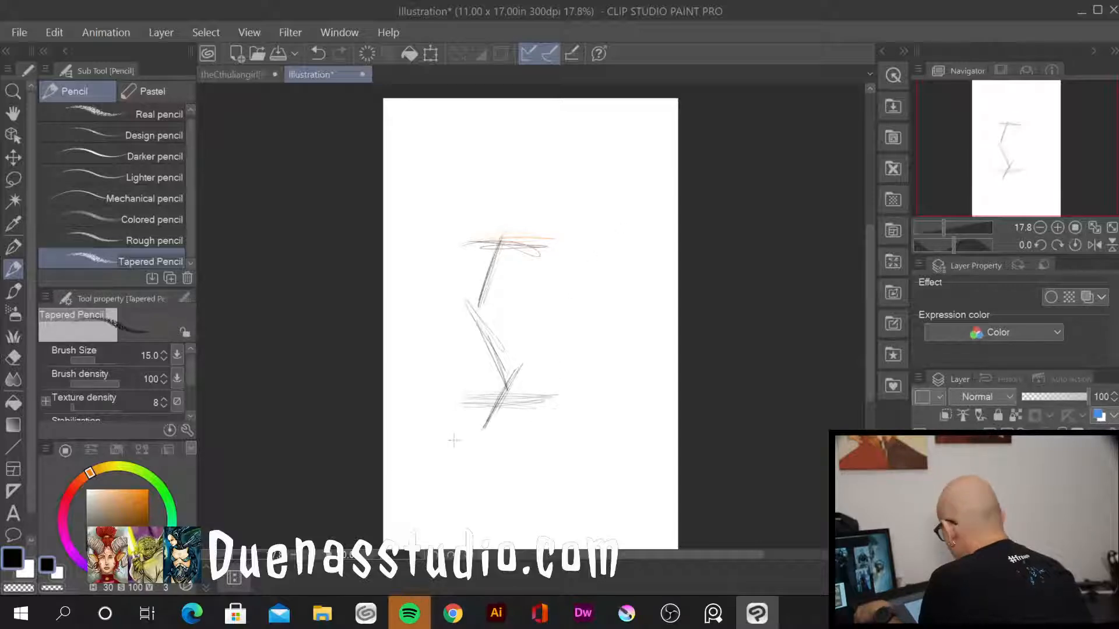
Sketch the gesture lines of both bent legs from the hips to the page's lower edge
left_click_drag(868, 324, 866, 338)
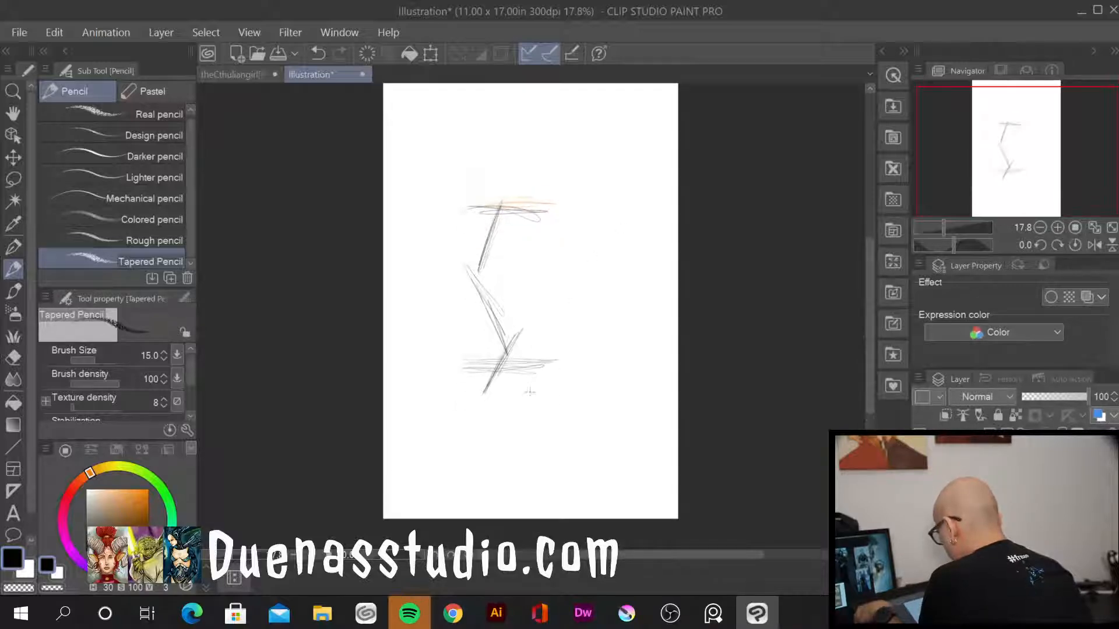
mouse_move(511, 398)
left_mouse_down()
mouse_move(508, 370)
mouse_move(539, 453)
mouse_move(544, 444)
mouse_move(526, 489)
left_mouse_up()
mouse_move(543, 450)
left_mouse_down()
mouse_move(533, 487)
mouse_move(505, 519)
left_mouse_up()
left_click_drag(462, 378, 491, 432)
mouse_move(491, 432)
left_mouse_down()
mouse_move(470, 415)
mouse_move(462, 491)
mouse_move(441, 516)
left_mouse_up()
Draw a vertical balance line through the figure and rough in the neck and oval head above the shoulders
left_click_drag(492, 133, 496, 505)
left_click_drag(500, 204, 493, 176)
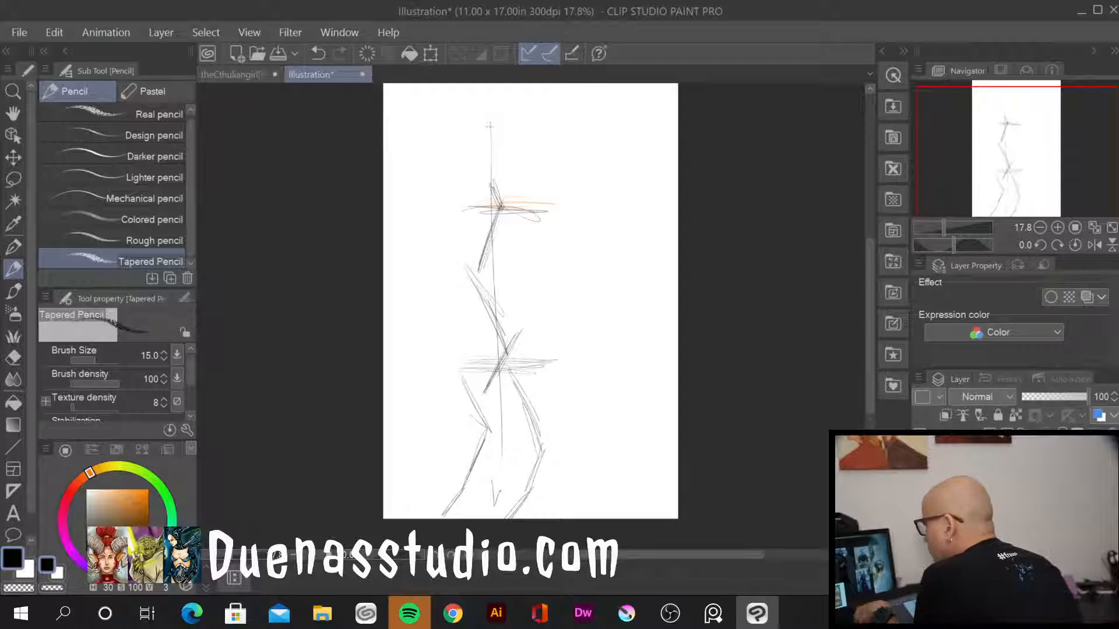
mouse_move(486, 124)
left_mouse_down()
mouse_move(453, 150)
mouse_move(493, 129)
mouse_move(452, 185)
mouse_move(522, 184)
mouse_move(503, 192)
mouse_move(489, 149)
mouse_move(442, 172)
mouse_move(509, 215)
mouse_move(467, 219)
mouse_move(543, 215)
mouse_move(516, 215)
left_mouse_up()
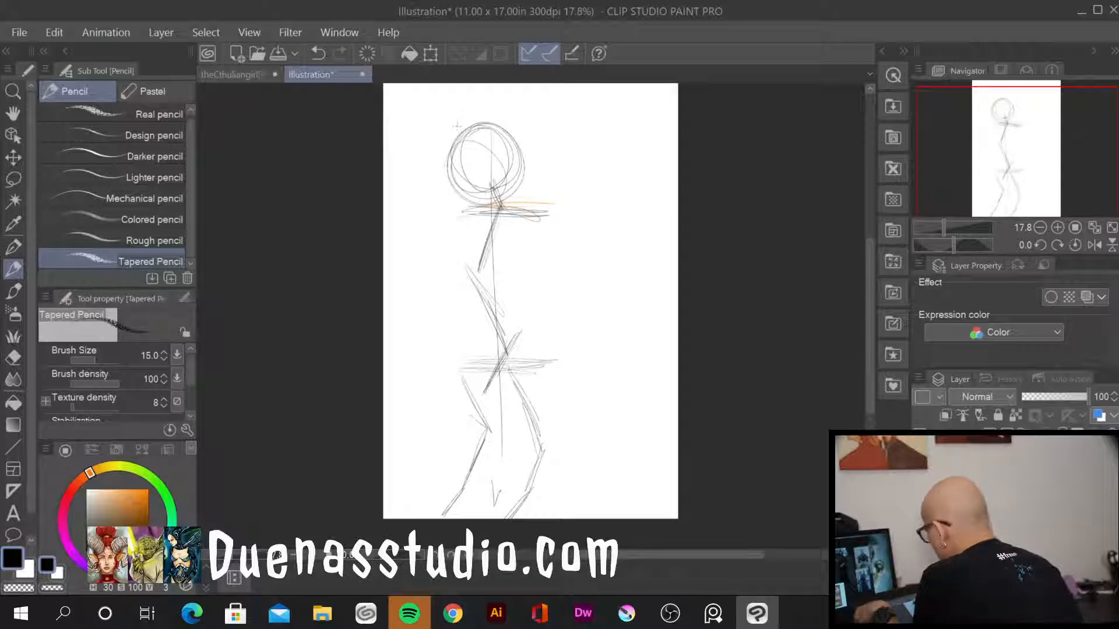
mouse_move(457, 125)
left_mouse_down()
mouse_move(467, 201)
mouse_move(499, 217)
mouse_move(527, 174)
mouse_move(488, 105)
mouse_move(472, 201)
left_mouse_up()
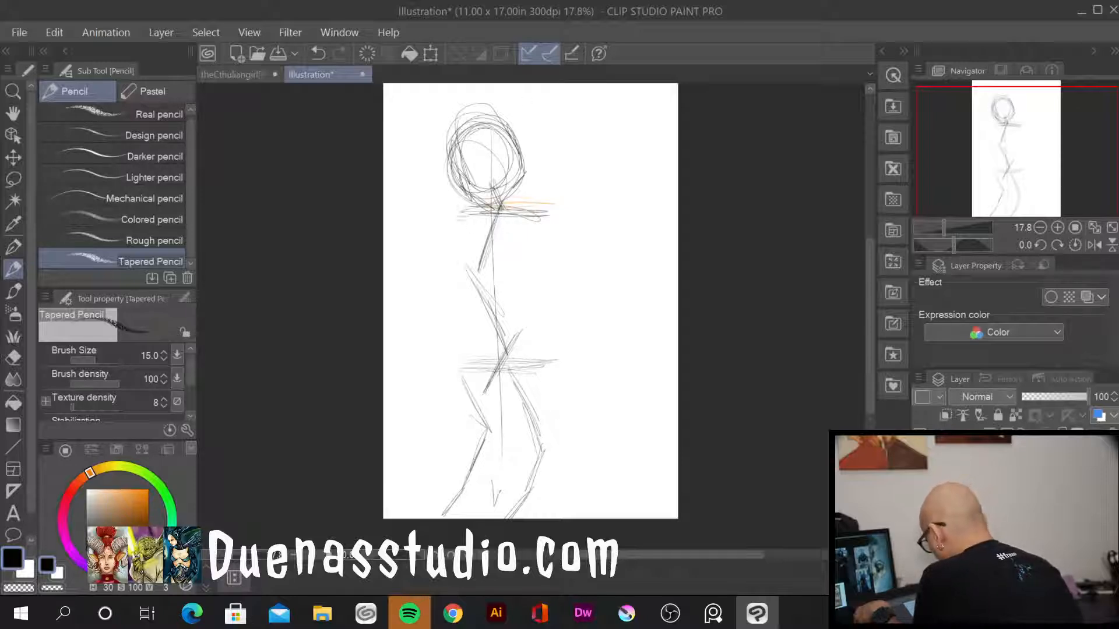
Block in the chest as an angular box and the abdomen as a tapering shape down to the hips
mouse_move(463, 211)
left_mouse_down()
mouse_move(442, 295)
mouse_move(483, 376)
left_mouse_up()
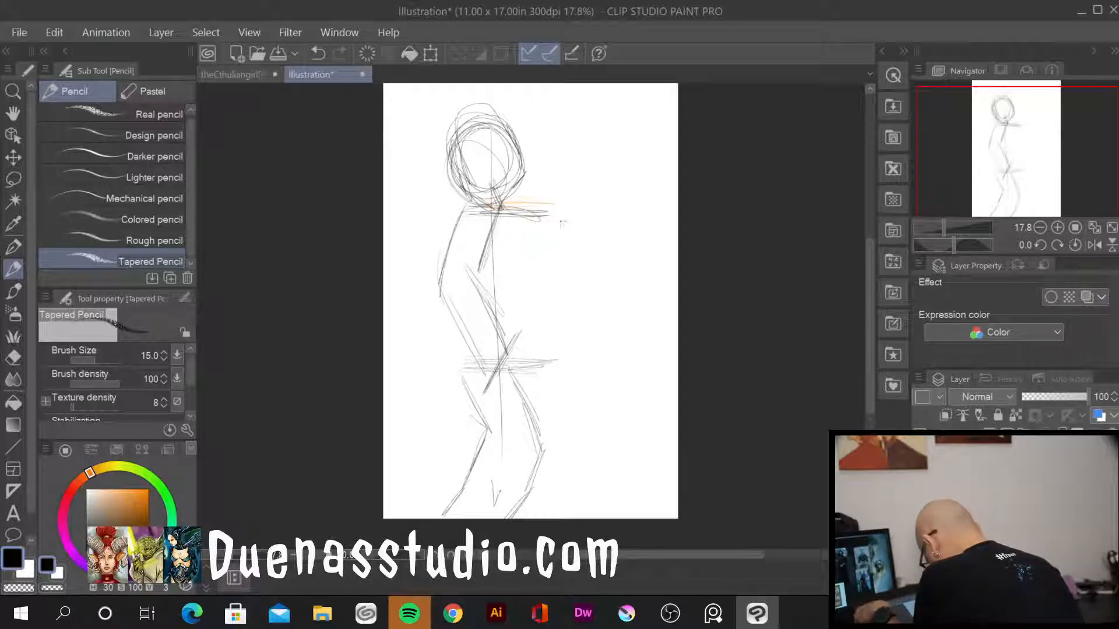
mouse_move(450, 245)
left_mouse_down()
mouse_move(440, 293)
mouse_move(479, 270)
left_mouse_up()
left_click_drag(482, 271, 538, 319)
left_click_drag(548, 216, 531, 319)
mouse_move(479, 274)
left_mouse_down()
mouse_move(450, 314)
mouse_move(458, 353)
left_mouse_up()
left_click_drag(525, 303, 508, 357)
left_click_drag(481, 280, 487, 374)
left_click_drag(463, 333, 514, 380)
left_click_drag(517, 292, 506, 380)
left_click_drag(522, 328, 513, 363)
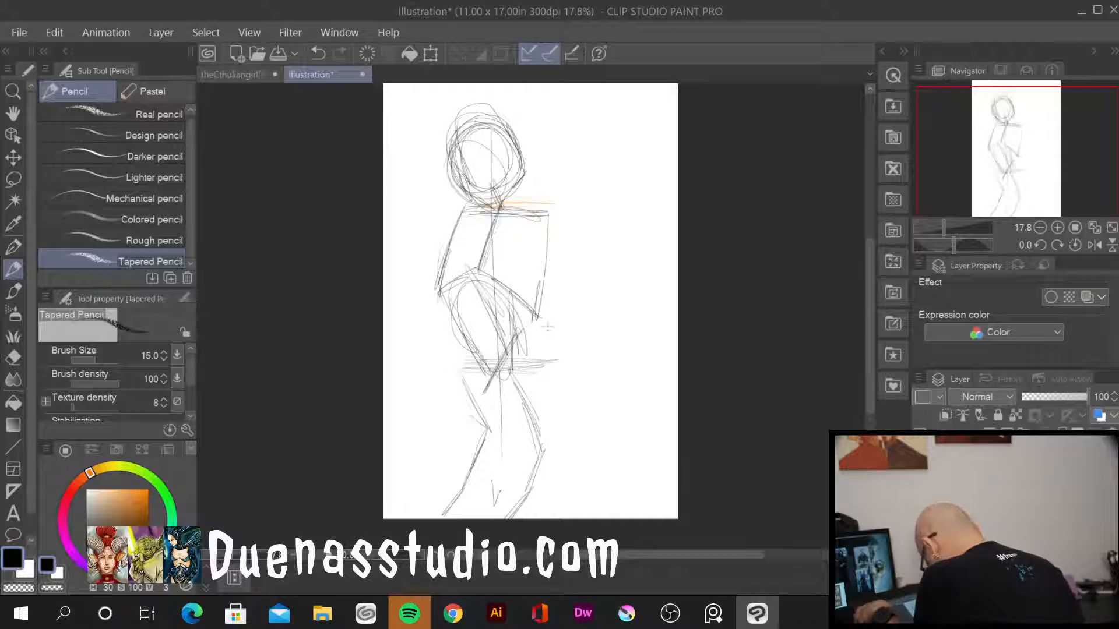
Block in the pelvis and build up the thighs and lower legs around the gesture lines
left_click_drag(441, 361, 495, 409)
mouse_move(522, 370)
left_mouse_down()
mouse_move(477, 415)
mouse_move(560, 361)
mouse_move(530, 430)
mouse_move(478, 423)
left_mouse_up()
left_click_drag(560, 380, 577, 456)
left_click_drag(498, 412, 539, 470)
left_click_drag(580, 440, 527, 509)
left_click_drag(536, 487, 513, 519)
left_click_drag(574, 450, 541, 519)
mouse_move(558, 480)
left_mouse_down()
mouse_move(542, 518)
mouse_move(518, 518)
left_mouse_up()
mouse_move(489, 402)
left_mouse_down()
mouse_move(467, 489)
mouse_move(500, 484)
left_mouse_up()
left_click_drag(504, 457, 458, 519)
left_click_drag(489, 466, 444, 518)
Sketch the bent arm on the figure's left-hand side, from the shoulder down to the elbow and forearm
left_click_drag(470, 226, 434, 312)
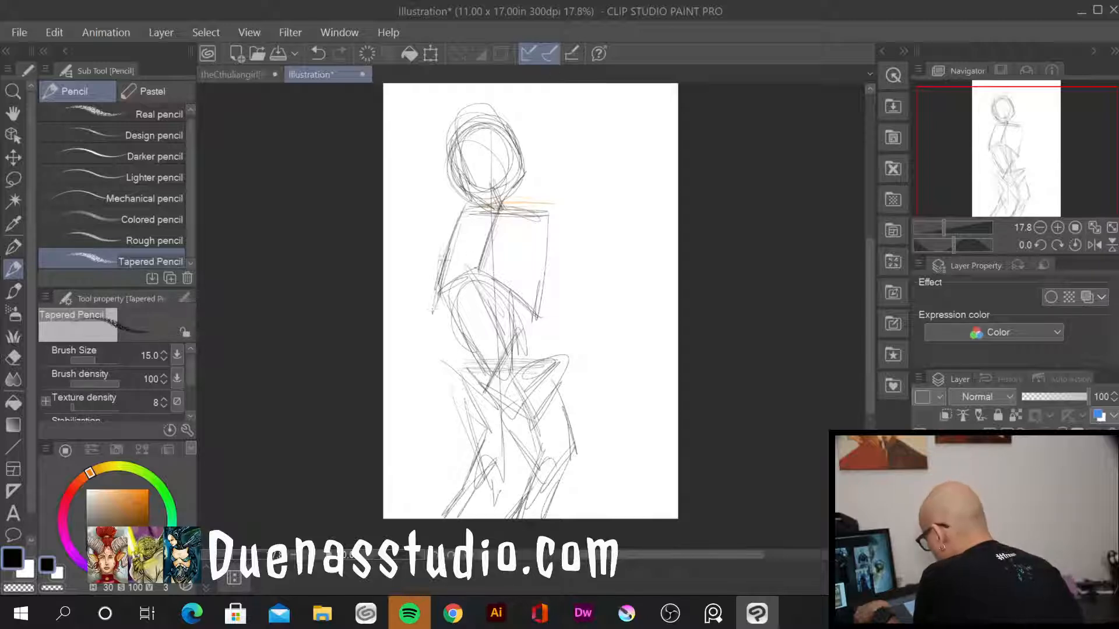
left_click_drag(440, 269, 426, 313)
mouse_move(436, 277)
left_mouse_down()
mouse_move(420, 312)
mouse_move(438, 293)
left_mouse_up()
left_click_drag(460, 224, 440, 269)
mouse_move(431, 288)
left_mouse_down()
mouse_move(438, 323)
mouse_move(423, 324)
left_mouse_up()
left_click_drag(466, 216, 454, 278)
mouse_move(468, 247)
left_mouse_down()
mouse_move(453, 345)
mouse_move(443, 347)
left_mouse_up()
mouse_move(454, 290)
left_mouse_down()
mouse_move(417, 340)
mouse_move(421, 329)
left_mouse_up()
left_click_drag(446, 303, 437, 321)
Rough in the clenched hand at the end of the bent forearm
left_click_drag(430, 254, 408, 285)
left_click_drag(444, 259, 420, 274)
left_click_drag(410, 269, 408, 300)
mouse_move(442, 254)
left_mouse_down()
mouse_move(398, 292)
mouse_move(399, 310)
left_mouse_up()
mouse_move(434, 253)
left_mouse_down()
mouse_move(411, 310)
mouse_move(412, 294)
left_mouse_up()
left_click_drag(425, 263, 405, 303)
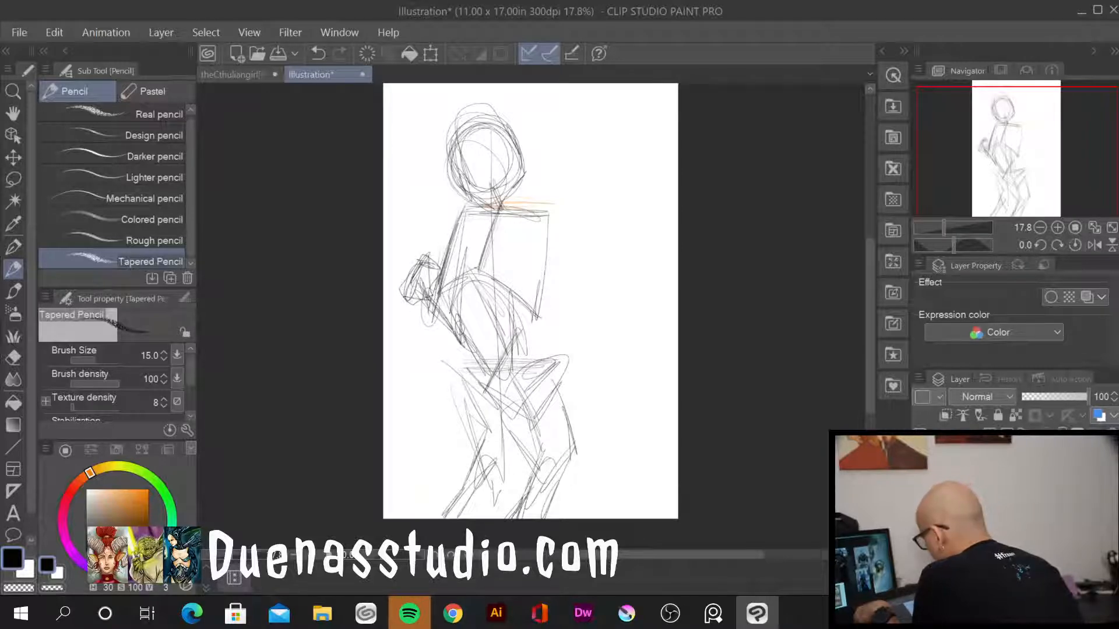
Add the strokes above the fist and sketch the long weapon running diagonally down to the page's edge
left_click_drag(426, 244, 415, 268)
mouse_move(414, 245)
left_mouse_down()
mouse_move(442, 261)
mouse_move(433, 274)
left_mouse_up()
mouse_move(412, 248)
left_mouse_down()
mouse_move(447, 261)
mouse_move(442, 283)
left_mouse_up()
mouse_move(410, 294)
left_mouse_down()
mouse_move(383, 347)
mouse_move(386, 370)
mouse_move(400, 337)
left_mouse_up()
mouse_move(408, 297)
left_mouse_down()
mouse_move(387, 358)
mouse_move(384, 341)
left_mouse_up()
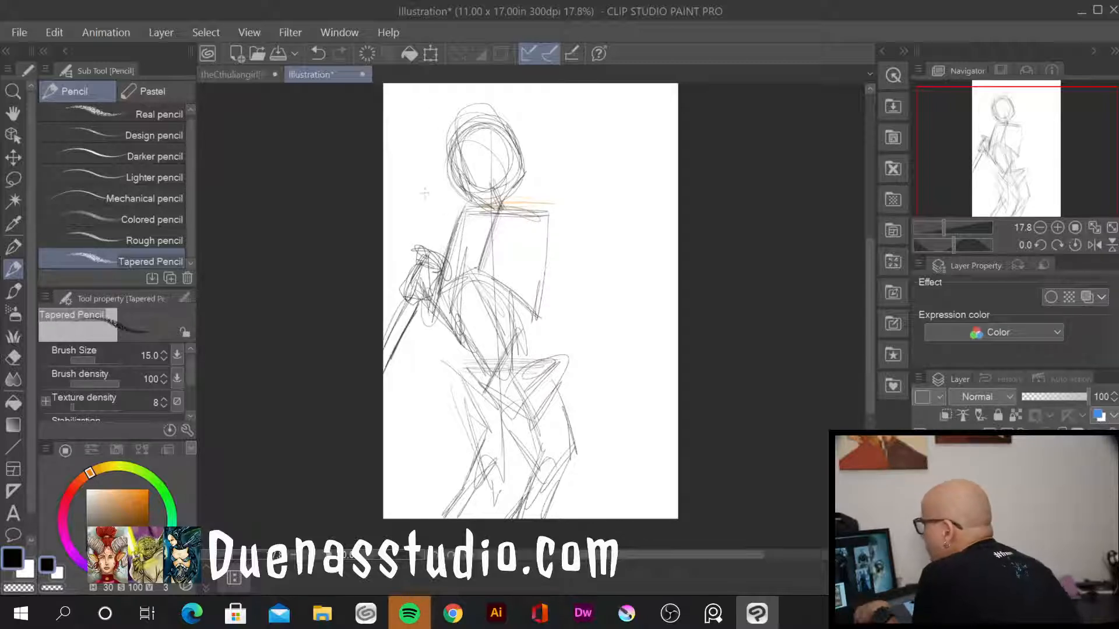
Extend the weapon's shaft from the fist up behind the shoulder and sketch its curved upper end rising beside the head
left_click_drag(431, 252, 464, 194)
left_click_drag(446, 232, 480, 195)
mouse_move(512, 136)
left_mouse_down()
mouse_move(562, 89)
mouse_move(585, 84)
mouse_move(569, 83)
mouse_move(519, 149)
left_mouse_up()
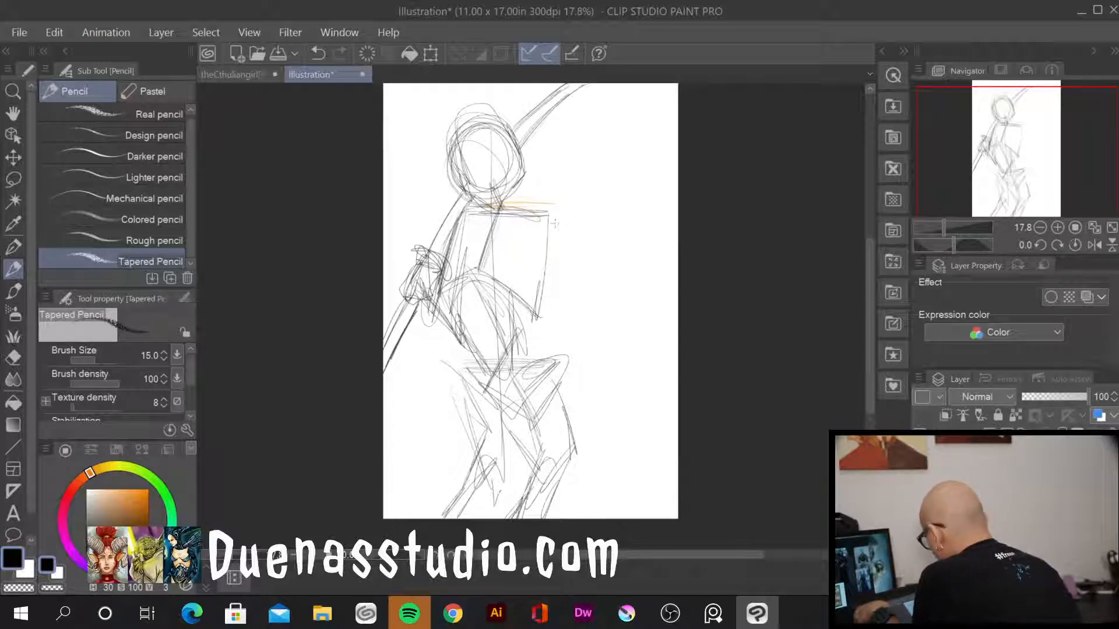
Sketch the figure's other arm from the shoulder to the elbow and back to the hip, ending in a blocky hand
mouse_move(554, 223)
left_mouse_down()
mouse_move(590, 318)
mouse_move(535, 352)
left_mouse_up()
left_click_drag(580, 306, 530, 358)
left_click_drag(513, 356, 504, 404)
left_click_drag(505, 404, 533, 398)
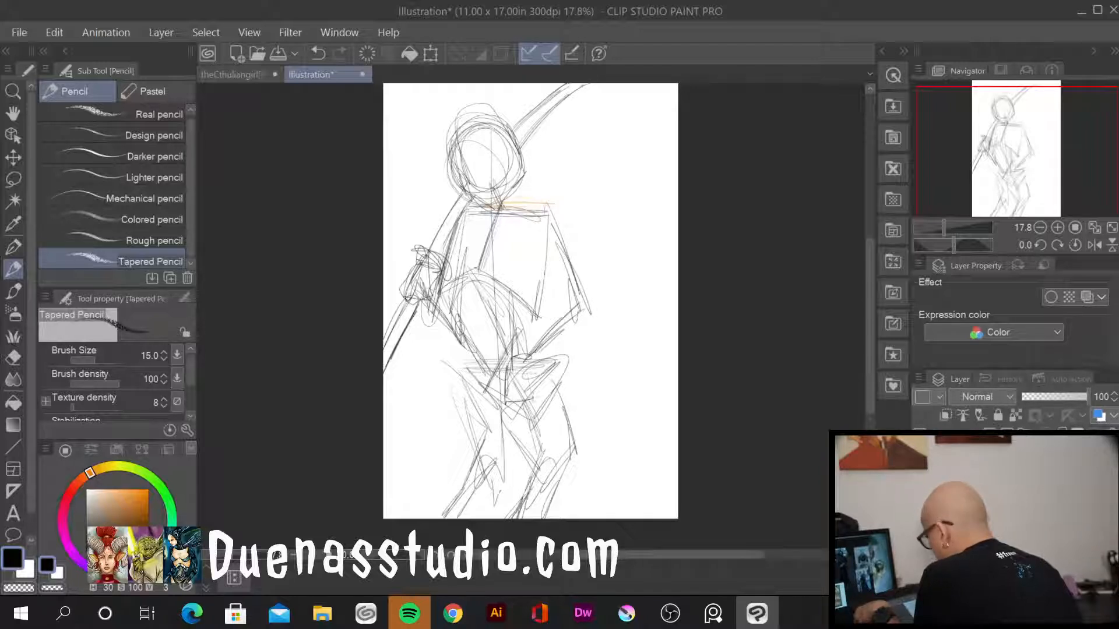
left_click_drag(525, 361, 532, 400)
mouse_move(506, 367)
left_mouse_down()
mouse_move(528, 358)
mouse_move(506, 403)
mouse_move(519, 400)
mouse_move(486, 401)
left_mouse_up()
Draw the long, gently curved sword running from the hand at the hip out to the page's edge
mouse_move(486, 396)
left_mouse_down()
mouse_move(506, 404)
mouse_move(511, 375)
mouse_move(617, 366)
left_mouse_up()
mouse_move(528, 372)
left_mouse_down()
mouse_move(678, 366)
mouse_move(640, 382)
mouse_move(678, 384)
left_mouse_up()
left_click_drag(496, 387, 558, 373)
left_click_drag(556, 371, 681, 368)
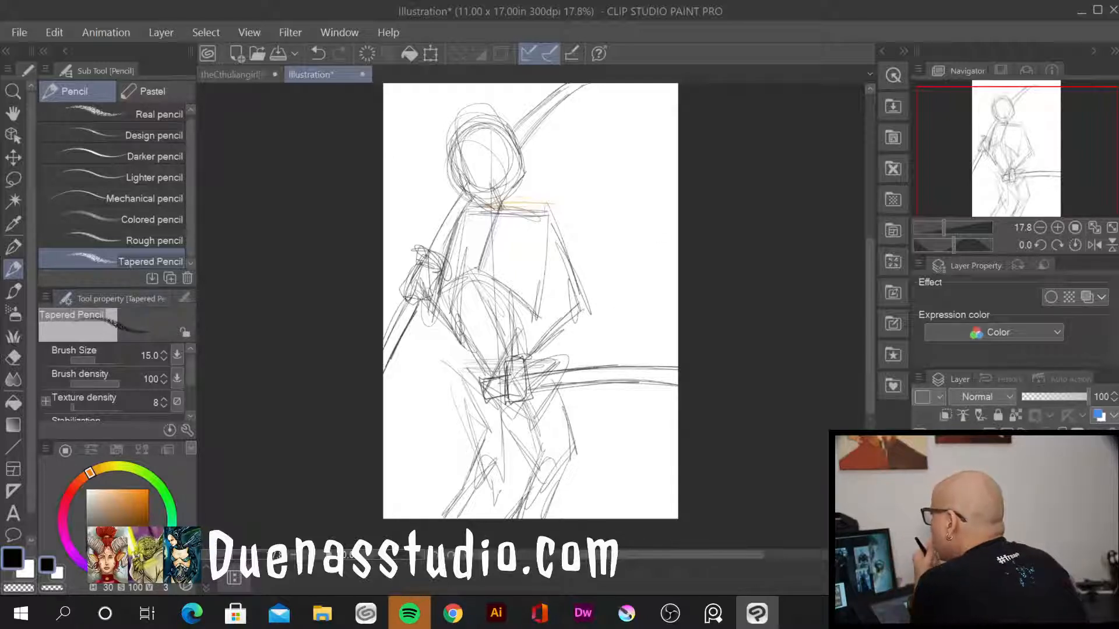
Rough in the cat's face on the head circle, with round eyes, a circular muzzle, a nose and a mouth line
key("alt+Tab")
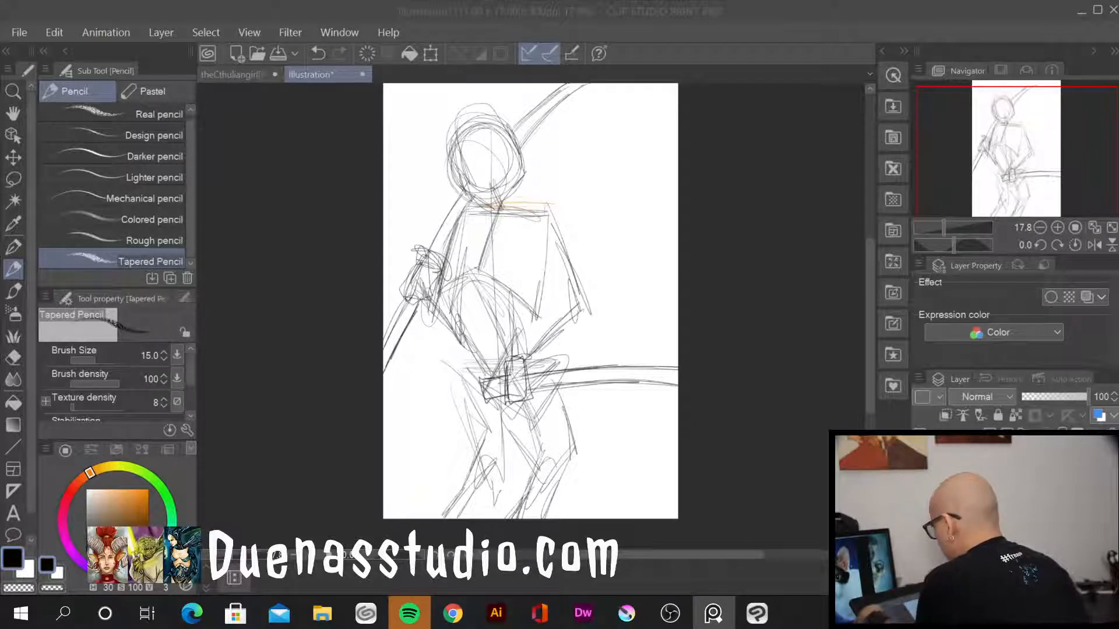
left_click(702, 249)
scroll(703, 249, "up", 2)
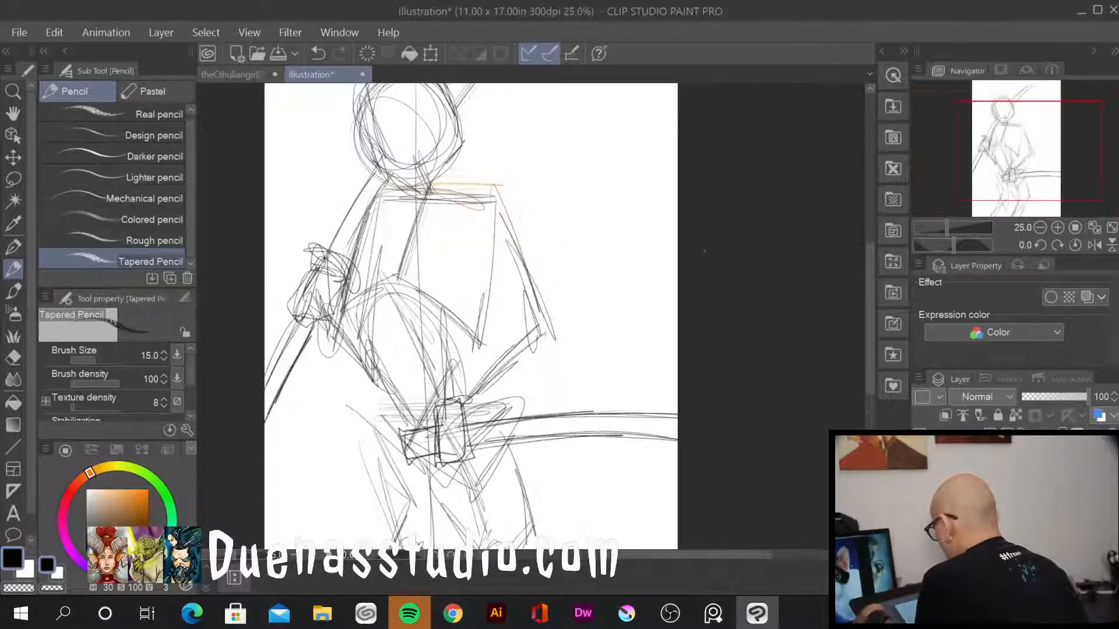
left_click_drag(437, 185, 608, 354)
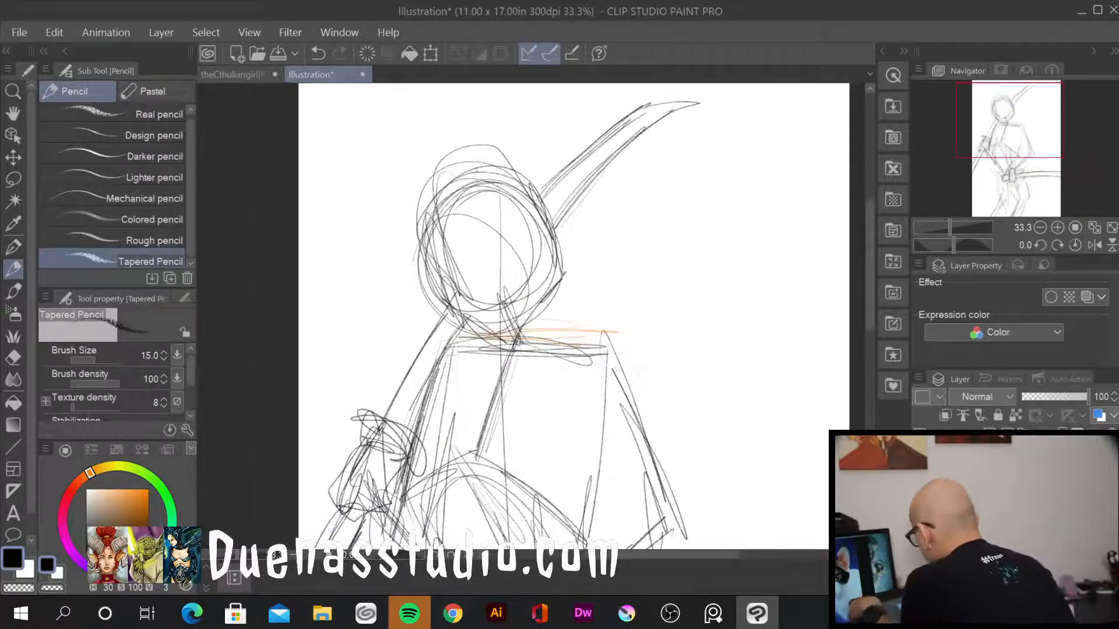
mouse_move(466, 165)
left_mouse_down()
mouse_move(439, 310)
mouse_move(427, 239)
mouse_move(549, 250)
mouse_move(495, 175)
left_mouse_up()
mouse_move(490, 269)
left_mouse_down()
mouse_move(461, 344)
mouse_move(530, 268)
mouse_move(525, 332)
mouse_move(452, 309)
left_mouse_up()
mouse_move(519, 225)
left_mouse_down()
mouse_move(501, 262)
mouse_move(533, 256)
mouse_move(507, 265)
left_mouse_up()
mouse_move(452, 233)
left_mouse_down()
mouse_move(425, 257)
mouse_move(460, 274)
mouse_move(443, 294)
left_mouse_up()
mouse_move(481, 261)
left_mouse_down()
mouse_move(466, 297)
mouse_move(501, 291)
mouse_move(469, 306)
mouse_move(508, 296)
mouse_move(492, 324)
left_mouse_up()
left_click_drag(479, 312, 519, 318)
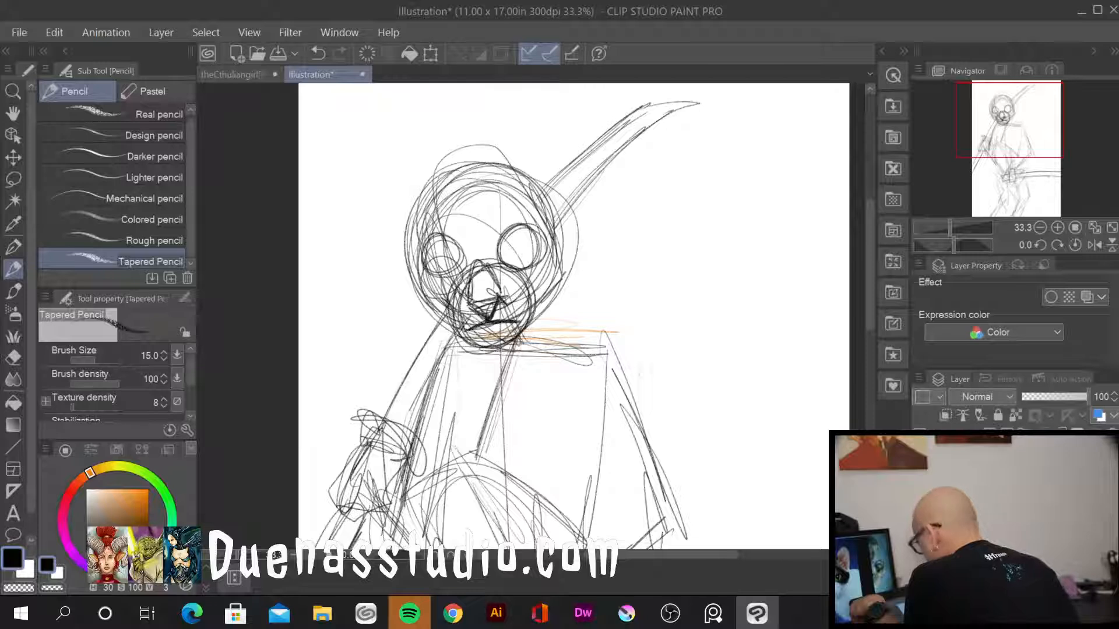
Shape both round eyes into slanted cat eyes with dark lids and pointed corners
mouse_move(489, 257)
left_mouse_down()
mouse_move(527, 226)
mouse_move(551, 239)
mouse_move(528, 268)
left_mouse_up()
mouse_move(533, 267)
left_mouse_down()
mouse_move(484, 259)
mouse_move(520, 265)
left_mouse_up()
left_click_drag(506, 261, 529, 266)
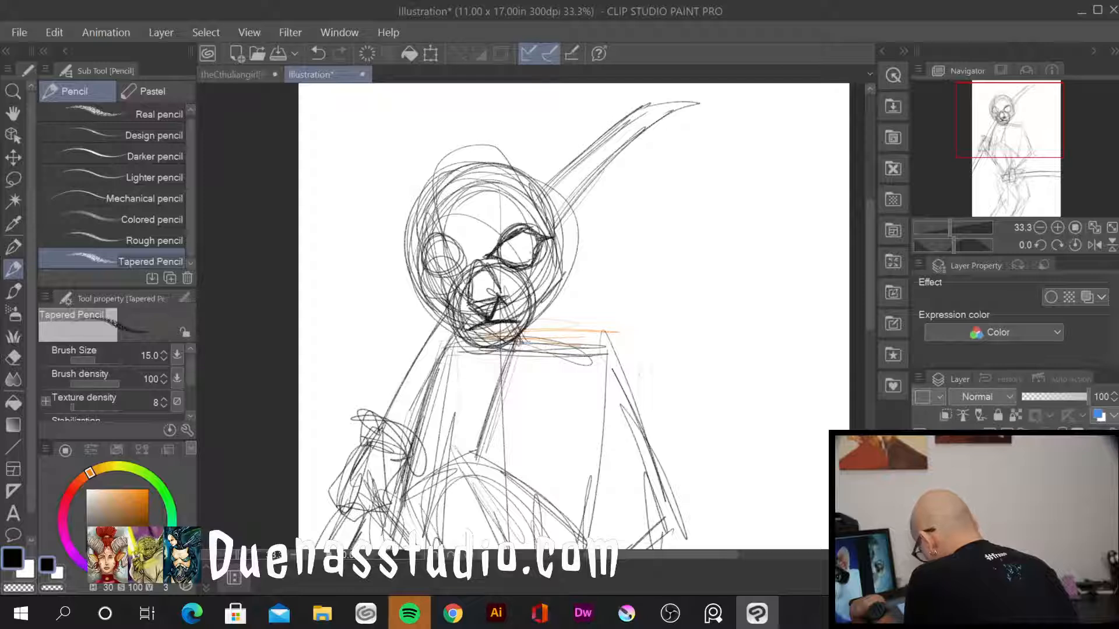
mouse_move(435, 241)
left_mouse_down()
mouse_move(471, 271)
mouse_move(443, 276)
left_mouse_up()
Sketch a pointed cat ear on the head, in front of the weapon's curved upper end
mouse_move(518, 174)
left_mouse_down()
mouse_move(556, 142)
mouse_move(561, 216)
left_mouse_up()
left_click_drag(586, 150, 559, 217)
mouse_move(517, 169)
left_mouse_down()
mouse_move(589, 130)
mouse_move(555, 200)
left_mouse_up()
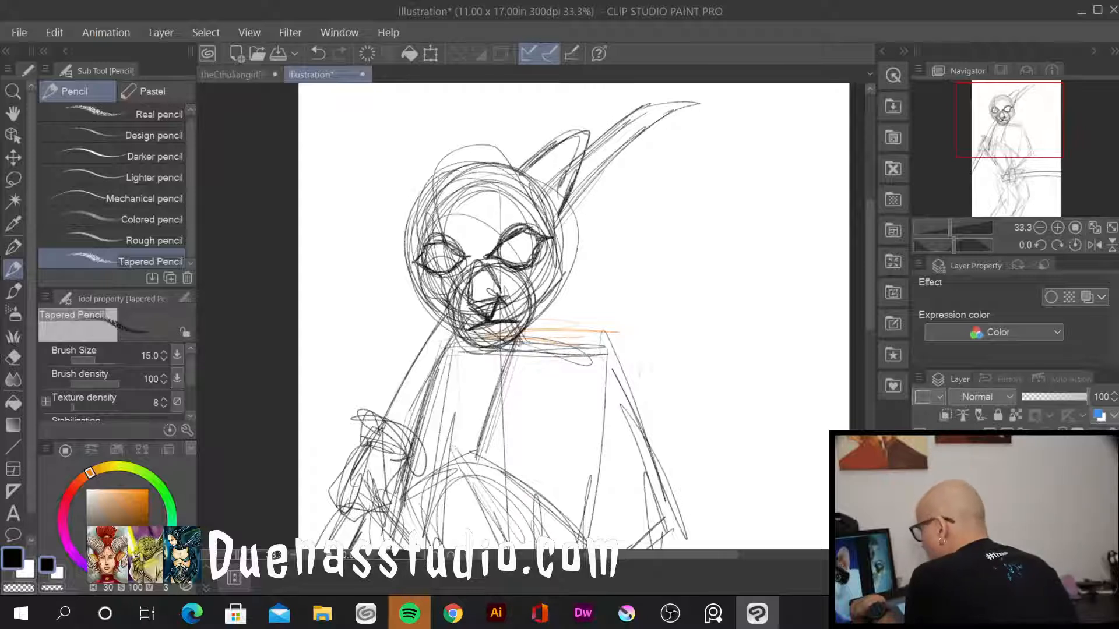
Define the mouth and chin, and draw the near cheek's edge with fur strokes down to the neck
left_click_drag(569, 239, 514, 326)
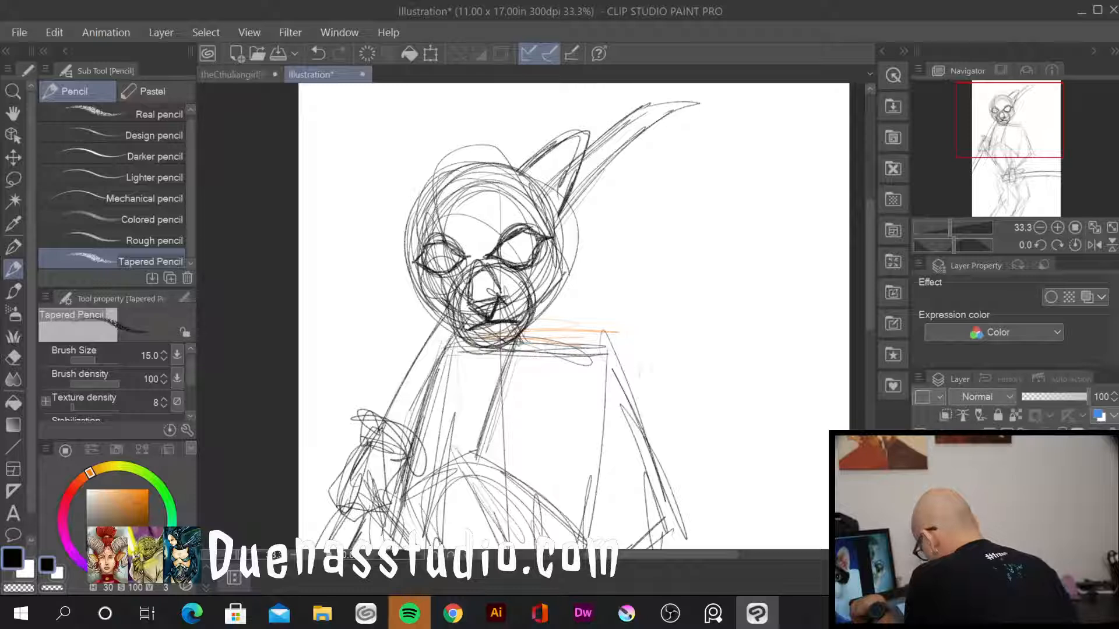
mouse_move(446, 300)
left_mouse_down()
mouse_move(461, 329)
mouse_move(504, 336)
mouse_move(520, 322)
mouse_move(491, 343)
mouse_move(514, 338)
left_mouse_up()
mouse_move(558, 268)
left_mouse_down()
mouse_move(536, 352)
mouse_move(518, 359)
left_mouse_up()
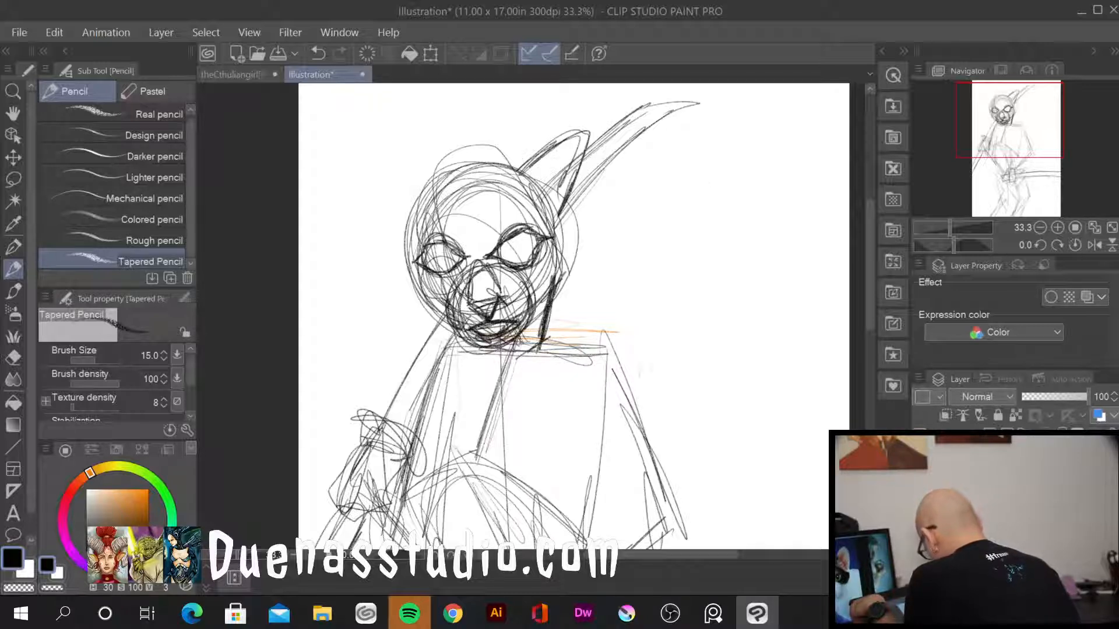
left_click_drag(560, 317, 526, 354)
left_click_drag(543, 318, 528, 341)
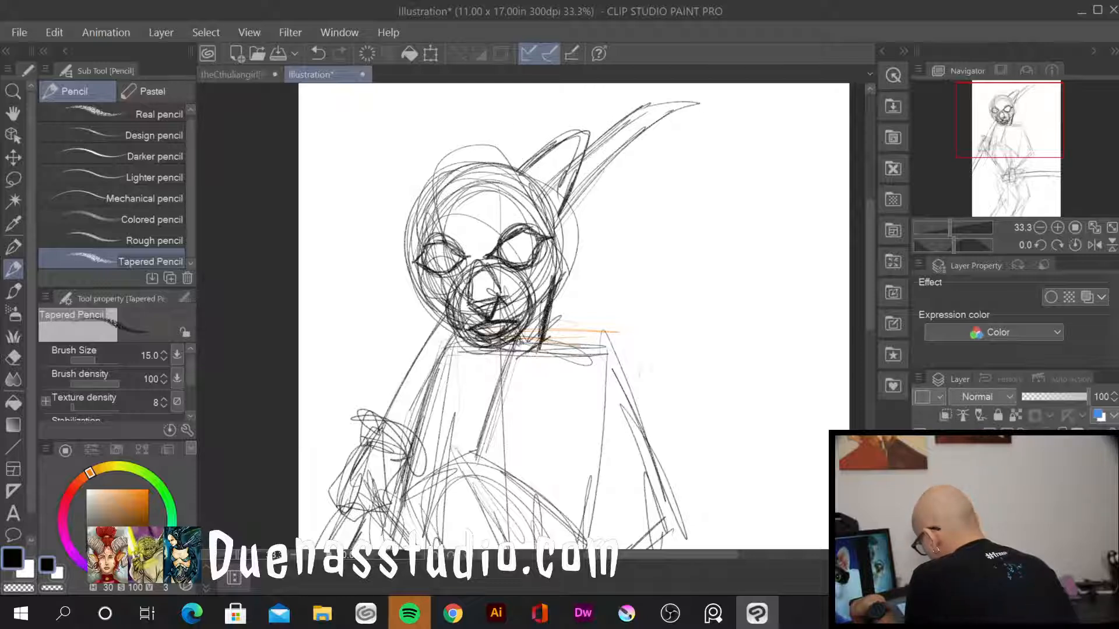
Draw slit pupils in both eyes and long whiskers on both sides of the muzzle
mouse_move(533, 232)
left_mouse_down()
mouse_move(528, 254)
mouse_move(502, 252)
mouse_move(518, 256)
left_mouse_up()
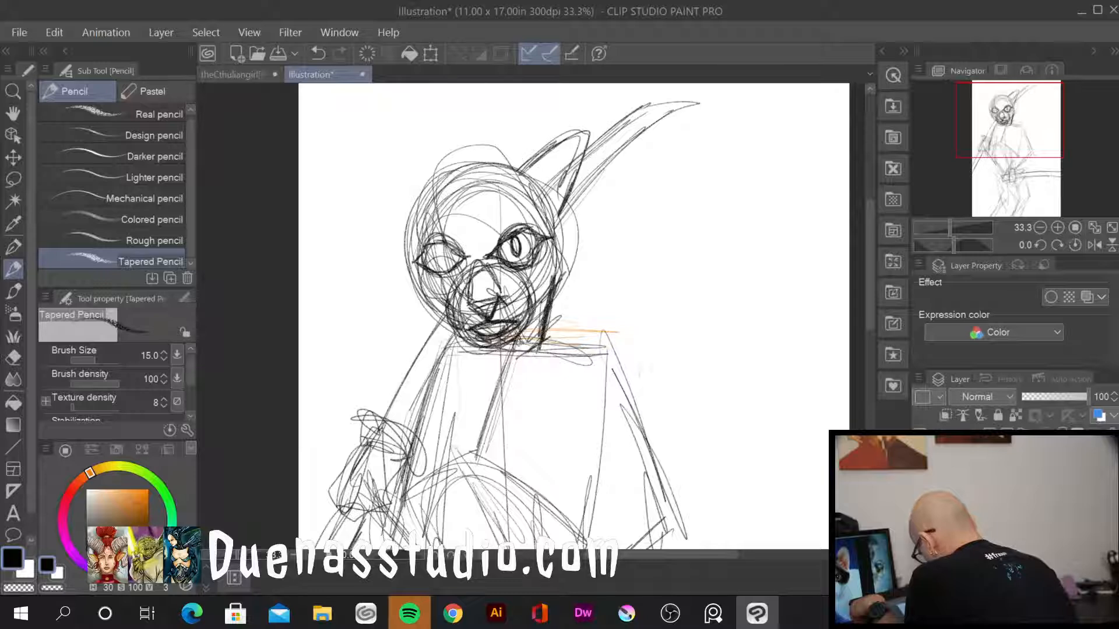
mouse_move(439, 245)
left_mouse_down()
mouse_move(436, 269)
mouse_move(450, 247)
mouse_move(458, 269)
mouse_move(460, 256)
left_mouse_up()
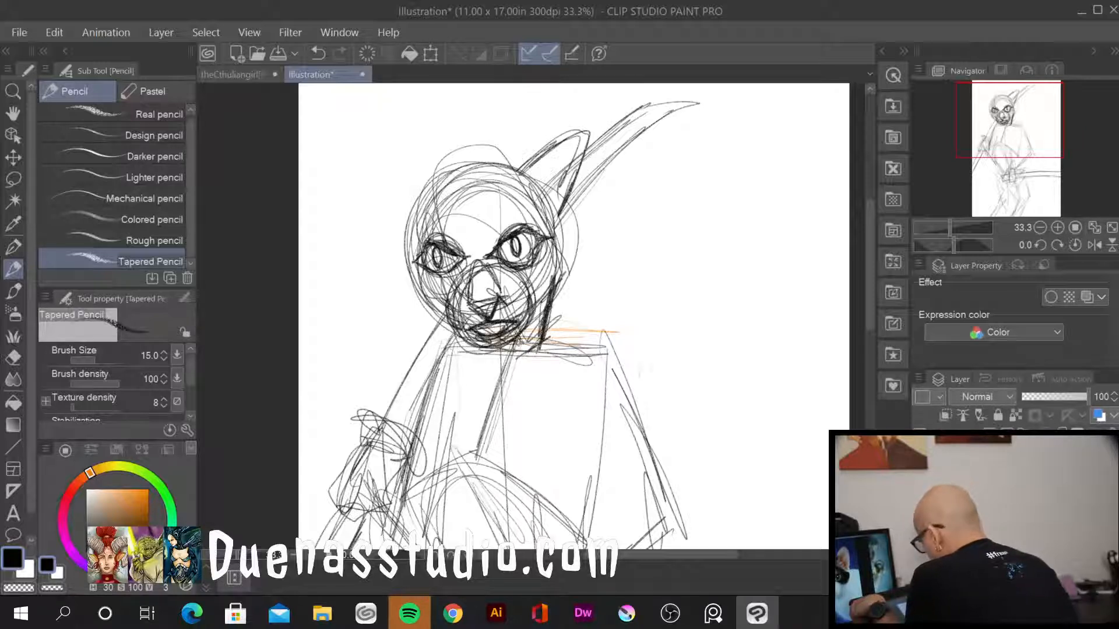
mouse_move(460, 308)
left_mouse_down()
mouse_move(378, 369)
mouse_move(395, 376)
mouse_move(336, 361)
left_mouse_up()
left_click_drag(550, 290, 643, 287)
mouse_move(559, 301)
left_mouse_down()
mouse_move(621, 309)
mouse_move(617, 332)
left_mouse_up()
left_click_drag(501, 346, 609, 356)
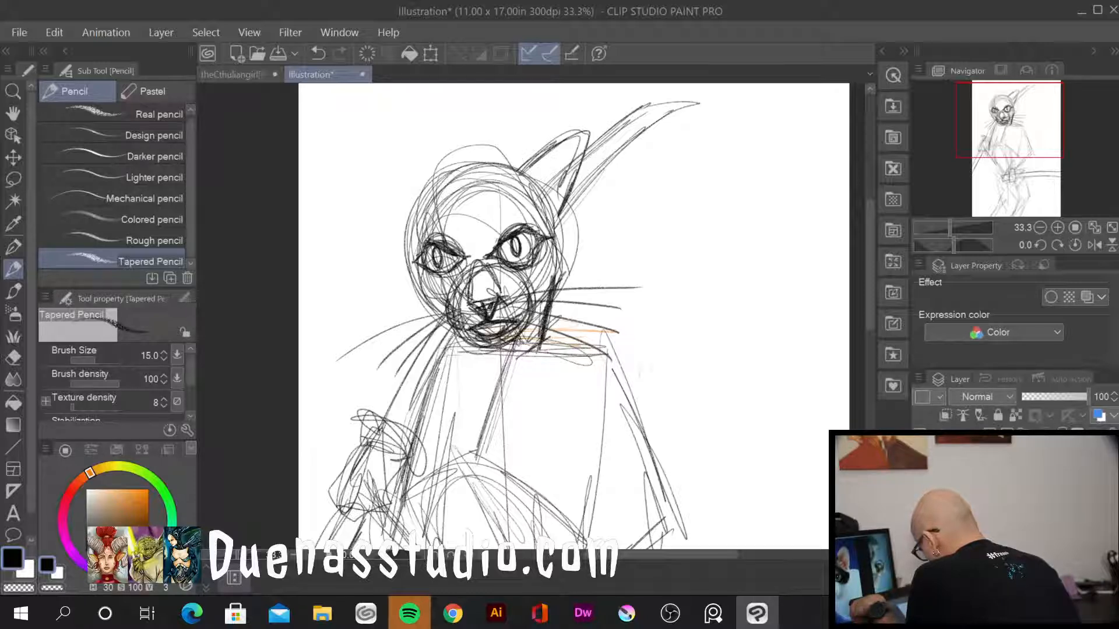
Darken the nose, strengthen its bridge and draw the centre line up the forehead
left_click_drag(493, 301, 466, 319)
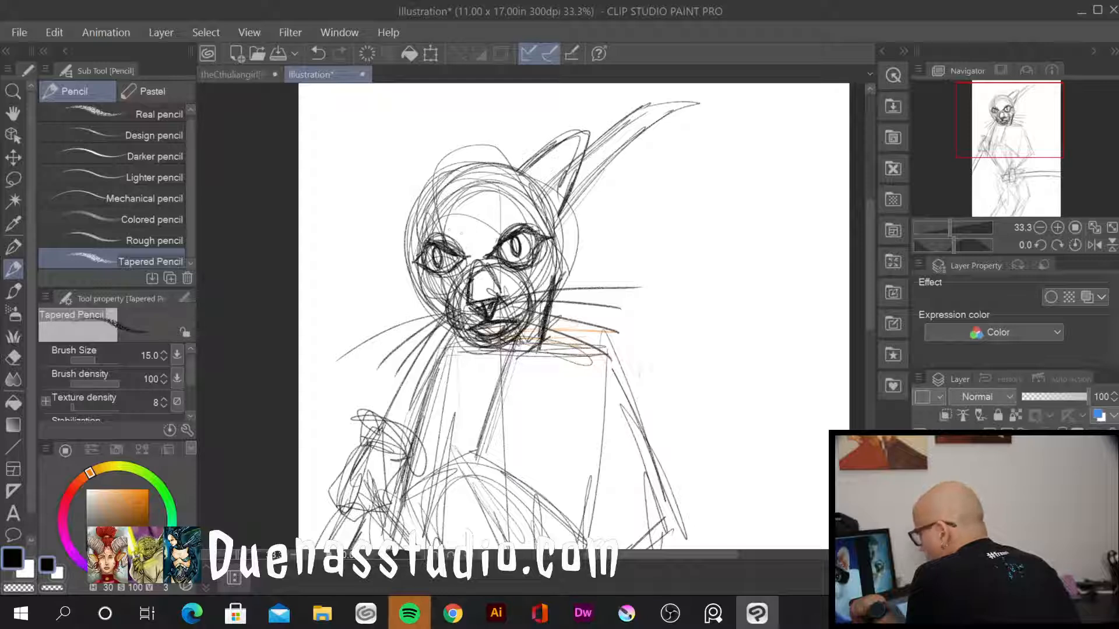
left_click_drag(444, 237, 500, 296)
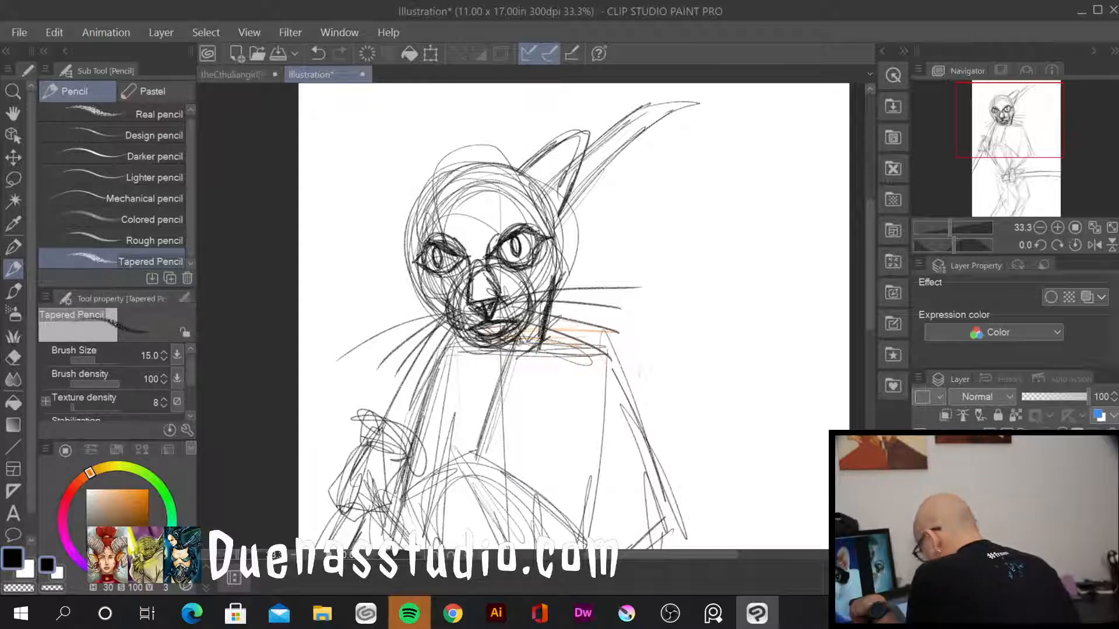
mouse_move(502, 169)
left_mouse_down()
mouse_move(488, 259)
mouse_move(516, 283)
mouse_move(552, 278)
left_mouse_up()
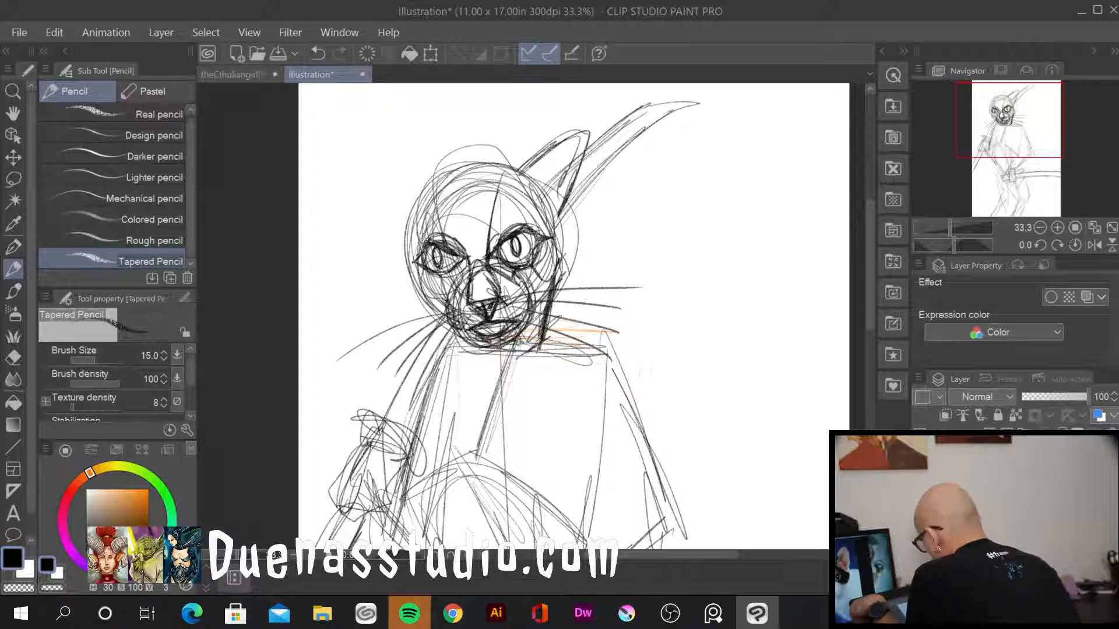
Give the ear a larger outer contour and darken its inner edge and base
left_click_drag(518, 169, 565, 128)
mouse_move(514, 166)
left_mouse_down()
mouse_move(585, 119)
mouse_move(581, 188)
mouse_move(561, 218)
mouse_move(586, 133)
mouse_move(561, 141)
left_mouse_up()
left_click_drag(582, 138, 559, 198)
left_click_drag(597, 151, 557, 231)
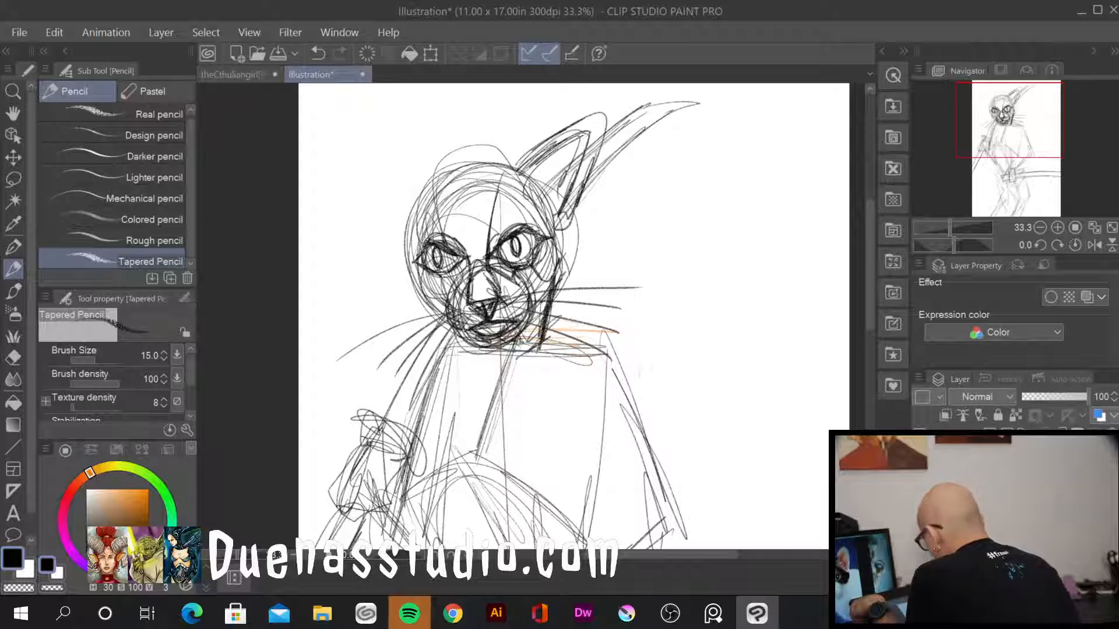
mouse_move(583, 190)
left_mouse_down()
mouse_move(557, 201)
mouse_move(548, 228)
left_mouse_up()
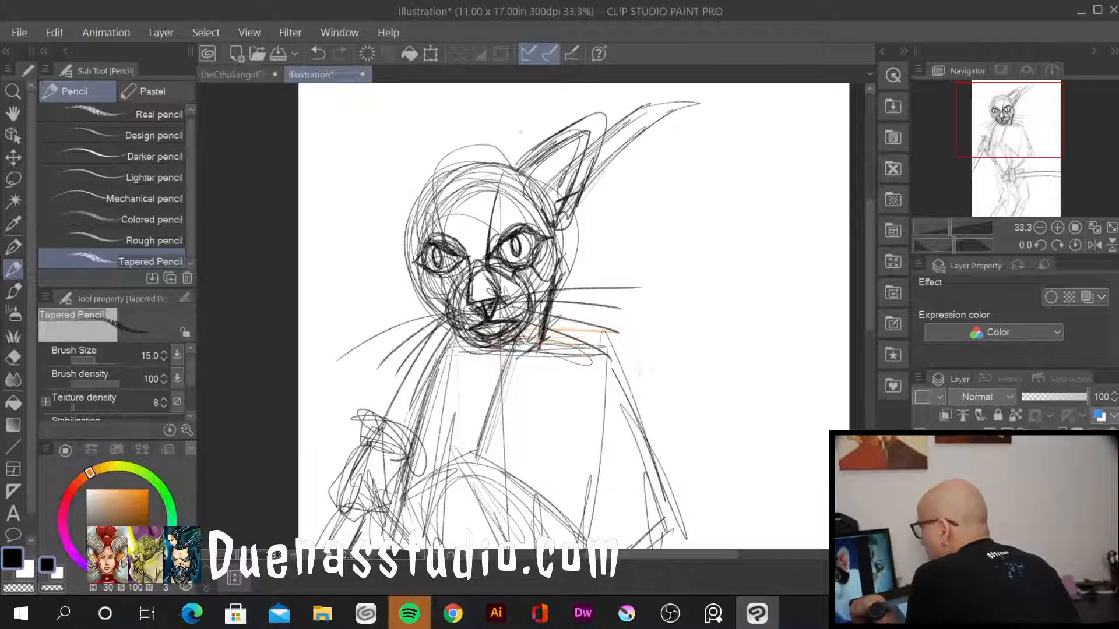
mouse_move(546, 159)
left_mouse_down()
mouse_move(528, 201)
mouse_move(591, 130)
left_mouse_up()
left_click_drag(592, 132, 568, 189)
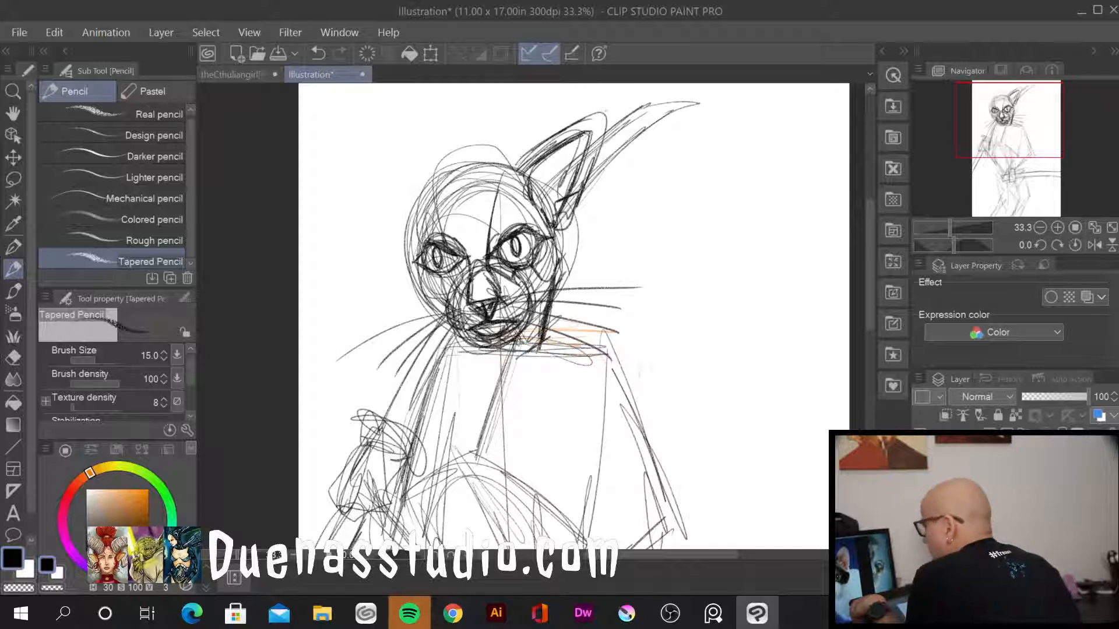
Clear the construction lines around the muzzle and chin, and redraw the cheek contours with rough fur strokes
mouse_move(463, 350)
left_mouse_down()
mouse_move(469, 335)
mouse_move(478, 350)
mouse_move(531, 338)
left_mouse_up()
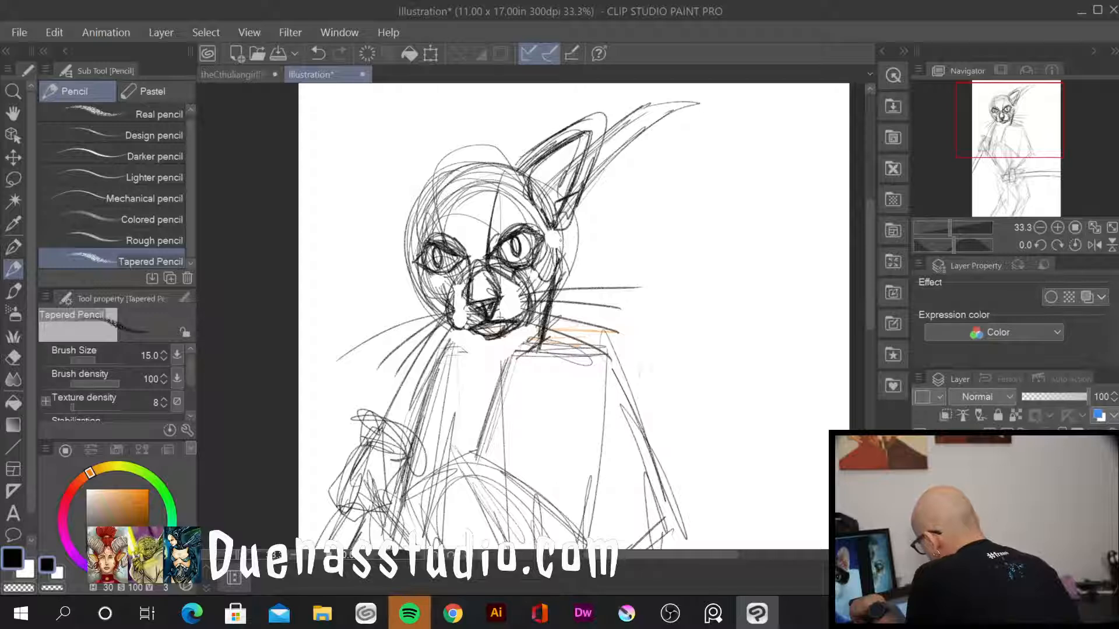
mouse_move(552, 236)
left_mouse_down()
mouse_move(542, 287)
mouse_move(562, 257)
mouse_move(528, 317)
mouse_move(464, 333)
left_mouse_up()
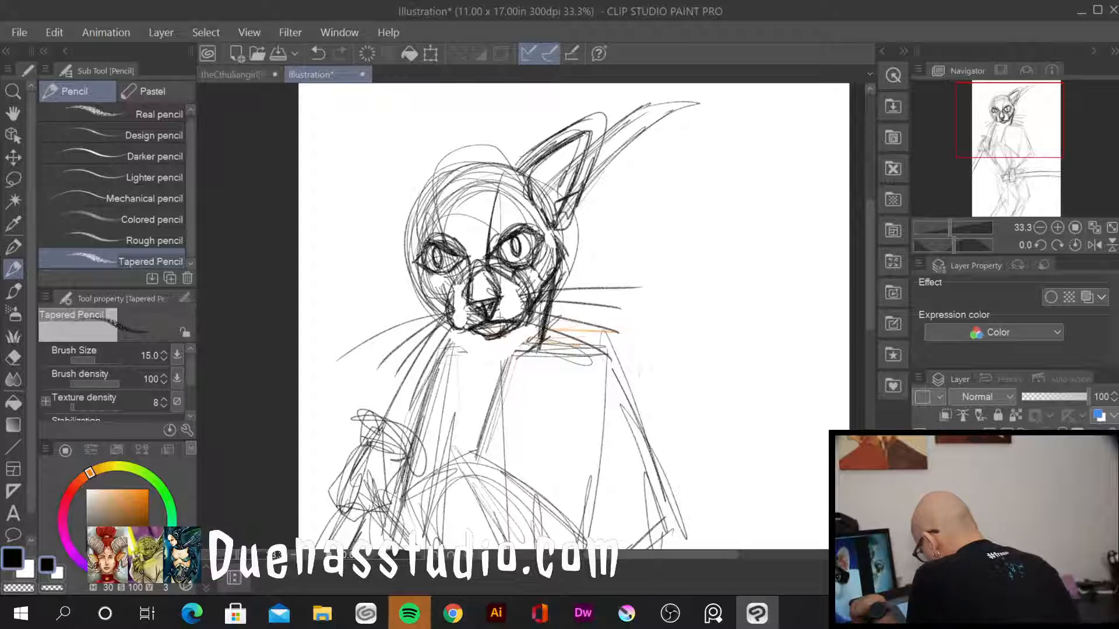
mouse_move(429, 268)
left_mouse_down()
mouse_move(454, 278)
mouse_move(410, 255)
left_mouse_up()
left_click_drag(425, 258, 400, 283)
left_click_drag(430, 257, 403, 295)
mouse_move(565, 219)
left_mouse_down()
mouse_move(551, 276)
mouse_move(530, 291)
mouse_move(548, 265)
left_mouse_up()
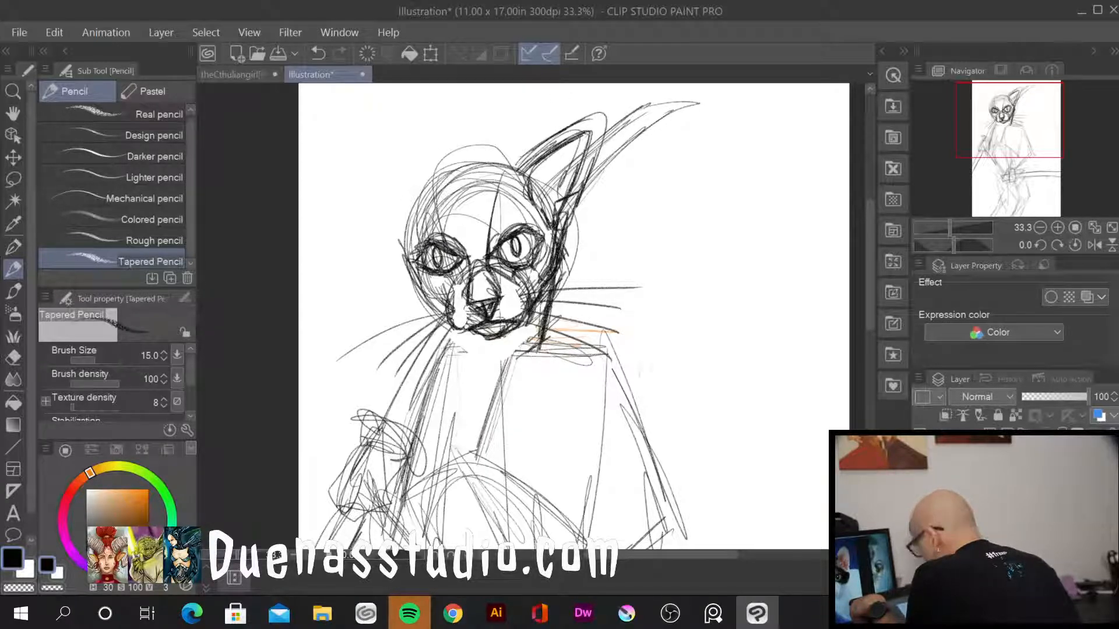
Sketch a small tied topknot with a curved tuft on the crown of the head
mouse_move(494, 165)
left_mouse_down()
mouse_move(437, 179)
mouse_move(484, 161)
mouse_move(478, 147)
mouse_move(488, 153)
mouse_move(466, 147)
left_mouse_up()
left_click_drag(450, 169, 501, 110)
mouse_move(473, 147)
left_mouse_down()
mouse_move(515, 146)
mouse_move(502, 108)
mouse_move(514, 145)
left_mouse_up()
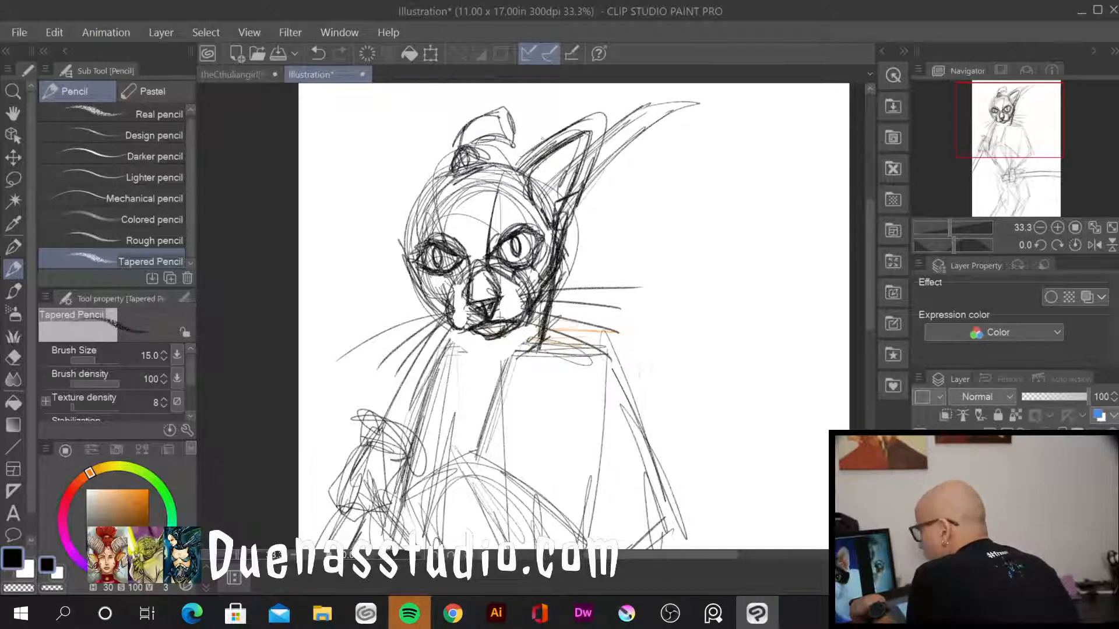
Darken the near eye's inner corner and the outline across the top of the head
mouse_move(495, 264)
left_mouse_down()
mouse_move(521, 248)
mouse_move(513, 266)
left_mouse_up()
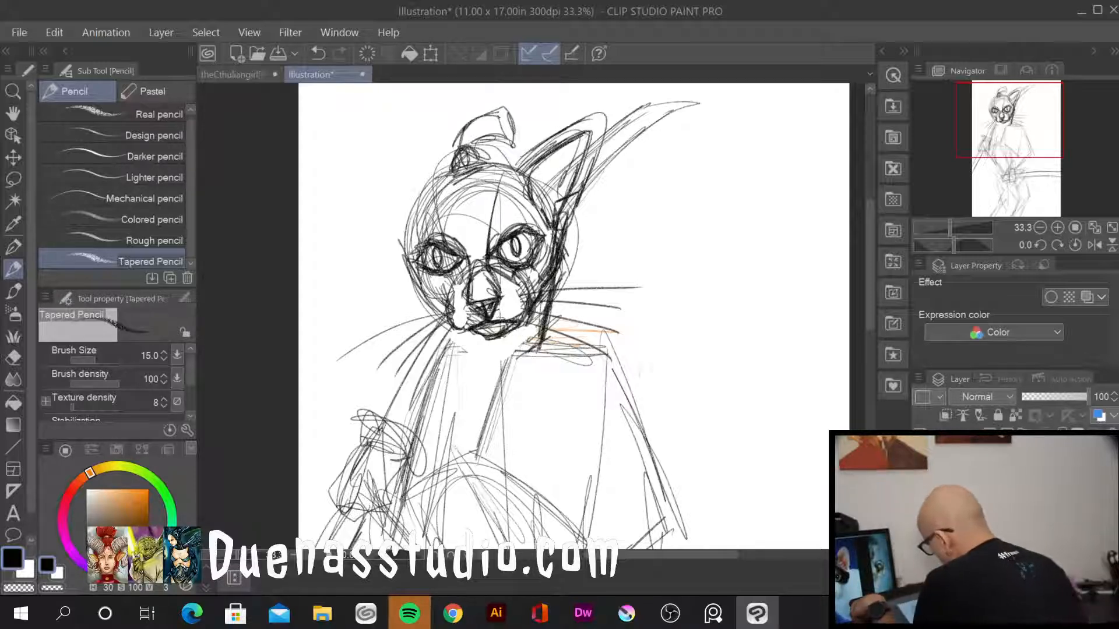
mouse_move(421, 230)
left_mouse_down()
mouse_move(454, 247)
mouse_move(445, 171)
mouse_move(523, 175)
left_mouse_up()
left_click_drag(448, 177, 407, 204)
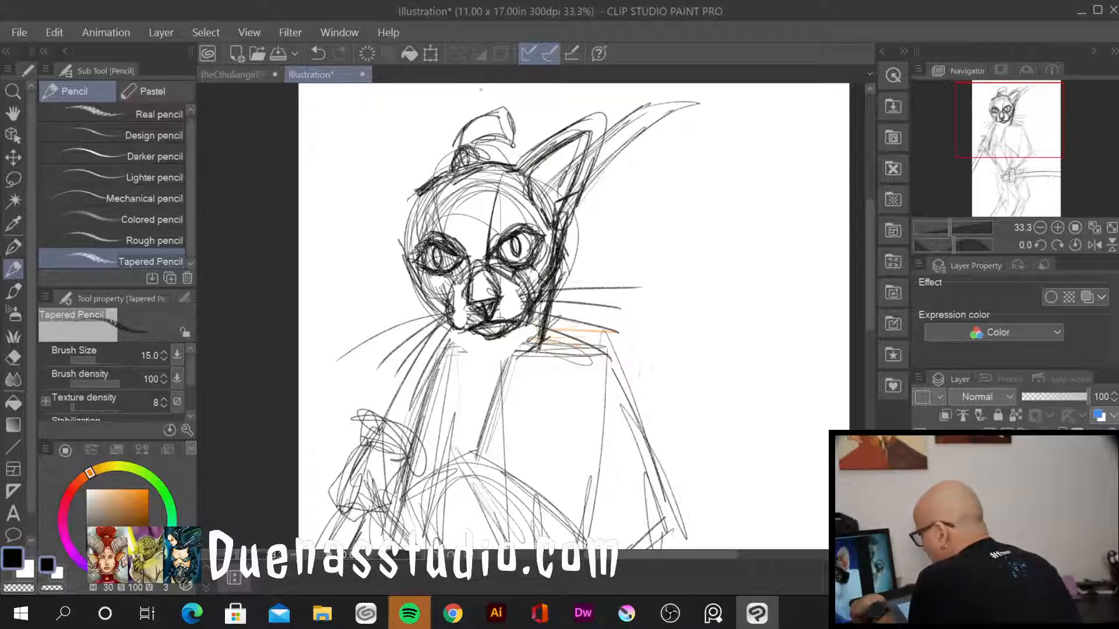
Fill in dark, jagged fur stripes across the forehead, from the hairline down towards the eyes
mouse_move(451, 172)
left_mouse_down()
mouse_move(440, 214)
mouse_move(421, 216)
mouse_move(437, 223)
mouse_move(453, 176)
mouse_move(443, 206)
left_mouse_up()
mouse_move(485, 165)
left_mouse_down()
mouse_move(489, 252)
mouse_move(493, 244)
left_mouse_up()
left_click_drag(507, 186, 493, 241)
mouse_move(499, 181)
left_mouse_down()
mouse_move(490, 226)
mouse_move(534, 226)
mouse_move(508, 213)
mouse_move(526, 225)
left_mouse_up()
mouse_move(541, 211)
left_mouse_down()
mouse_move(532, 231)
mouse_move(541, 256)
left_mouse_up()
left_click_drag(520, 171, 508, 205)
left_click_drag(517, 173, 506, 202)
left_click_drag(505, 169, 488, 205)
mouse_move(496, 163)
left_mouse_down()
mouse_move(487, 187)
mouse_move(498, 208)
left_mouse_up()
left_click_drag(506, 195, 492, 228)
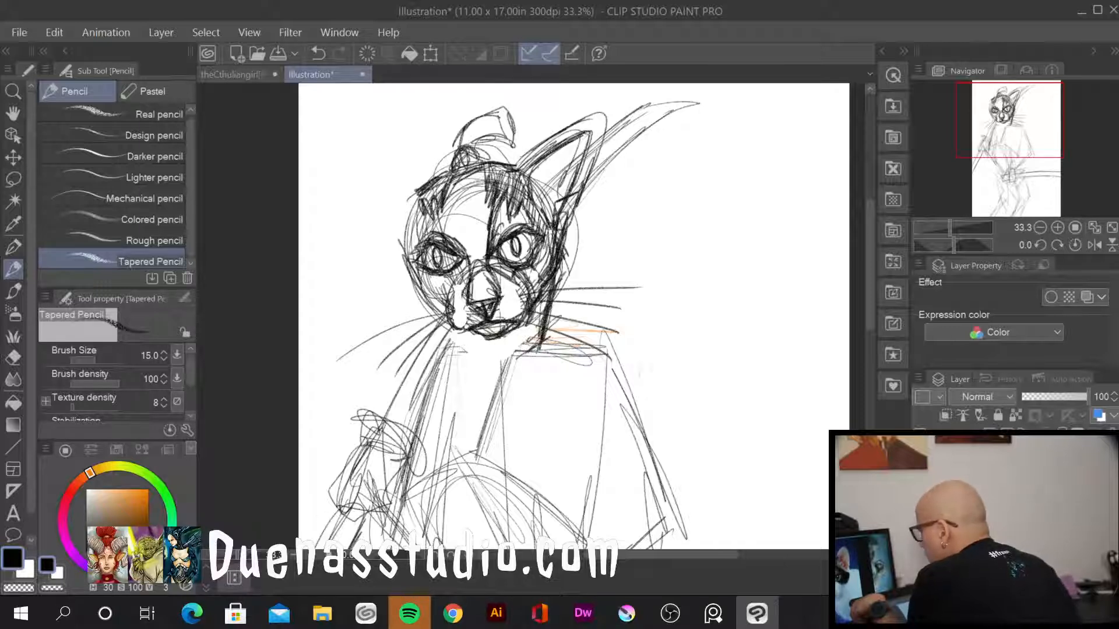
Add fur strokes along the jaw and under the chin, and darken the area beneath the far eye
left_click_drag(539, 304, 515, 345)
mouse_move(532, 323)
left_mouse_down()
mouse_move(507, 350)
mouse_move(449, 357)
left_mouse_up()
mouse_move(485, 330)
left_mouse_down()
mouse_move(453, 359)
mouse_move(468, 345)
left_mouse_up()
left_click_drag(496, 332, 472, 347)
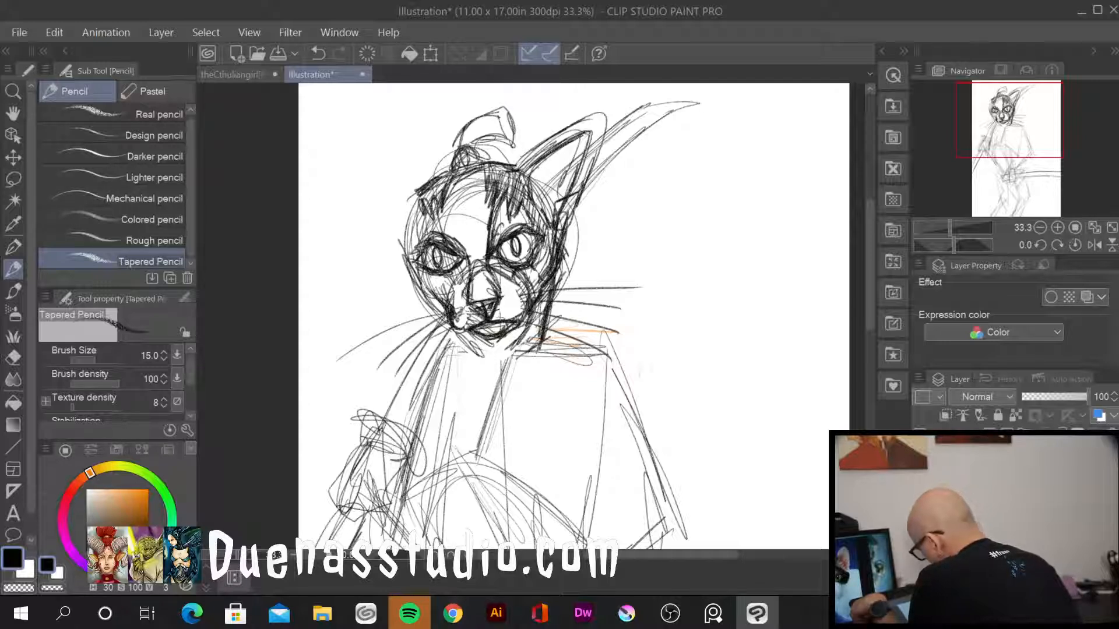
left_click_drag(426, 273, 450, 274)
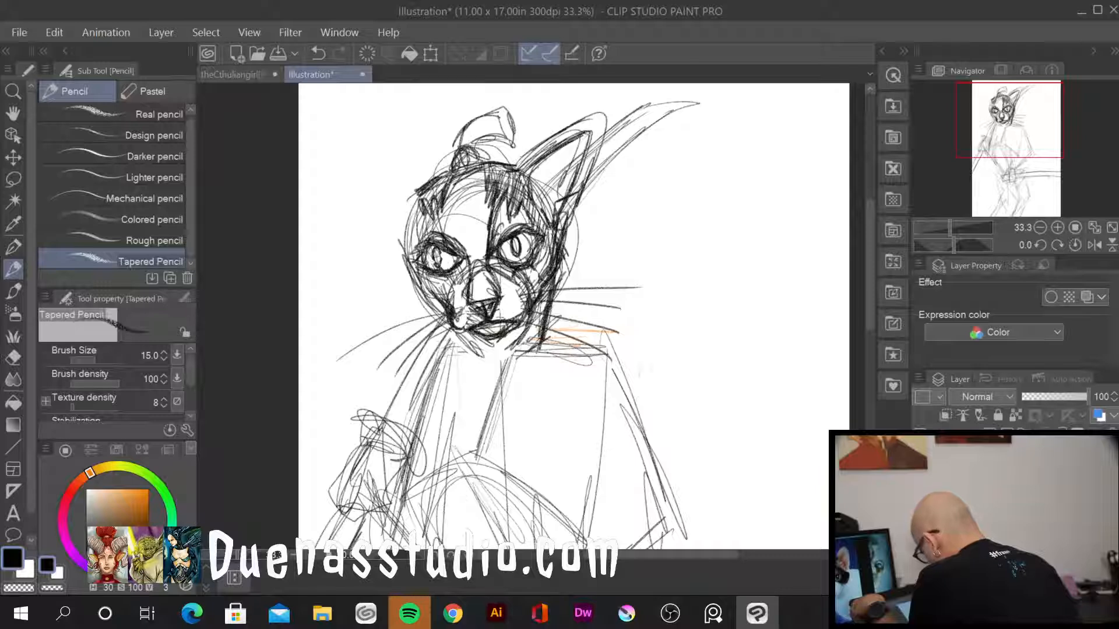
Clean up construction lines on the forehead, nose bridge and inner ear, and add short fur strokes at the ear's base
mouse_move(507, 225)
left_mouse_down()
mouse_move(418, 239)
mouse_move(450, 199)
mouse_move(472, 212)
mouse_move(458, 190)
left_mouse_up()
mouse_move(476, 254)
left_mouse_down()
mouse_move(450, 294)
mouse_move(460, 306)
left_mouse_up()
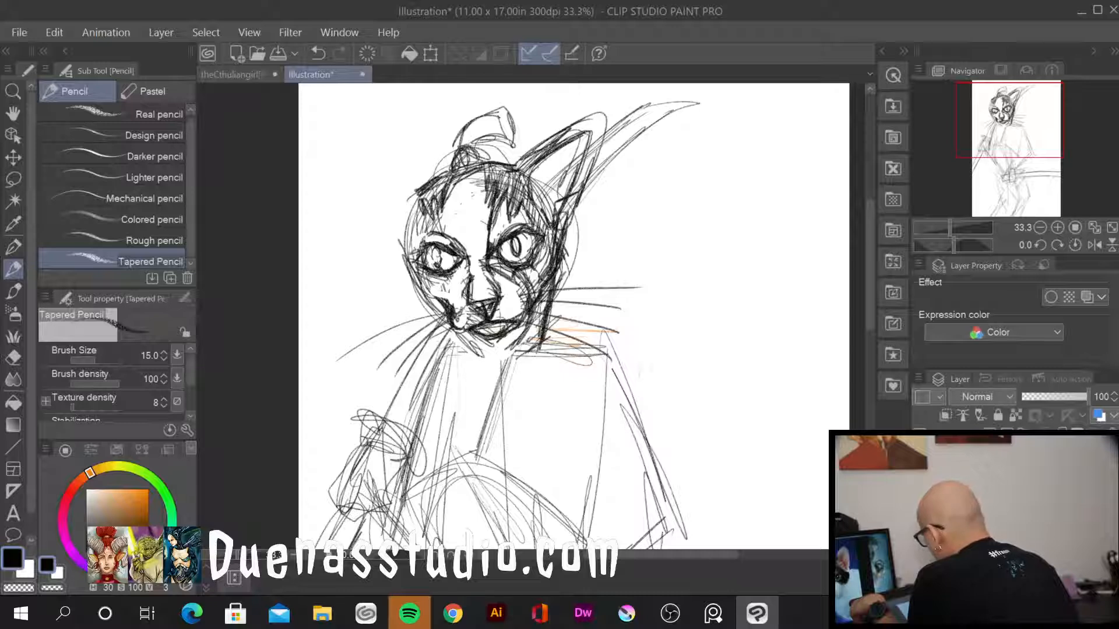
mouse_move(542, 149)
left_mouse_down()
mouse_move(580, 118)
mouse_move(609, 155)
mouse_move(576, 205)
mouse_move(562, 143)
mouse_move(588, 144)
mouse_move(545, 195)
mouse_move(536, 186)
left_mouse_up()
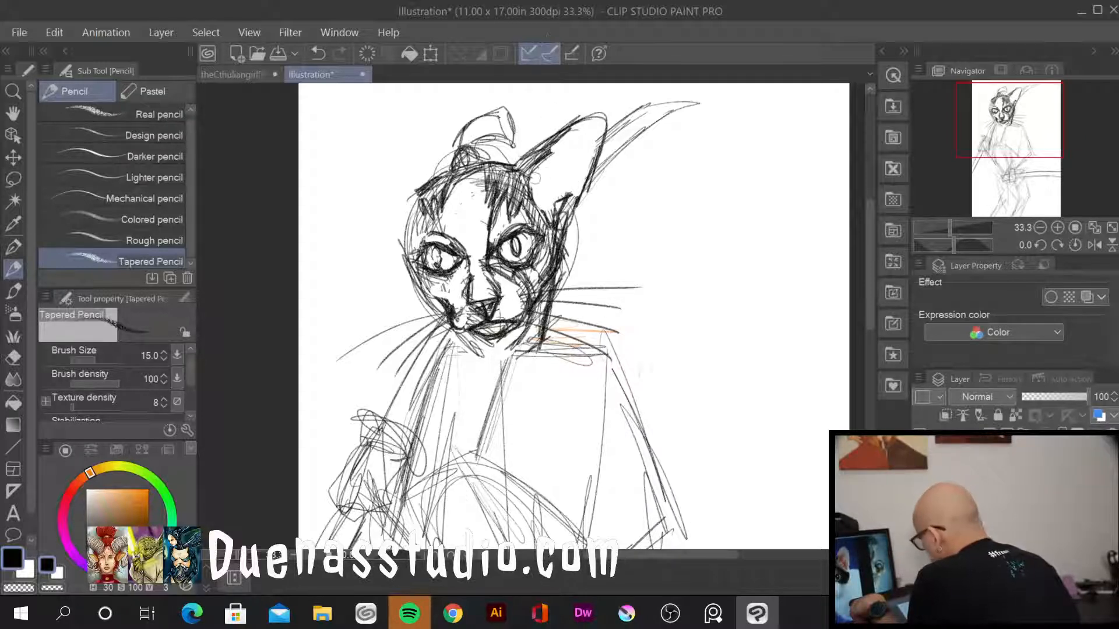
mouse_move(544, 159)
left_mouse_down()
mouse_move(528, 182)
mouse_move(556, 220)
mouse_move(519, 202)
mouse_move(521, 185)
left_mouse_up()
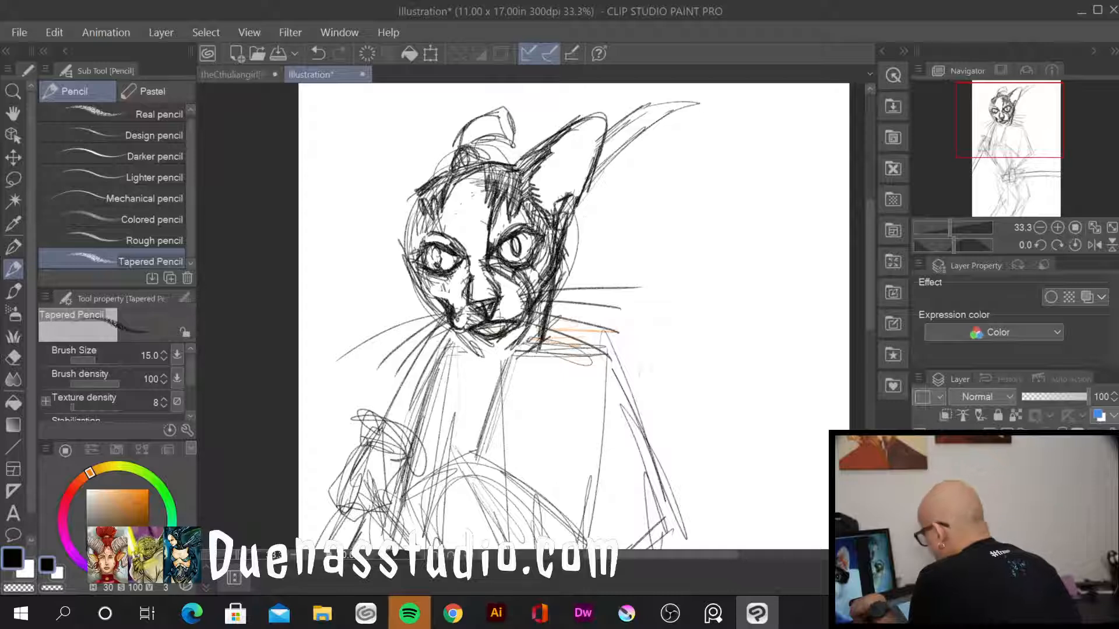
Hatch dark fur along both cheeks, mostly the near one, and darken the far eye's pupil
left_click_drag(566, 258, 554, 289)
mouse_move(573, 227)
left_mouse_down()
mouse_move(569, 268)
mouse_move(524, 323)
left_mouse_up()
left_click_drag(571, 271, 534, 315)
left_click_drag(573, 236, 560, 282)
mouse_move(577, 226)
left_mouse_down()
mouse_move(569, 265)
mouse_move(532, 310)
left_mouse_up()
left_click_drag(552, 288, 536, 299)
left_click_drag(409, 279, 443, 311)
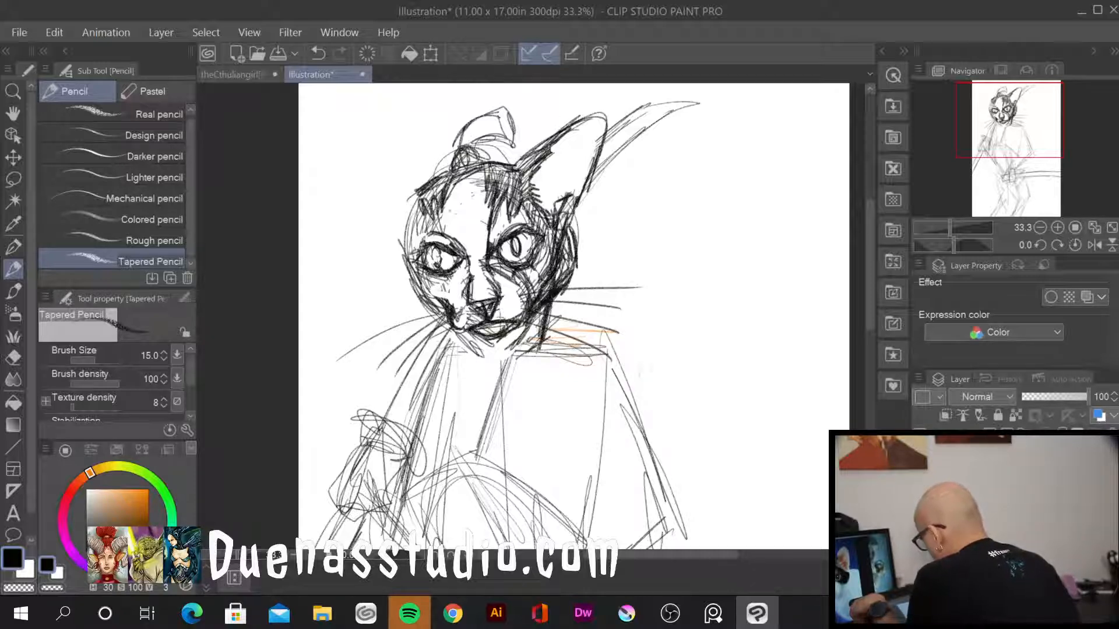
left_click_drag(436, 250, 438, 267)
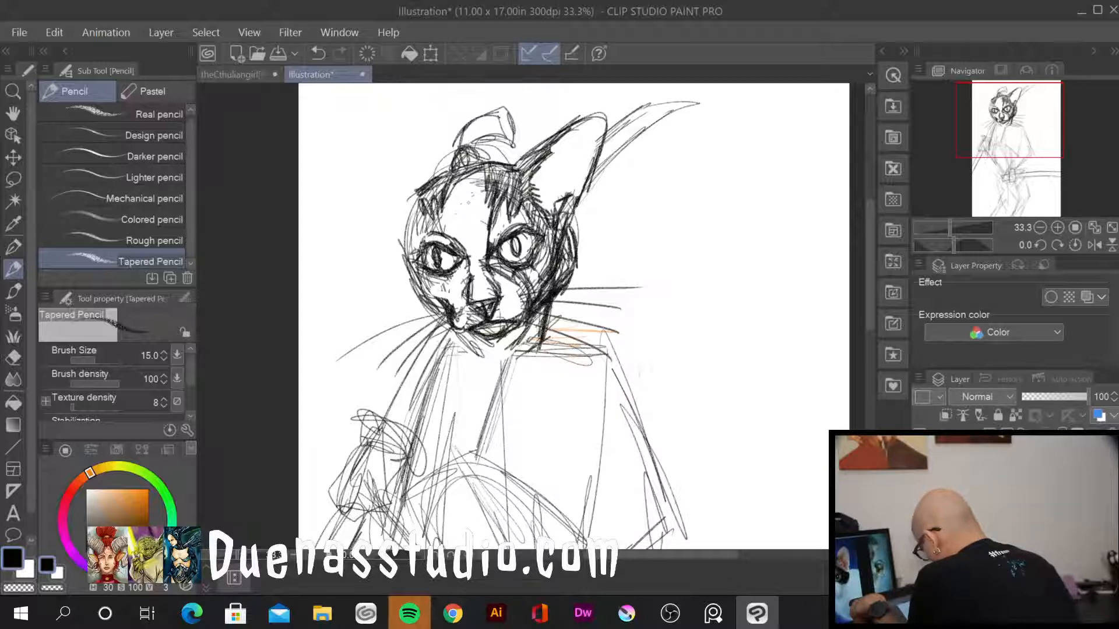
Shade the topknot with dark hair strokes and sketch the far ear with a pointed outline and fur at its base
mouse_move(493, 112)
left_mouse_down()
mouse_move(463, 140)
mouse_move(478, 155)
mouse_move(471, 164)
mouse_move(497, 125)
mouse_move(486, 116)
left_mouse_up()
mouse_move(486, 115)
left_mouse_down()
mouse_move(460, 152)
mouse_move(487, 137)
left_mouse_up()
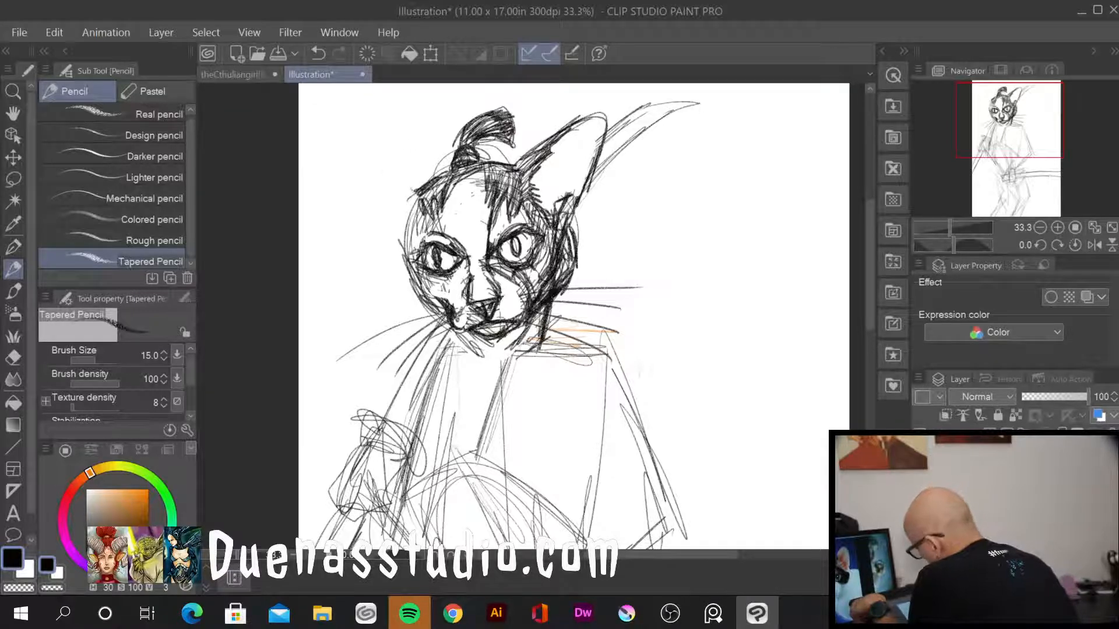
mouse_move(415, 191)
left_mouse_down()
mouse_move(330, 155)
mouse_move(325, 180)
mouse_move(392, 256)
left_mouse_up()
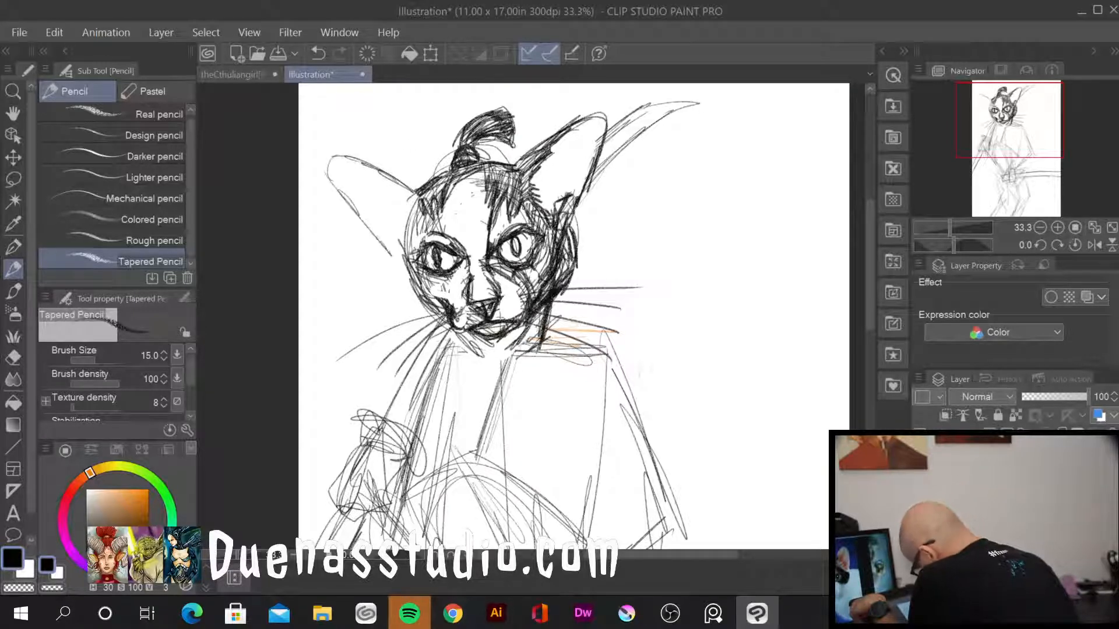
mouse_move(357, 212)
left_mouse_down()
mouse_move(408, 264)
mouse_move(327, 160)
mouse_move(366, 154)
mouse_move(346, 151)
mouse_move(426, 191)
mouse_move(328, 143)
mouse_move(402, 268)
left_mouse_up()
mouse_move(340, 159)
left_mouse_down()
mouse_move(355, 204)
mouse_move(408, 251)
left_mouse_up()
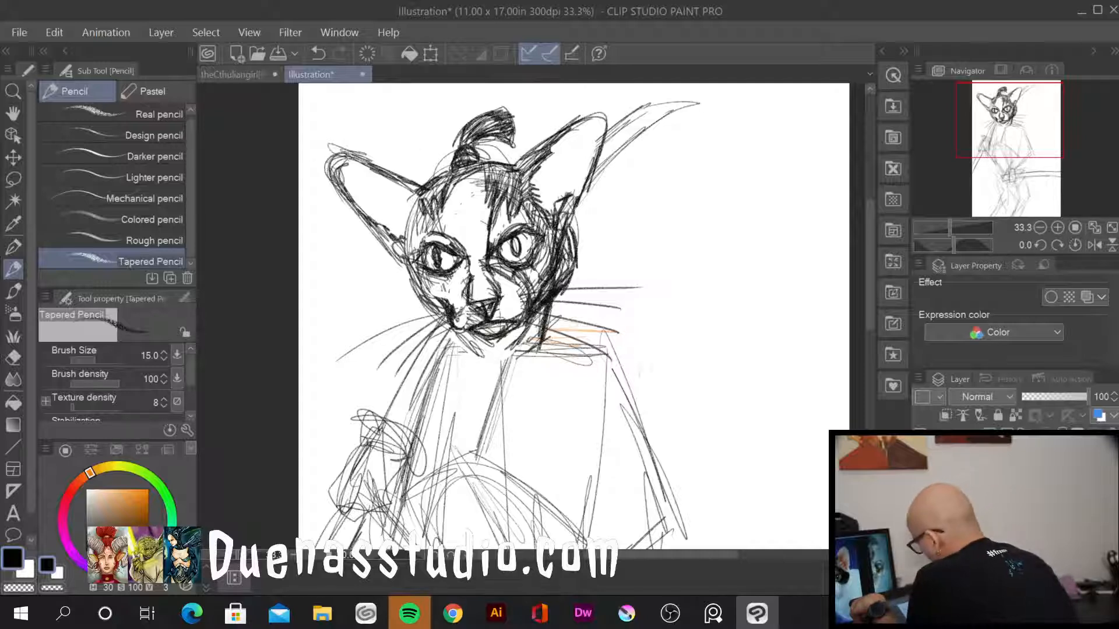
mouse_move(417, 198)
left_mouse_down()
mouse_move(396, 252)
mouse_move(412, 200)
mouse_move(387, 178)
left_mouse_up()
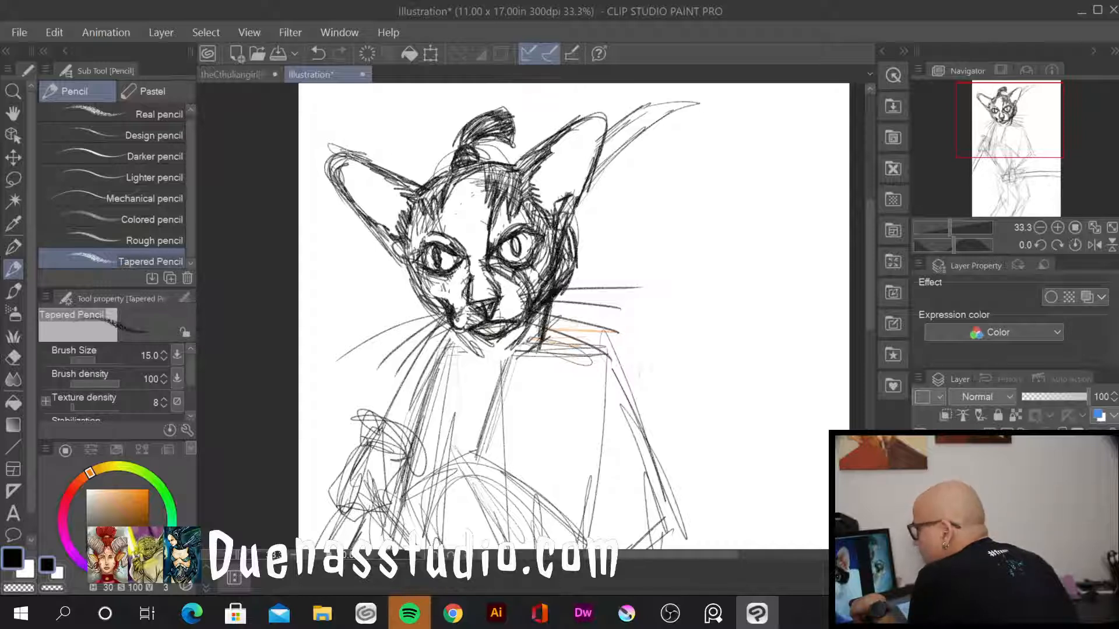
left_click_drag(376, 216, 365, 224)
left_click_drag(396, 218, 365, 226)
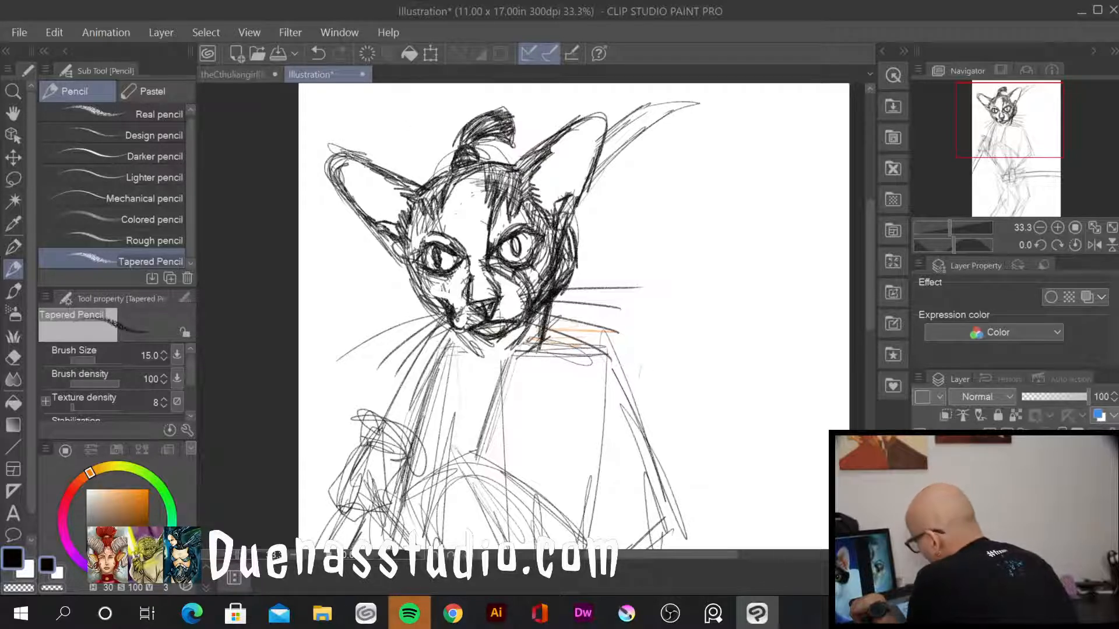
Thicken the far ear's upper edge, join it to the crown of the head, and reinforce the far cheek contour
left_click_drag(350, 152, 412, 178)
left_click_drag(377, 168, 431, 187)
left_click_drag(407, 175, 430, 185)
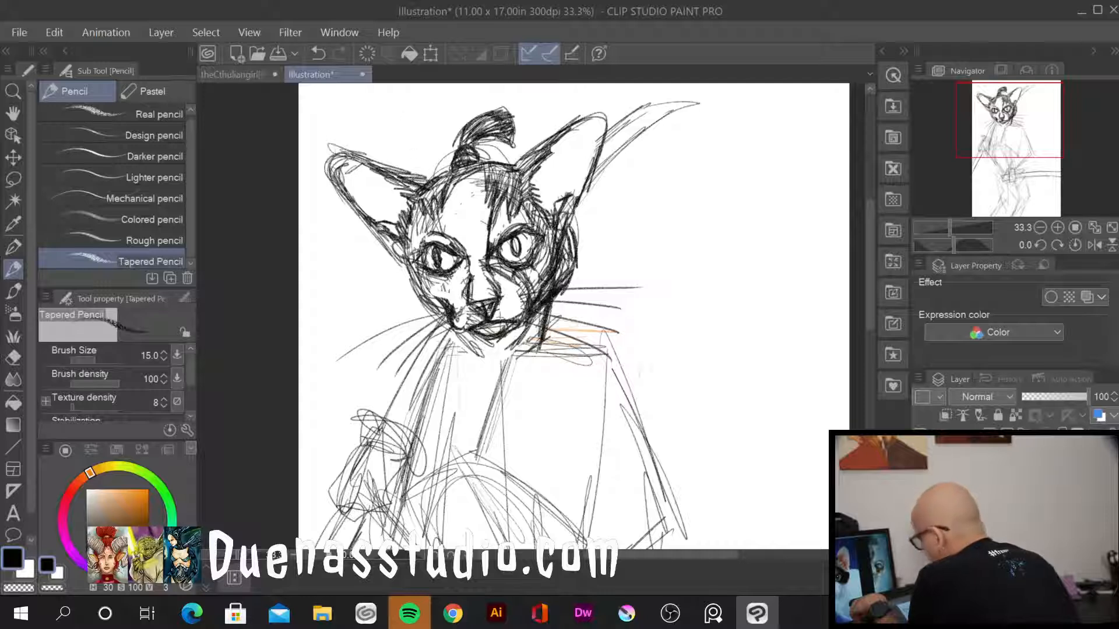
left_click_drag(429, 179, 452, 168)
left_click_drag(430, 182, 453, 169)
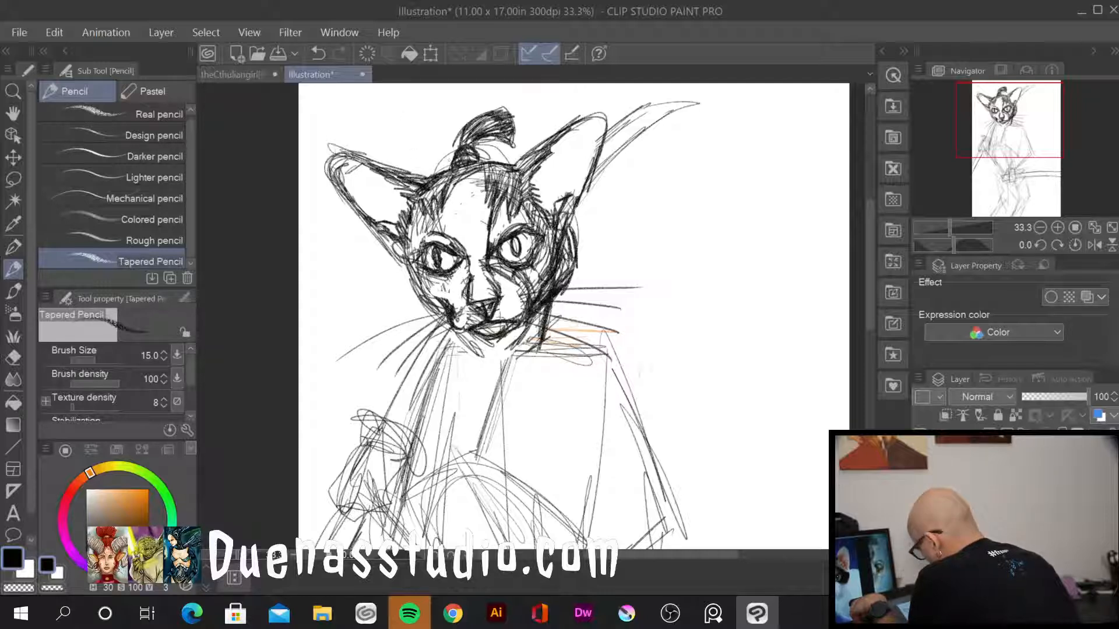
left_click_drag(399, 259, 455, 333)
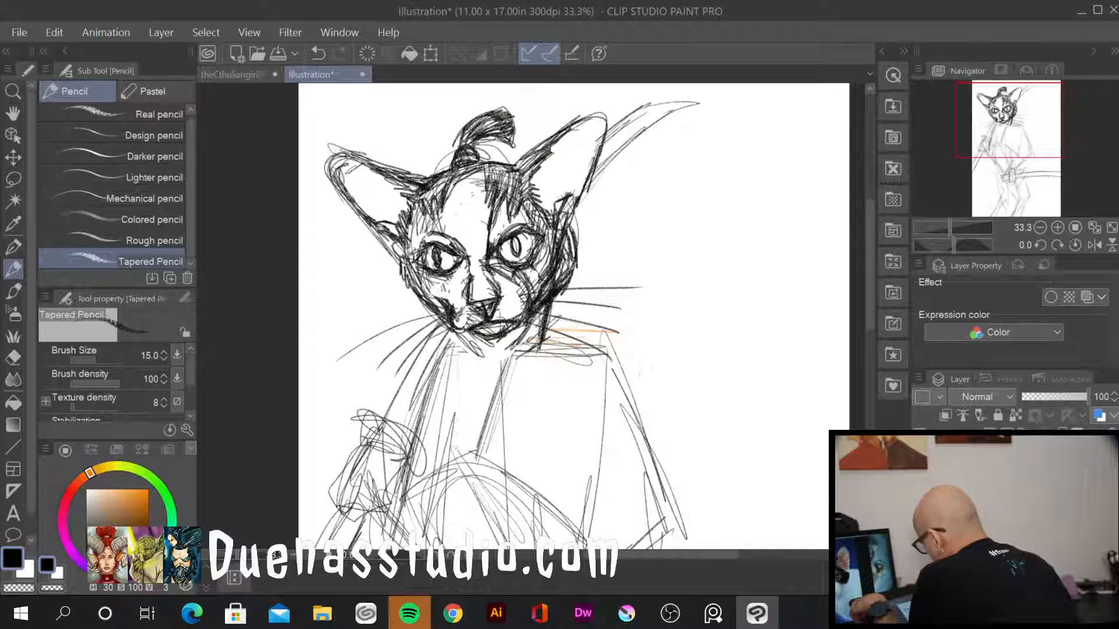
Clear the heavy fur hatching from the near cheek and reshade the patch beside the eye with finer diagonal strokes
left_click_drag(517, 271, 532, 299)
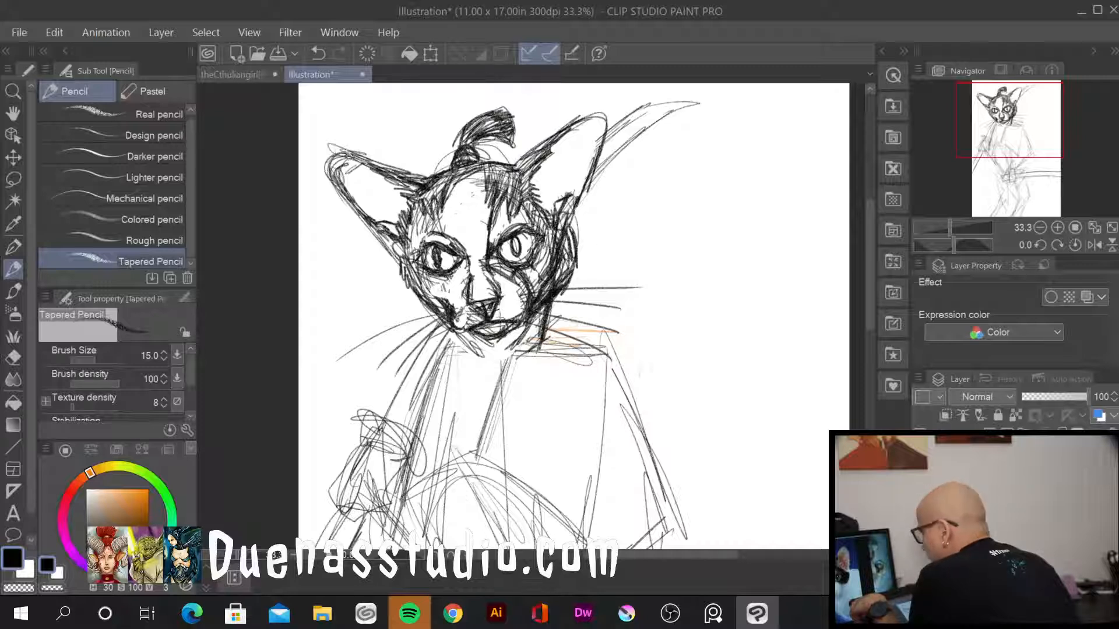
mouse_move(554, 245)
left_mouse_down()
mouse_move(548, 280)
mouse_move(559, 233)
mouse_move(545, 291)
mouse_move(541, 273)
left_mouse_up()
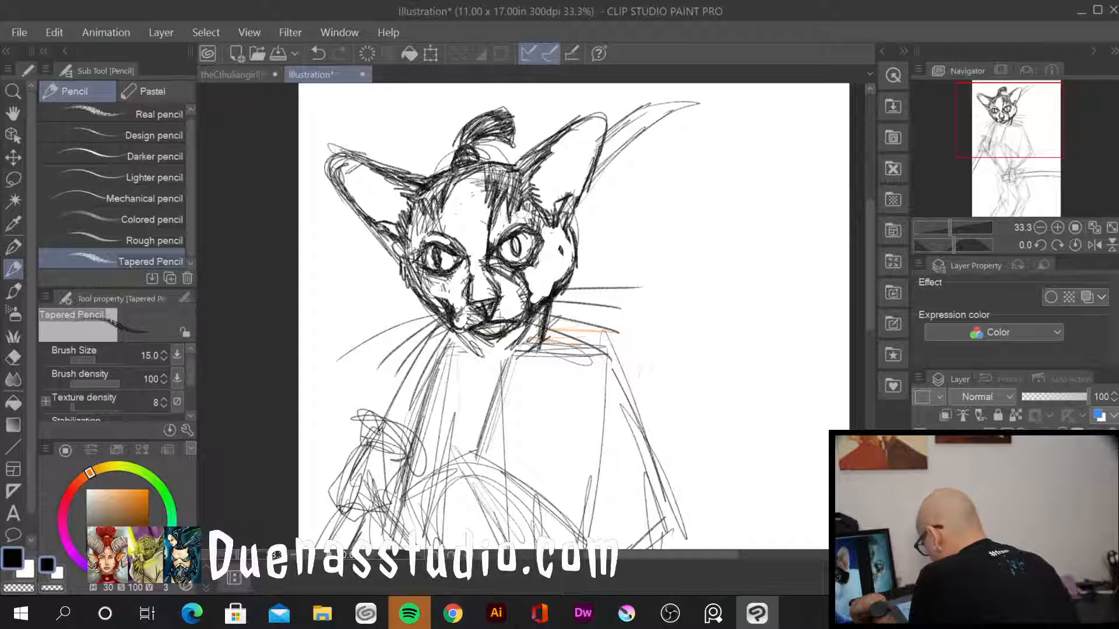
mouse_move(520, 218)
left_mouse_down()
mouse_move(513, 205)
mouse_move(542, 220)
mouse_move(554, 261)
left_mouse_up()
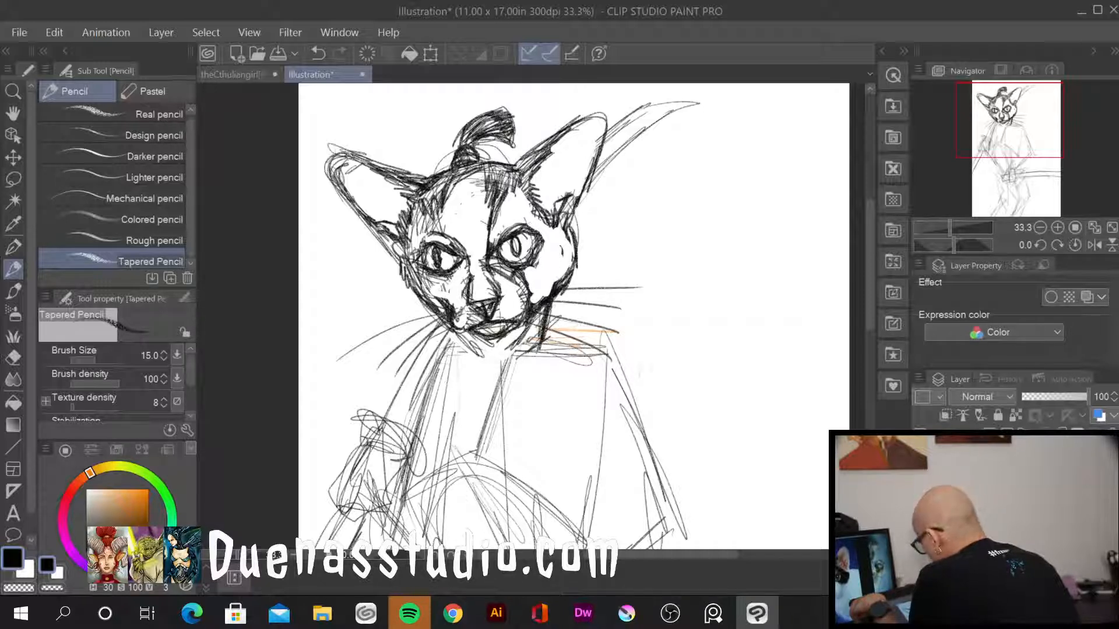
mouse_move(509, 198)
left_mouse_down()
mouse_move(509, 215)
mouse_move(524, 199)
mouse_move(506, 213)
mouse_move(568, 247)
mouse_move(528, 270)
mouse_move(519, 311)
mouse_move(544, 270)
left_mouse_up()
left_click_drag(543, 268, 567, 257)
left_click_drag(534, 301, 573, 232)
left_click_drag(565, 274, 572, 217)
left_click_drag(535, 311, 551, 284)
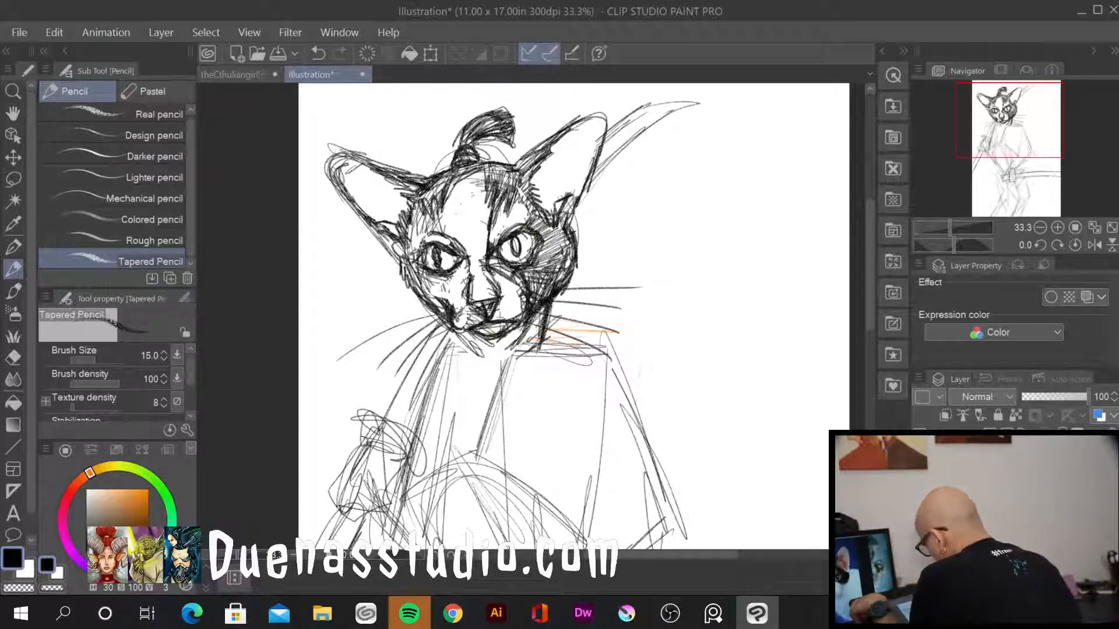
Hatch the far side of the muzzle, dot the whisker area, and clean up the near jaw beside the mouth
key("ctrl+minus")
key("ctrl+minus")
key("ctrl+minus")
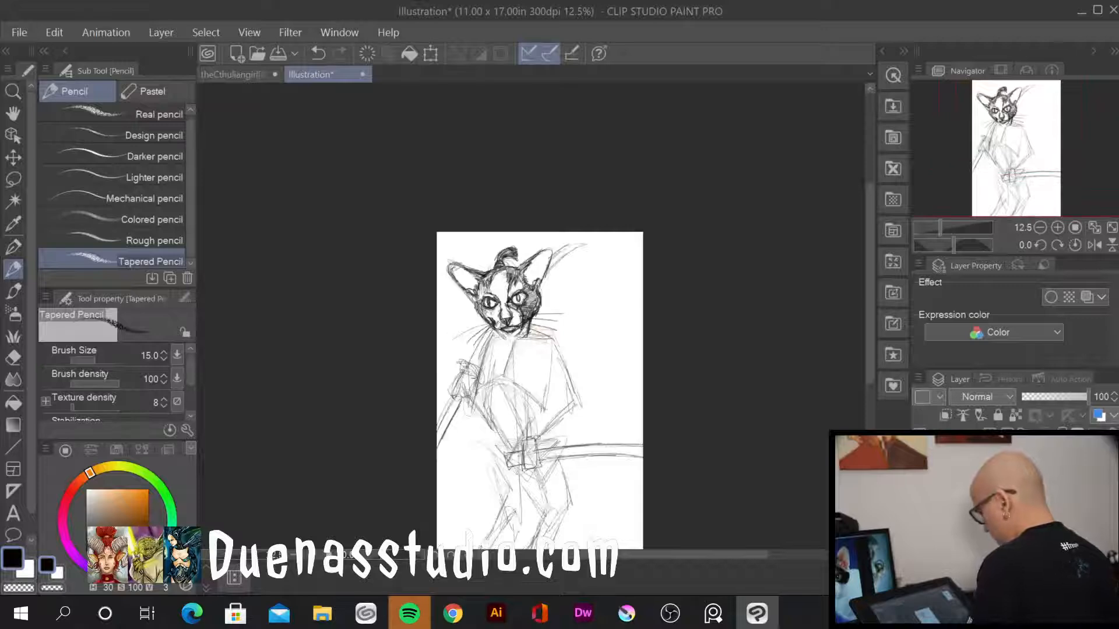
scroll(521, 331, "down", 2)
scroll(521, 331, "up", 5)
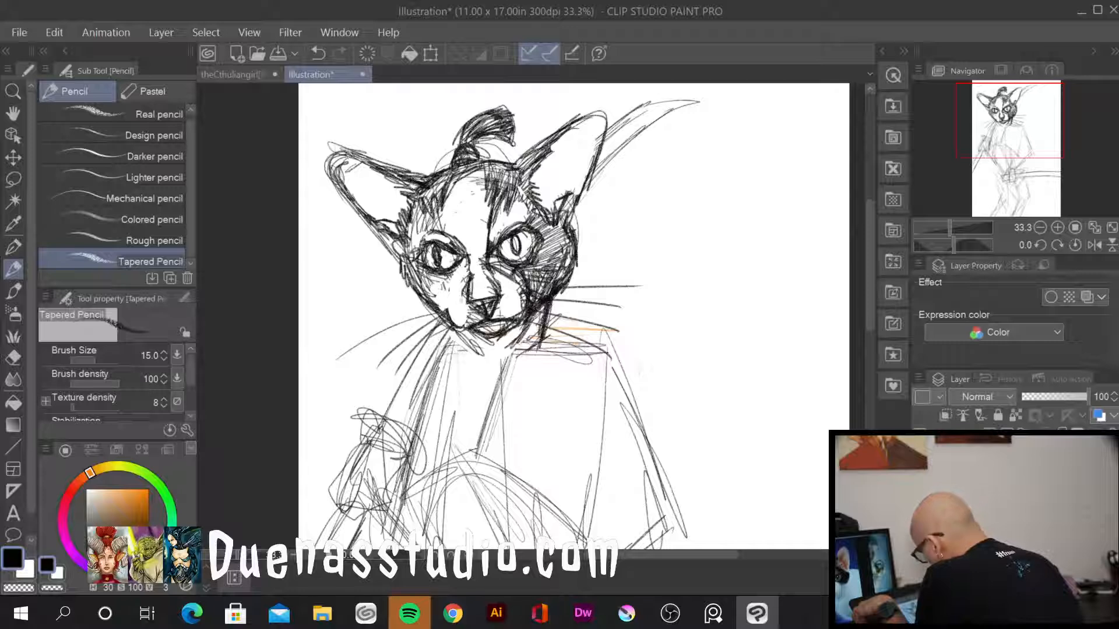
mouse_move(451, 306)
left_mouse_down()
mouse_move(469, 286)
mouse_move(463, 274)
left_mouse_up()
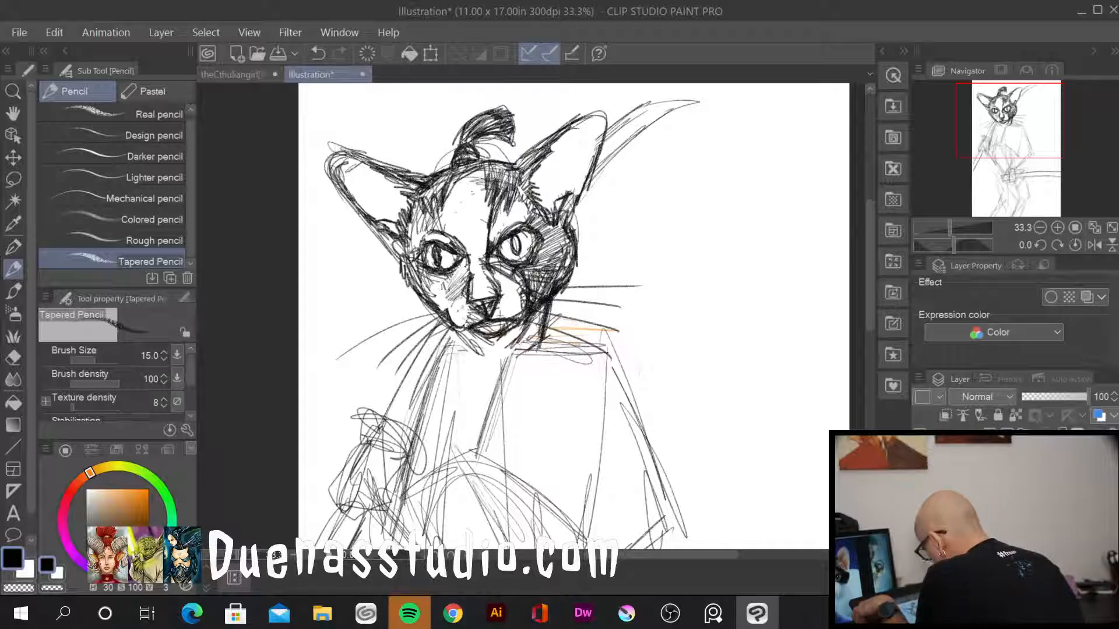
left_click(459, 306)
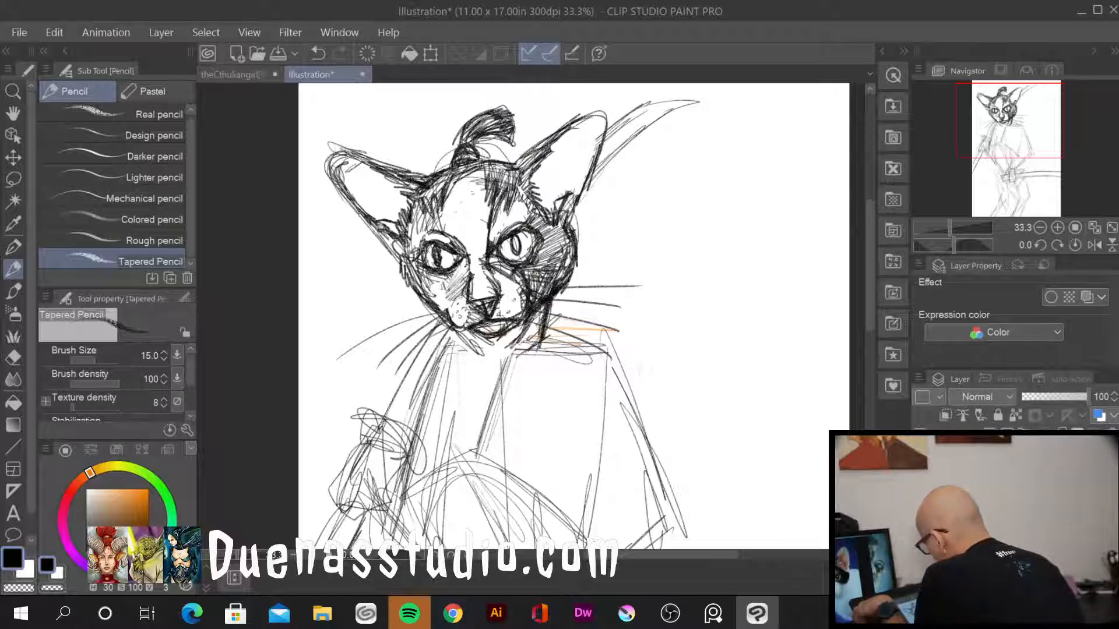
left_click_drag(539, 293, 525, 318)
mouse_move(536, 286)
left_mouse_down()
mouse_move(526, 316)
mouse_move(529, 288)
mouse_move(525, 307)
left_mouse_up()
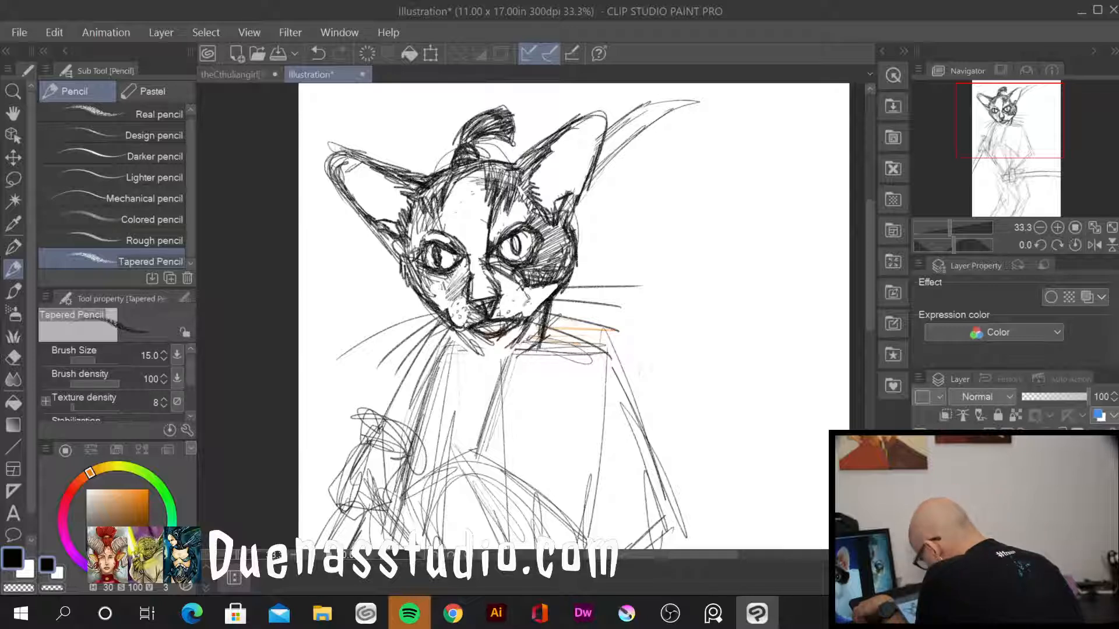
left_click_drag(528, 303, 525, 318)
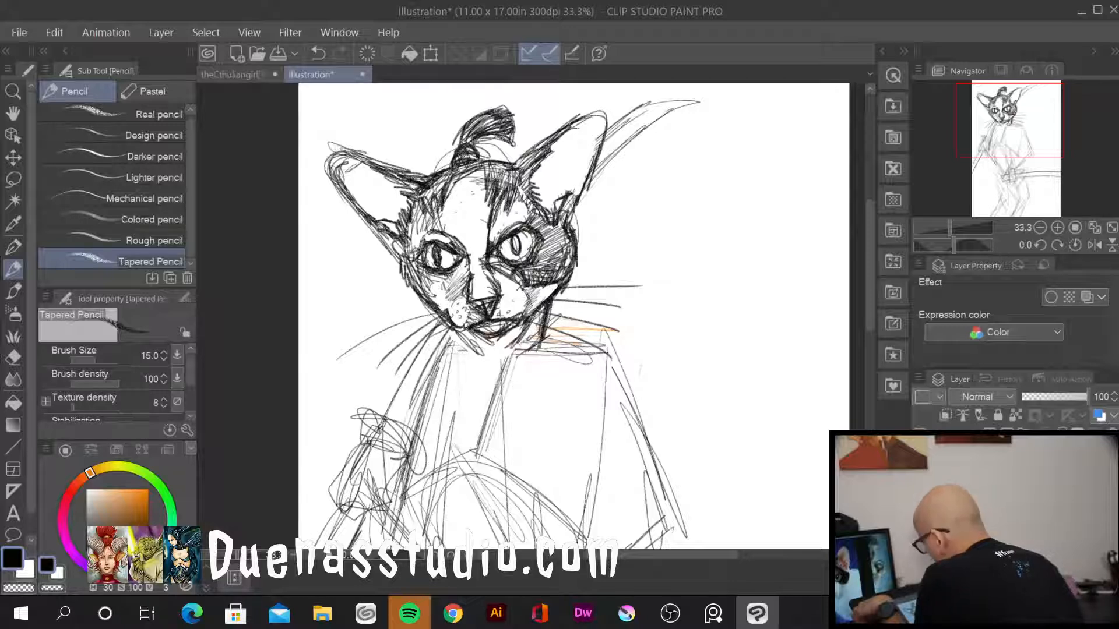
Fill in the vertical slit pupils of both eyes with dark strokes
left_click_drag(514, 237, 517, 254)
left_click_drag(434, 250, 436, 265)
left_click_drag(441, 242, 433, 269)
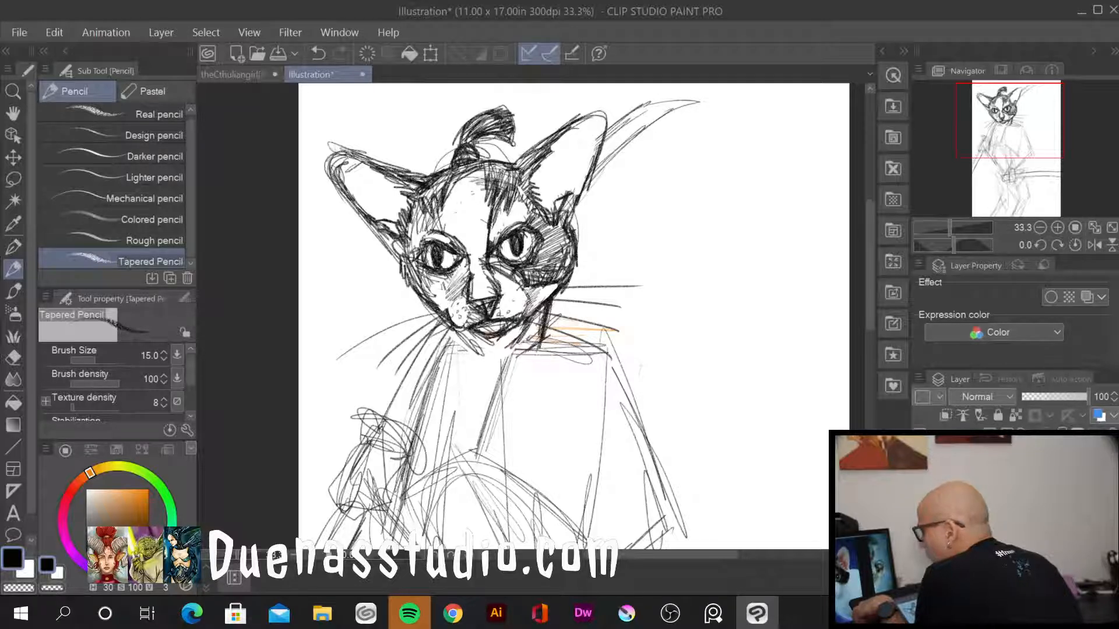
Flatten the far eye's brow into a frown and add dark fur strokes above it and along the hairline
mouse_move(443, 220)
left_mouse_down()
mouse_move(422, 239)
mouse_move(457, 242)
mouse_move(418, 233)
mouse_move(418, 242)
mouse_move(432, 237)
mouse_move(417, 226)
mouse_move(410, 243)
left_mouse_up()
left_click_drag(443, 200, 434, 228)
left_click_drag(450, 174, 440, 202)
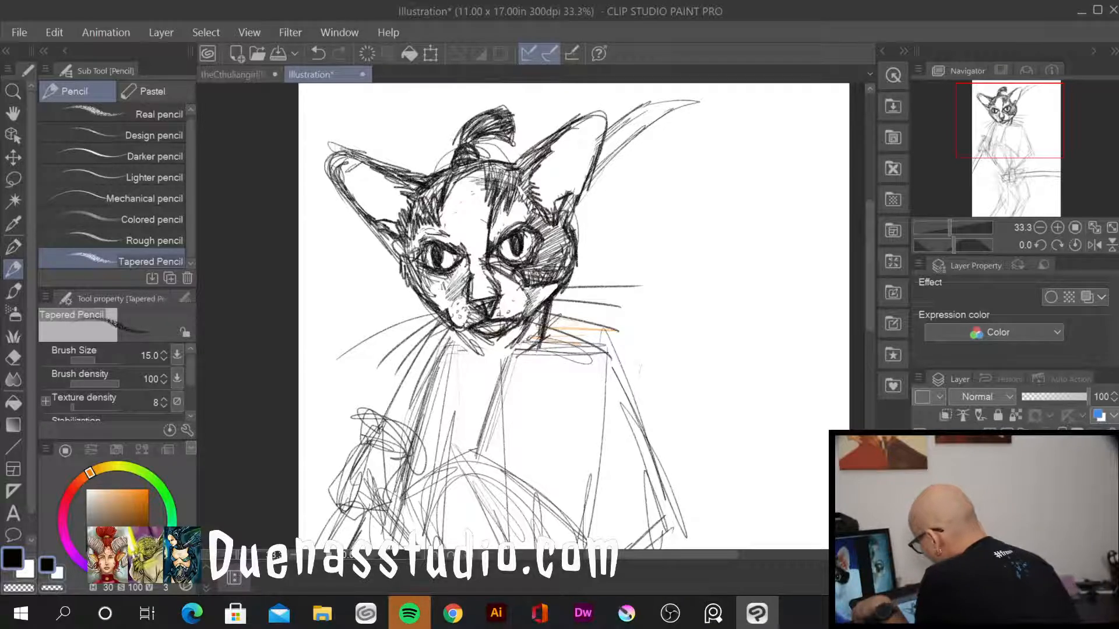
mouse_move(459, 172)
left_mouse_down()
mouse_move(452, 192)
mouse_move(482, 197)
mouse_move(457, 187)
left_mouse_up()
left_click_drag(491, 184, 485, 198)
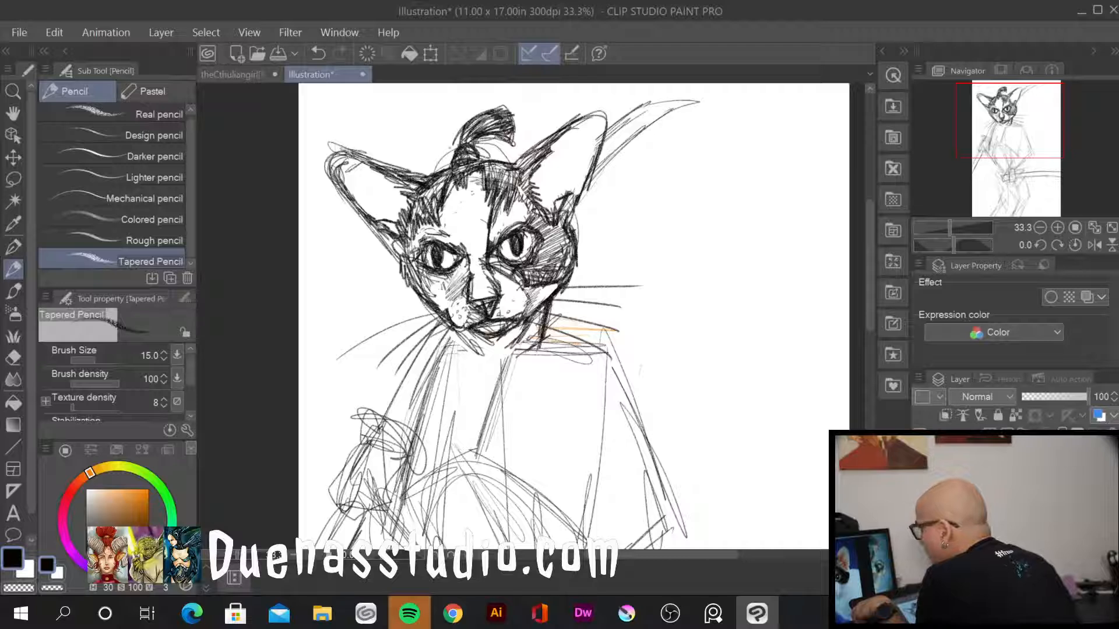
left_click_drag(447, 167, 438, 172)
left_click_drag(435, 169, 421, 181)
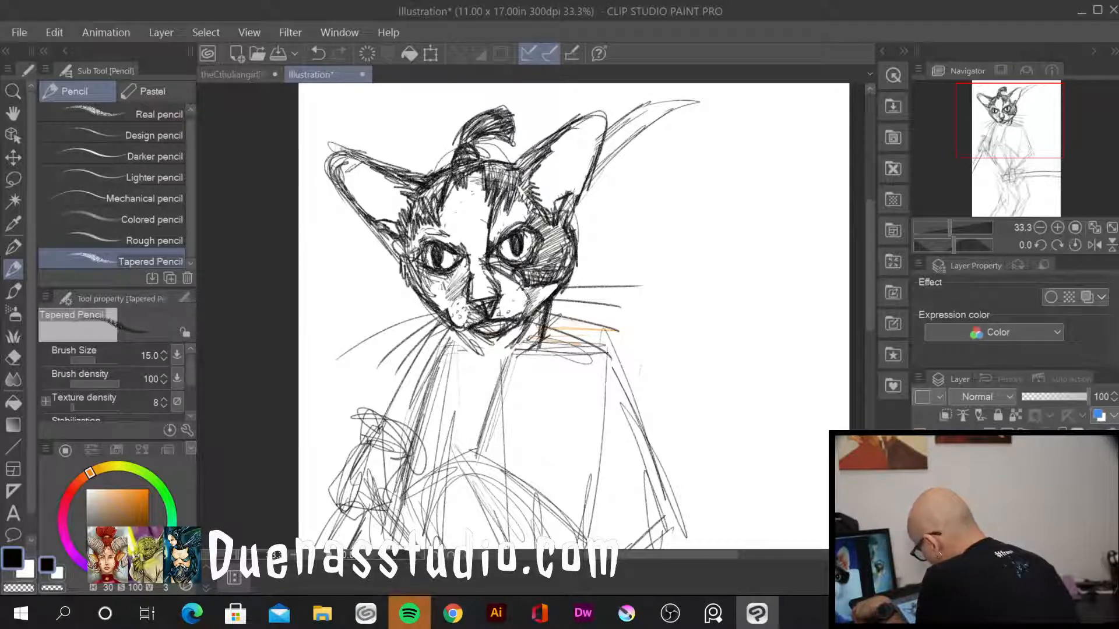
left_click_drag(485, 160, 522, 165)
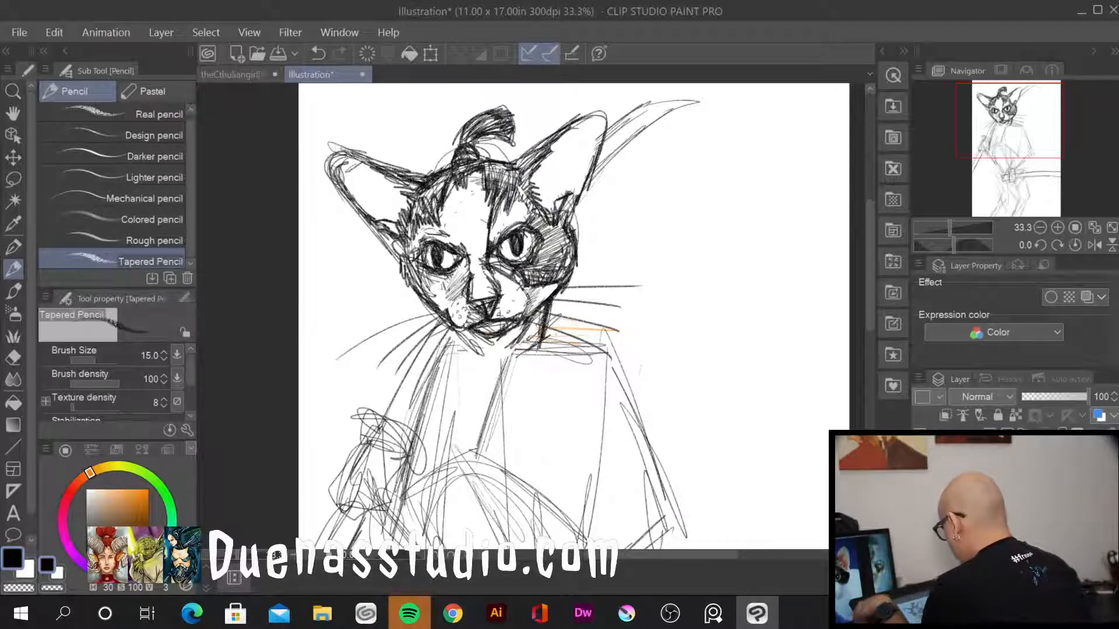
Sketch the robe's diagonal collar from the neck across the chest and firm up the torso edge down to the waist
left_click_drag(541, 327, 528, 347)
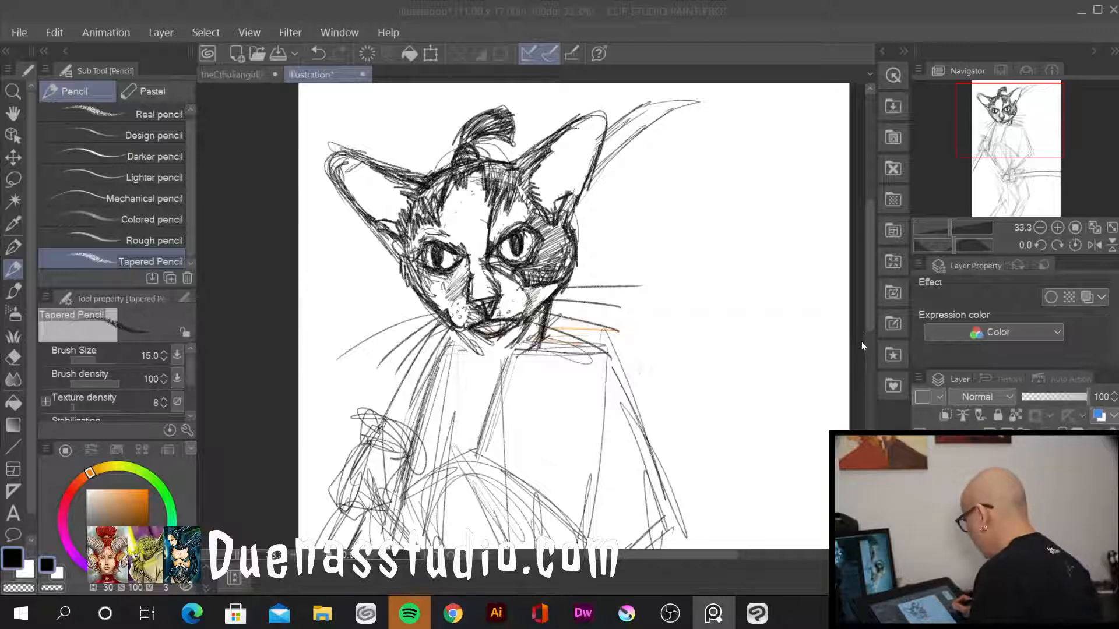
left_click(835, 349)
scroll(835, 349, "down", 4)
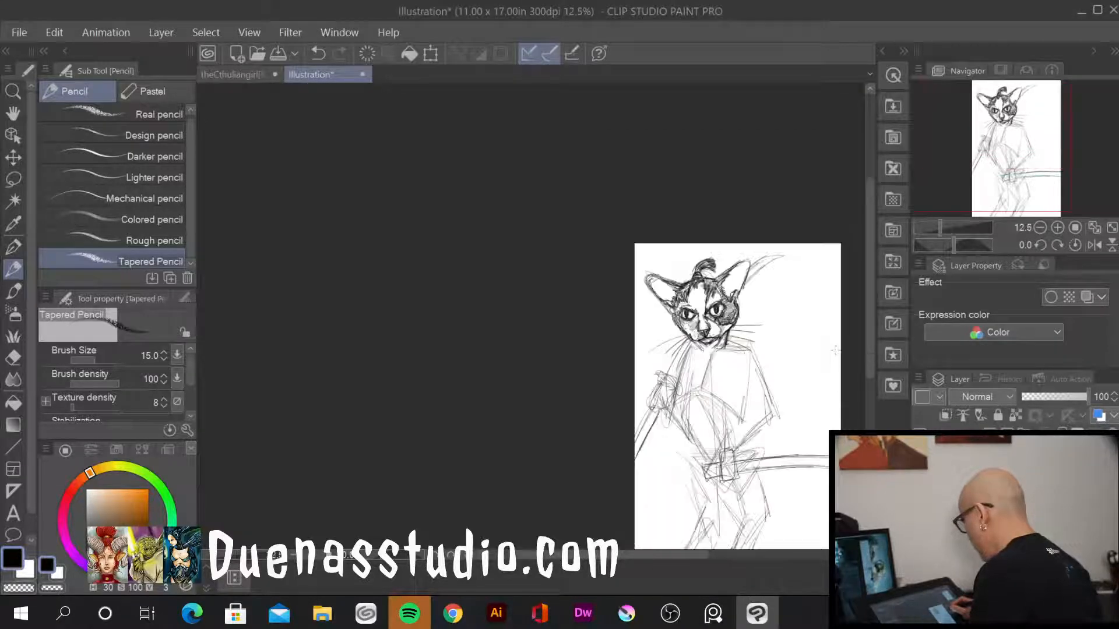
left_click_drag(835, 349, 663, 243)
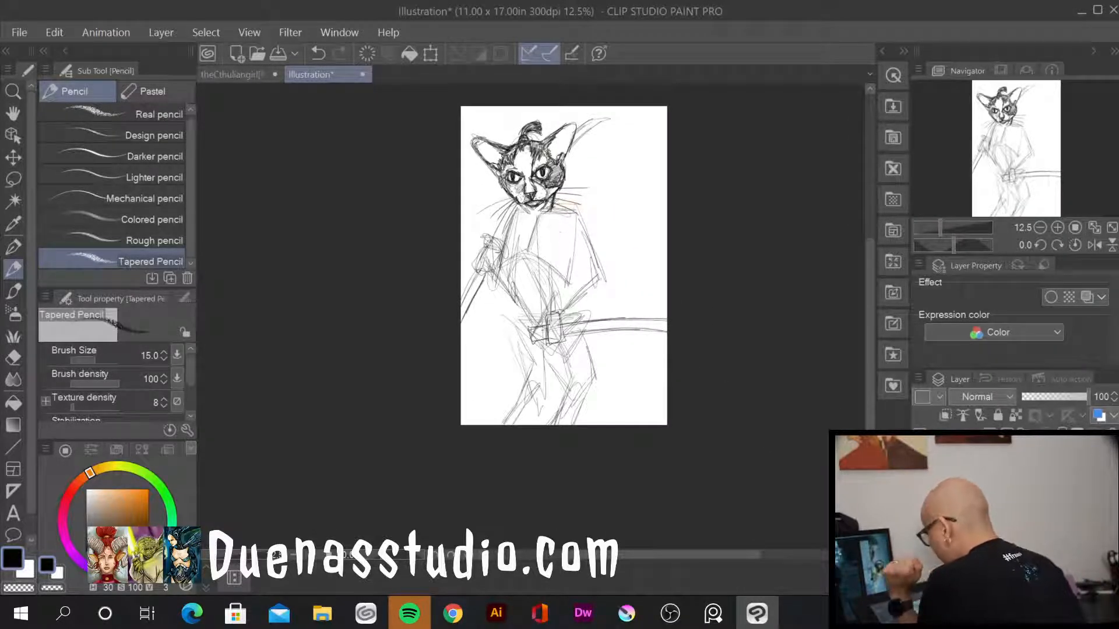
mouse_move(520, 206)
left_mouse_down()
mouse_move(531, 249)
mouse_move(535, 227)
mouse_move(511, 262)
mouse_move(540, 213)
mouse_move(505, 270)
mouse_move(541, 333)
left_mouse_up()
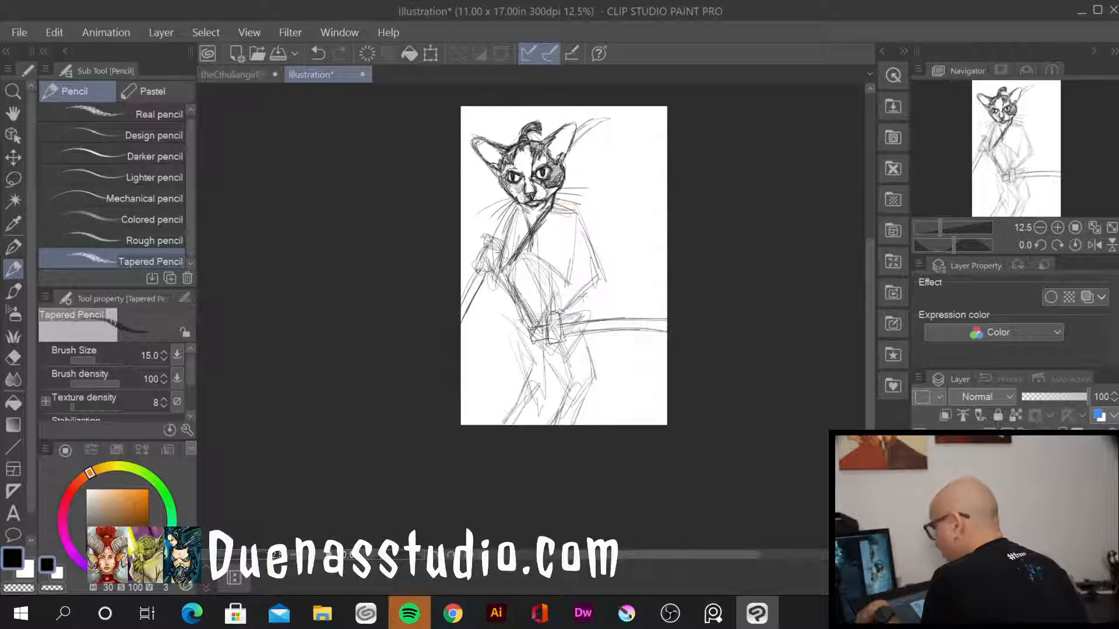
Draw the near shoulder line and the bent arm's wide sleeve, including its inner edge and cuff above the sword
mouse_move(555, 203)
left_mouse_down()
mouse_move(594, 216)
mouse_move(575, 269)
left_mouse_up()
left_click_drag(590, 224, 610, 259)
mouse_move(595, 232)
left_mouse_down()
mouse_move(609, 262)
mouse_move(565, 258)
mouse_move(575, 261)
mouse_move(553, 288)
mouse_move(606, 313)
left_mouse_up()
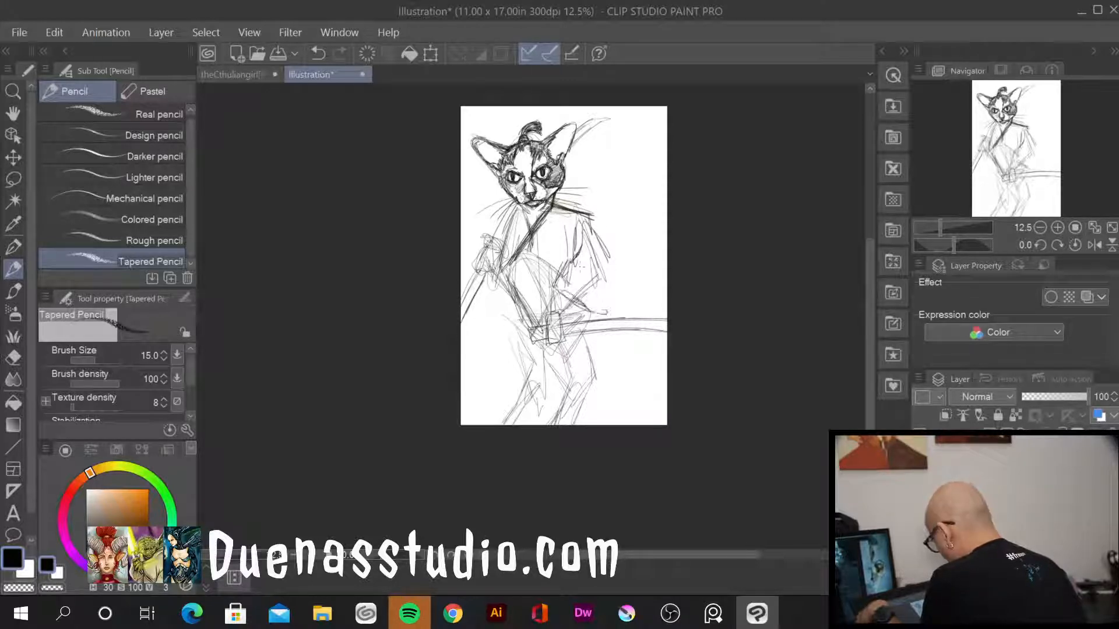
mouse_move(572, 262)
left_mouse_down()
mouse_move(610, 289)
mouse_move(547, 295)
left_mouse_up()
mouse_move(548, 293)
left_mouse_down()
mouse_move(586, 315)
mouse_move(606, 309)
left_mouse_up()
left_click_drag(606, 256, 599, 313)
left_click_drag(572, 263, 552, 292)
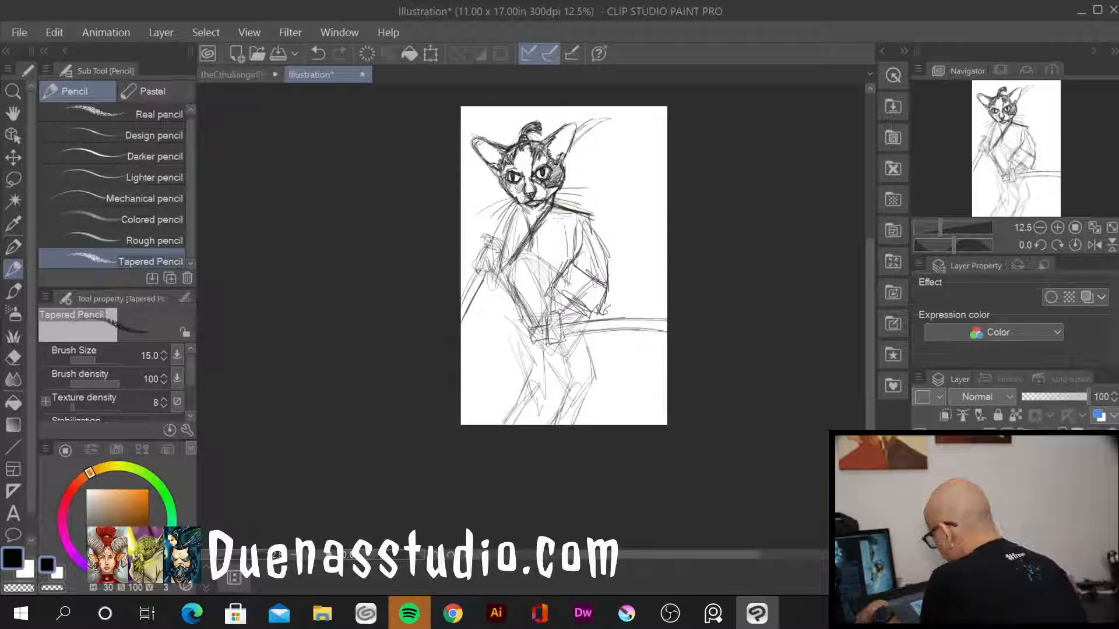
Draw the robe's overlapping front and long curved fold lines from the near shoulder down to the waist
left_click_drag(515, 258, 506, 277)
left_click_drag(521, 239, 506, 281)
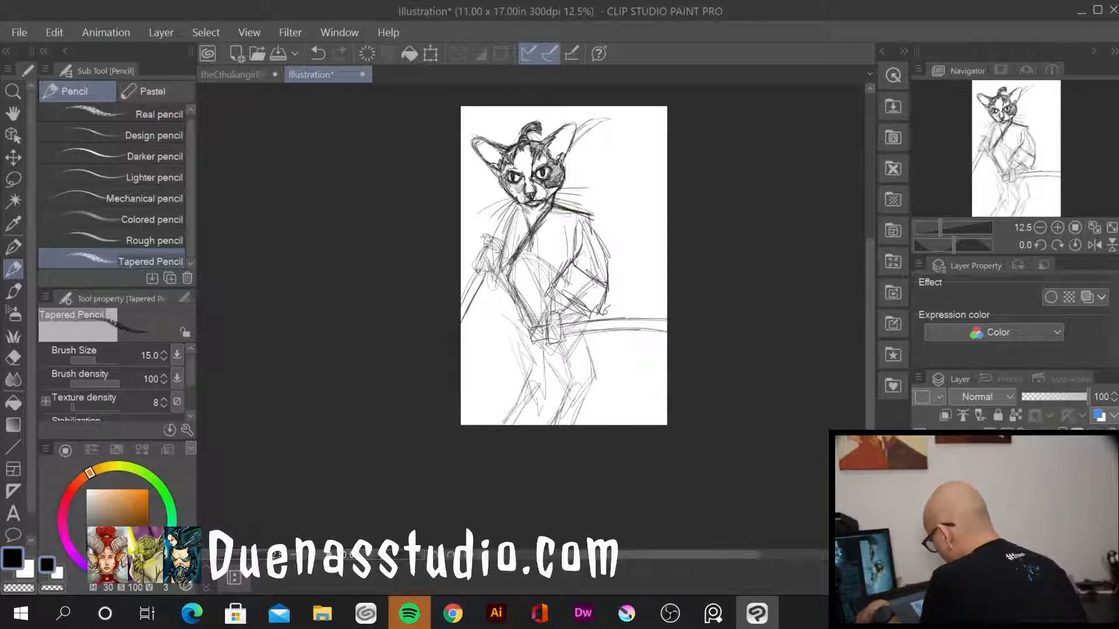
left_click_drag(567, 212, 526, 278)
mouse_move(561, 226)
left_mouse_down()
mouse_move(529, 275)
mouse_move(525, 327)
left_mouse_up()
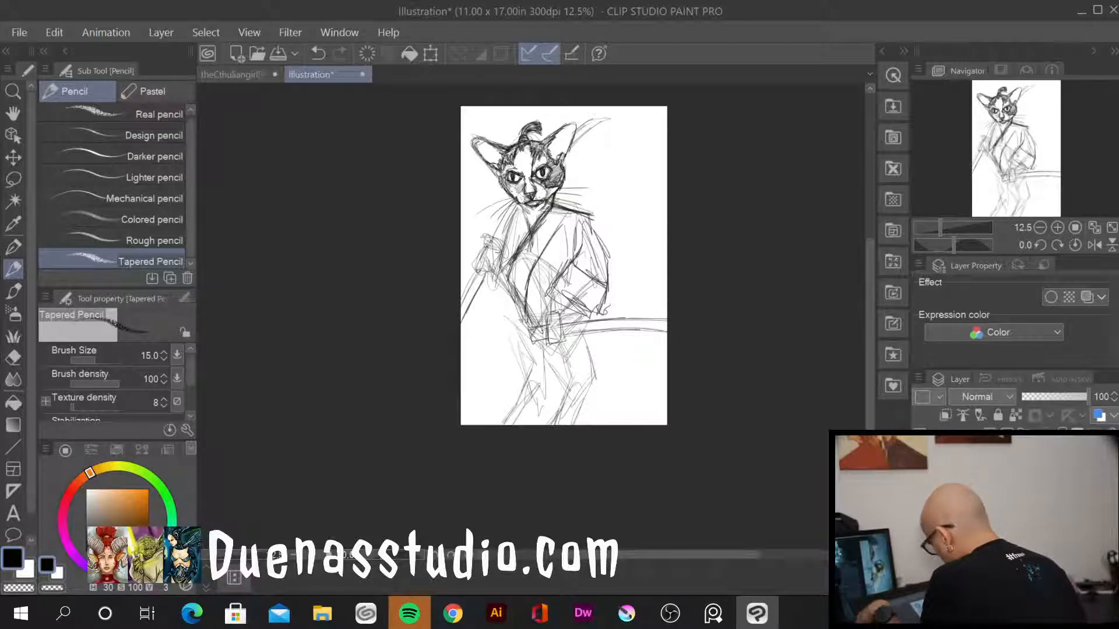
mouse_move(537, 281)
left_mouse_down()
mouse_move(509, 330)
mouse_move(528, 318)
left_mouse_up()
Define the paw gripping the sword at the waist and darken the upper and lower edges of the long blade
left_click_drag(594, 288, 588, 299)
mouse_move(543, 320)
left_mouse_down()
mouse_move(527, 325)
mouse_move(541, 320)
mouse_move(530, 325)
mouse_move(528, 353)
mouse_move(555, 354)
mouse_move(560, 321)
left_mouse_up()
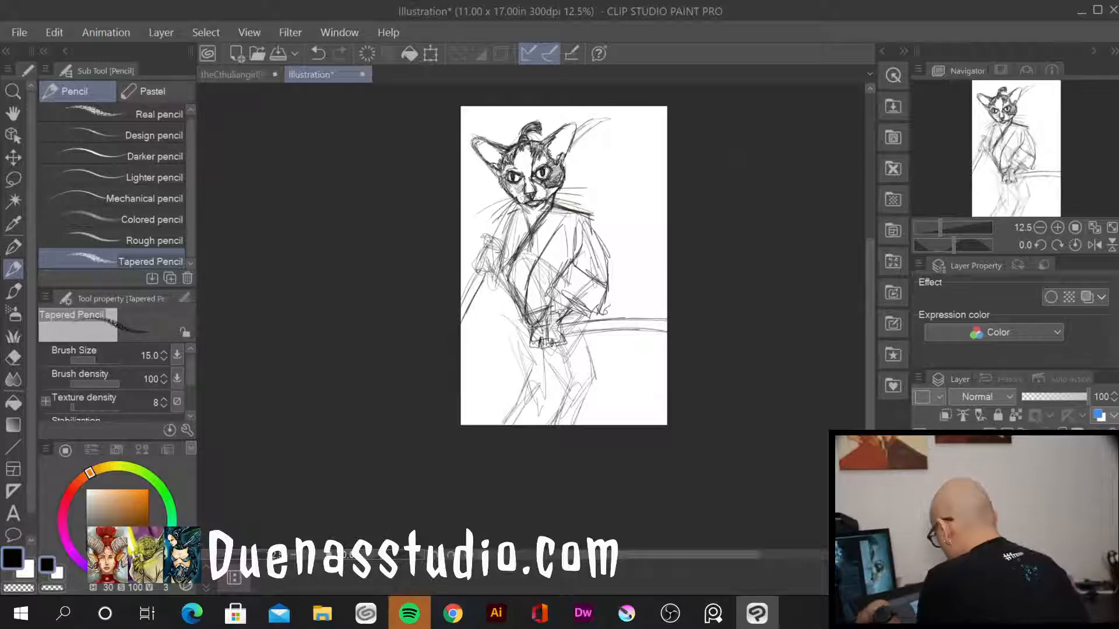
left_click_drag(580, 322, 667, 320)
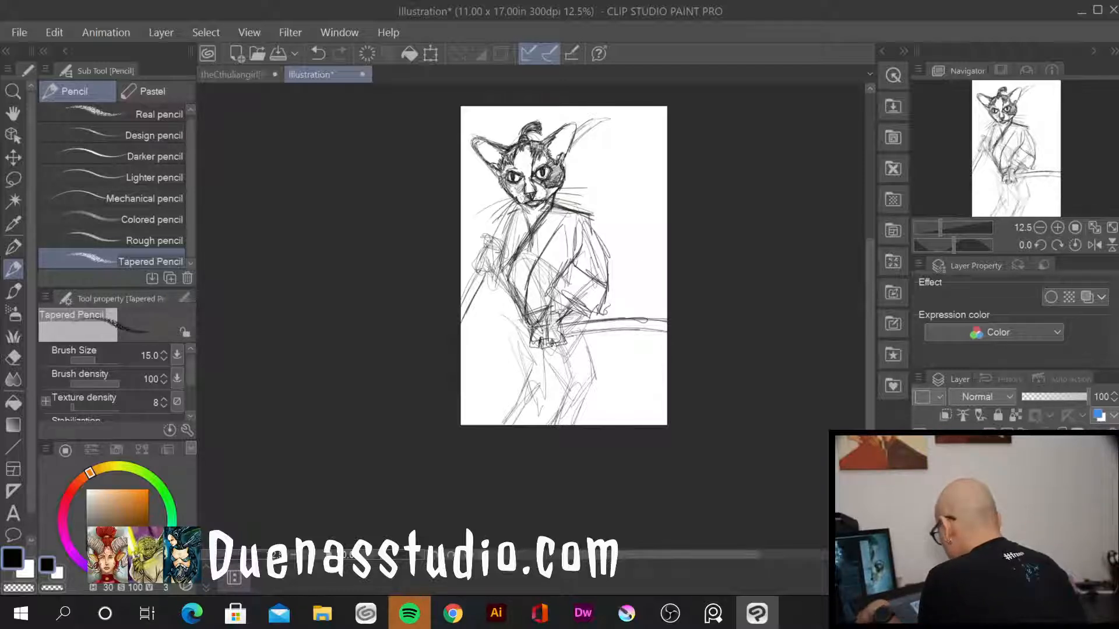
left_click_drag(559, 336, 668, 330)
mouse_move(555, 335)
left_mouse_down()
mouse_move(666, 318)
mouse_move(615, 318)
left_mouse_up()
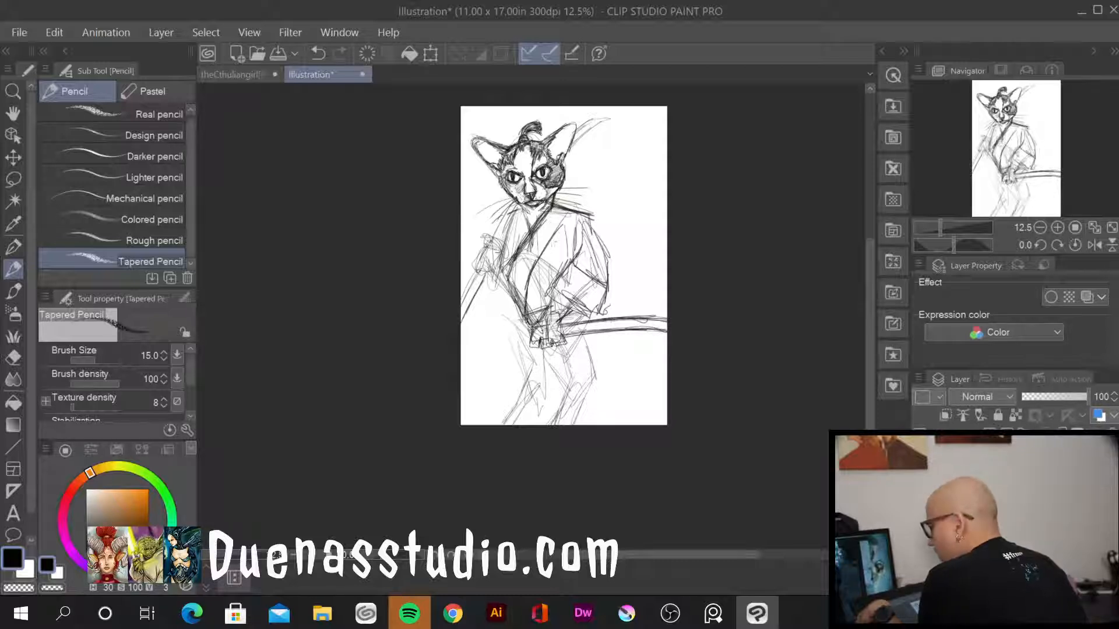
Sketch the robe's hanging front panels below the gripping paw, with long side edges and a short curved hem
mouse_move(521, 328)
left_mouse_down()
mouse_move(530, 346)
mouse_move(558, 345)
mouse_move(573, 312)
mouse_move(507, 391)
mouse_move(497, 423)
left_mouse_up()
left_click_drag(519, 365, 509, 377)
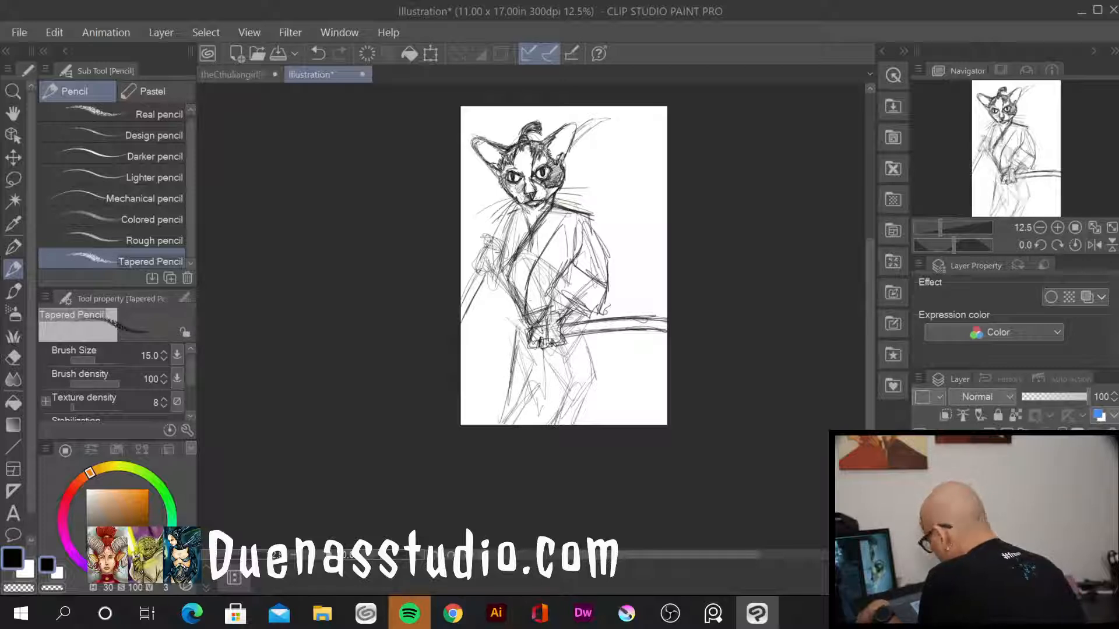
mouse_move(521, 336)
left_mouse_down()
mouse_move(509, 410)
mouse_move(523, 410)
mouse_move(517, 390)
mouse_move(548, 409)
mouse_move(557, 397)
left_mouse_up()
mouse_move(534, 350)
left_mouse_down()
mouse_move(550, 401)
mouse_move(520, 369)
left_mouse_up()
left_click_drag(531, 368, 543, 399)
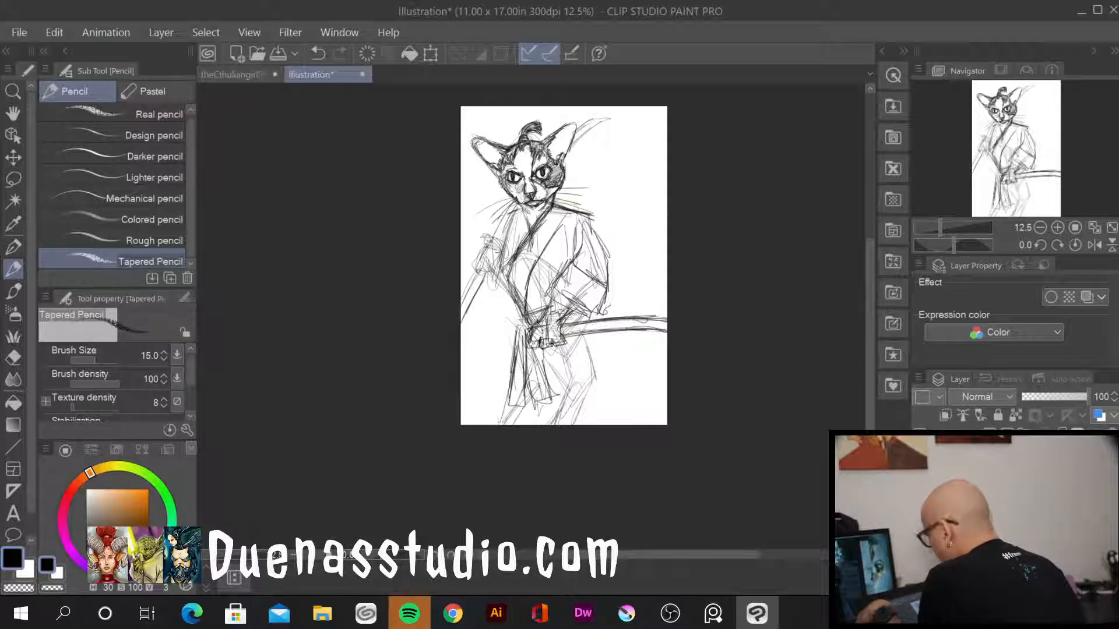
Draw the near side of the robe's skirt flaring from under the sword, plus the central fold and diagonal overlap between the legs
left_click_drag(587, 337, 570, 368)
left_click_drag(588, 333, 580, 361)
mouse_move(596, 331)
left_mouse_down()
mouse_move(589, 345)
mouse_move(617, 408)
left_mouse_up()
left_click_drag(594, 342, 615, 427)
left_click_drag(585, 337, 611, 425)
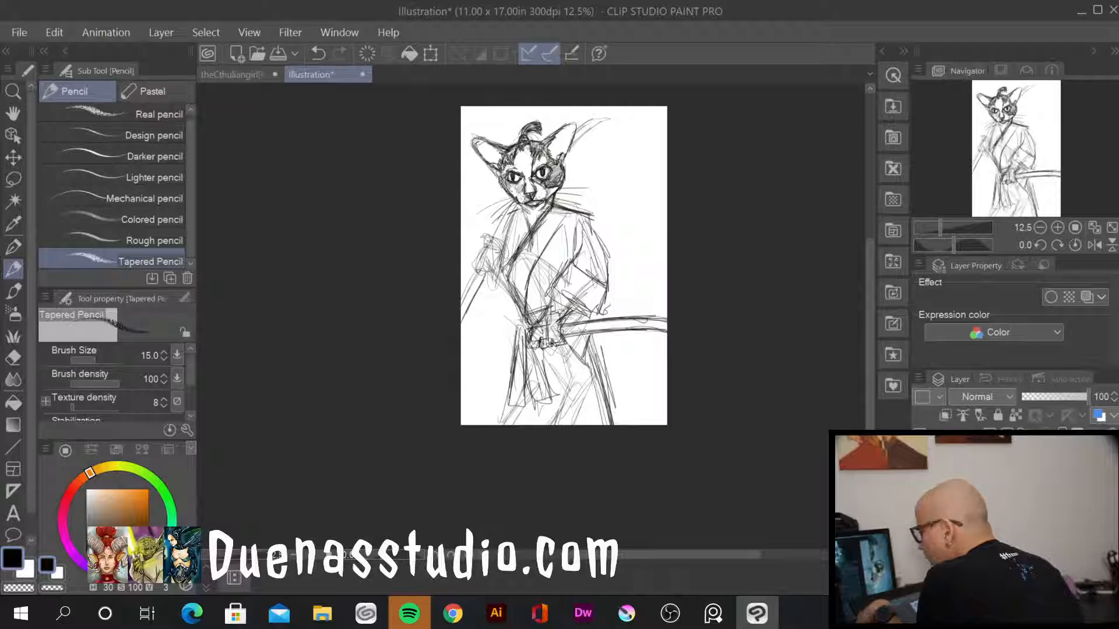
left_click_drag(538, 355, 550, 427)
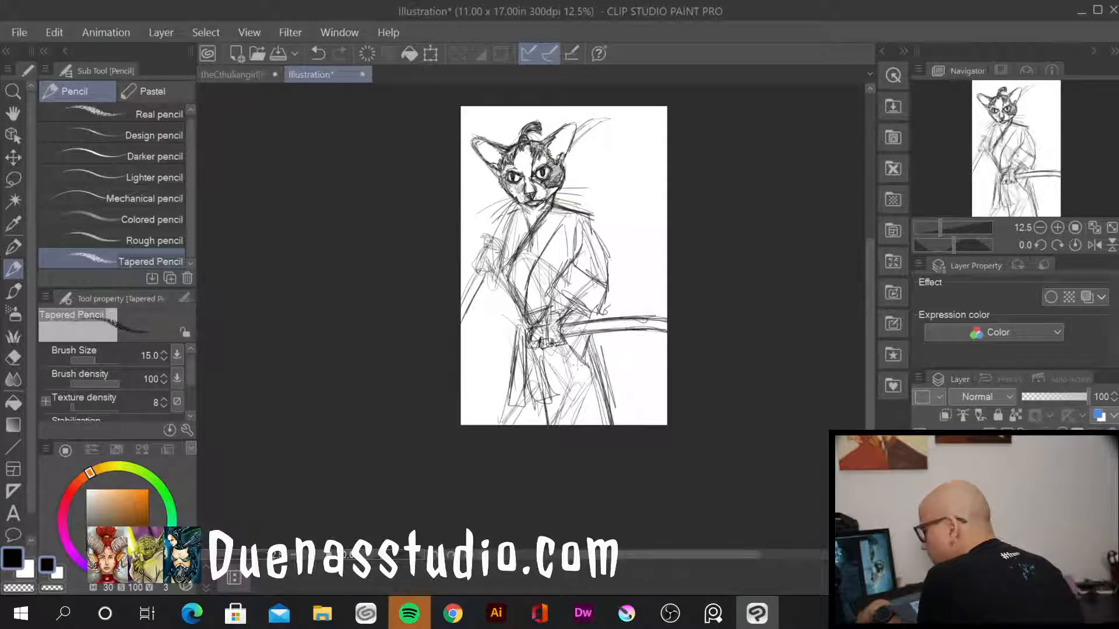
left_click_drag(577, 358, 548, 399)
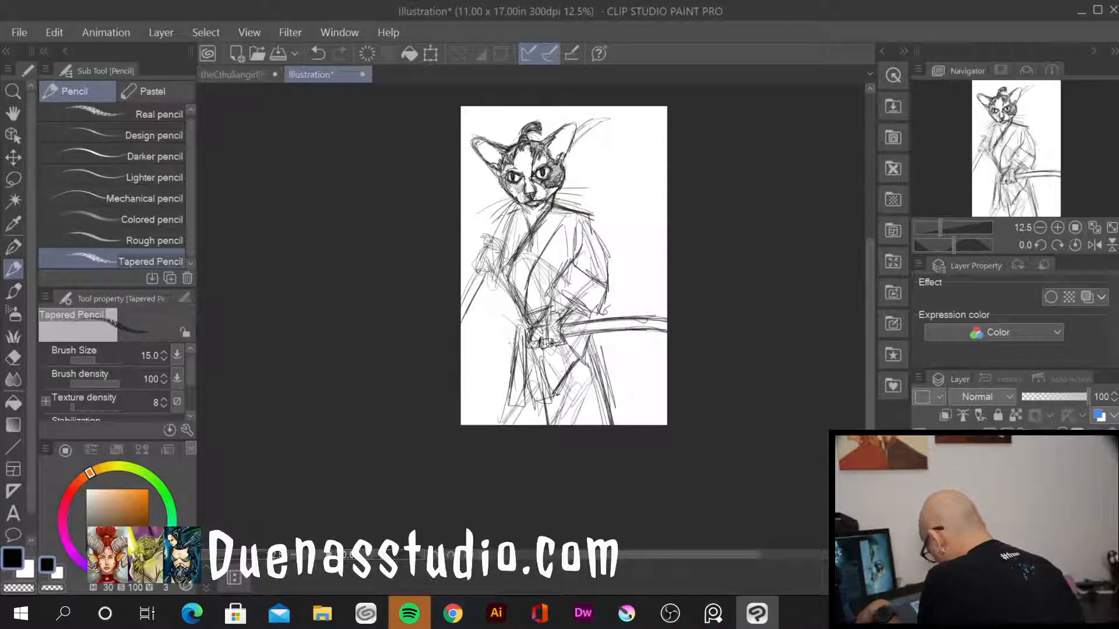
Draw the skirt's far outer edge with long strokes from the waist to the canvas edge and darken the near outer edge
left_click_drag(512, 347, 489, 419)
left_click_drag(510, 367, 491, 421)
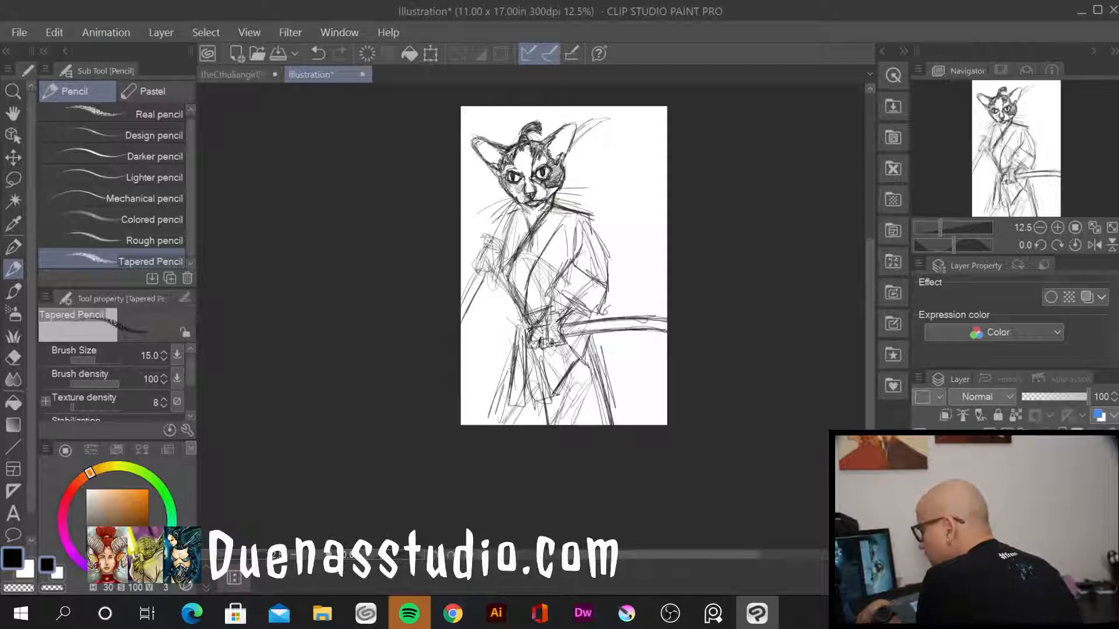
left_click_drag(512, 298, 506, 387)
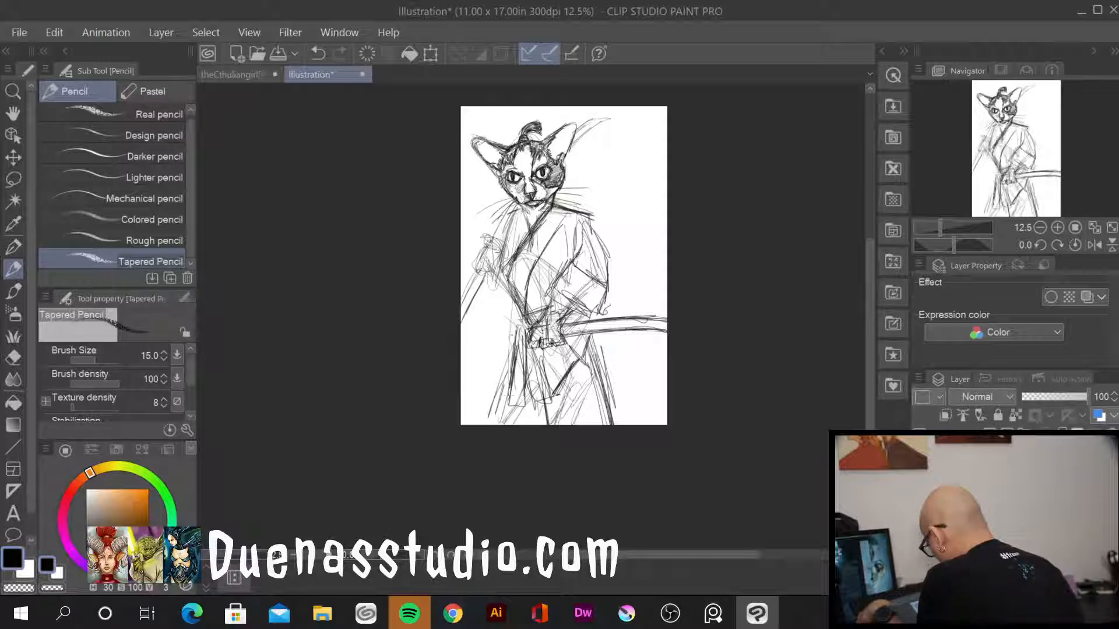
left_click_drag(512, 321, 506, 425)
left_click_drag(510, 363, 506, 428)
left_click_drag(513, 322, 506, 425)
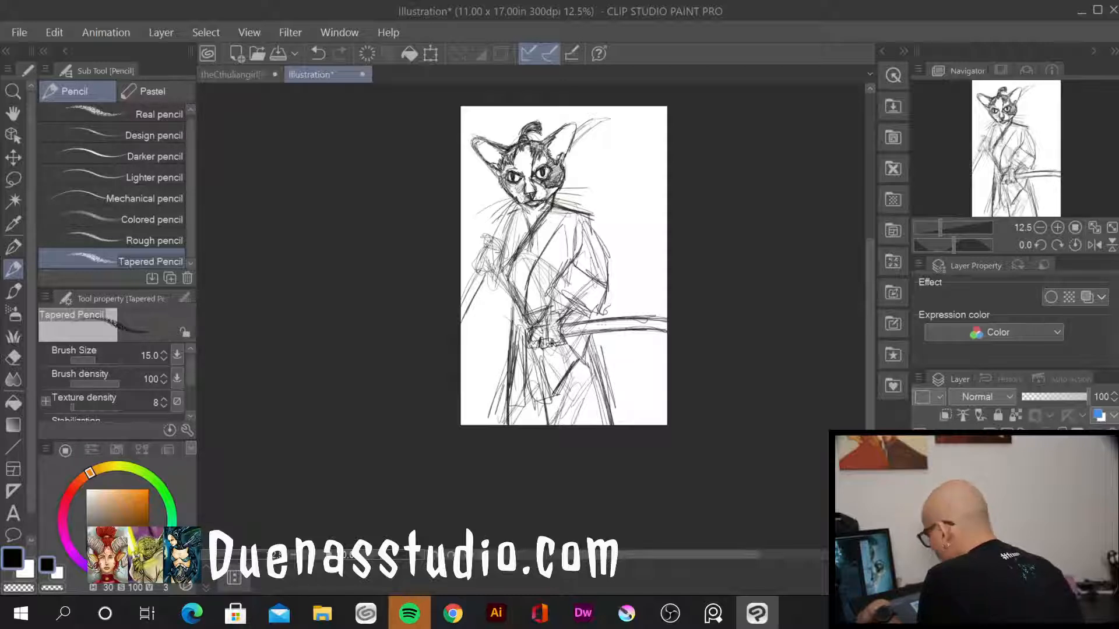
left_click_drag(596, 353, 618, 425)
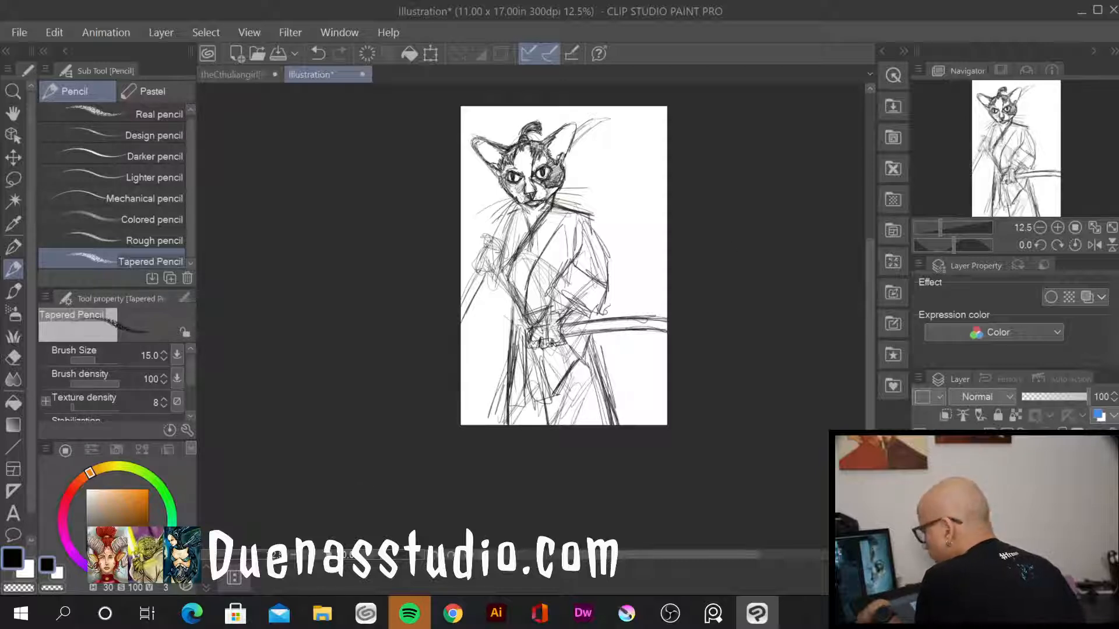
Hatch the shadow under the diagonal overlap and add long vertical folds to the lower part of the skirt
left_click_drag(558, 388, 552, 415)
left_click_drag(577, 398, 553, 425)
mouse_move(568, 379)
left_mouse_down()
mouse_move(560, 413)
mouse_move(555, 424)
left_mouse_up()
left_click_drag(561, 392, 550, 410)
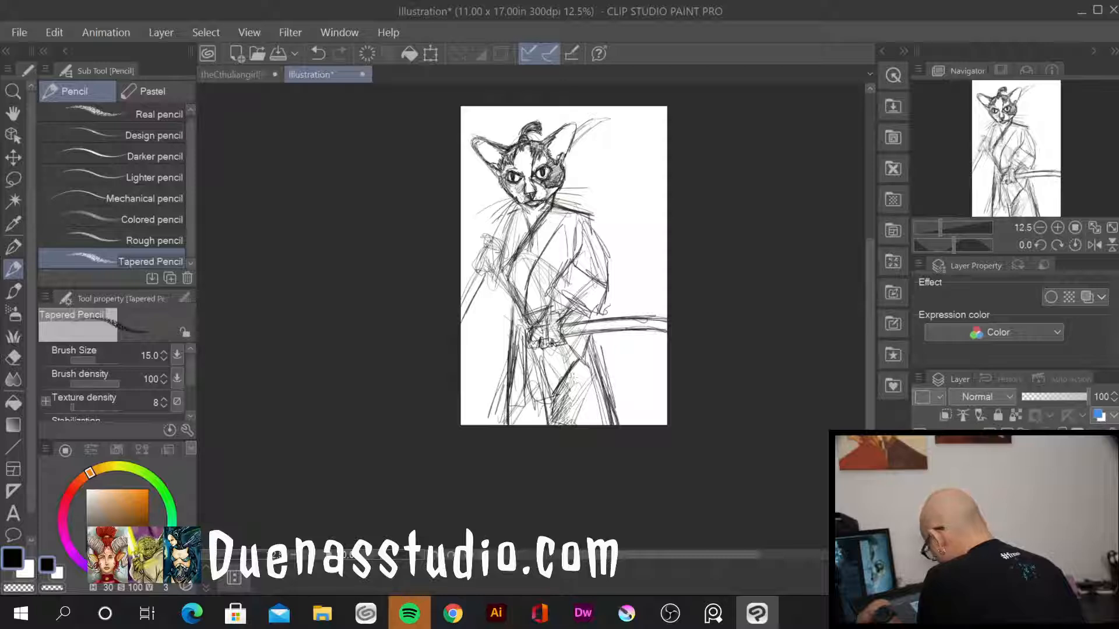
left_click_drag(581, 373, 566, 425)
mouse_move(579, 375)
left_mouse_down()
mouse_move(568, 419)
mouse_move(575, 381)
mouse_move(590, 429)
mouse_move(615, 417)
left_mouse_up()
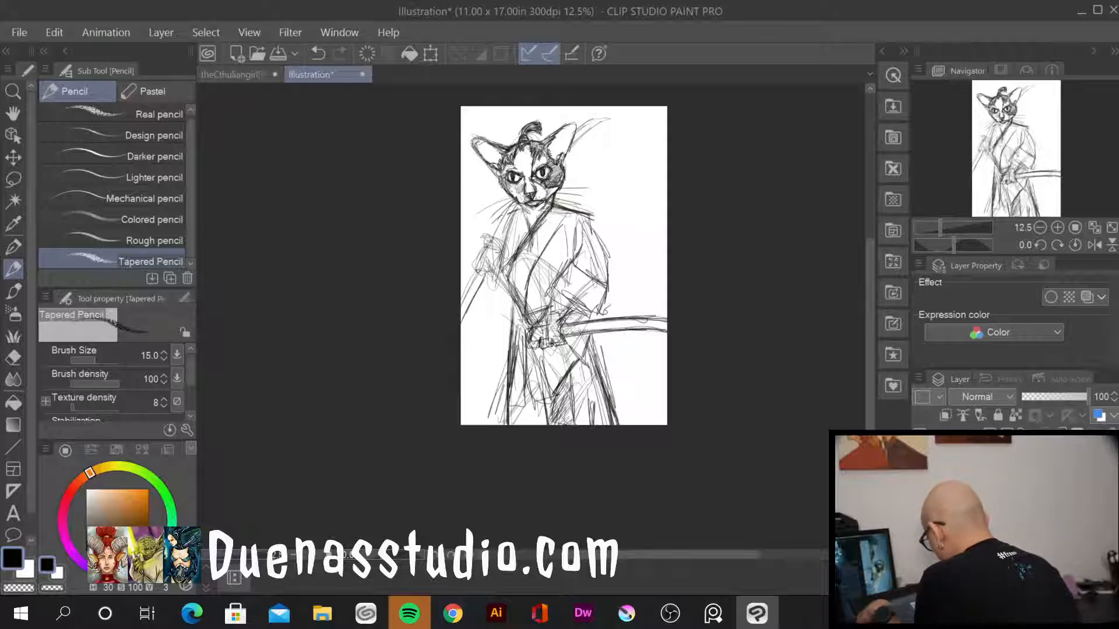
Darken the sword's hilt beside the waist paw and firm up the near shoulder and upper sleeve contours
mouse_move(564, 319)
left_mouse_down()
mouse_move(584, 334)
mouse_move(568, 343)
mouse_move(566, 326)
mouse_move(563, 348)
mouse_move(666, 329)
left_mouse_up()
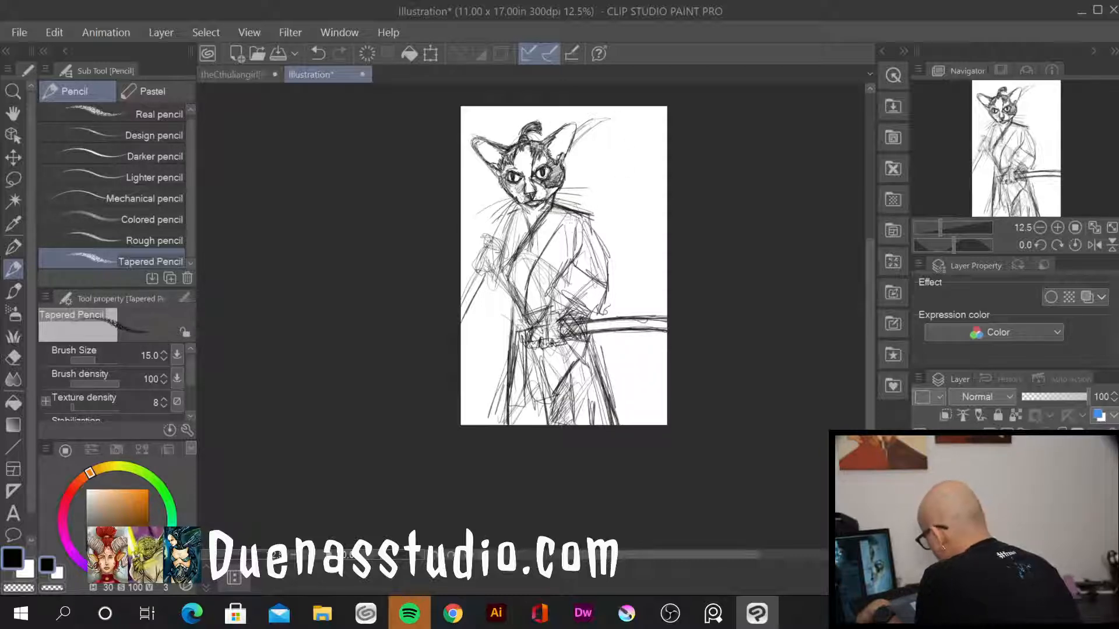
left_click_drag(569, 215, 562, 270)
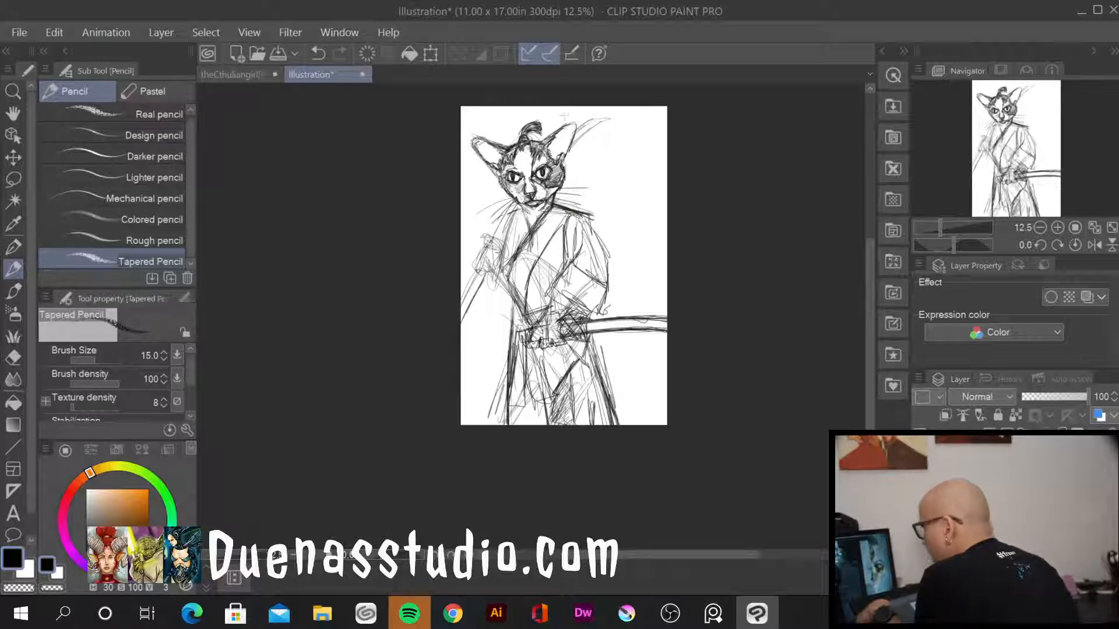
mouse_move(585, 216)
left_mouse_down()
mouse_move(606, 234)
mouse_move(574, 259)
left_mouse_up()
left_click_drag(587, 219, 612, 278)
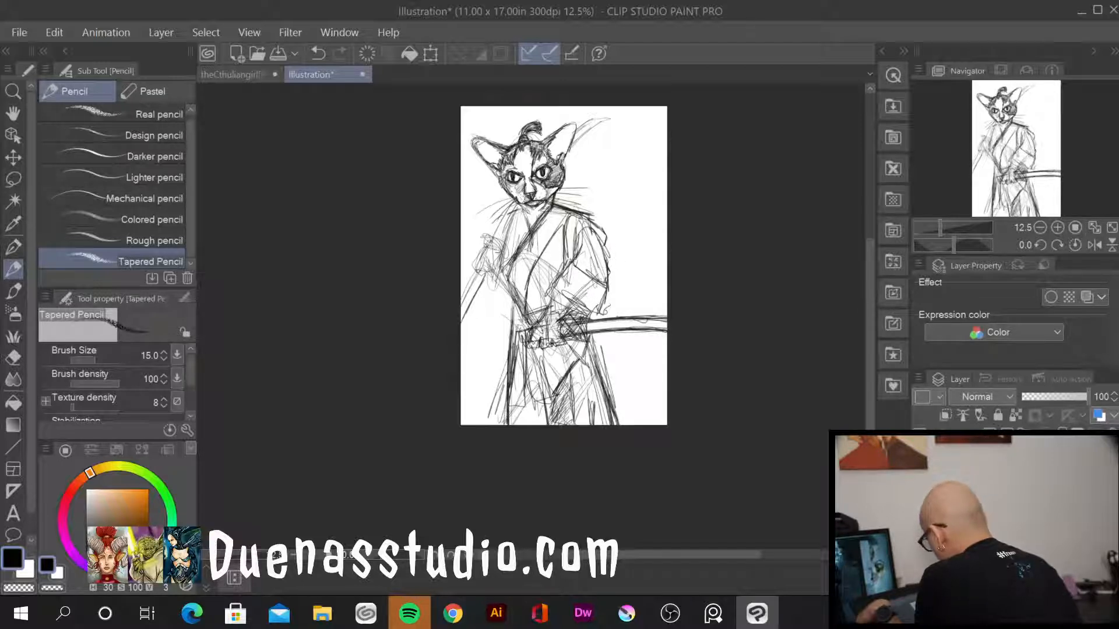
Shape the bent elbow and lower sleeve edge above the sword, and firm up the far torso edge and collar
mouse_move(571, 295)
left_mouse_down()
mouse_move(533, 322)
mouse_move(567, 323)
left_mouse_up()
left_click_drag(554, 267, 604, 318)
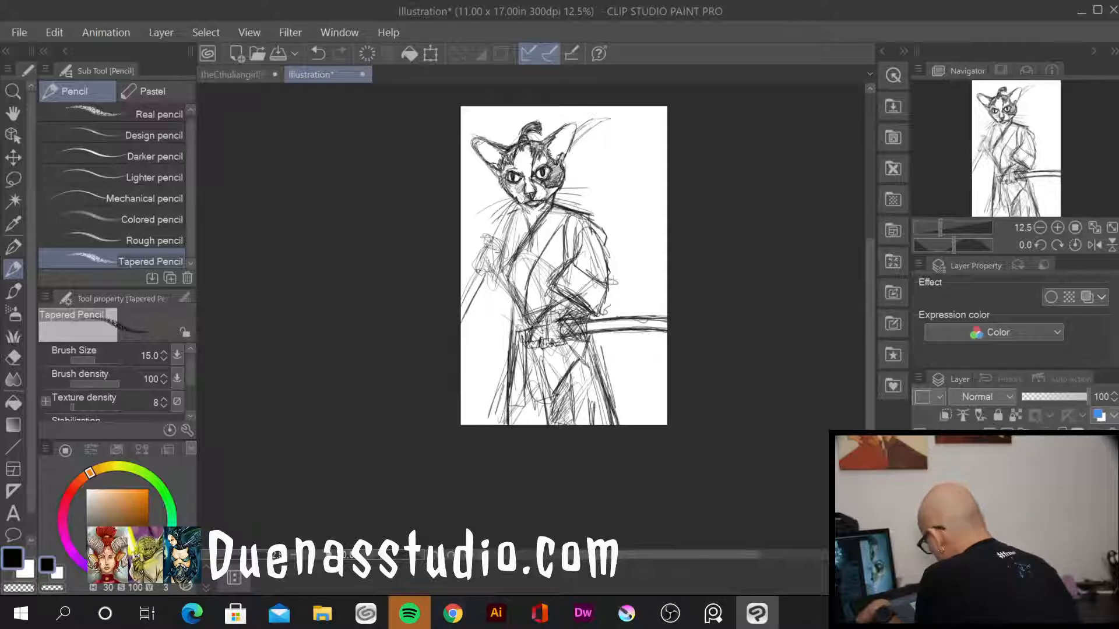
mouse_move(619, 272)
left_mouse_down()
mouse_move(612, 313)
mouse_move(598, 316)
left_mouse_up()
left_click_drag(619, 267, 602, 284)
mouse_move(611, 261)
left_mouse_down()
mouse_move(567, 288)
mouse_move(566, 275)
left_mouse_up()
left_click_drag(568, 255, 549, 301)
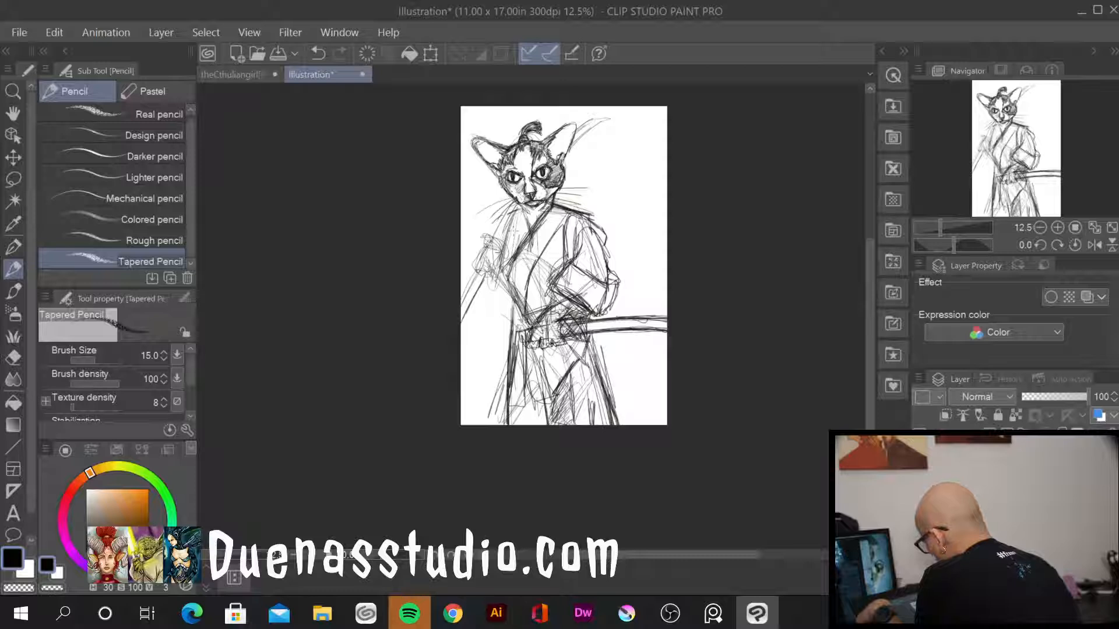
left_click_drag(488, 274, 513, 317)
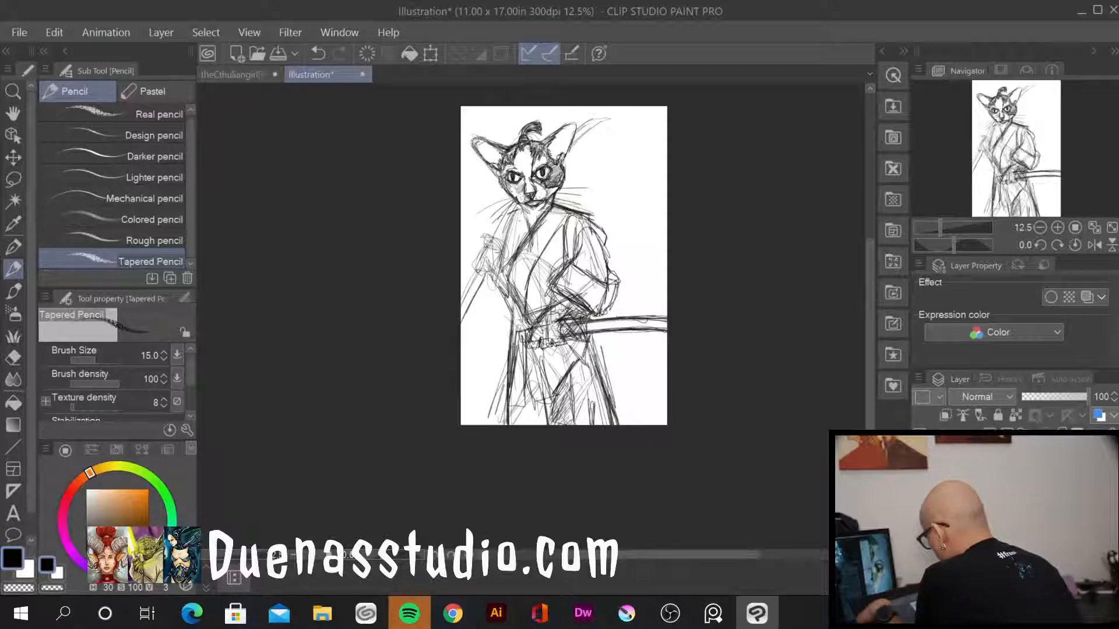
mouse_move(522, 205)
left_mouse_down()
mouse_move(510, 280)
mouse_move(531, 233)
mouse_move(509, 250)
left_mouse_up()
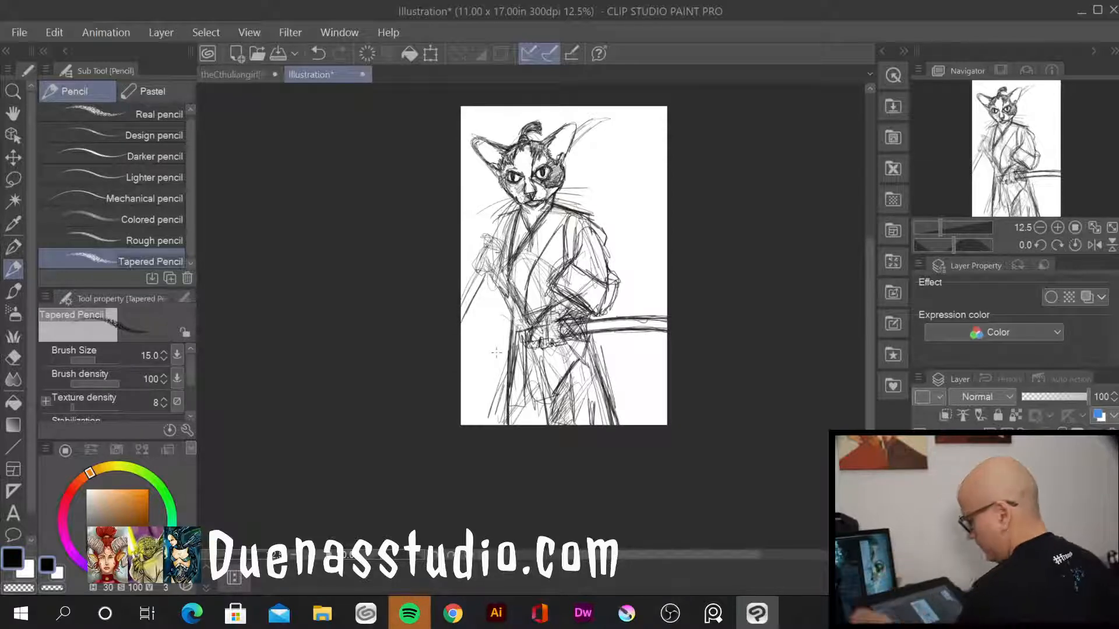
Outline the separate curled fingers of the raised paw gripping the weapon at the chest
scroll(496, 356, "up", 4)
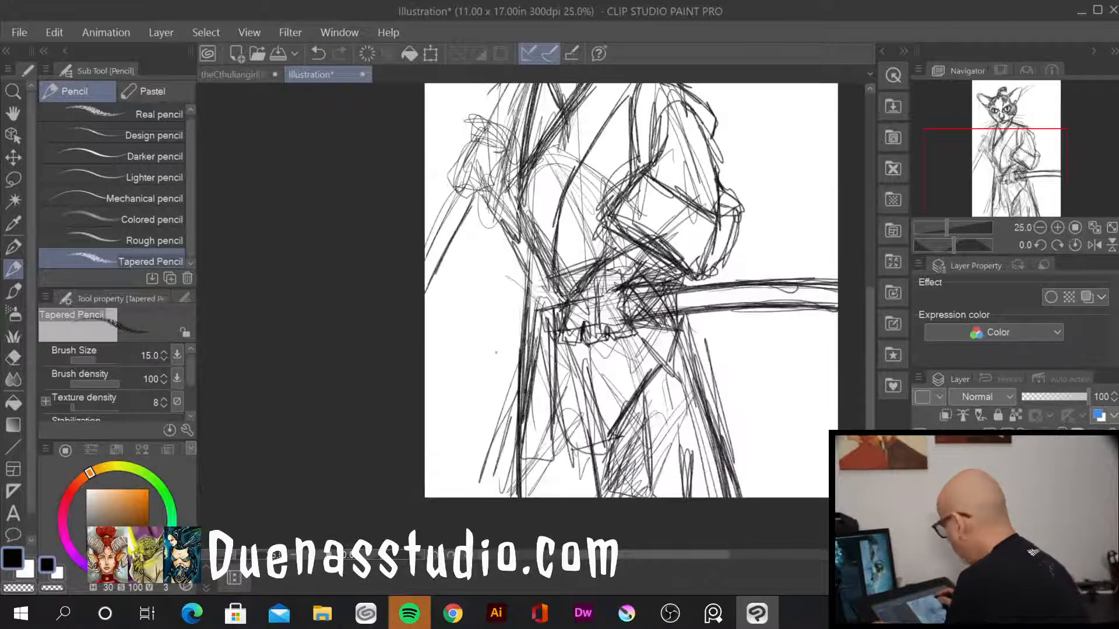
left_click_drag(659, 124, 588, 427)
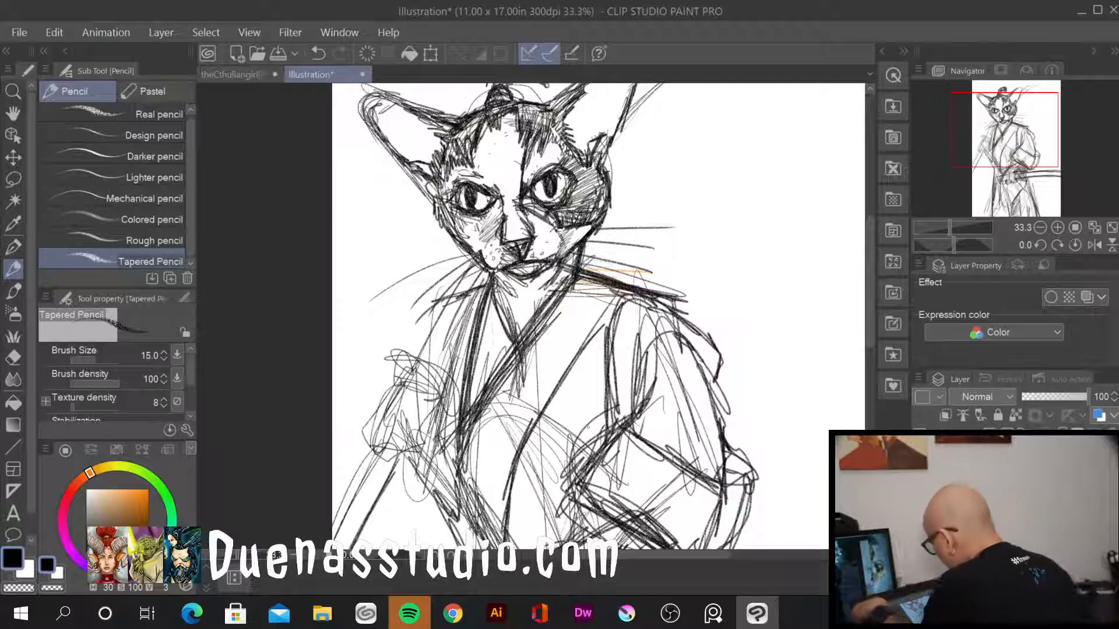
mouse_move(394, 384)
left_mouse_down()
mouse_move(430, 389)
mouse_move(423, 411)
left_mouse_up()
mouse_move(384, 392)
left_mouse_down()
mouse_move(408, 380)
mouse_move(383, 402)
left_mouse_up()
mouse_move(383, 401)
left_mouse_down()
mouse_move(396, 404)
mouse_move(374, 425)
mouse_move(421, 430)
left_mouse_up()
left_click_drag(379, 425, 417, 427)
mouse_move(376, 426)
left_mouse_down()
mouse_move(368, 447)
mouse_move(405, 452)
left_mouse_up()
left_click_drag(385, 452, 411, 452)
Draw the sword handle's two edges below the raised paw and define the paw's top finger and back
left_click_drag(440, 396, 366, 541)
left_click_drag(376, 448, 340, 542)
left_click_drag(373, 452, 332, 536)
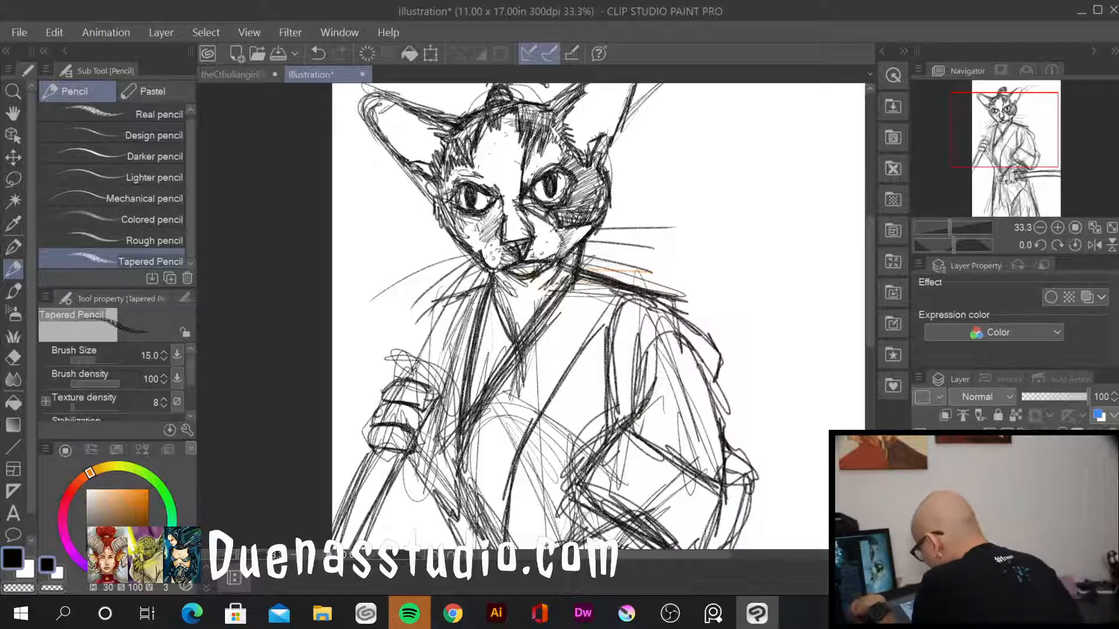
mouse_move(381, 394)
left_mouse_down()
mouse_move(408, 360)
mouse_move(458, 403)
mouse_move(454, 420)
left_mouse_up()
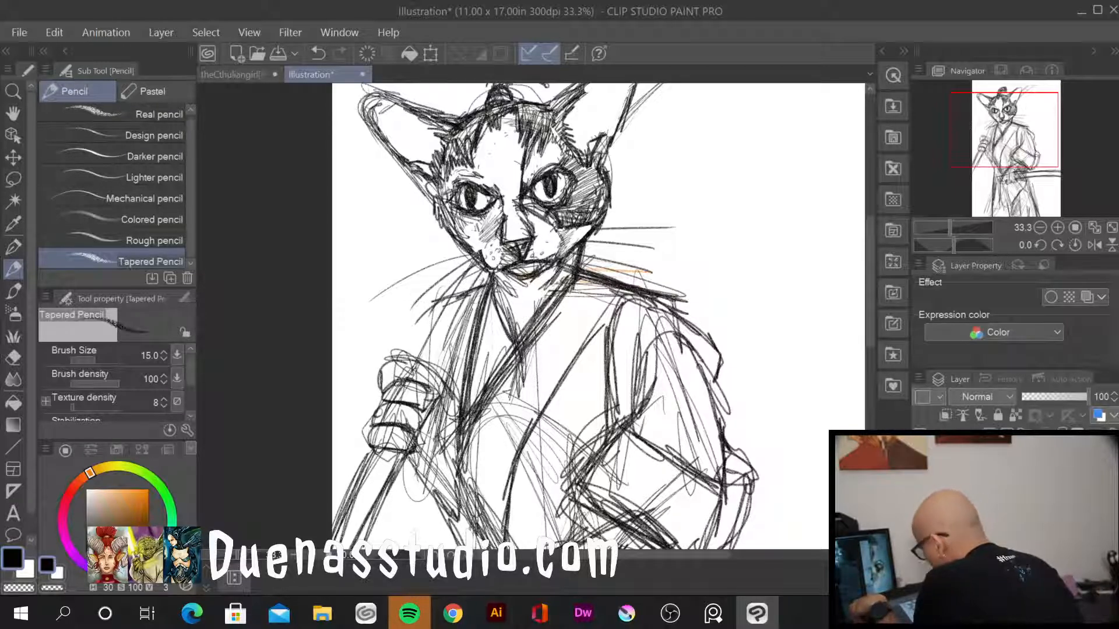
mouse_move(437, 371)
left_mouse_down()
mouse_move(460, 410)
mouse_move(444, 420)
mouse_move(392, 362)
mouse_move(383, 392)
mouse_move(424, 372)
mouse_move(463, 401)
mouse_move(444, 418)
left_mouse_up()
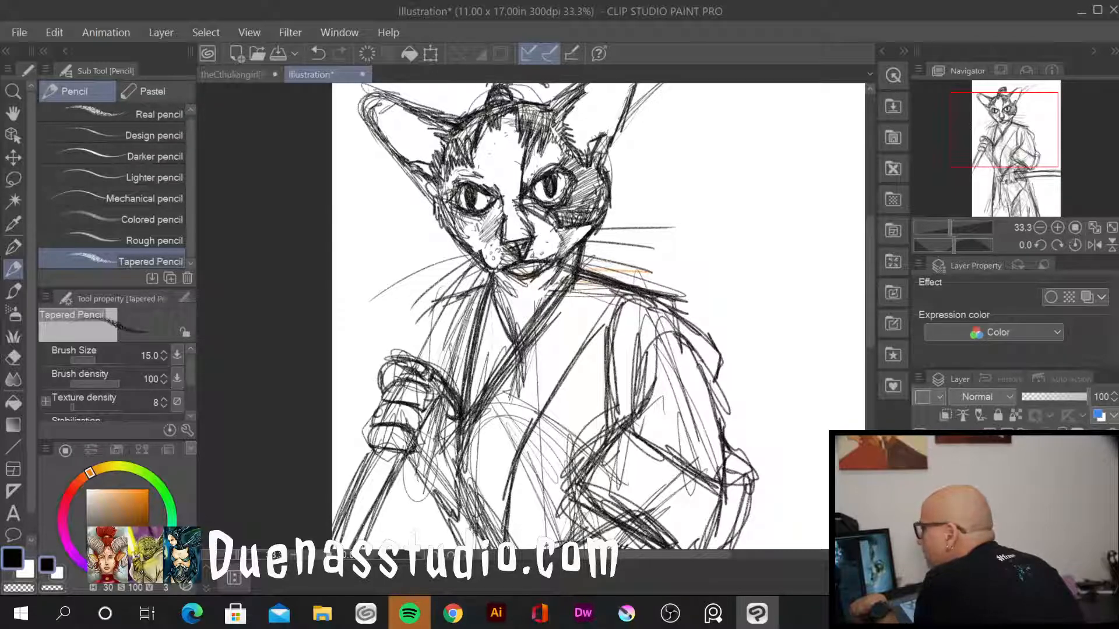
Draw the shouldered sword's edges rising from the raised paw toward the chin
mouse_move(417, 356)
left_mouse_down()
mouse_move(466, 274)
mouse_move(431, 334)
mouse_move(484, 288)
left_mouse_up()
left_click_drag(443, 381, 481, 301)
mouse_move(444, 380)
left_mouse_down()
mouse_move(492, 279)
mouse_move(485, 294)
left_mouse_up()
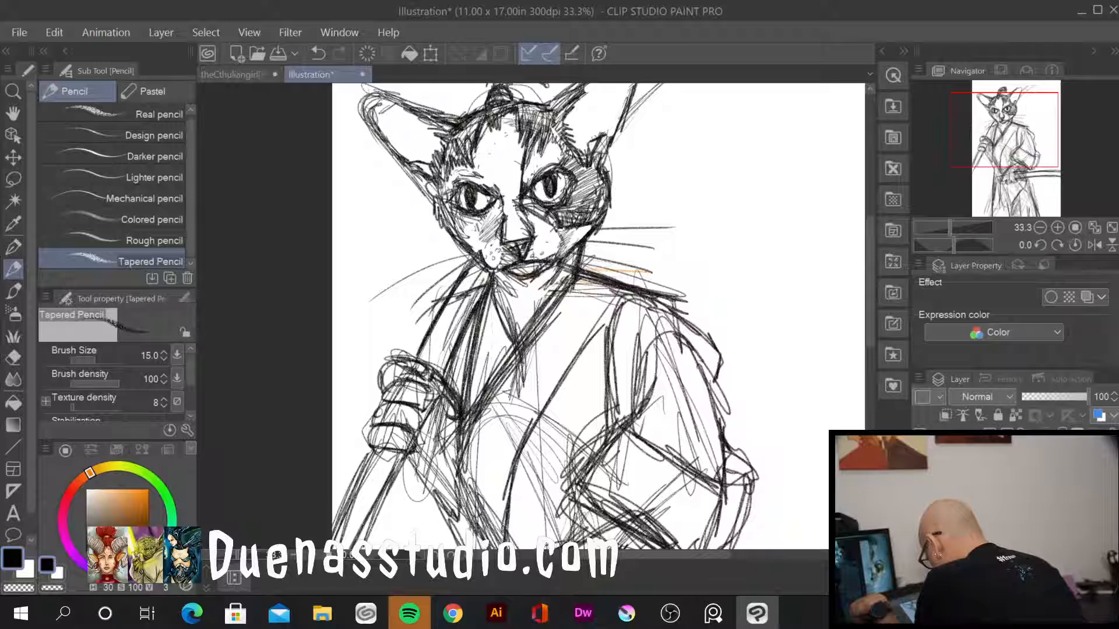
mouse_move(417, 361)
left_mouse_down()
mouse_move(472, 269)
mouse_move(430, 337)
mouse_move(451, 365)
mouse_move(450, 320)
left_mouse_up()
left_click_drag(425, 341, 445, 323)
left_click_drag(453, 358, 450, 379)
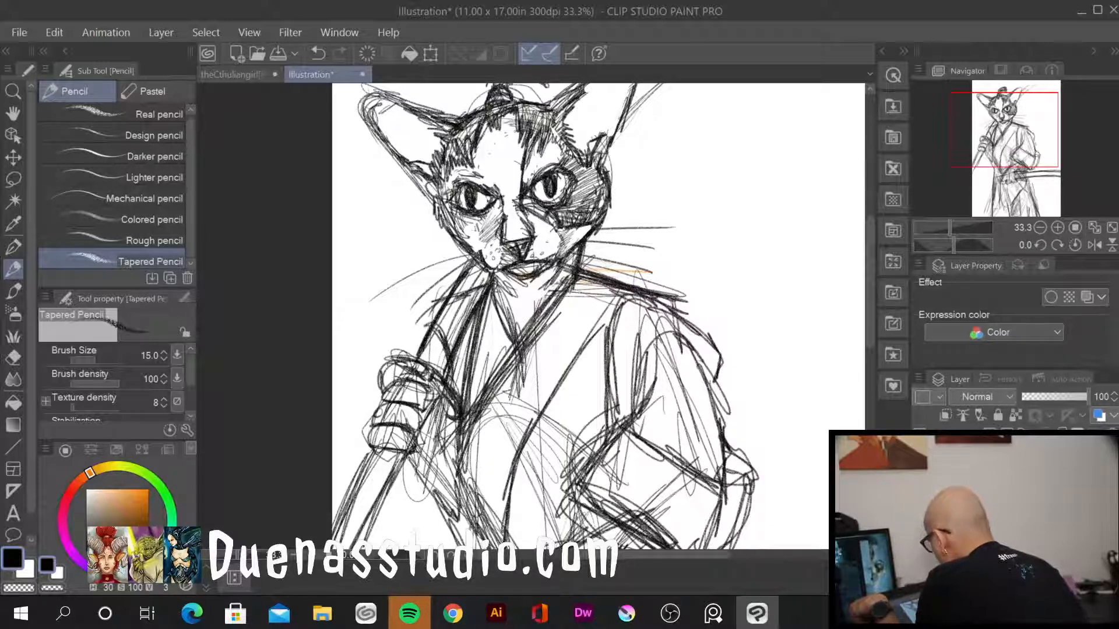
Darken both edges of the curved blade behind the ear and give it an angled tip
left_click_drag(759, 211, 663, 358)
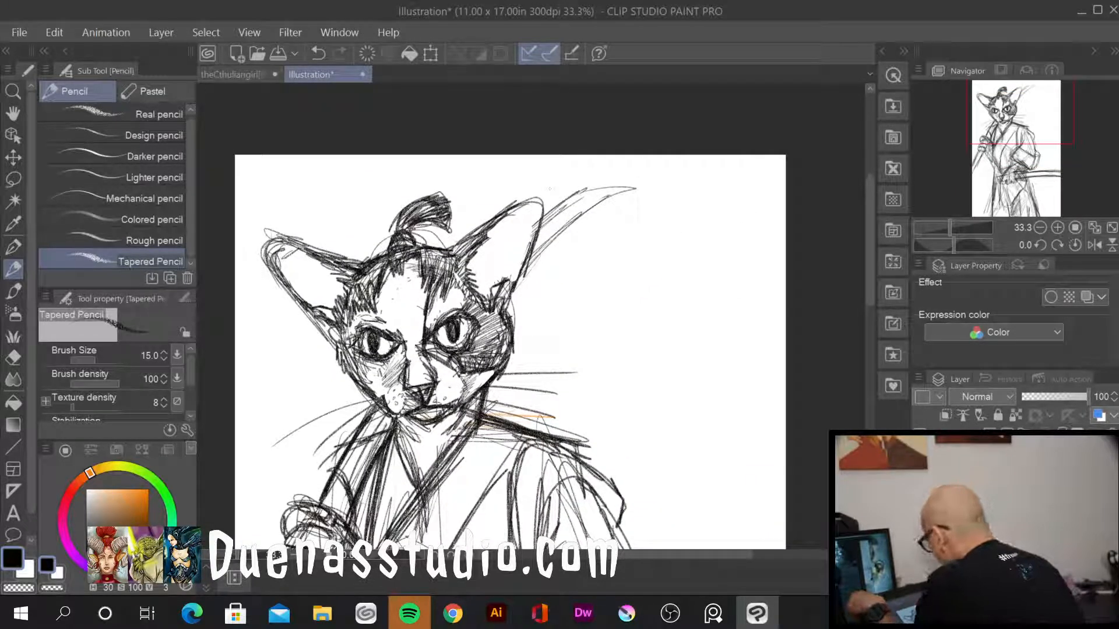
left_click_drag(524, 273, 615, 191)
left_click_drag(546, 242, 617, 188)
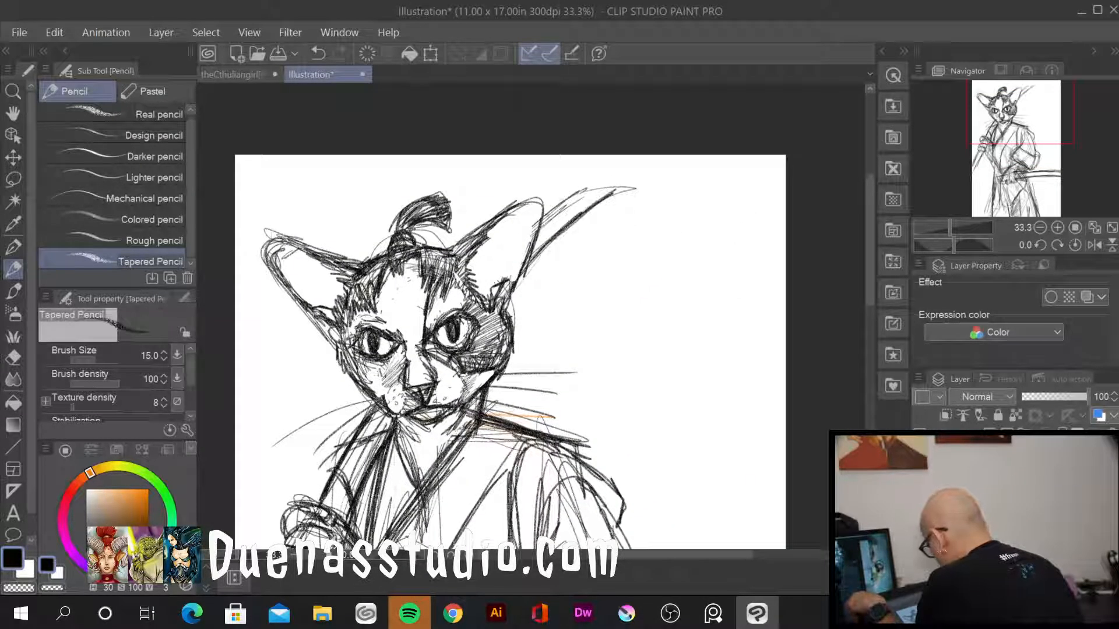
mouse_move(542, 221)
left_mouse_down()
mouse_move(596, 181)
mouse_move(635, 180)
left_mouse_up()
left_click_drag(624, 186, 535, 257)
left_click_drag(606, 199, 633, 182)
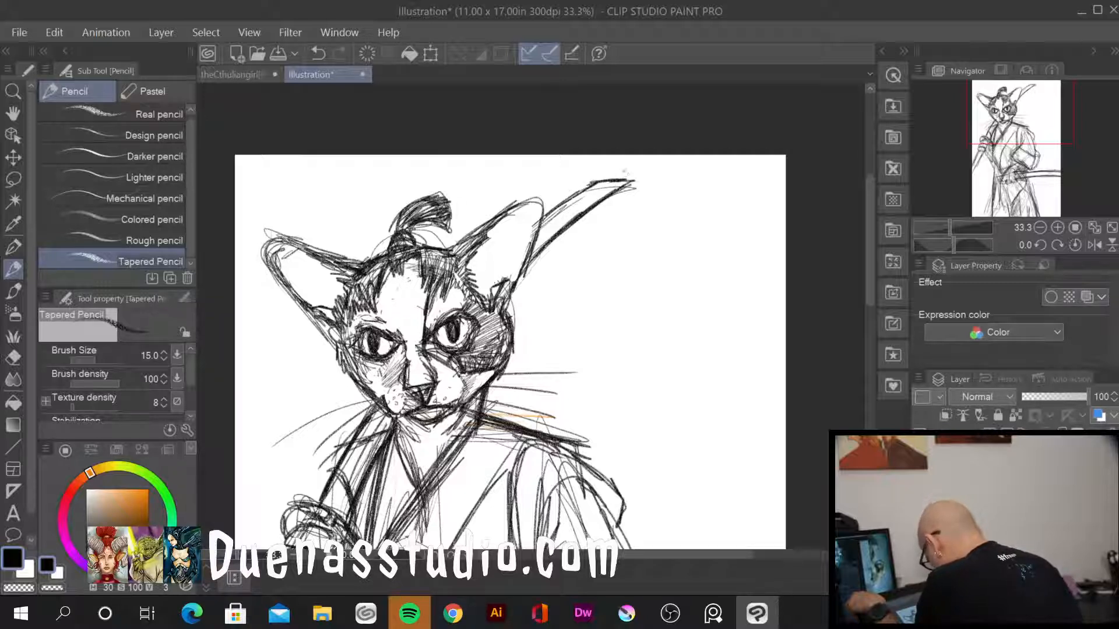
left_click_drag(557, 227, 611, 183)
left_click_drag(534, 245, 607, 185)
left_click_drag(526, 253, 600, 192)
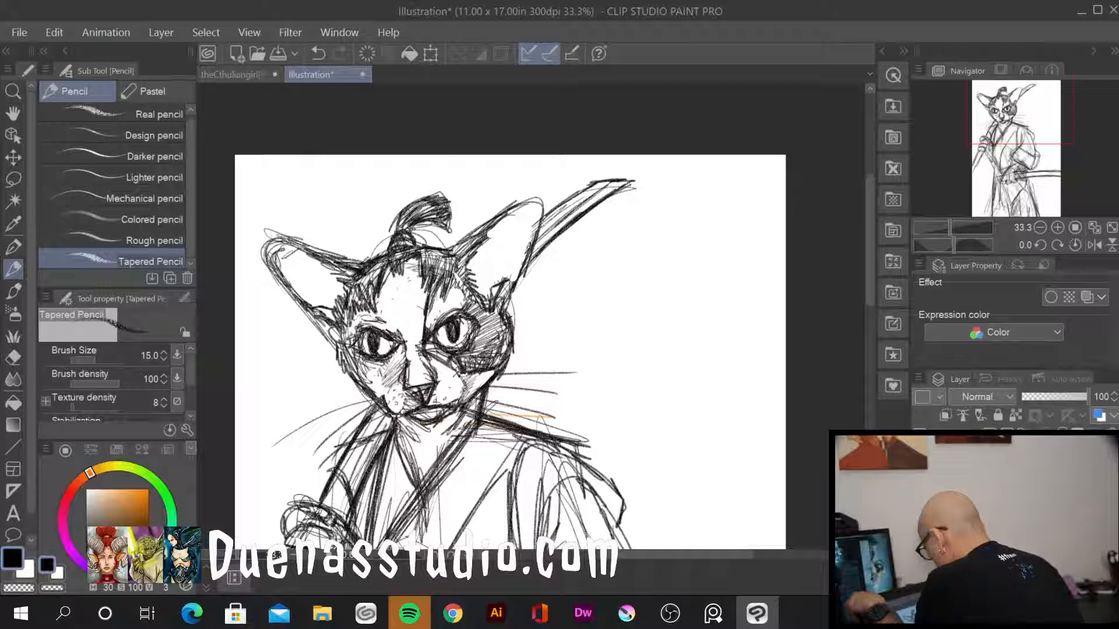
Darken the section of the shouldered sword between the raised paw and the cat's jaw
left_click_drag(364, 452, 387, 415)
left_click_drag(346, 484, 388, 412)
left_click_drag(364, 461, 385, 428)
left_click_drag(348, 495, 378, 417)
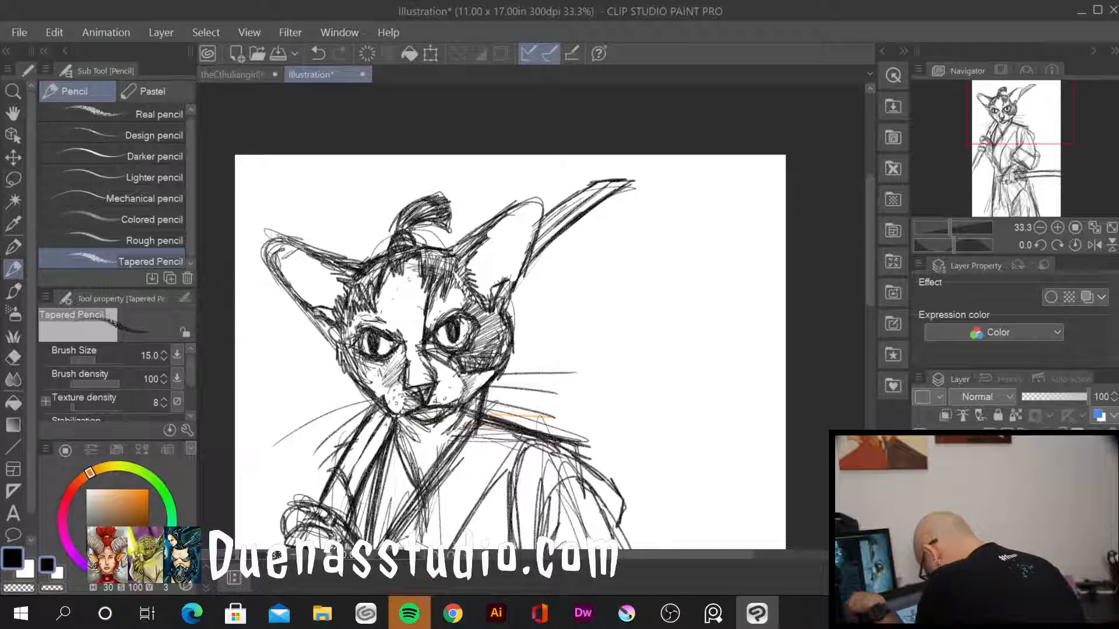
Define the raised paw's lower fingers and palm, and draw the wrist meeting the sleeve's edge
left_click_drag(642, 421, 727, 193)
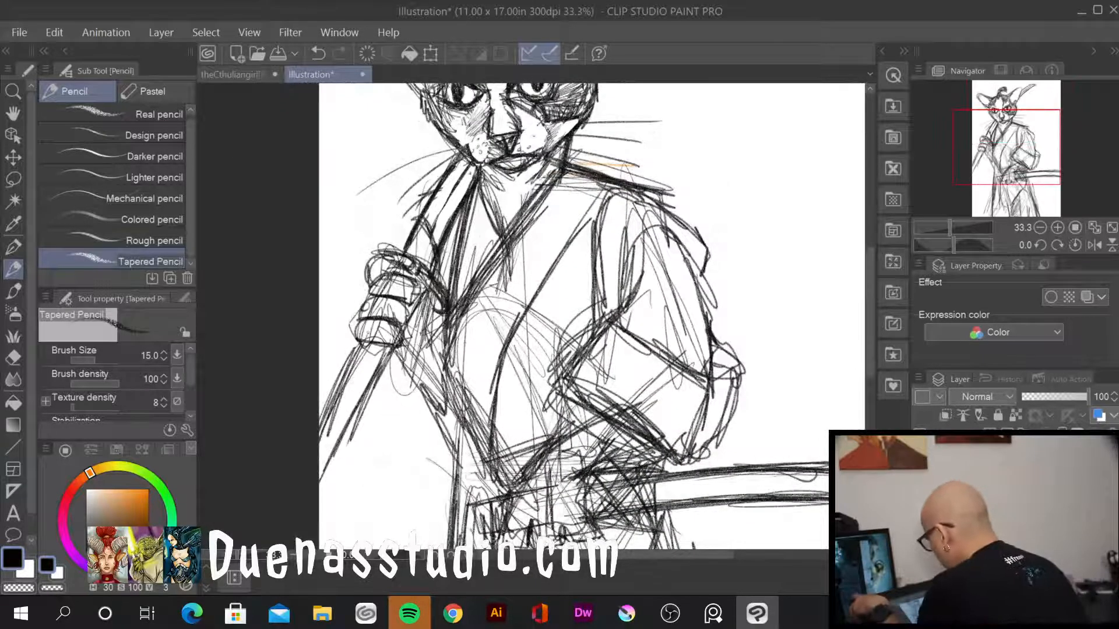
mouse_move(360, 321)
left_mouse_down()
mouse_move(378, 339)
mouse_move(400, 327)
mouse_move(370, 301)
mouse_move(416, 293)
mouse_move(393, 358)
left_mouse_up()
left_click_drag(437, 302, 407, 367)
left_click_drag(386, 362, 417, 375)
mouse_move(410, 371)
left_mouse_down()
mouse_move(439, 407)
mouse_move(444, 399)
left_mouse_up()
mouse_move(436, 330)
left_mouse_down()
mouse_move(450, 362)
mouse_move(430, 402)
left_mouse_up()
left_click_drag(419, 380, 436, 409)
left_click_drag(434, 319, 439, 362)
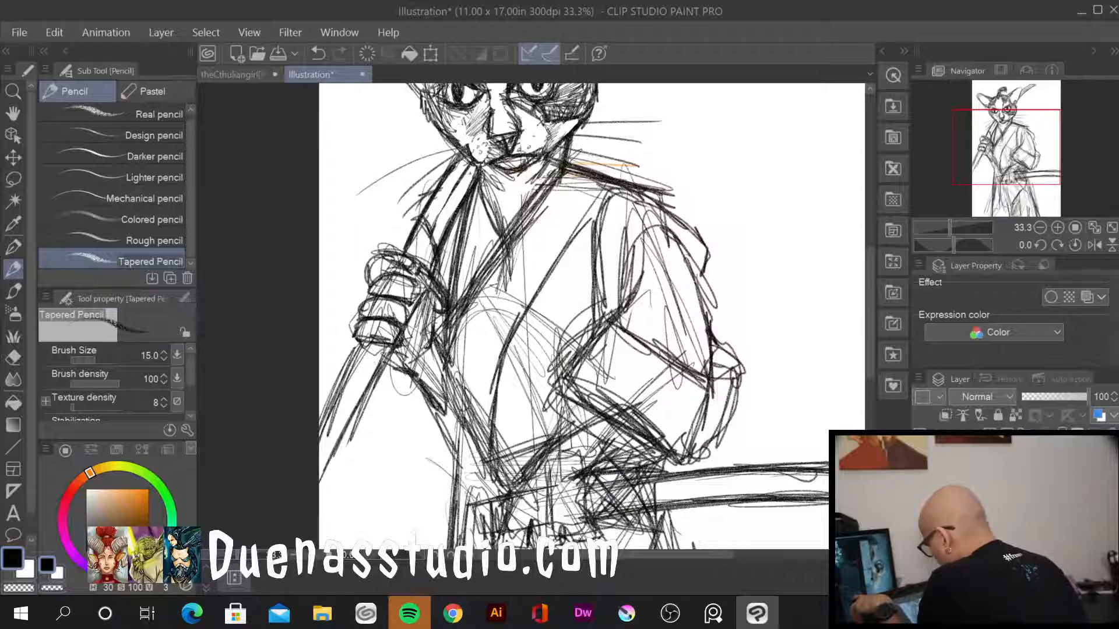
Darken the edges of the sword section below the raised paw, cap its end, and fill it with dense scribbled hatching
mouse_move(371, 387)
left_mouse_down()
mouse_move(332, 470)
mouse_move(320, 469)
left_mouse_up()
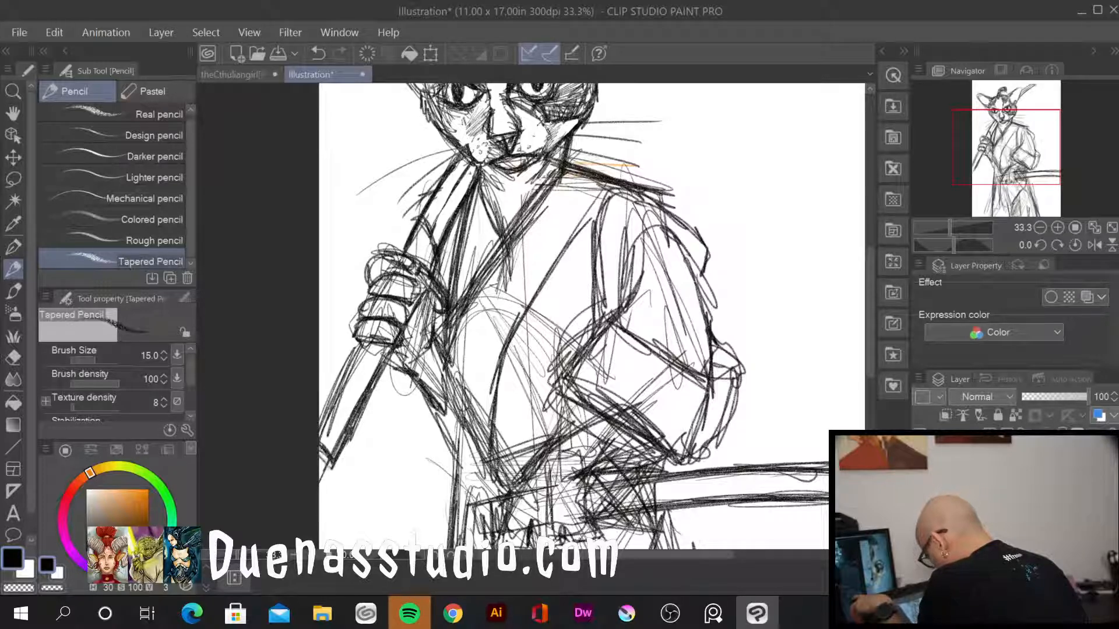
left_click_drag(343, 377, 321, 419)
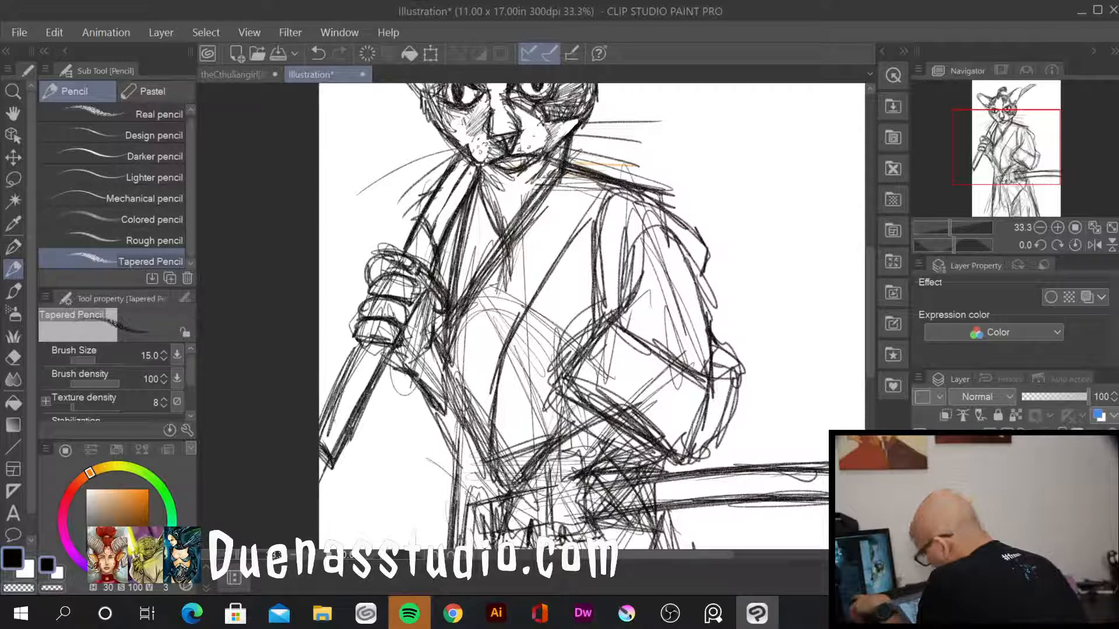
left_click_drag(345, 419, 330, 445)
left_click_drag(352, 407, 337, 433)
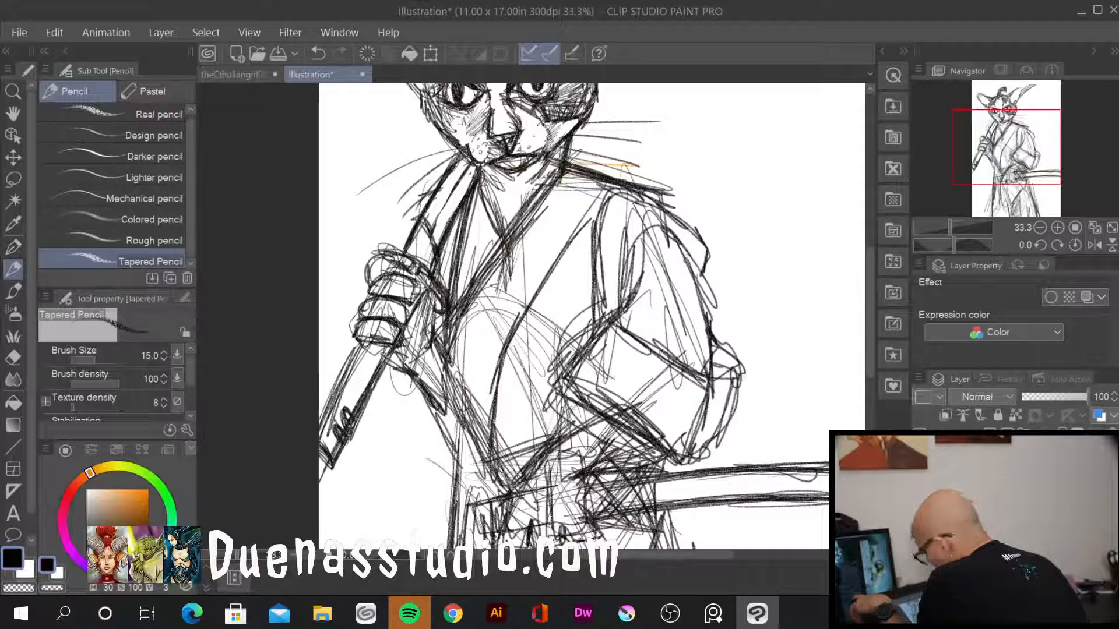
mouse_move(361, 393)
left_mouse_down()
mouse_move(350, 413)
mouse_move(379, 352)
left_mouse_up()
mouse_move(361, 342)
left_mouse_down()
mouse_move(351, 361)
mouse_move(364, 371)
left_mouse_up()
mouse_move(358, 344)
left_mouse_down()
mouse_move(335, 402)
mouse_move(341, 416)
left_mouse_up()
left_click_drag(344, 401, 332, 427)
left_click_drag(348, 400, 320, 444)
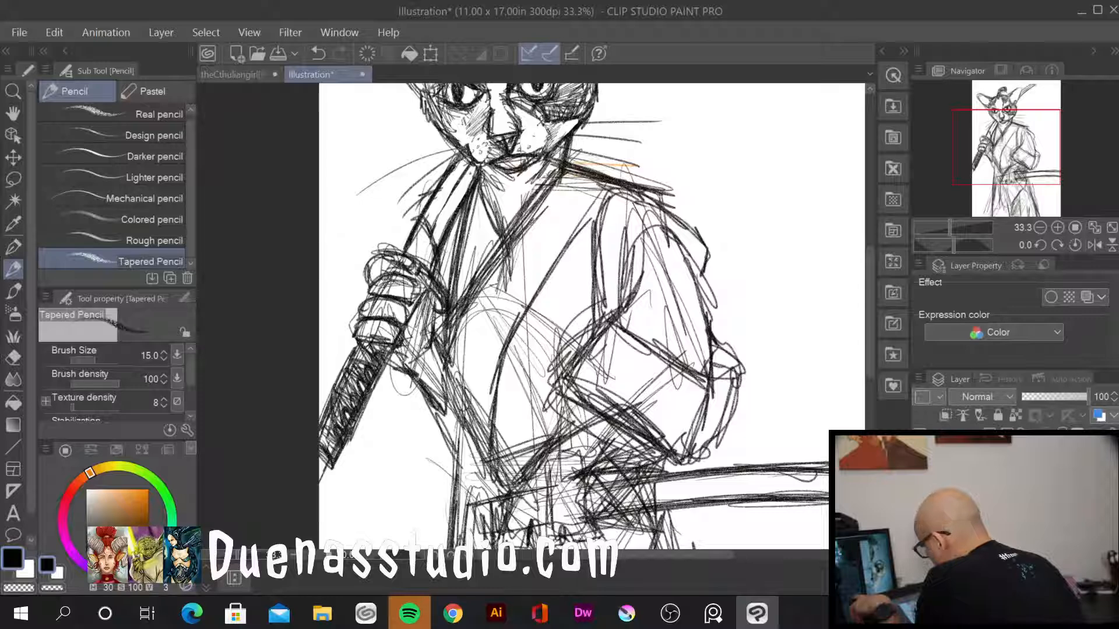
Clear the stray sketch lines from the raised paw's fingers and wrist, and redraw the palm's edge
mouse_move(373, 301)
left_mouse_down()
mouse_move(389, 314)
mouse_move(373, 327)
mouse_move(392, 330)
mouse_move(425, 306)
mouse_move(418, 368)
mouse_move(440, 384)
left_mouse_up()
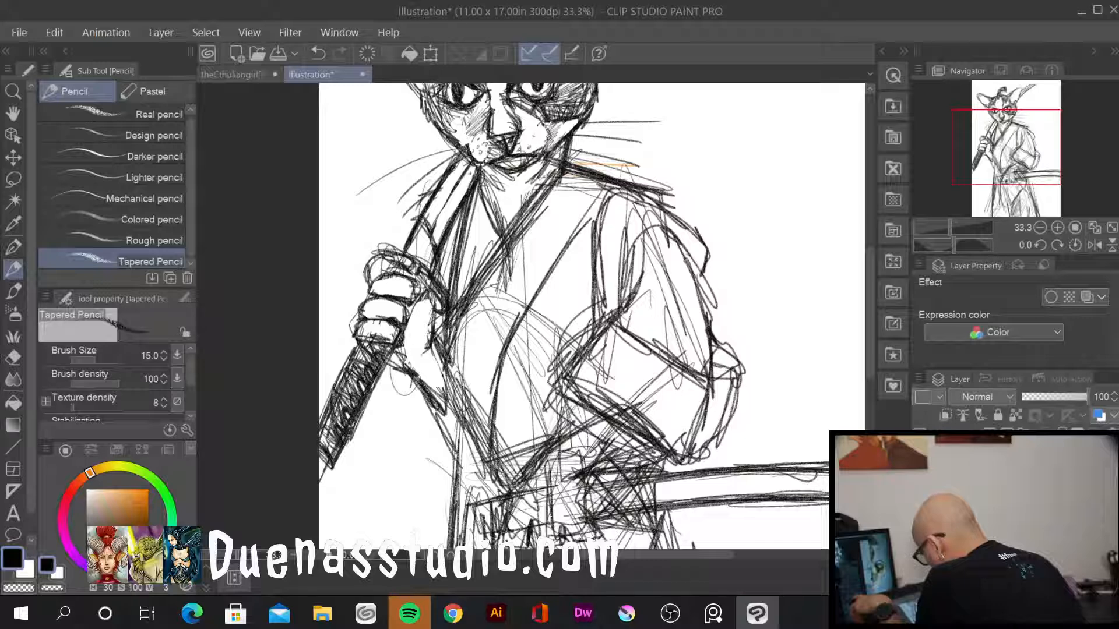
left_click_drag(432, 298, 402, 345)
left_click_drag(426, 302, 421, 321)
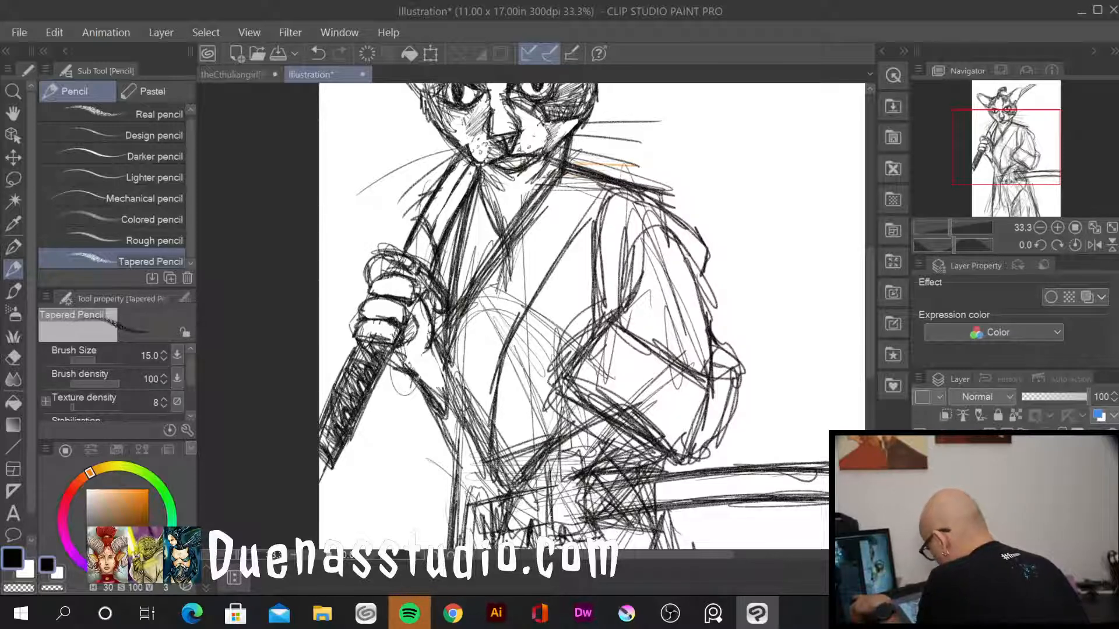
Darken the robe's side edge below the raised arm and draw the belt's upper and lower lines at the waist
left_click_drag(444, 370, 470, 439)
left_click_drag(445, 340, 483, 465)
mouse_move(450, 397)
left_mouse_down()
mouse_move(489, 472)
mouse_move(475, 443)
mouse_move(455, 461)
mouse_move(452, 504)
left_mouse_up()
mouse_move(455, 434)
left_mouse_down()
mouse_move(453, 516)
mouse_move(477, 457)
mouse_move(447, 483)
left_mouse_up()
left_click_drag(447, 480, 529, 478)
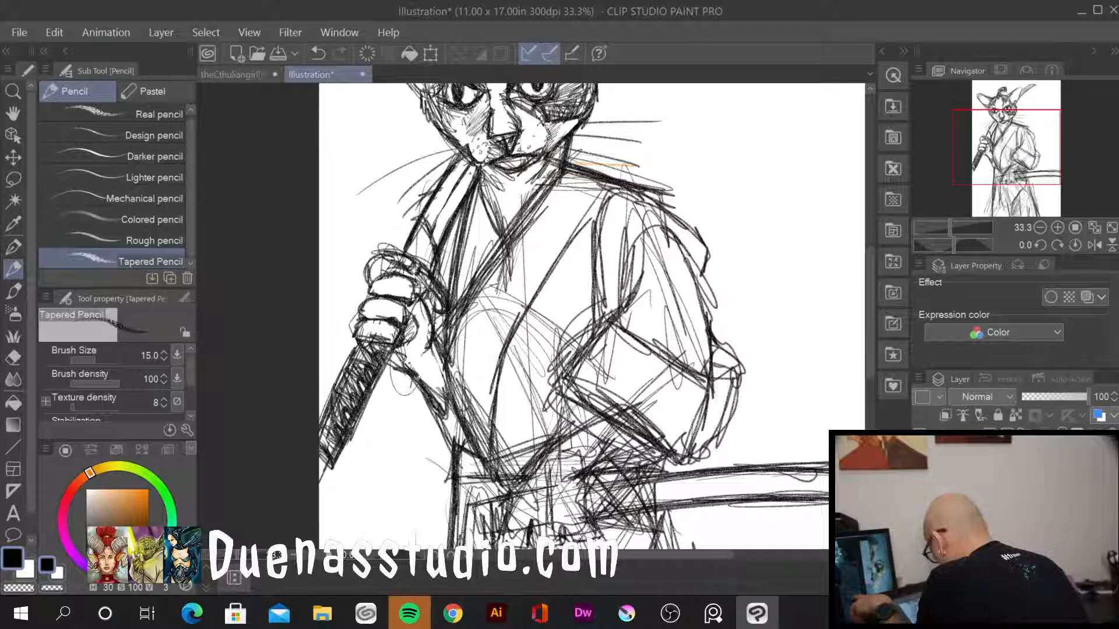
left_click_drag(452, 507, 531, 481)
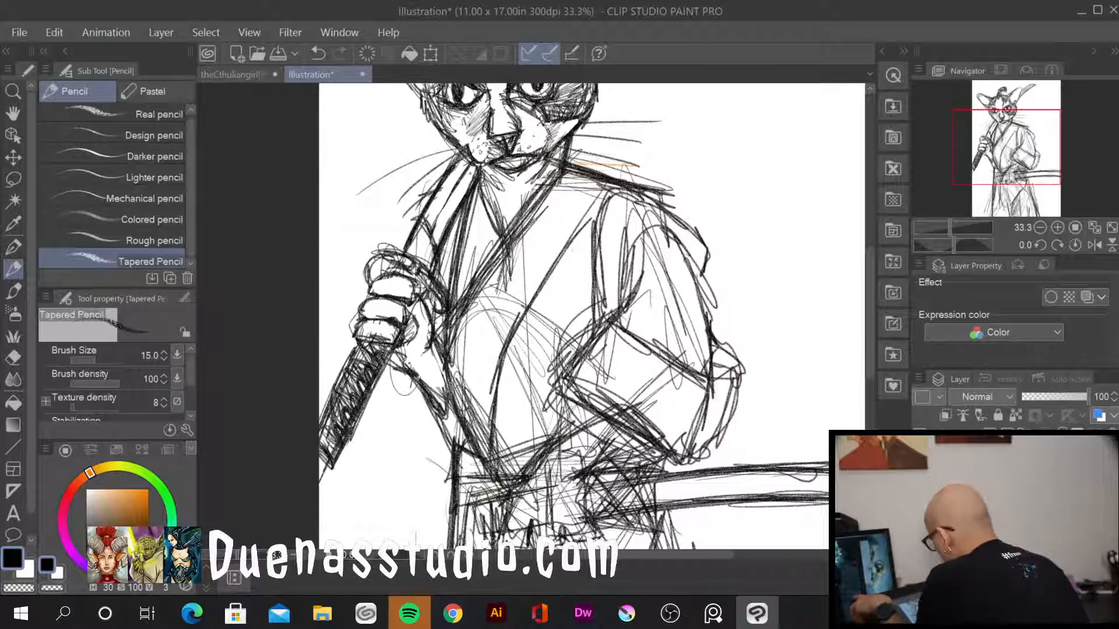
Erase the construction lines crossing the chest and darken the inner edge of the robe's front lapel
mouse_move(524, 244)
left_mouse_down()
mouse_move(471, 340)
mouse_move(520, 290)
mouse_move(524, 252)
mouse_move(468, 328)
mouse_move(492, 294)
mouse_move(478, 304)
mouse_move(514, 210)
mouse_move(482, 231)
mouse_move(515, 251)
left_mouse_up()
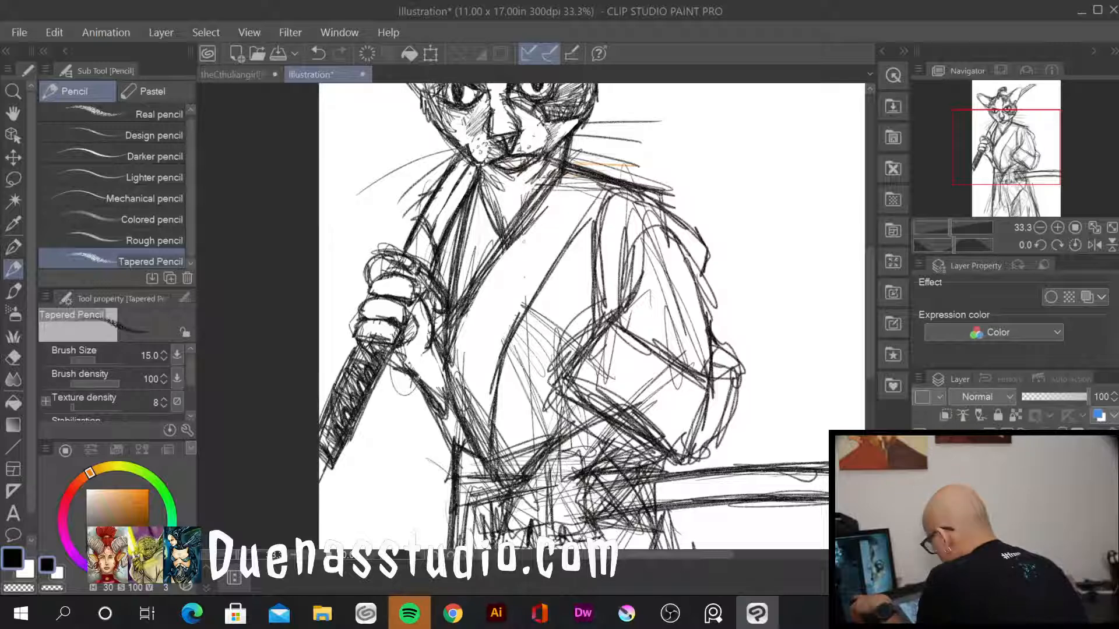
mouse_move(542, 189)
left_mouse_down()
mouse_move(472, 298)
mouse_move(450, 370)
left_mouse_up()
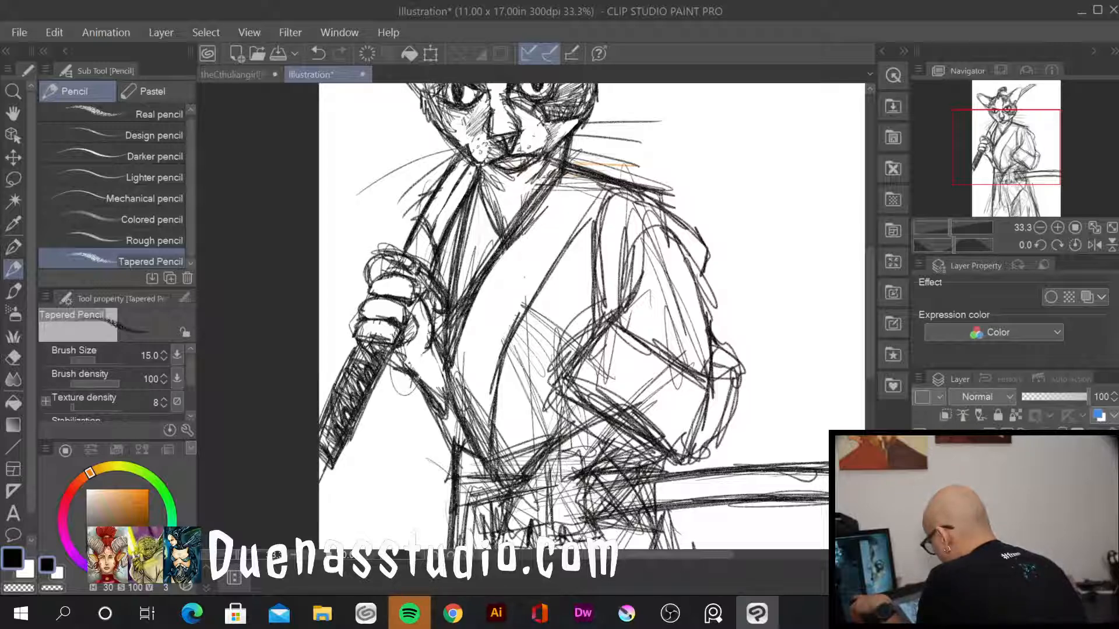
mouse_move(489, 241)
left_mouse_down()
mouse_move(451, 345)
mouse_move(475, 216)
mouse_move(475, 272)
left_mouse_up()
left_click_drag(545, 217, 514, 244)
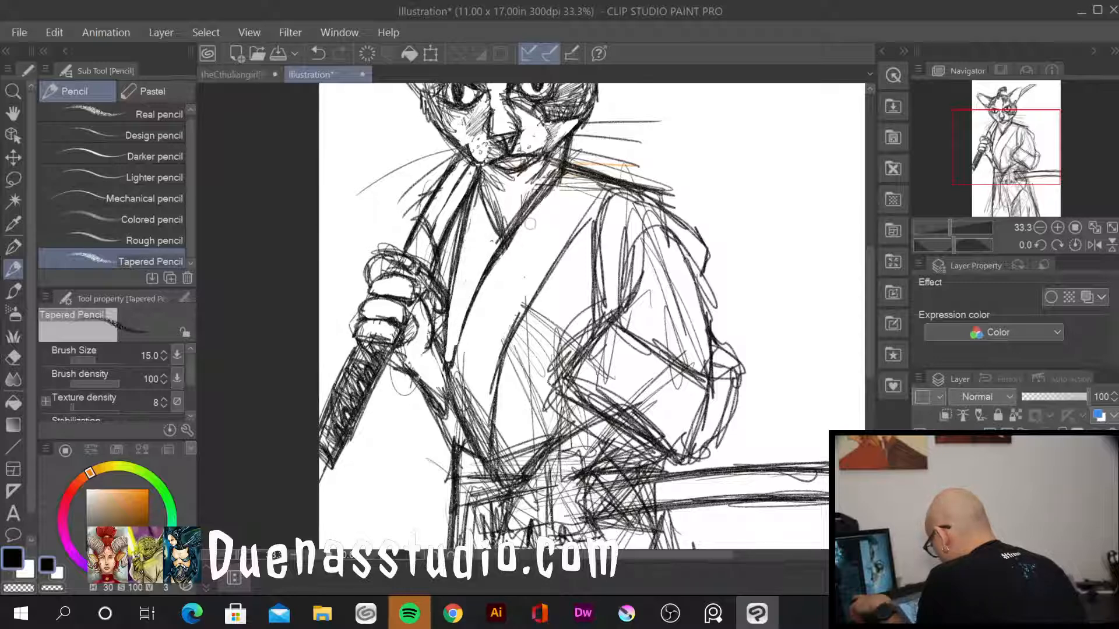
left_click_drag(562, 186, 509, 259)
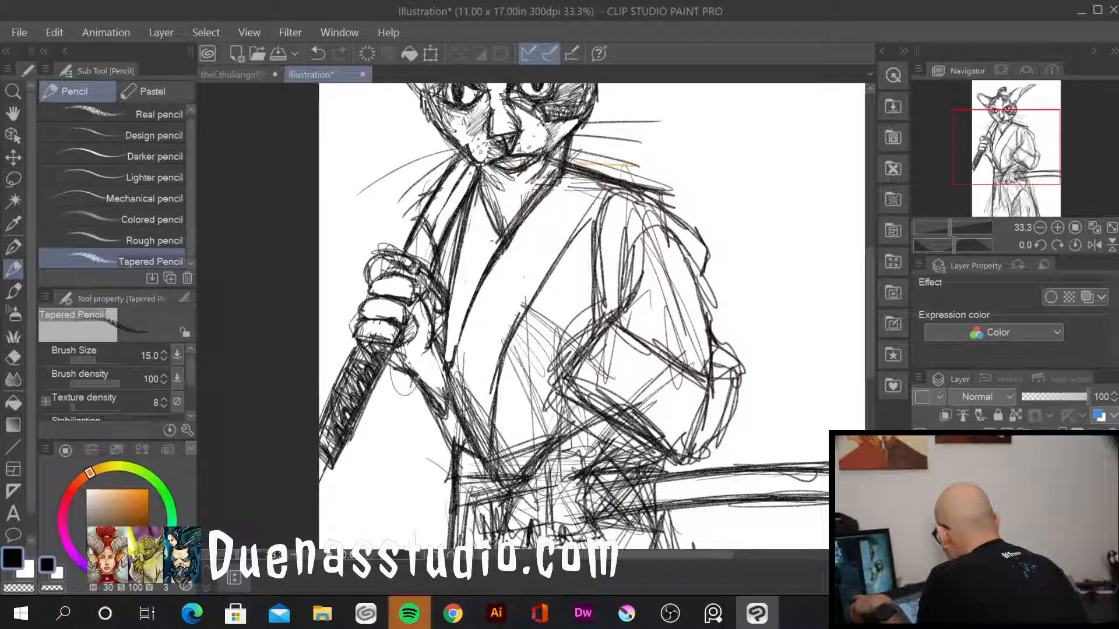
Draw stripes across the upper part of the robe's lapel, from the shoulder down to the chest
left_click_drag(505, 248, 548, 267)
left_click_drag(525, 221, 580, 233)
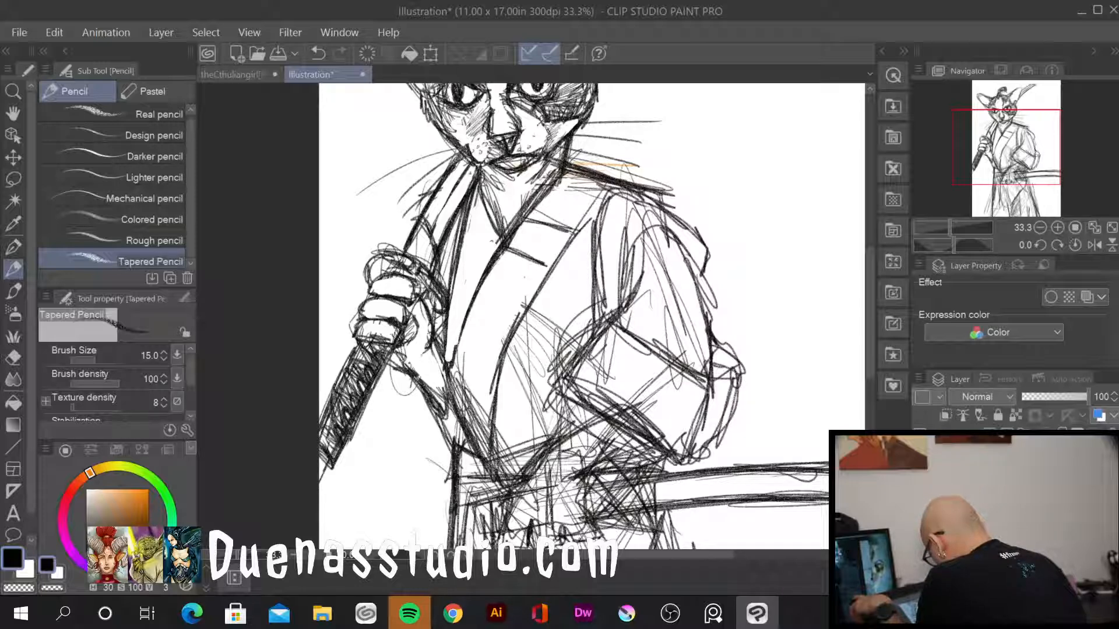
left_click_drag(553, 188, 598, 205)
mouse_move(553, 188)
left_mouse_down()
mouse_move(598, 202)
mouse_move(598, 179)
mouse_move(522, 317)
left_mouse_up()
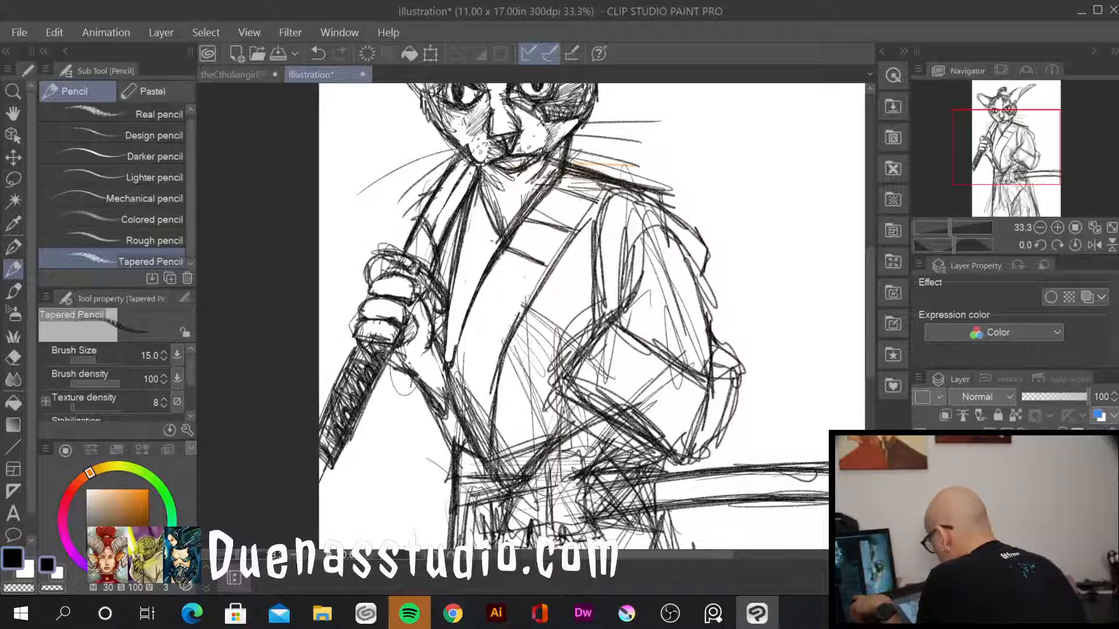
Darken the lapel's outer edge in a curve from the chest down to the belt
left_click_drag(565, 244, 526, 307)
left_click_drag(530, 299, 478, 416)
left_click_drag(525, 305, 476, 436)
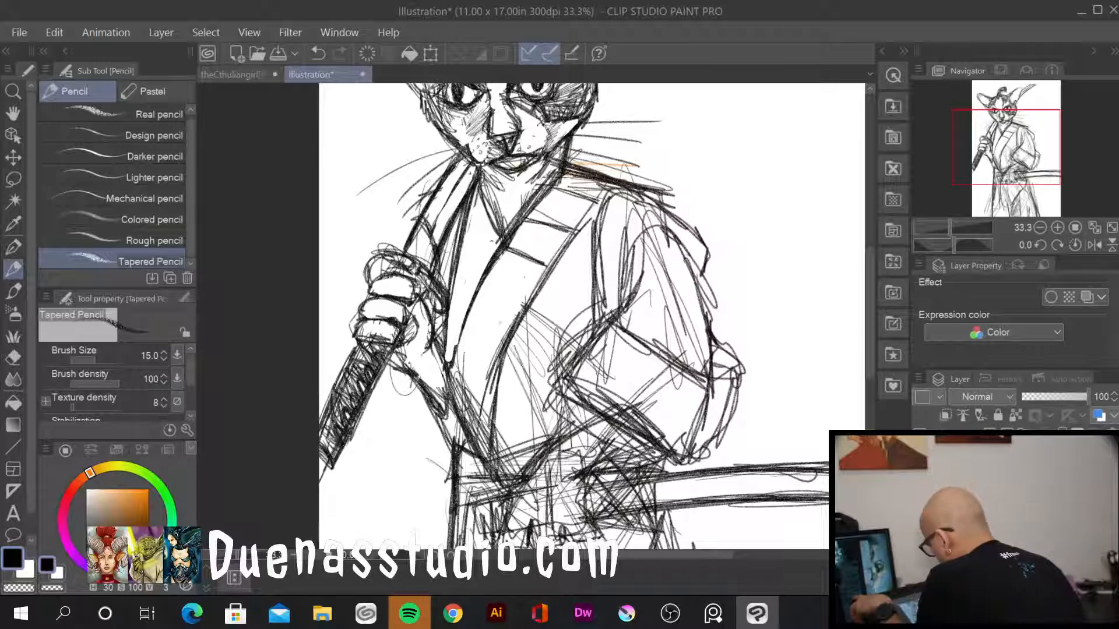
left_click_drag(516, 321, 470, 418)
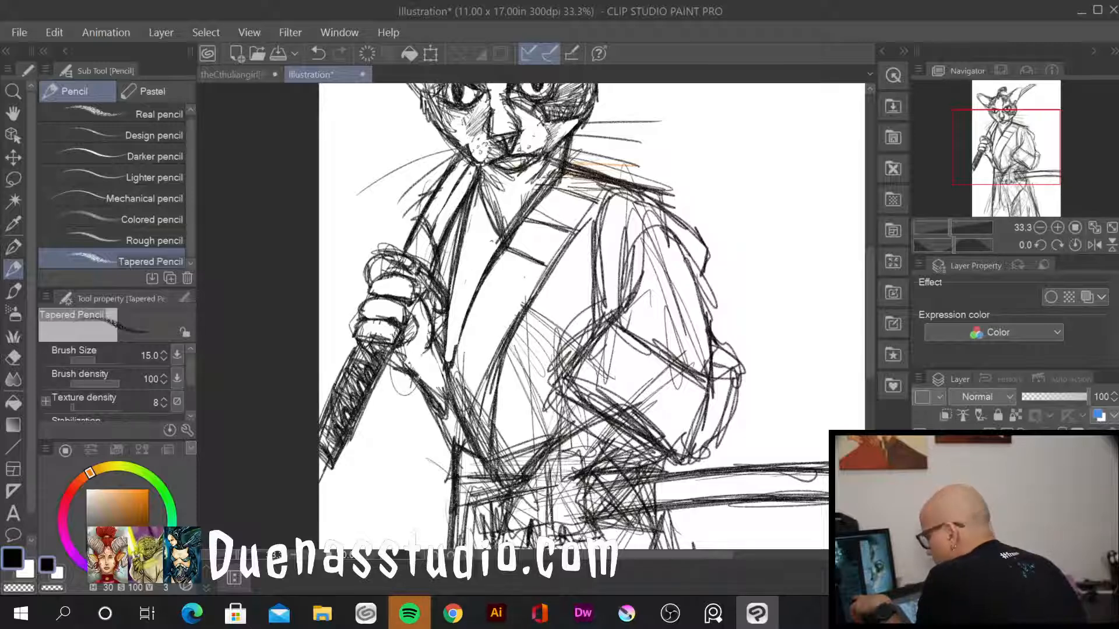
left_click_drag(522, 302, 472, 438)
left_click_drag(519, 329, 471, 450)
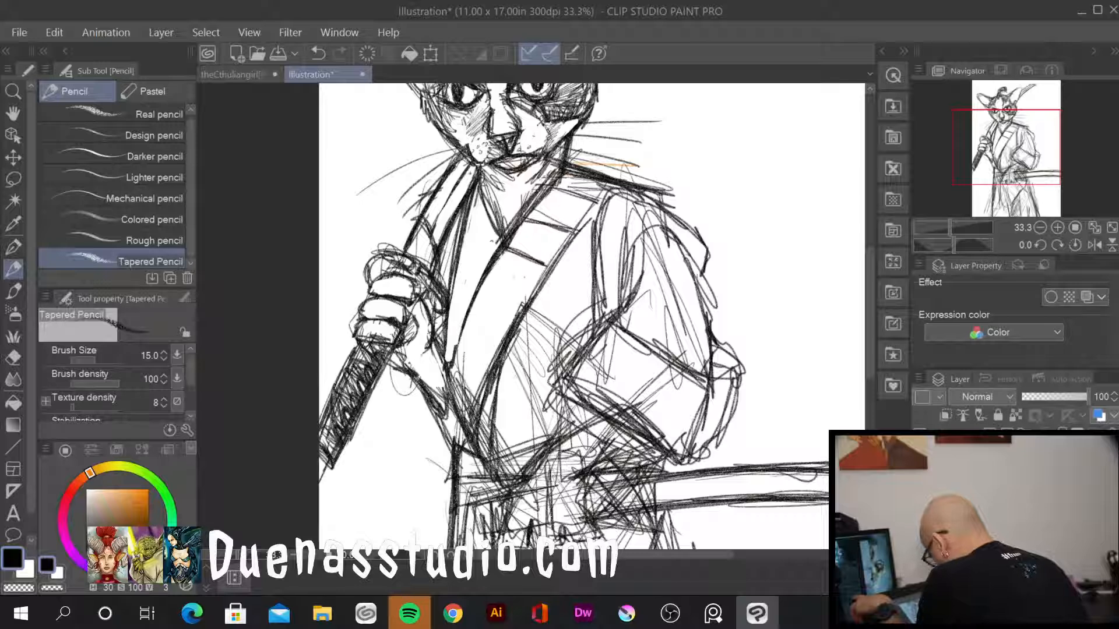
Erase the construction lines from the robe's torso, the bent arm's sleeve, and the forearm and paw at the belt
mouse_move(504, 368)
left_mouse_down()
mouse_move(484, 451)
mouse_move(523, 329)
mouse_move(535, 407)
mouse_move(568, 332)
mouse_move(553, 346)
mouse_move(525, 320)
left_mouse_up()
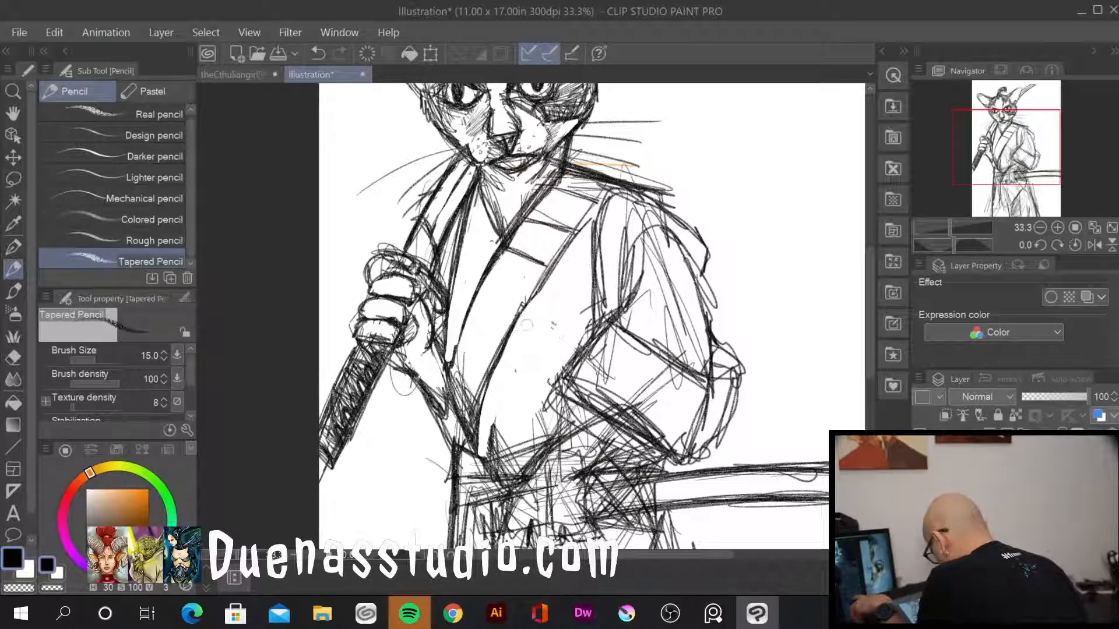
left_click_drag(536, 425, 554, 379)
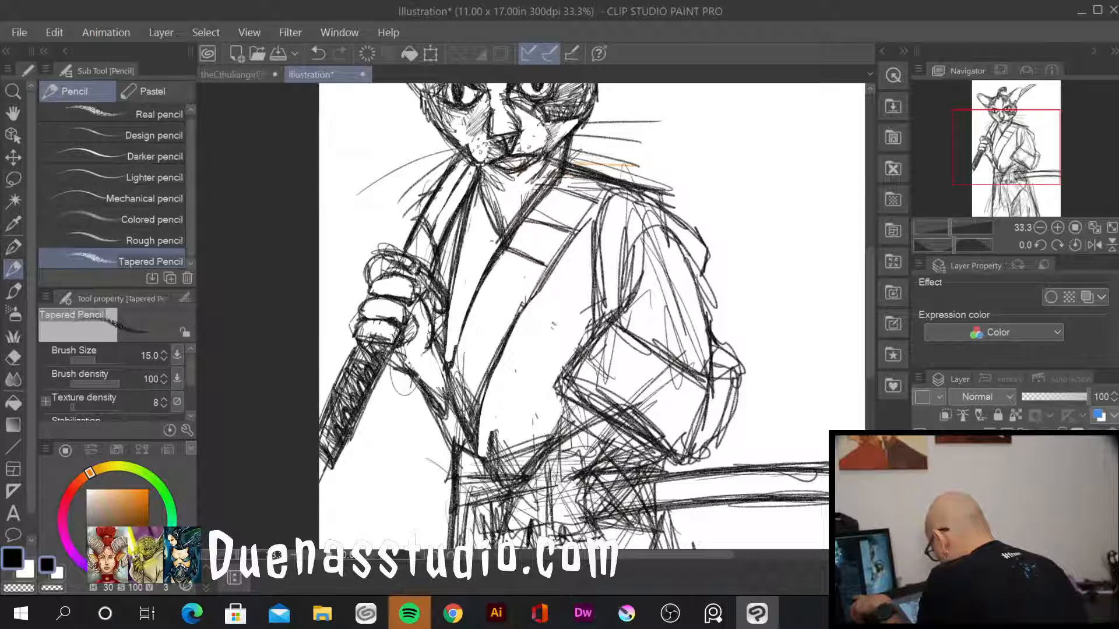
mouse_move(615, 353)
left_mouse_down()
mouse_move(609, 383)
mouse_move(633, 383)
mouse_move(600, 396)
mouse_move(617, 408)
mouse_move(652, 386)
left_mouse_up()
mouse_move(594, 437)
left_mouse_down()
mouse_move(560, 461)
mouse_move(612, 443)
mouse_move(539, 493)
mouse_move(519, 524)
mouse_move(577, 513)
mouse_move(577, 487)
mouse_move(526, 524)
left_mouse_up()
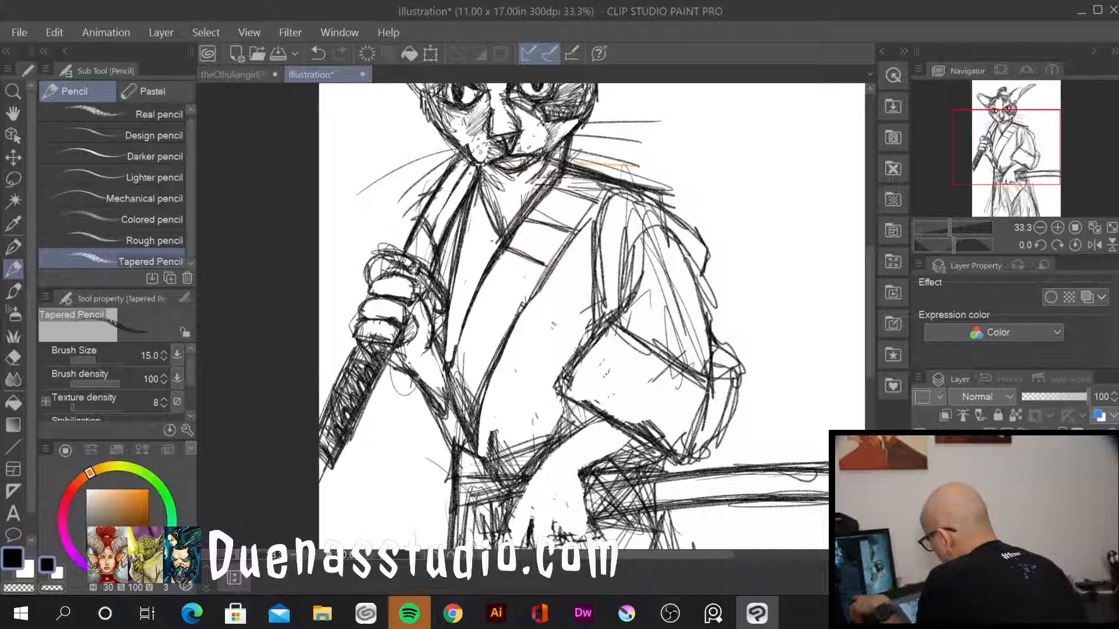
Strengthen the lapel's lower inner edge and add paired stripes across its lower half
left_click_drag(471, 298, 452, 391)
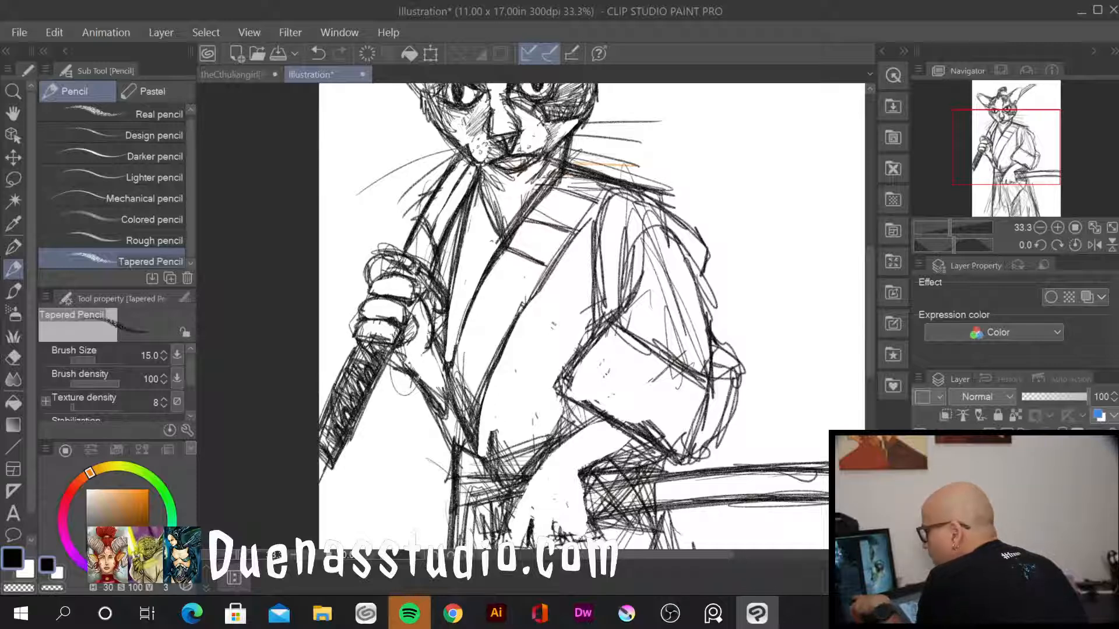
left_click_drag(454, 341, 447, 403)
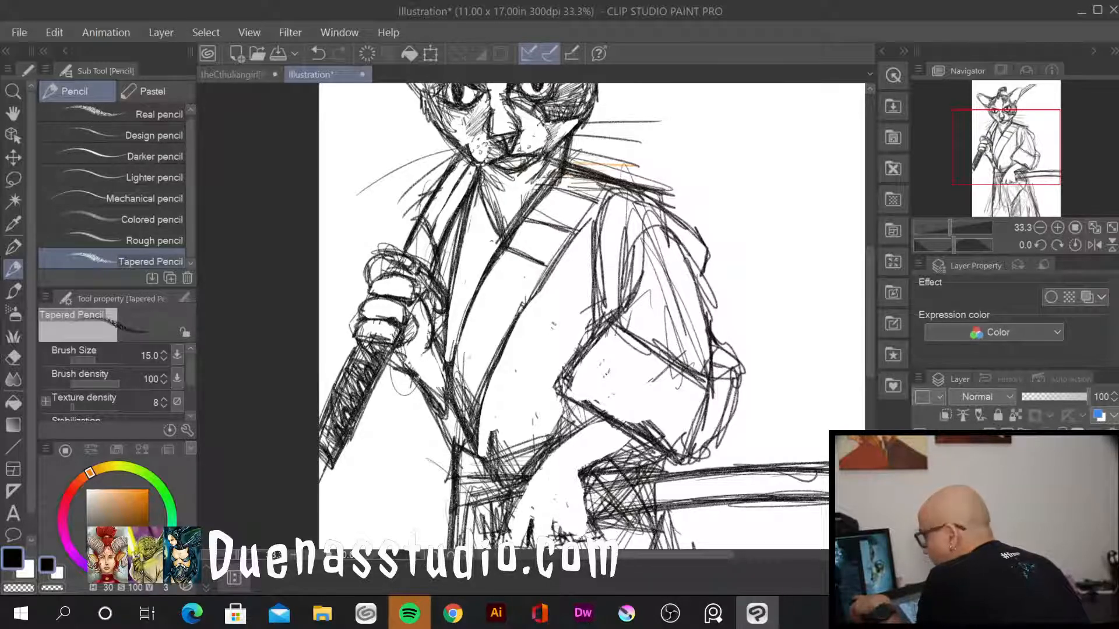
left_click_drag(458, 347, 484, 371)
left_click_drag(479, 296, 511, 322)
left_click_drag(543, 273, 495, 346)
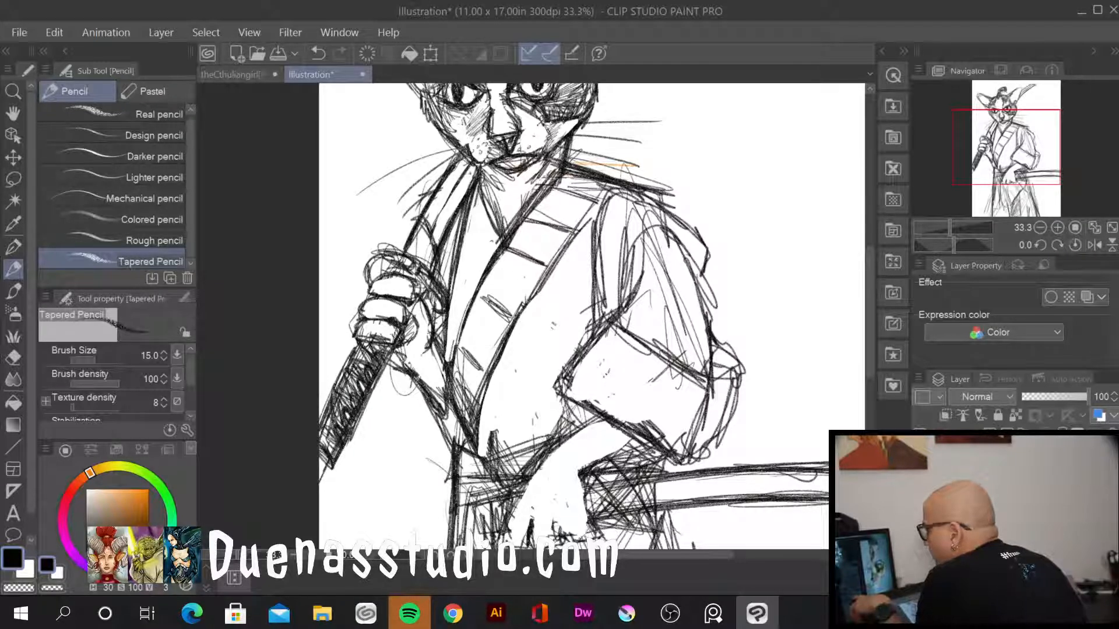
Draw and darken the inner robe's fold lines beneath the neck opening, beside the lapel
left_click_drag(484, 202, 482, 278)
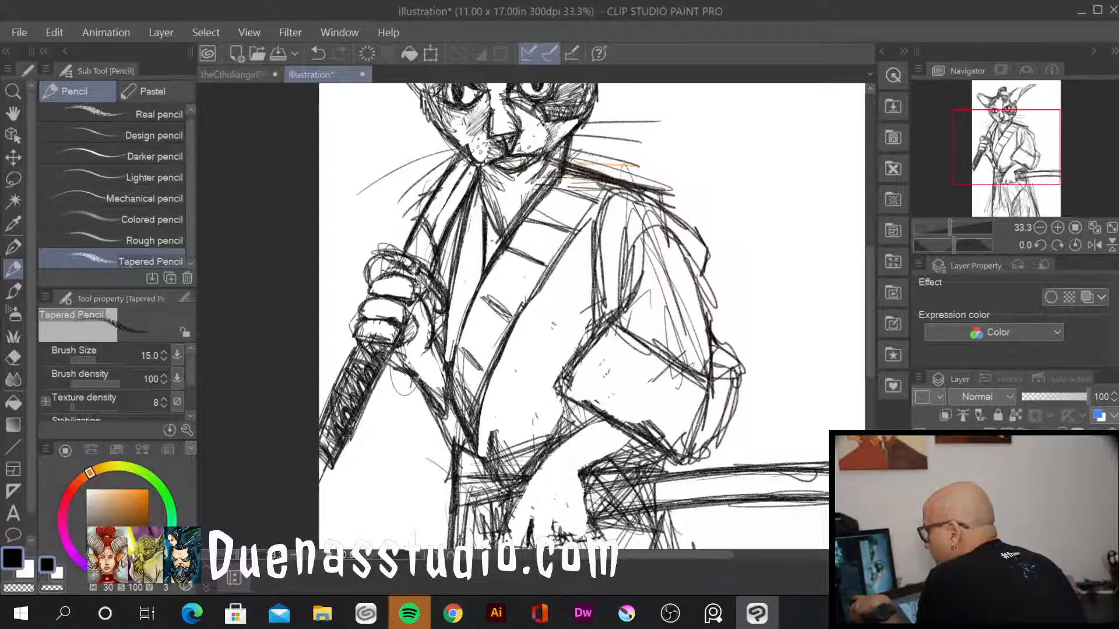
left_click_drag(483, 233, 466, 291)
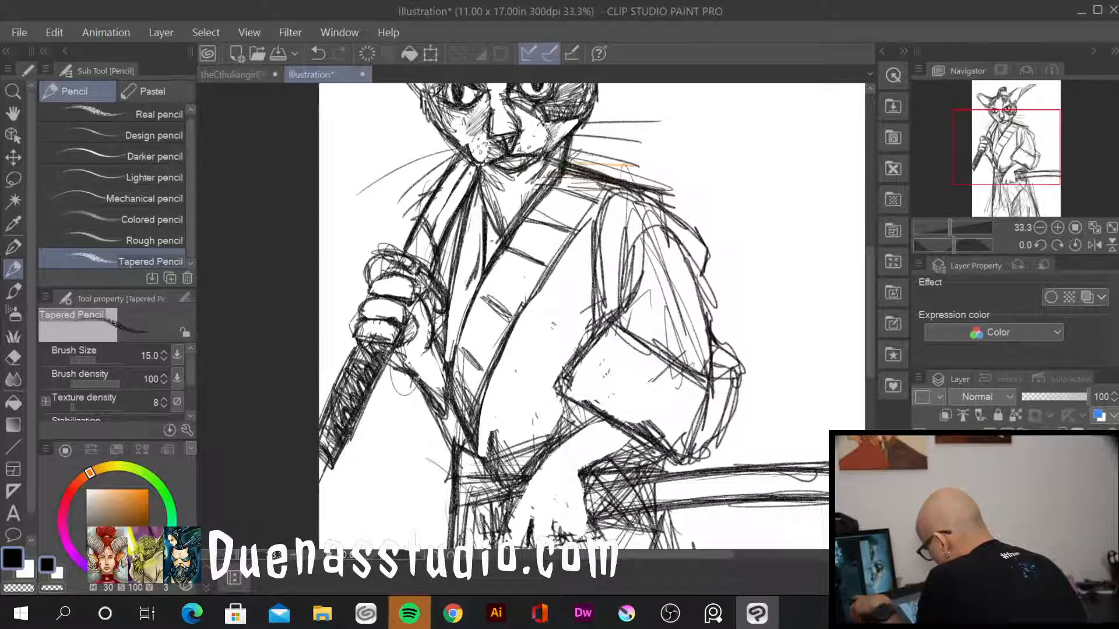
left_click_drag(484, 231, 476, 276)
left_click_drag(483, 261, 470, 289)
left_click_drag(485, 250, 461, 311)
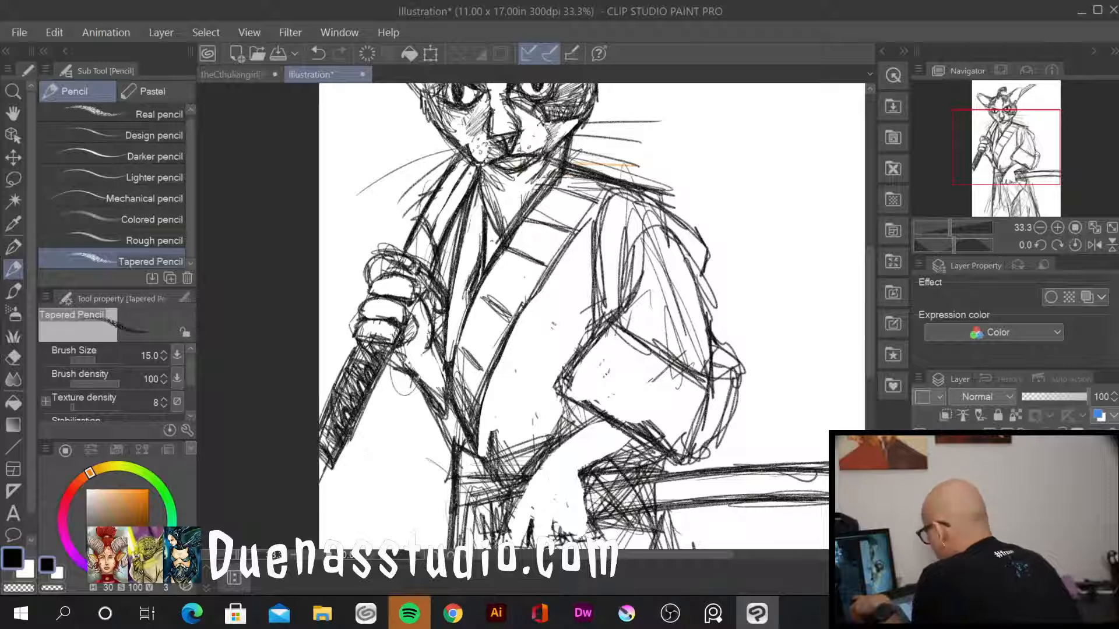
Add more long, curved whiskers on both sides of the cat's muzzle
mouse_move(481, 138)
left_mouse_down()
mouse_move(345, 172)
mouse_move(346, 191)
mouse_move(370, 210)
left_mouse_up()
left_click_drag(447, 168, 363, 242)
left_click_drag(468, 163, 373, 237)
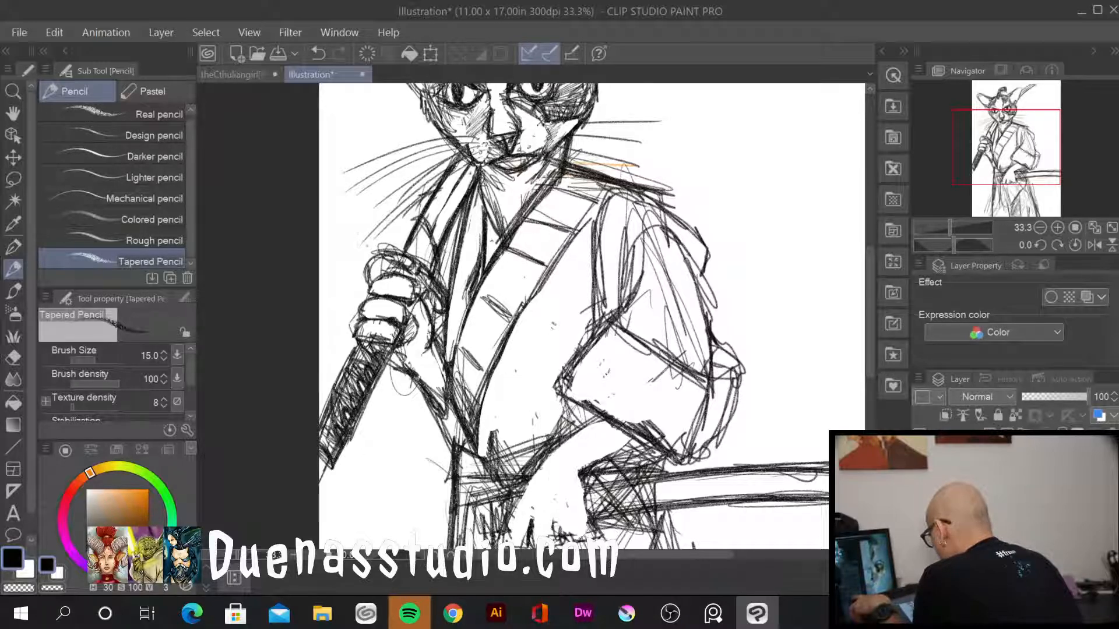
mouse_move(527, 129)
left_mouse_down()
mouse_move(684, 132)
mouse_move(685, 175)
left_mouse_up()
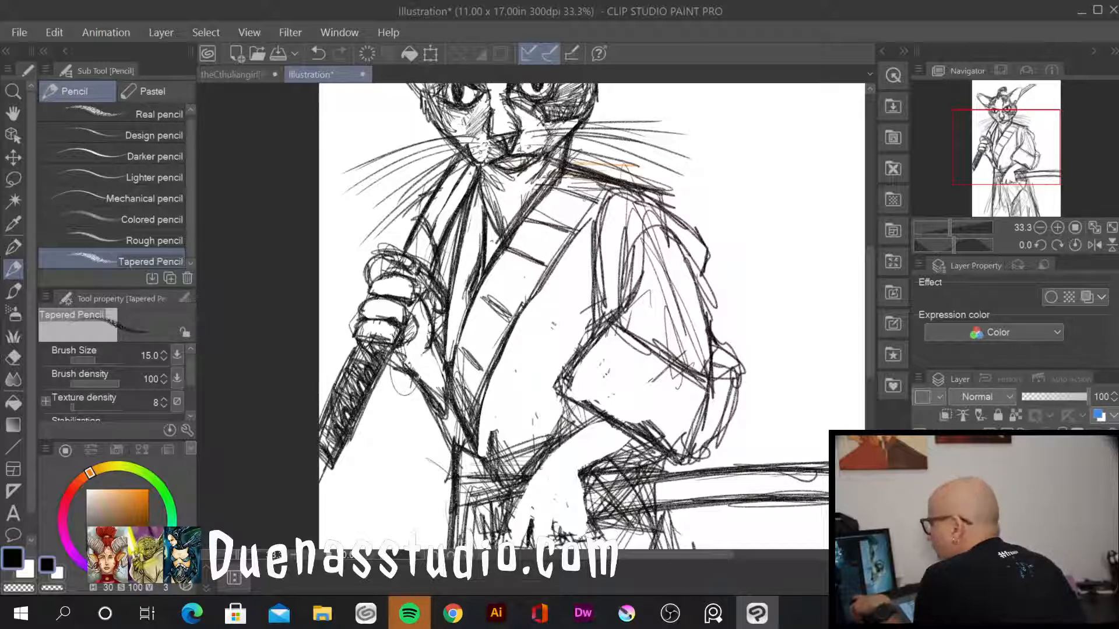
Draw the bent arm's armhole seam with heavy curved strokes from the shoulder down to the armpit
left_click_drag(642, 201, 612, 261)
left_click_drag(640, 199, 610, 284)
mouse_move(638, 201)
left_mouse_down()
mouse_move(607, 315)
mouse_move(609, 294)
left_mouse_up()
mouse_move(656, 196)
left_mouse_down()
mouse_move(629, 214)
mouse_move(619, 259)
left_mouse_up()
left_click_drag(641, 217, 615, 303)
mouse_move(627, 246)
left_mouse_down()
mouse_move(616, 314)
mouse_move(604, 318)
left_mouse_up()
left_click_drag(631, 219, 607, 266)
mouse_move(650, 198)
left_mouse_down()
mouse_move(606, 271)
mouse_move(629, 224)
left_mouse_up()
mouse_move(609, 275)
left_mouse_down()
mouse_move(604, 312)
mouse_move(606, 301)
left_mouse_up()
Sketch a small tie at the armpit, and clean up the robe lines between the lapel and the shoulder
mouse_move(579, 303)
left_mouse_down()
mouse_move(581, 322)
mouse_move(615, 311)
left_mouse_up()
mouse_move(592, 302)
left_mouse_down()
mouse_move(591, 320)
mouse_move(623, 307)
left_mouse_up()
left_click_drag(597, 324, 622, 310)
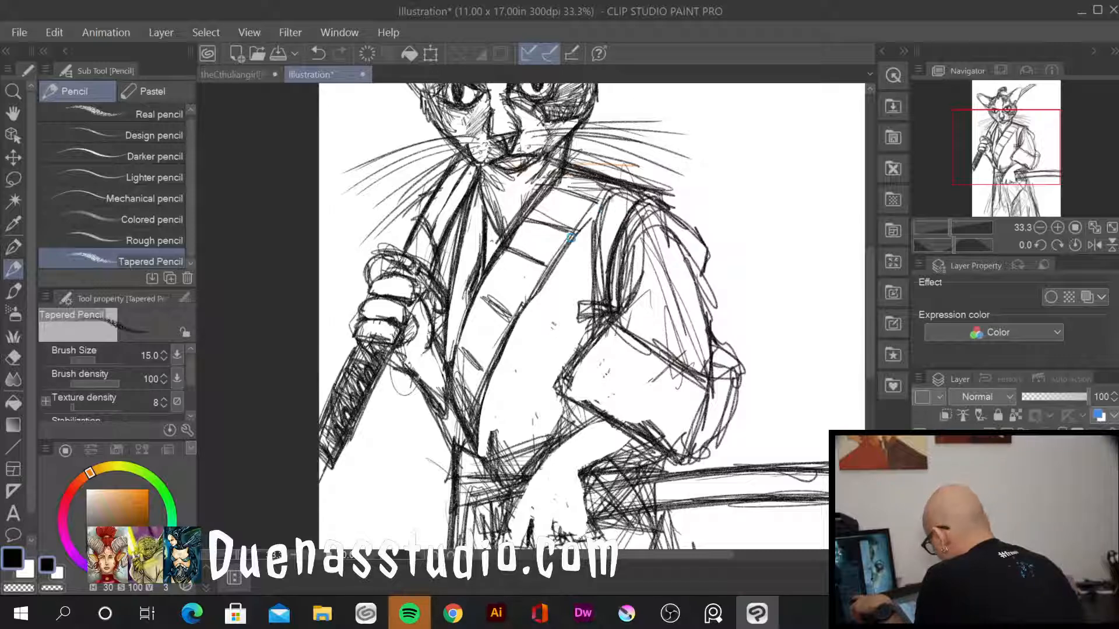
mouse_move(577, 235)
left_mouse_down()
mouse_move(621, 191)
mouse_move(641, 181)
mouse_move(648, 190)
left_mouse_up()
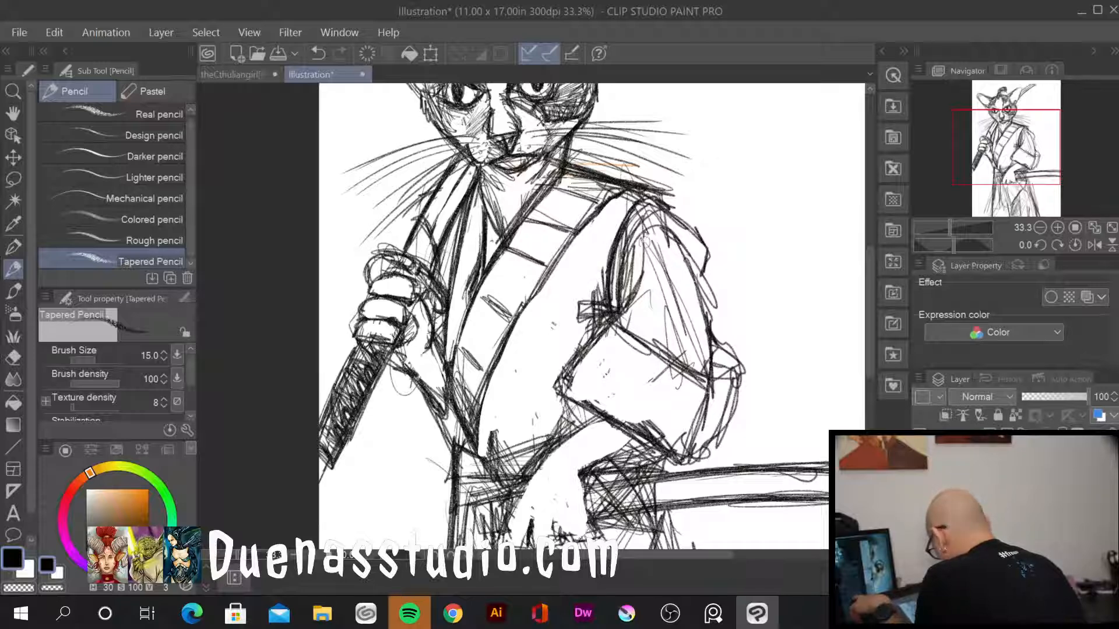
Erase the stray lines inside the bent arm's upper sleeve and darken the sleeve's outer edge down to the elbow
mouse_move(645, 241)
left_mouse_down()
mouse_move(629, 262)
mouse_move(662, 286)
mouse_move(682, 326)
mouse_move(647, 317)
mouse_move(640, 267)
mouse_move(667, 240)
left_mouse_up()
mouse_move(717, 315)
left_mouse_down()
mouse_move(702, 290)
mouse_move(731, 370)
mouse_move(716, 303)
left_mouse_up()
left_click_drag(689, 262, 723, 361)
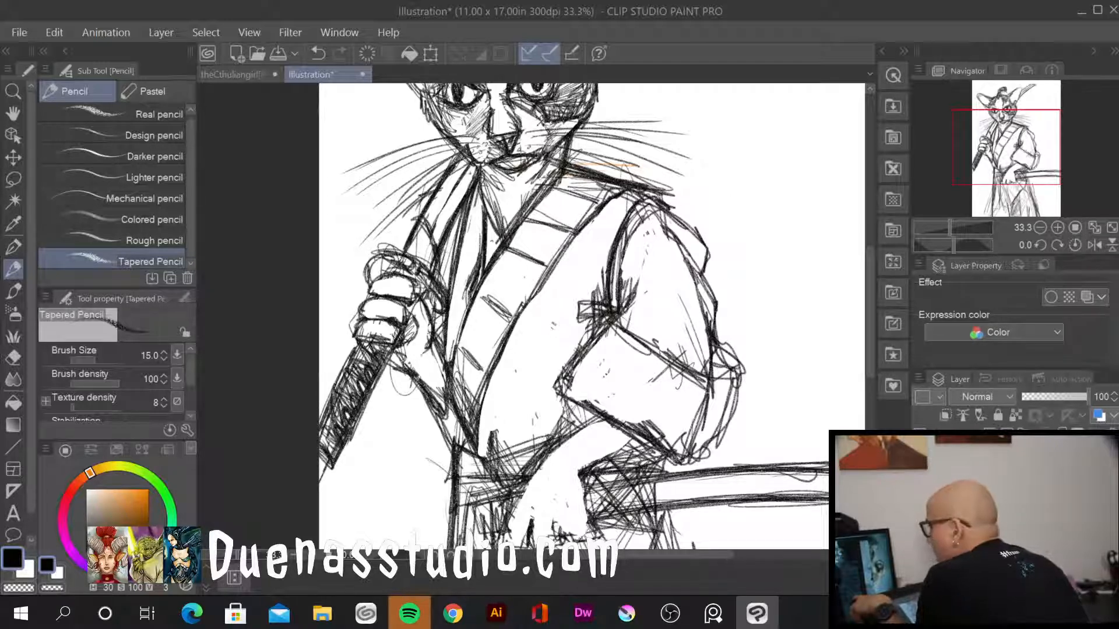
Hatch shadows and folds on the bent arm's sleeve around the armpit and shoulder, and add a fold line above the forearm
mouse_move(664, 227)
left_mouse_down()
mouse_move(693, 237)
mouse_move(699, 262)
mouse_move(615, 319)
left_mouse_up()
left_click_drag(646, 275, 617, 324)
mouse_move(643, 275)
left_mouse_down()
mouse_move(628, 316)
mouse_move(635, 306)
mouse_move(626, 314)
mouse_move(624, 304)
left_mouse_up()
left_click_drag(631, 289, 621, 317)
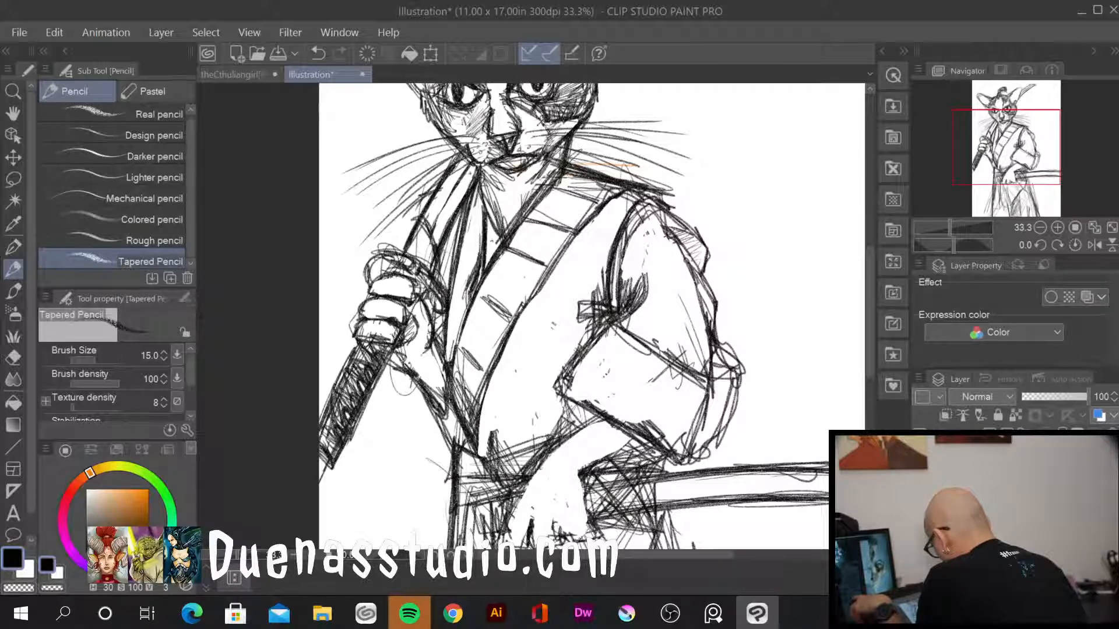
left_click_drag(648, 274, 634, 309)
left_click_drag(649, 261, 641, 298)
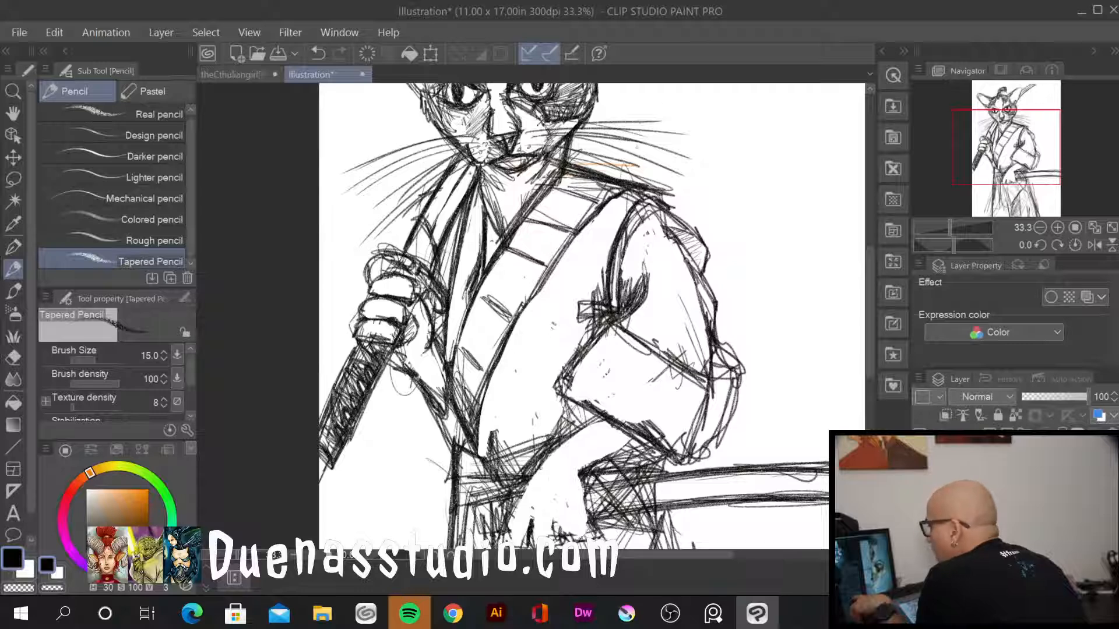
mouse_move(642, 235)
left_mouse_down()
mouse_move(622, 276)
mouse_move(620, 260)
mouse_move(627, 270)
left_mouse_up()
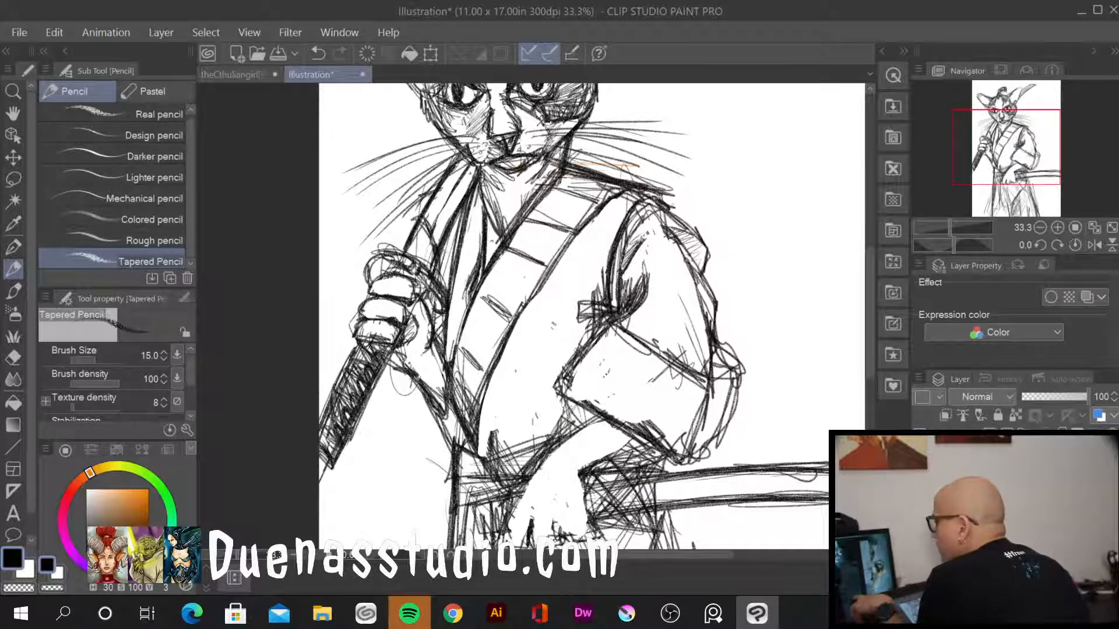
left_click_drag(608, 325, 663, 380)
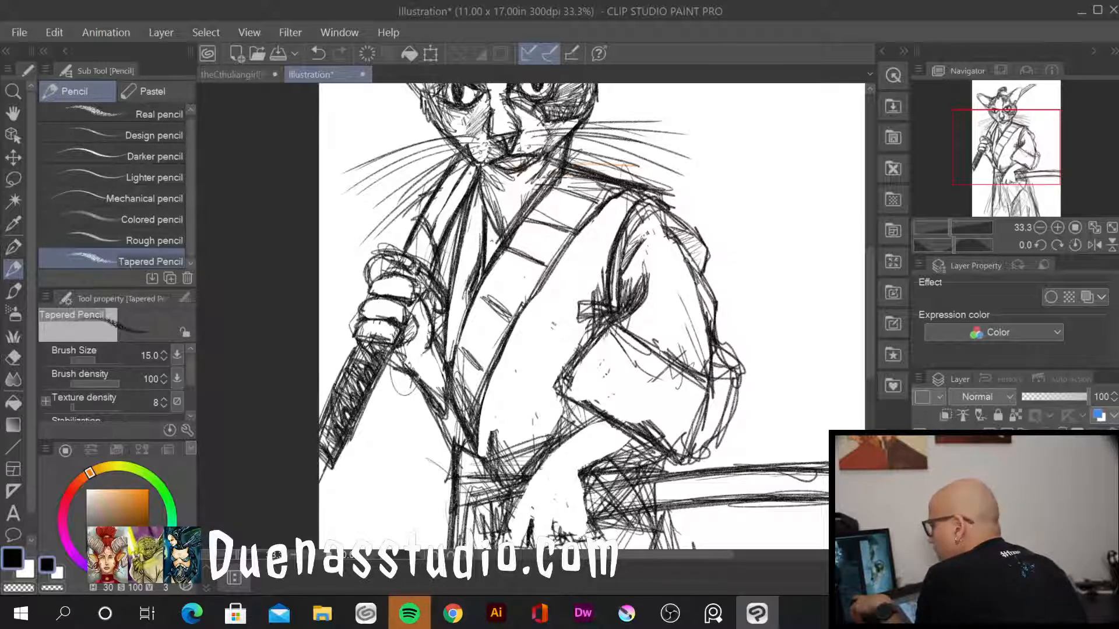
Clean up the forearm sleeve's cuff edge, then hatch the inside of the cuff and the fold along the forearm
mouse_move(597, 339)
left_mouse_down()
mouse_move(567, 373)
mouse_move(573, 402)
mouse_move(619, 419)
mouse_move(565, 376)
left_mouse_up()
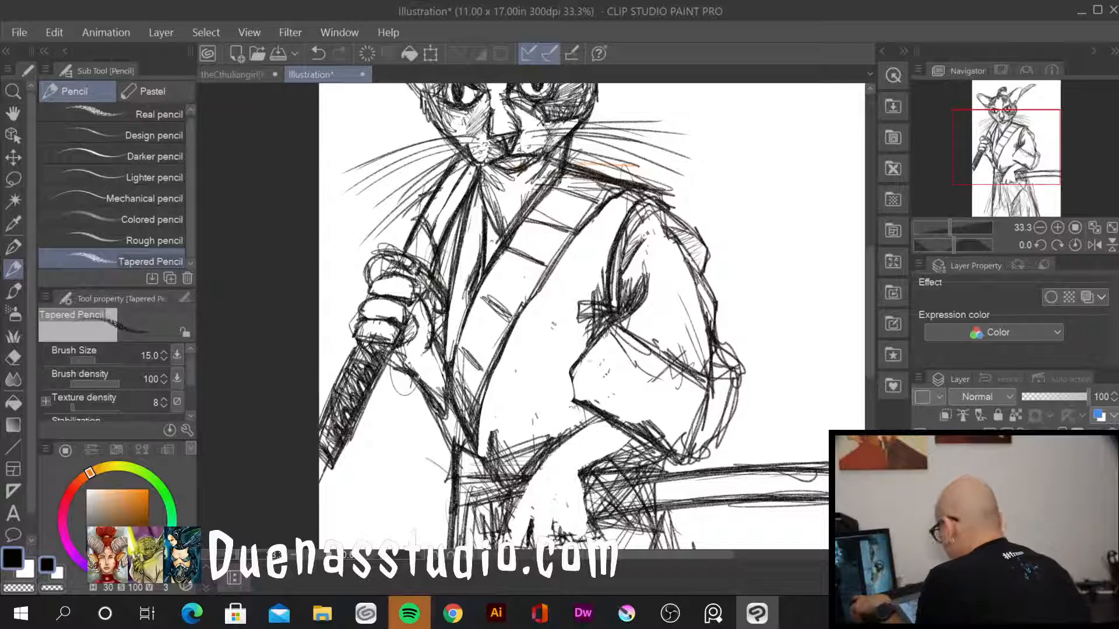
left_click_drag(570, 375, 575, 402)
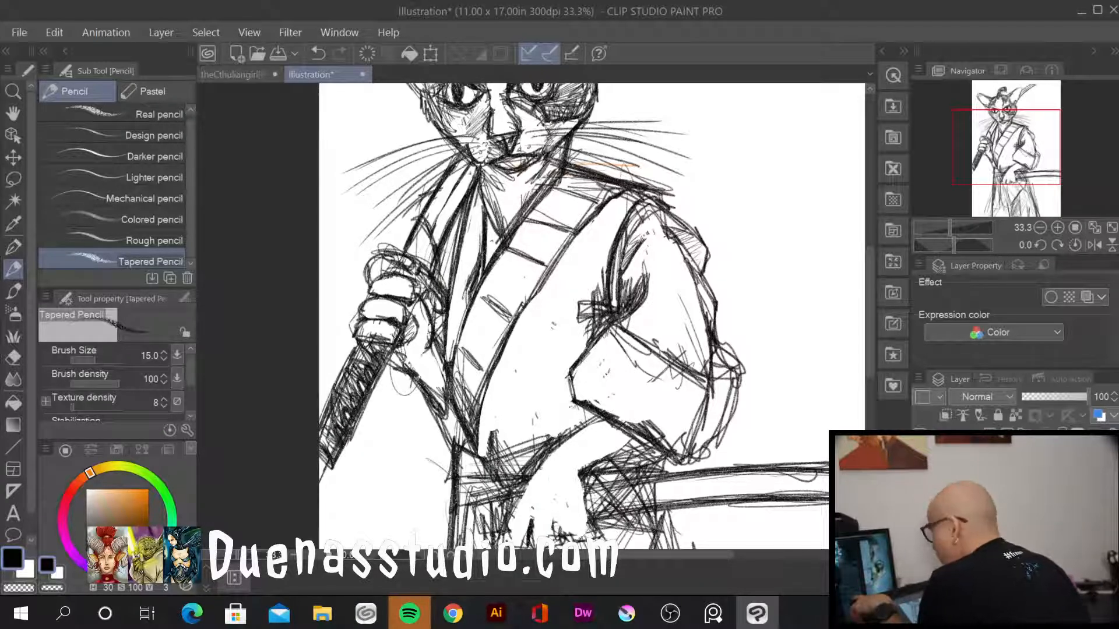
mouse_move(584, 366)
left_mouse_down()
mouse_move(623, 396)
mouse_move(592, 373)
left_mouse_up()
mouse_move(577, 395)
left_mouse_down()
mouse_move(595, 379)
mouse_move(600, 387)
left_mouse_up()
left_click_drag(597, 407, 618, 394)
mouse_move(608, 417)
left_mouse_down()
mouse_move(628, 408)
mouse_move(613, 389)
left_mouse_up()
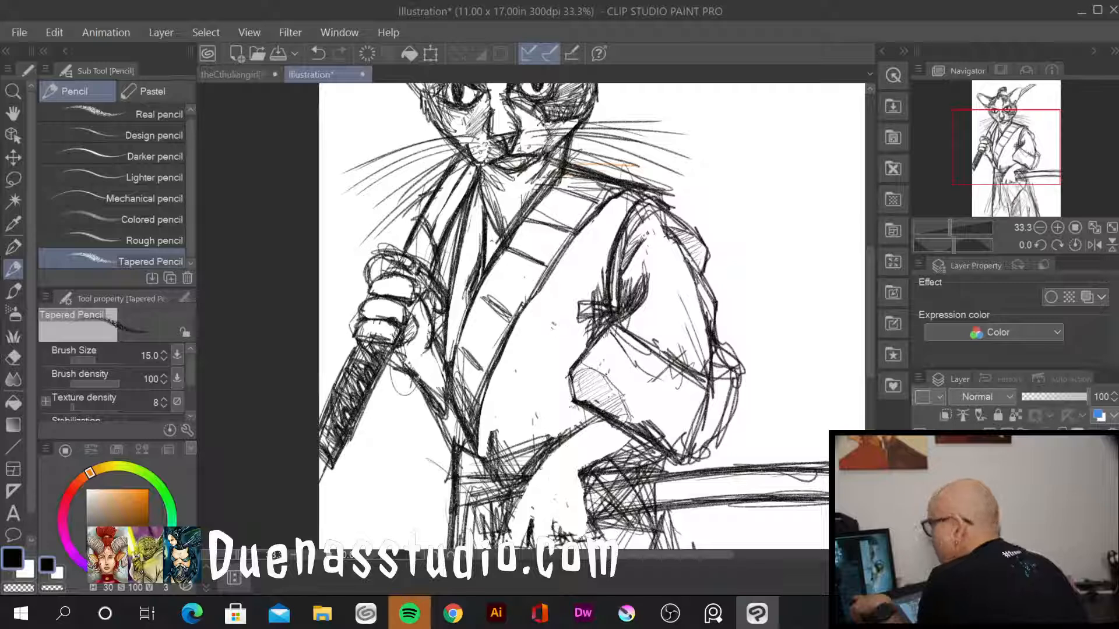
mouse_move(613, 334)
left_mouse_down()
mouse_move(661, 389)
mouse_move(676, 365)
mouse_move(689, 366)
mouse_move(691, 387)
left_mouse_up()
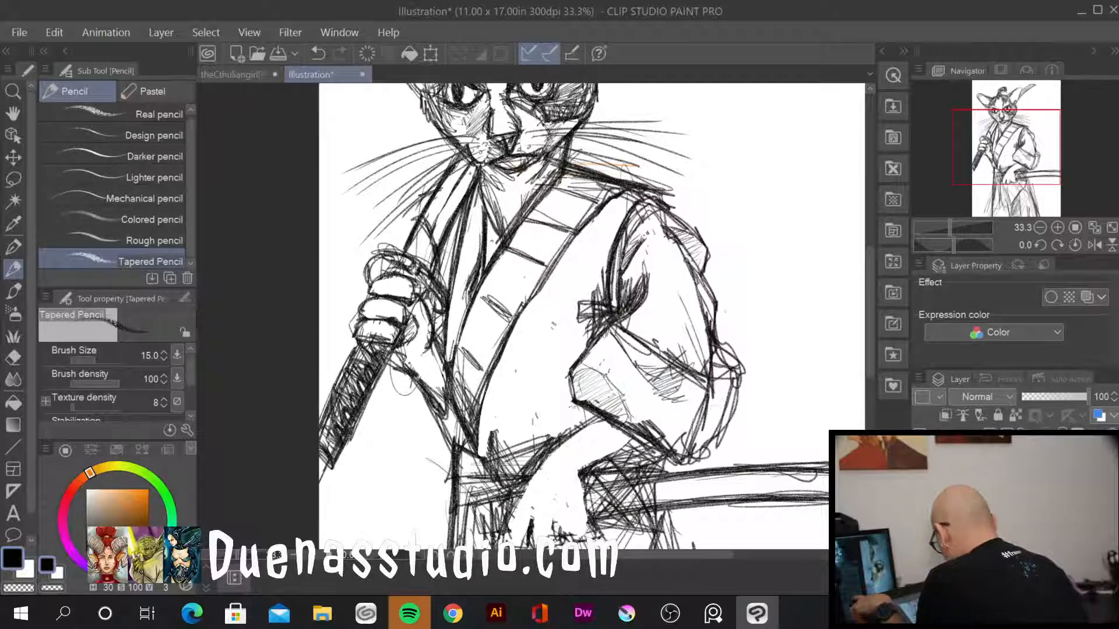
Erase the inner construction lines at the bent elbow and redraw the upper sleeve's outer edge with a hatched fold
mouse_move(716, 413)
left_mouse_down()
mouse_move(716, 399)
mouse_move(693, 443)
mouse_move(717, 414)
mouse_move(703, 430)
left_mouse_up()
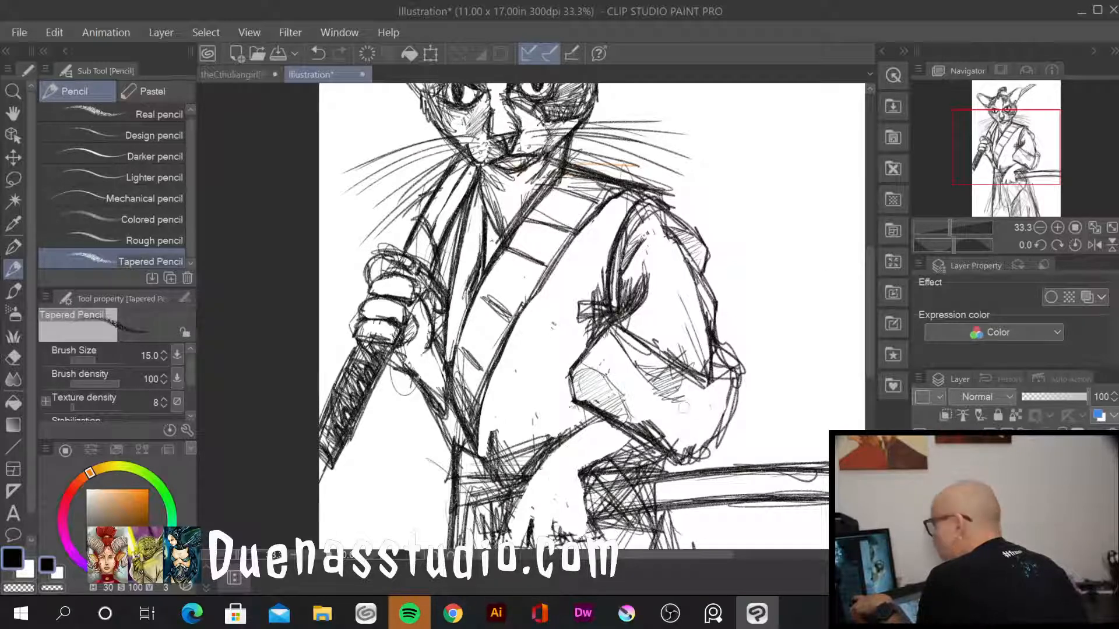
mouse_move(727, 356)
left_mouse_down()
mouse_move(714, 367)
mouse_move(706, 335)
mouse_move(711, 372)
mouse_move(677, 293)
left_mouse_up()
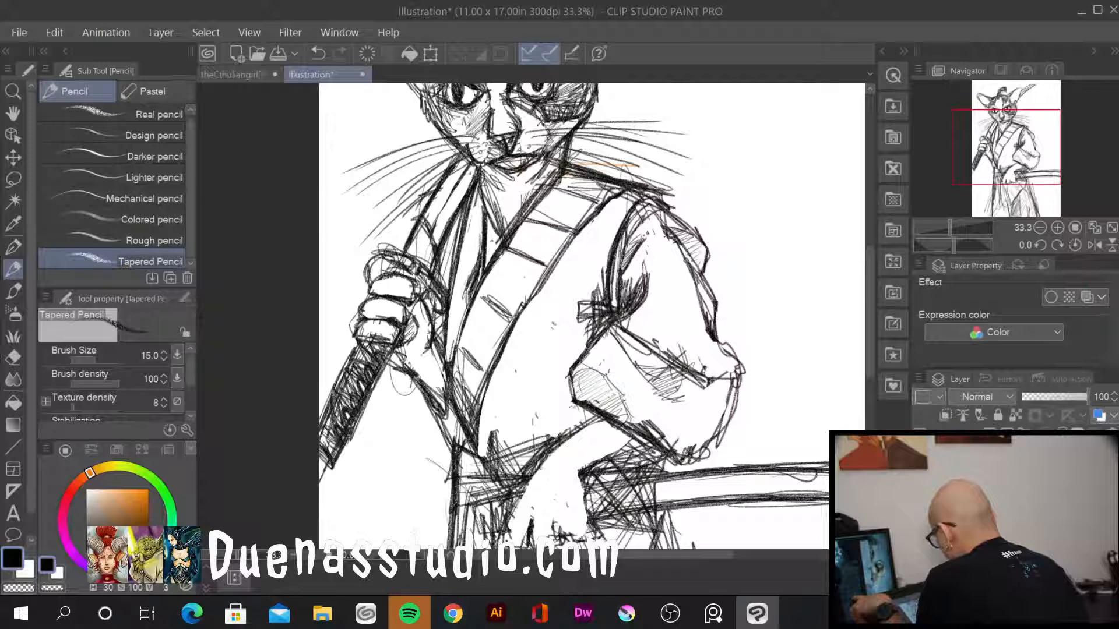
left_click_drag(696, 281, 714, 328)
mouse_move(697, 275)
left_mouse_down()
mouse_move(711, 303)
mouse_move(697, 277)
left_mouse_up()
left_click_drag(682, 254, 712, 349)
left_click_drag(690, 295, 704, 327)
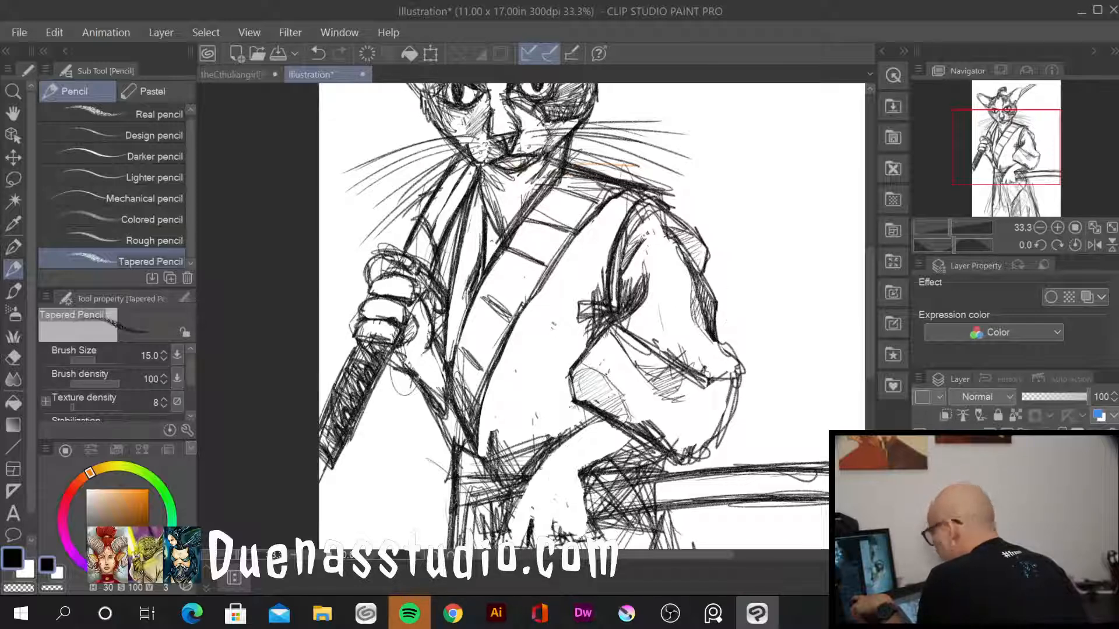
Hatch a shadow on the underside of the bent sleeve's elbow
left_click_drag(717, 382, 739, 373)
mouse_move(697, 410)
left_mouse_down()
mouse_move(733, 398)
mouse_move(719, 407)
left_mouse_up()
left_click_drag(677, 431, 726, 411)
mouse_move(673, 446)
left_mouse_down()
mouse_move(719, 421)
mouse_move(716, 430)
mouse_move(722, 417)
mouse_move(707, 415)
left_mouse_up()
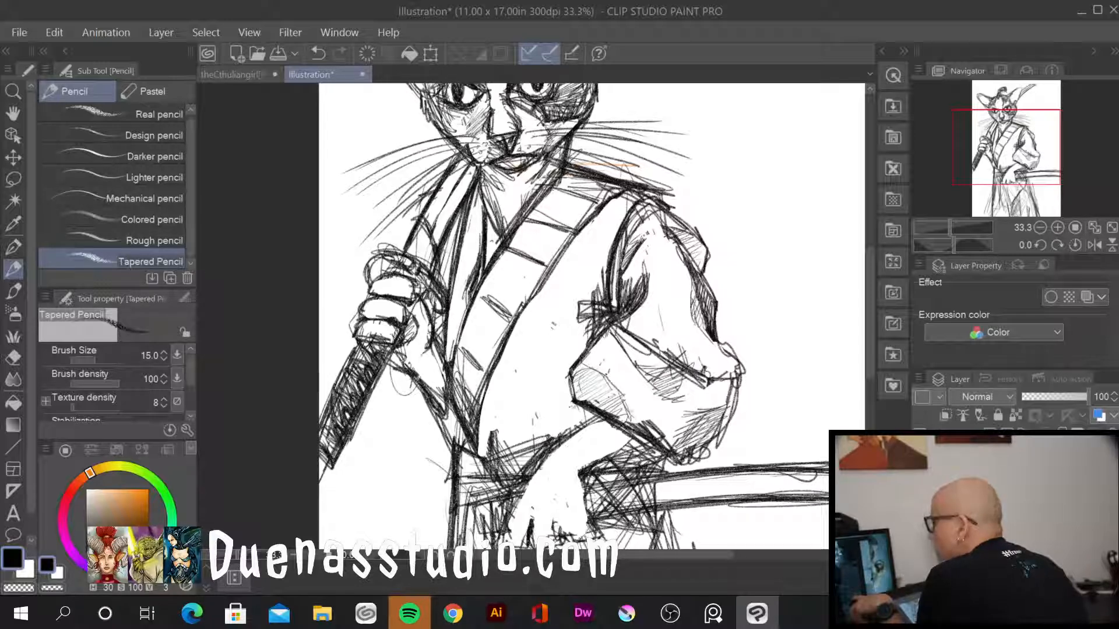
Darken the collar edges on both sides of the neck with short shading strokes
mouse_move(480, 174)
left_mouse_down()
mouse_move(493, 215)
mouse_move(487, 225)
mouse_move(475, 216)
left_mouse_up()
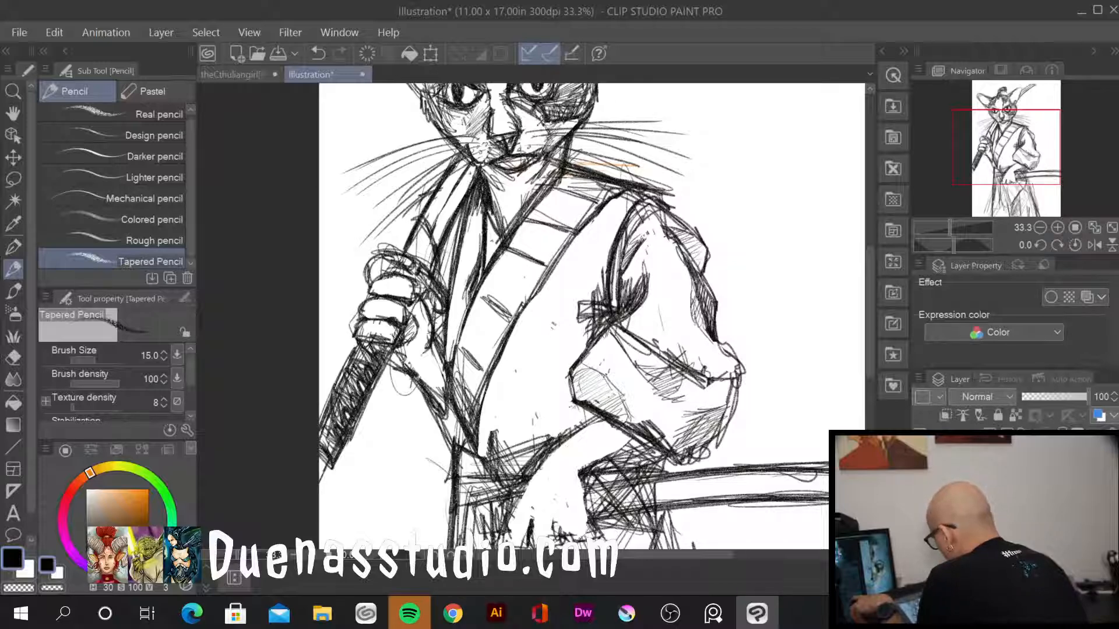
left_click_drag(527, 213, 549, 180)
left_click_drag(521, 222, 563, 149)
left_click_drag(539, 195, 567, 143)
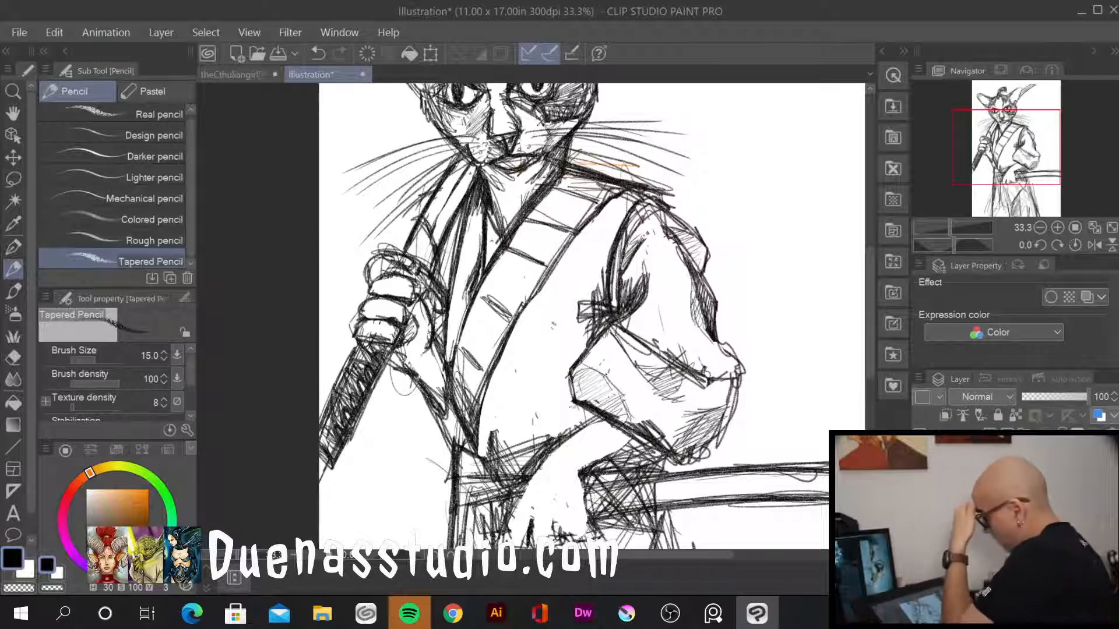
scroll(610, 198, "down", 3)
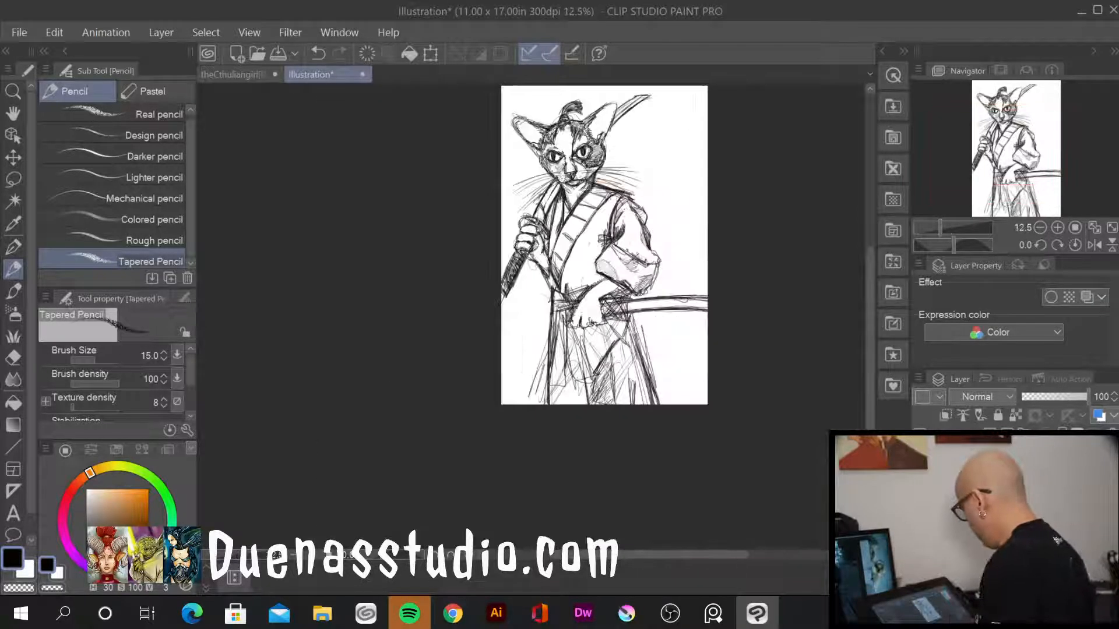
left_click_drag(686, 348, 610, 356)
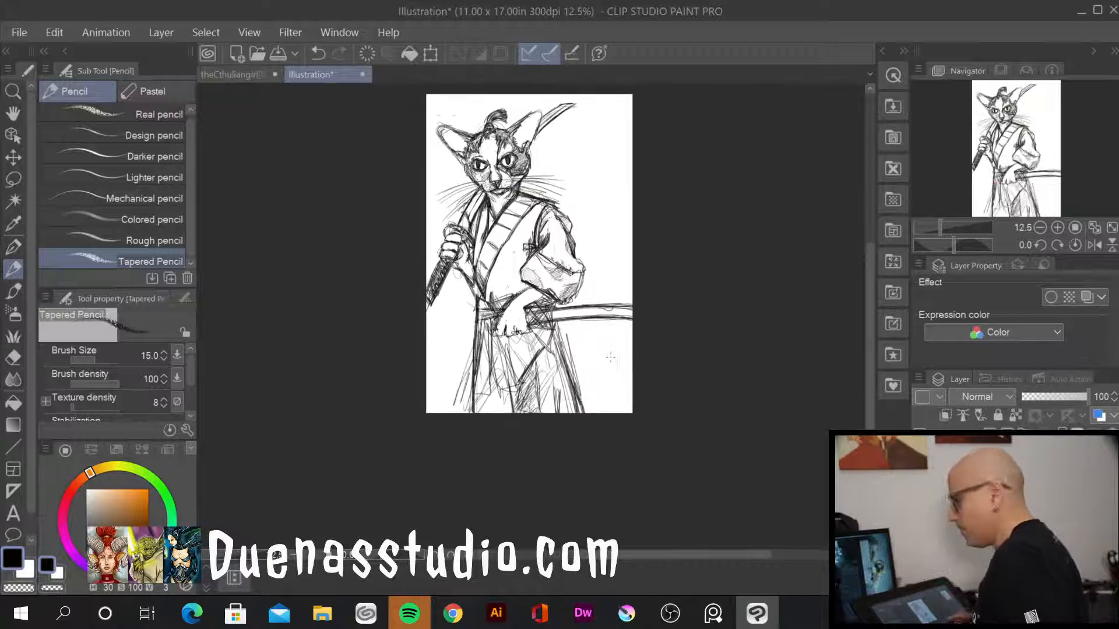
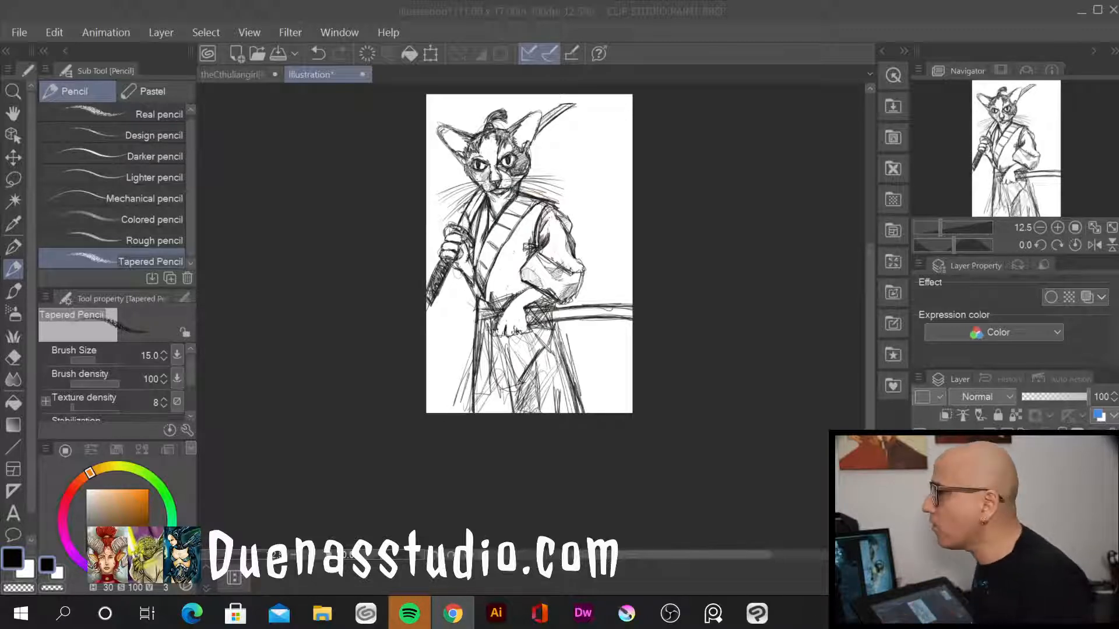
key("alt+Tab")
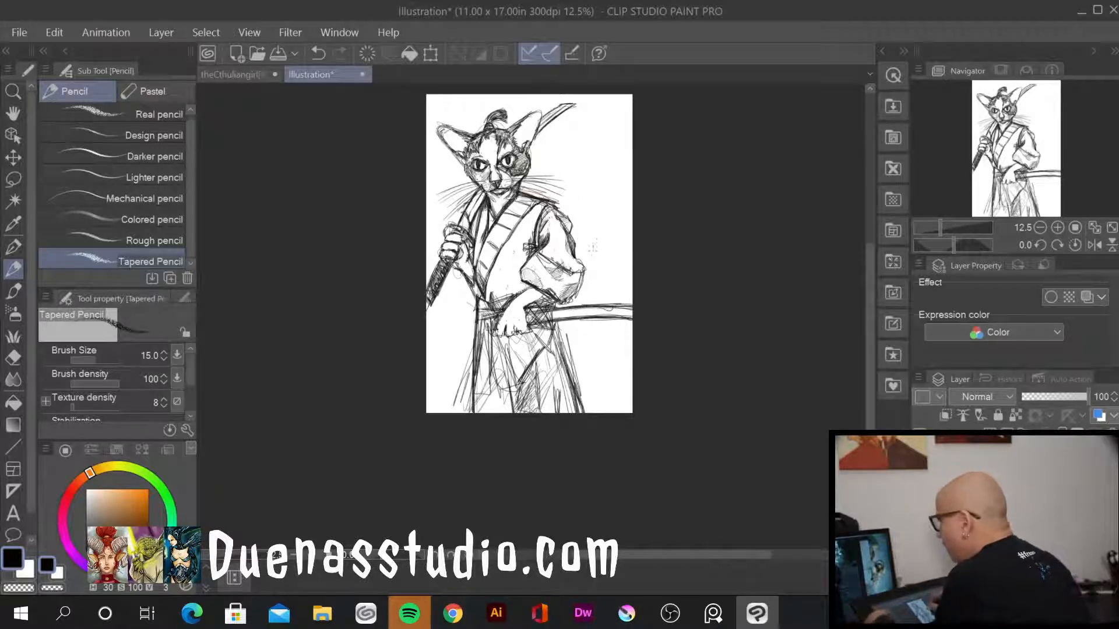
Draw a curved fold on the chest beside the bent arm's armhole seam and hatch the area down to the tie
scroll(601, 252, "up", 3)
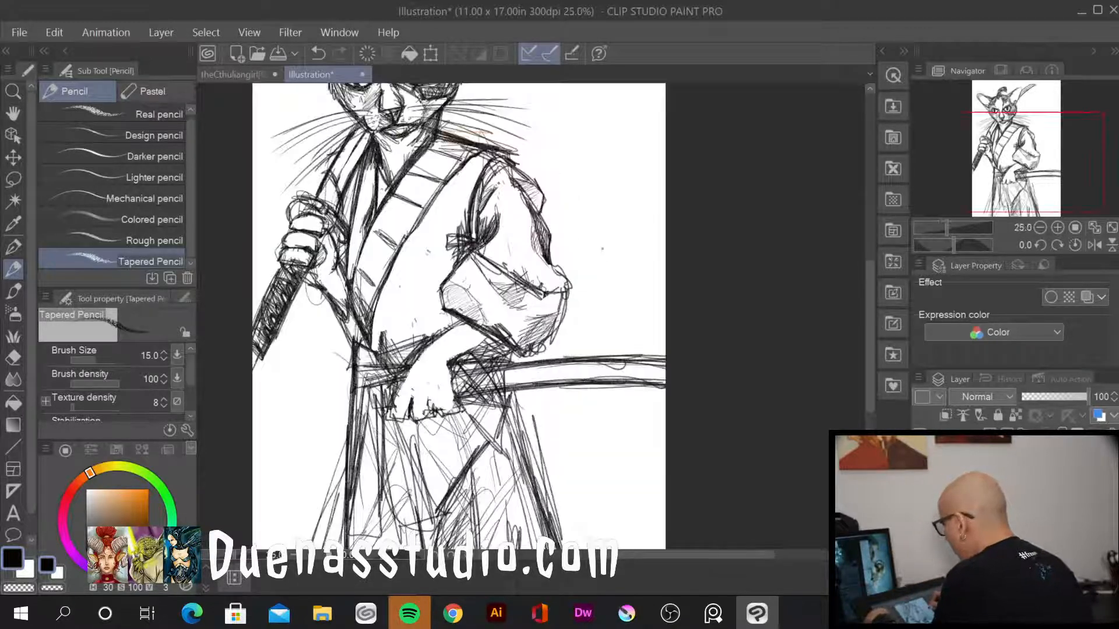
left_click_drag(554, 286, 698, 179)
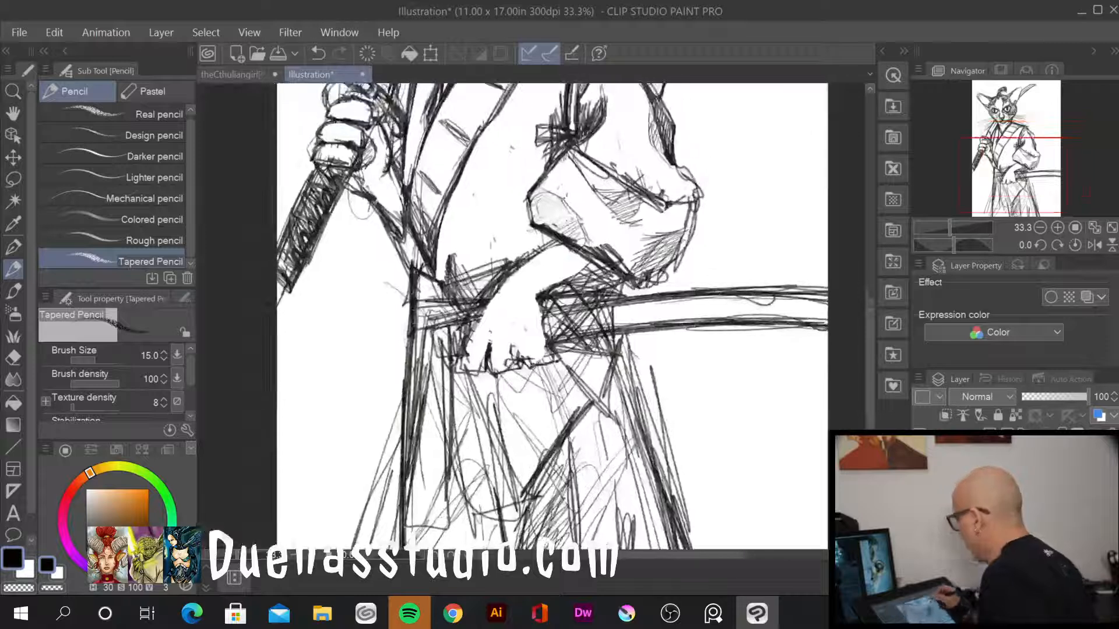
left_click_drag(724, 223, 729, 366)
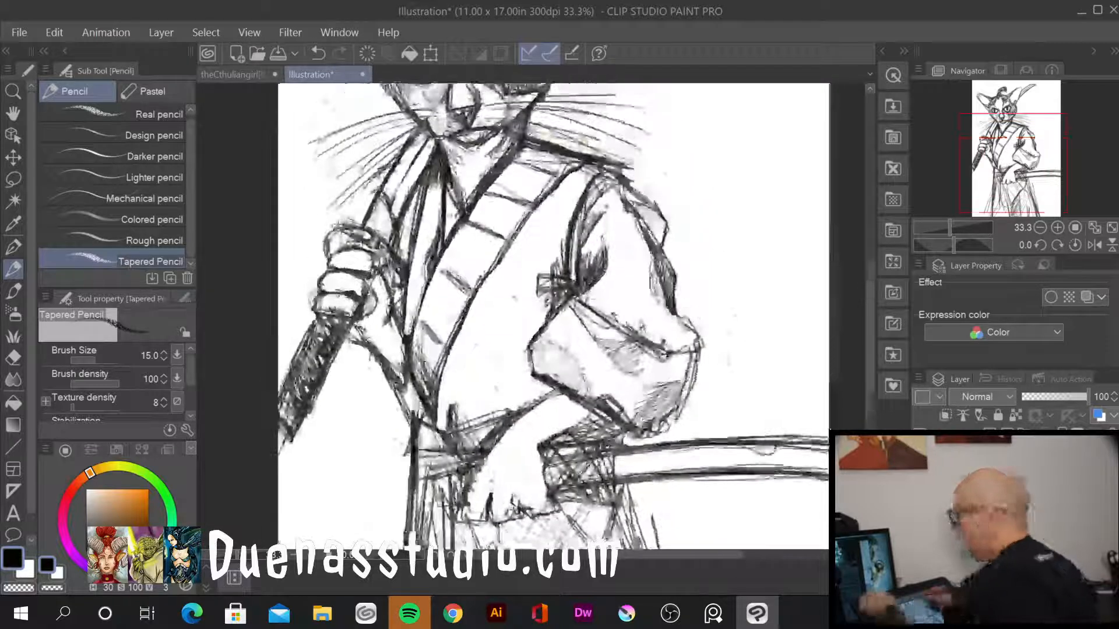
left_click_drag(547, 208, 544, 315)
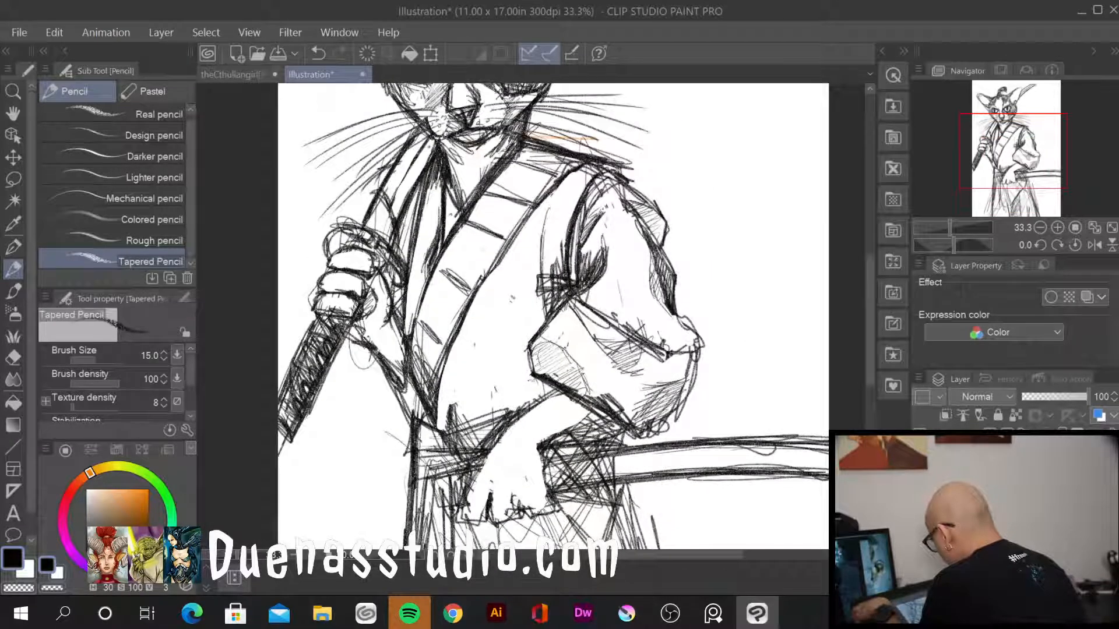
left_click_drag(545, 233, 539, 300)
left_click_drag(554, 213, 540, 285)
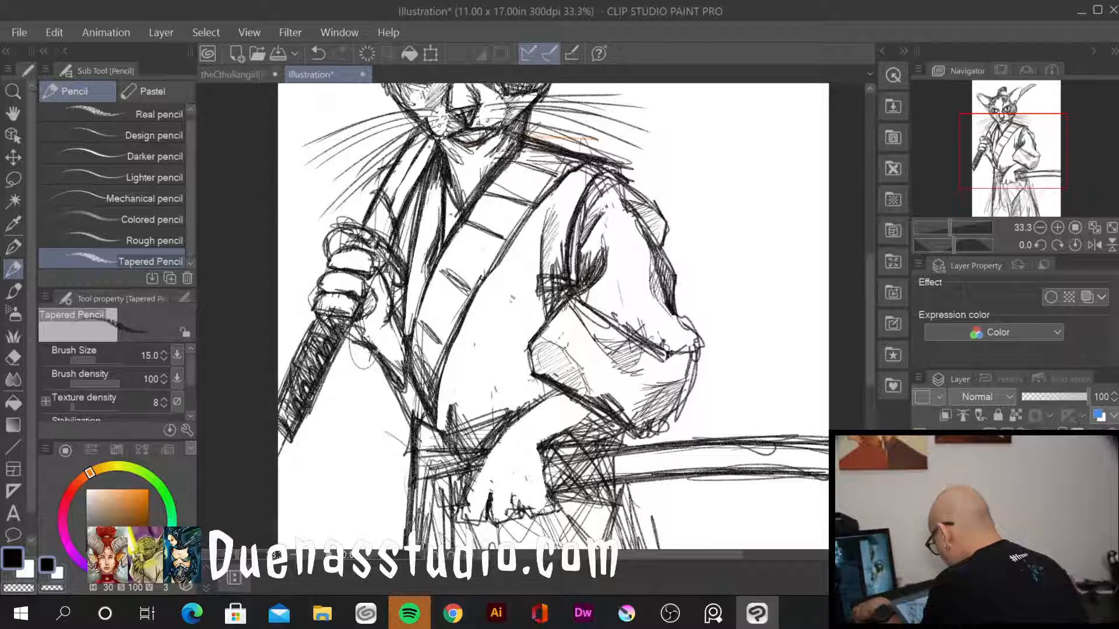
mouse_move(547, 248)
left_mouse_down()
mouse_move(540, 300)
mouse_move(541, 272)
left_mouse_up()
mouse_move(554, 222)
left_mouse_down()
mouse_move(543, 261)
mouse_move(547, 241)
mouse_move(543, 251)
left_mouse_up()
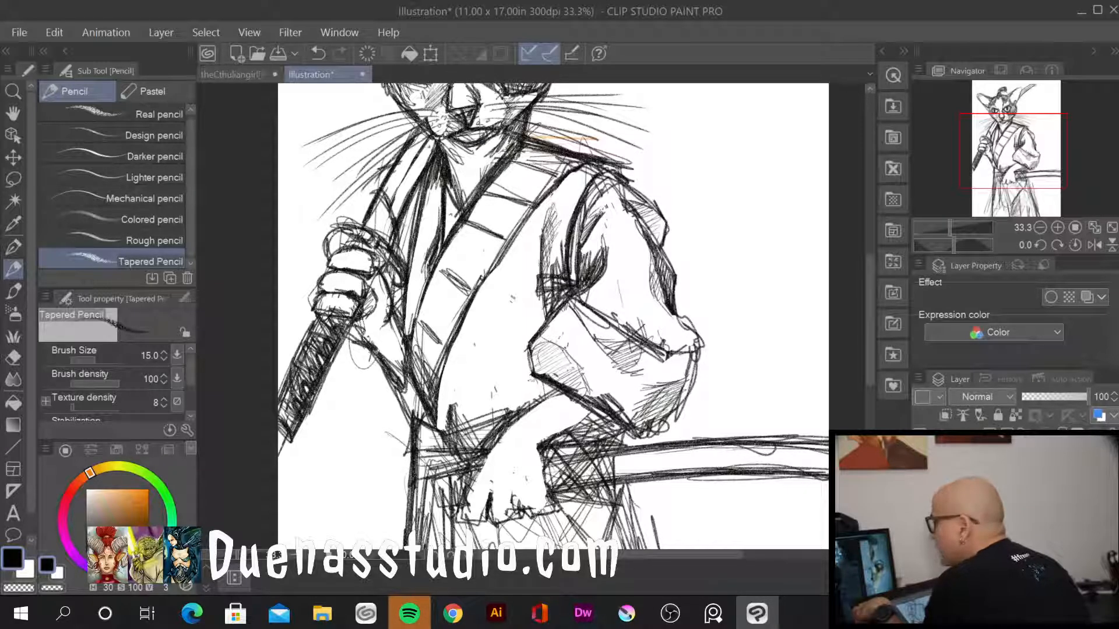
Draw long vertical fold lines on the robe's front from the chest beside the lapel down to the belt
left_click_drag(507, 296, 496, 408)
mouse_move(505, 317)
left_mouse_down()
mouse_move(499, 409)
mouse_move(489, 417)
left_mouse_up()
left_click_drag(495, 373, 491, 430)
left_click_drag(499, 341, 488, 425)
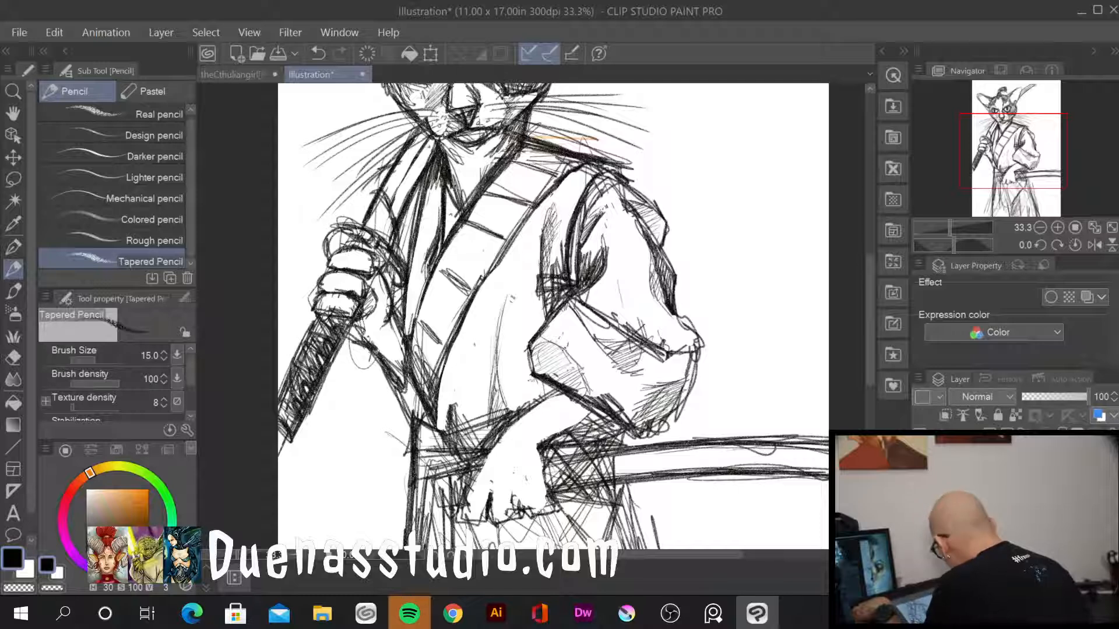
left_click_drag(495, 296, 499, 410)
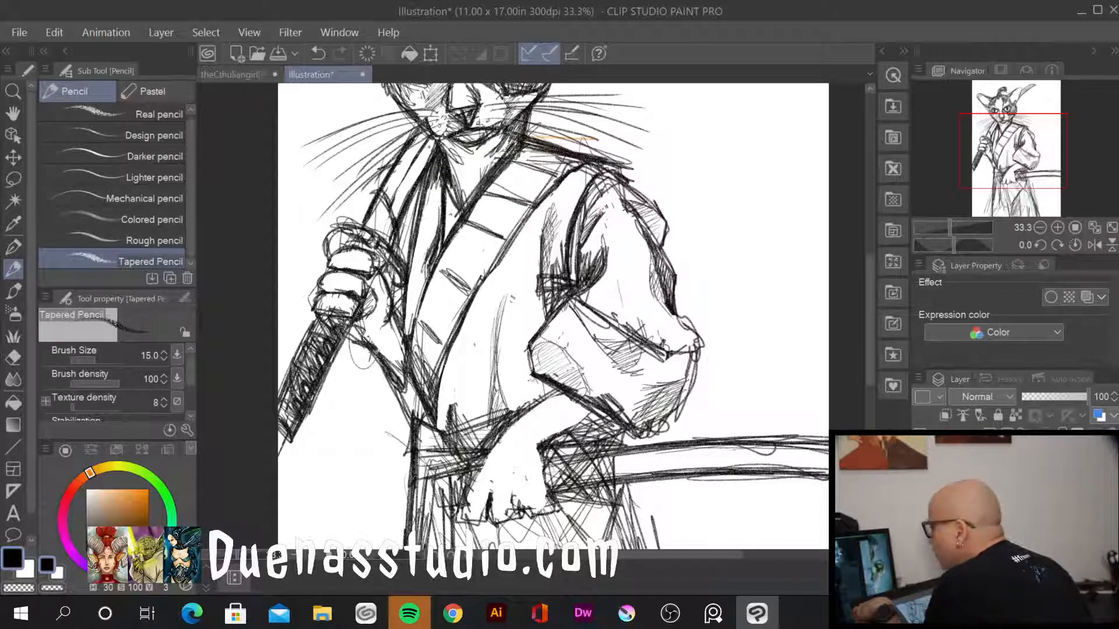
mouse_move(471, 341)
left_mouse_down()
mouse_move(454, 419)
mouse_move(461, 445)
left_mouse_up()
left_click_drag(466, 377, 470, 418)
left_click_drag(475, 349, 462, 446)
left_click_drag(466, 354, 462, 382)
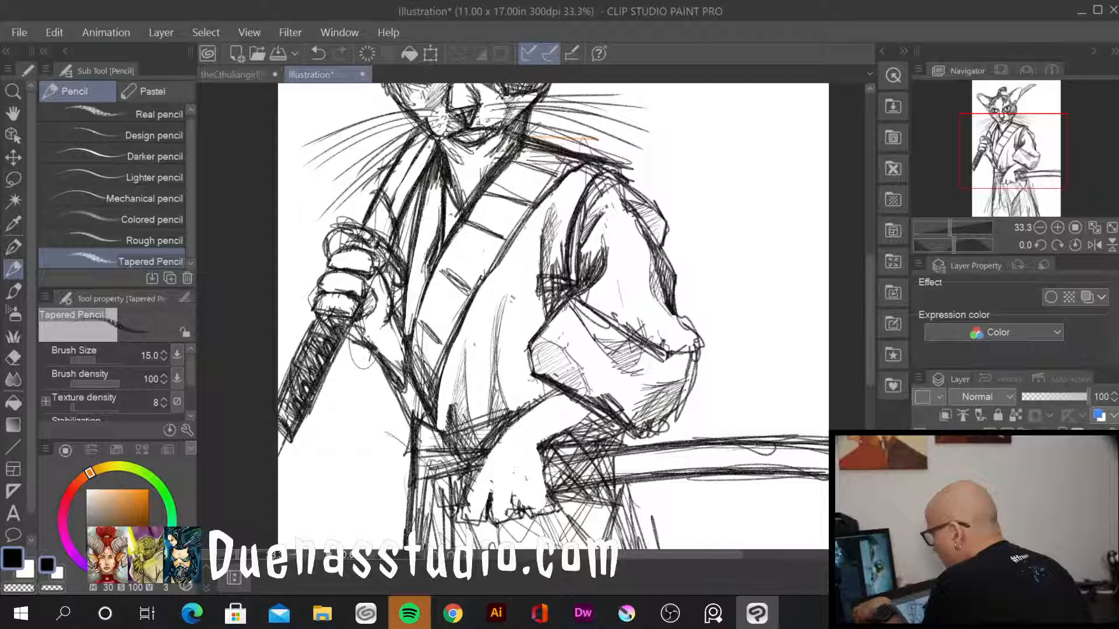
Hatch a shadow on the robe from the armpit tie down along the bent arm's cuff
left_click_drag(541, 246, 524, 347)
mouse_move(537, 278)
left_mouse_down()
mouse_move(524, 392)
mouse_move(525, 340)
left_mouse_up()
mouse_move(542, 301)
left_mouse_down()
mouse_move(525, 345)
mouse_move(528, 396)
left_mouse_up()
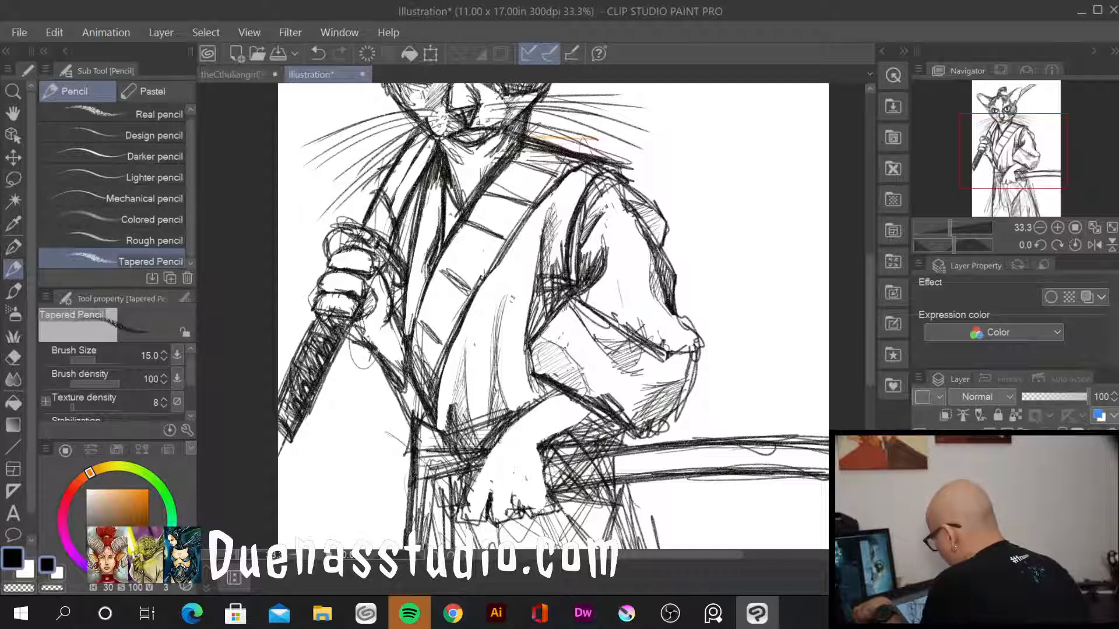
Erase the stray lines inside the two hanging belt ends below the paw and redraw their inner edges
left_click_drag(717, 500, 698, 250)
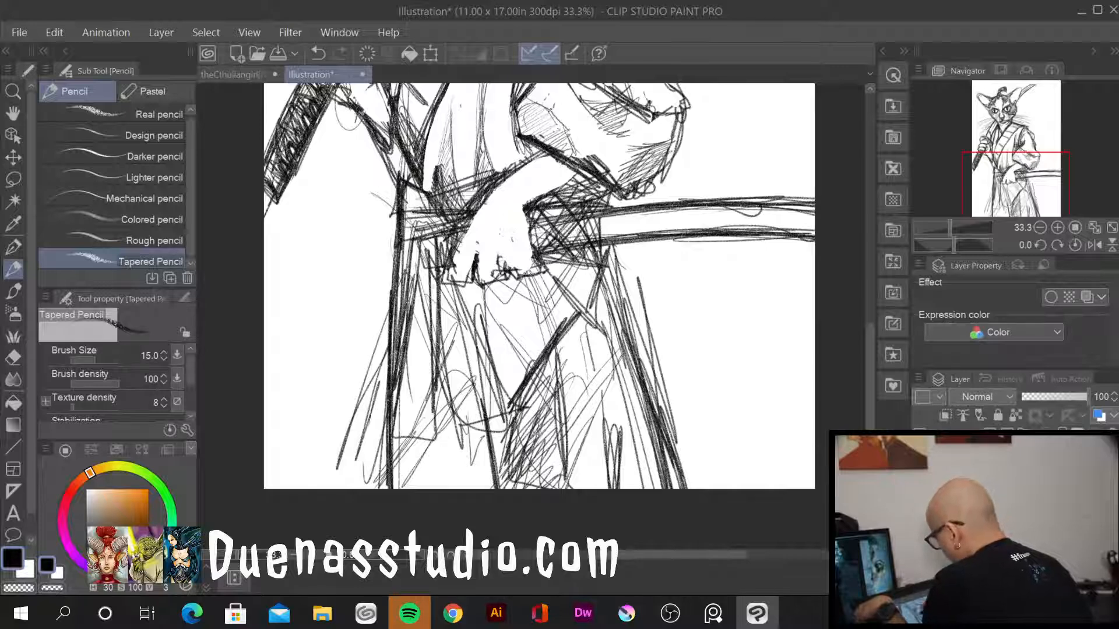
mouse_move(423, 279)
left_mouse_down()
mouse_move(414, 400)
mouse_move(427, 403)
mouse_move(410, 372)
mouse_move(426, 285)
mouse_move(469, 411)
mouse_move(466, 314)
mouse_move(455, 337)
mouse_move(485, 407)
left_mouse_up()
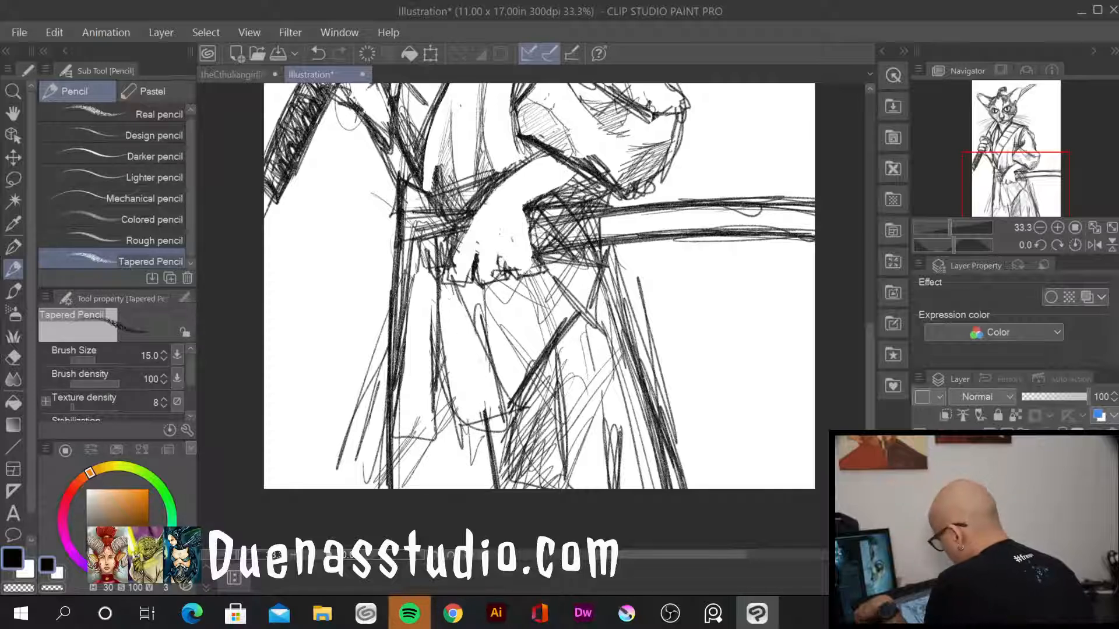
mouse_move(436, 285)
left_mouse_down()
mouse_move(458, 422)
mouse_move(495, 430)
mouse_move(459, 300)
mouse_move(483, 409)
left_mouse_up()
mouse_move(436, 375)
left_mouse_down()
mouse_move(438, 443)
mouse_move(390, 438)
mouse_move(427, 410)
mouse_move(434, 318)
left_mouse_up()
Add short crosswise strokes down the length of both hanging belt ends
mouse_move(411, 329)
left_mouse_down()
mouse_move(433, 318)
mouse_move(428, 304)
left_mouse_up()
left_click_drag(409, 309, 433, 299)
left_click_drag(414, 294, 434, 272)
left_click_drag(448, 324, 462, 318)
mouse_move(444, 330)
left_mouse_down()
mouse_move(462, 323)
mouse_move(466, 360)
left_mouse_up()
mouse_move(448, 369)
left_mouse_down()
mouse_move(469, 359)
mouse_move(474, 367)
left_mouse_up()
left_click_drag(462, 390, 474, 383)
left_click_drag(459, 406, 476, 403)
left_click_drag(463, 413, 479, 397)
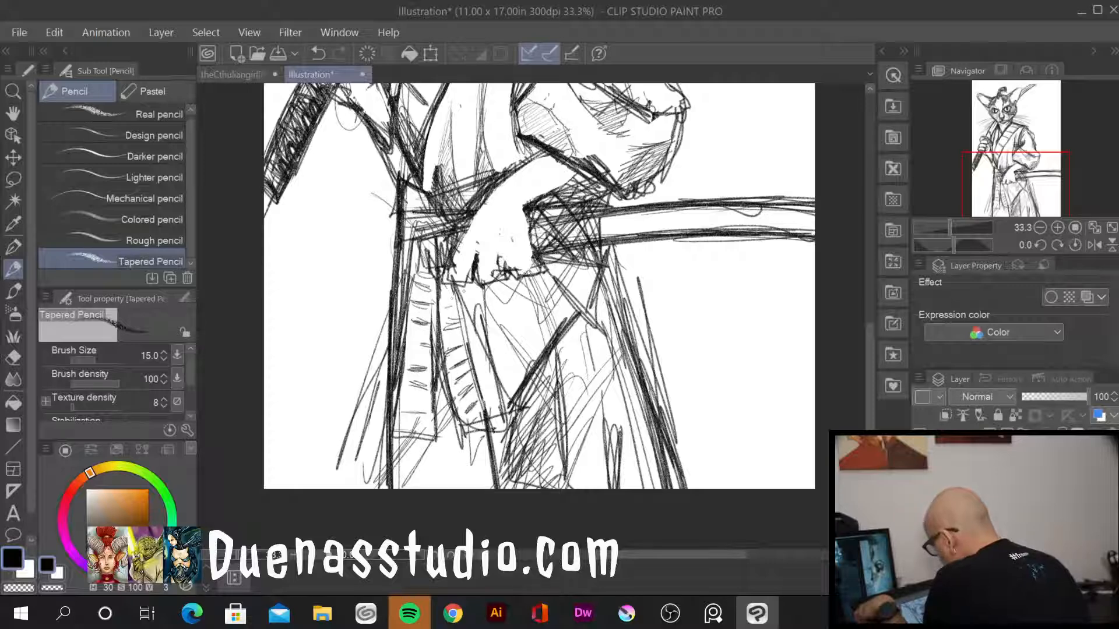
left_click_drag(457, 300, 484, 410)
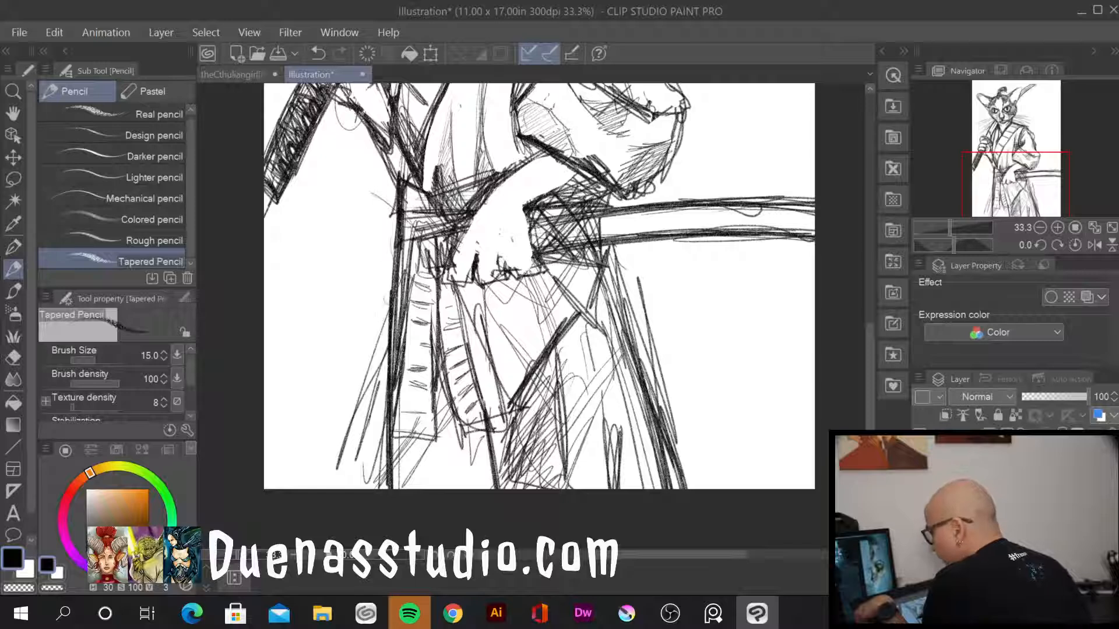
Erase the loose flared lines outside the skirt on the side of the hanging belt ends
left_click_drag(385, 318, 367, 475)
left_click_drag(361, 384, 341, 466)
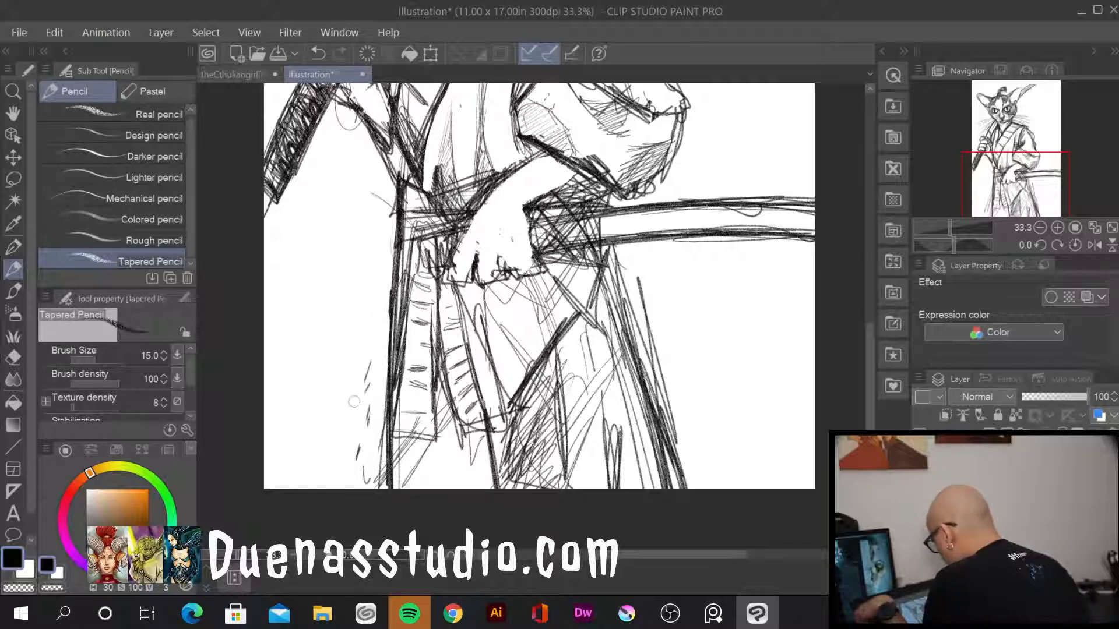
left_click_drag(366, 364, 382, 455)
left_click_drag(379, 344, 380, 475)
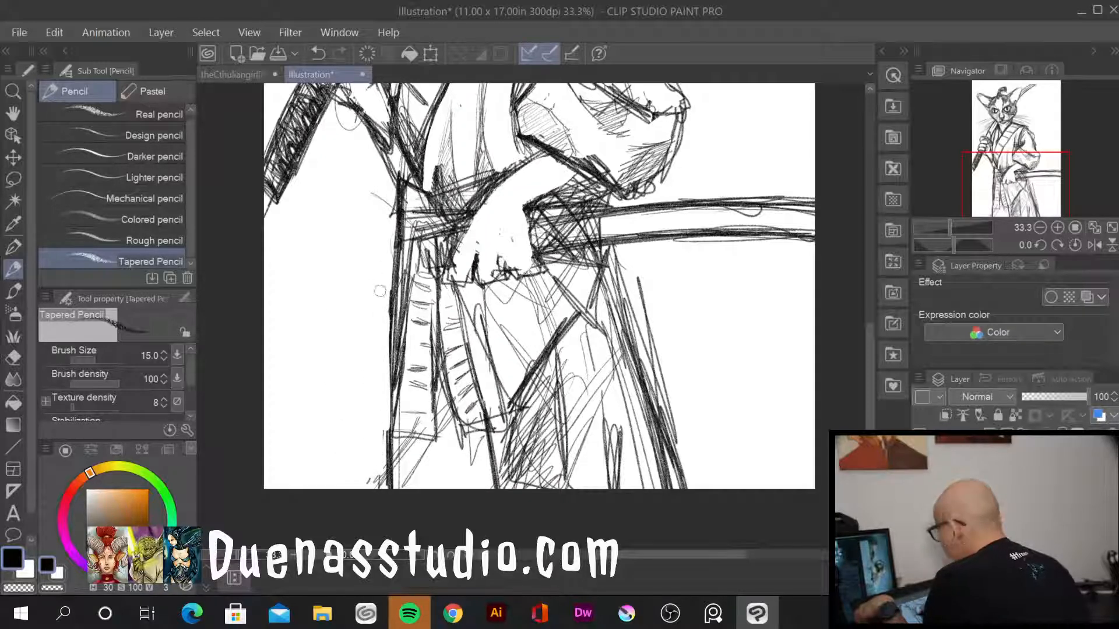
Redraw the skirt's outer edge beside the belt ends with a slight bulge at the hip and hatch it dark
mouse_move(393, 238)
left_mouse_down()
mouse_move(374, 293)
mouse_move(388, 434)
left_mouse_up()
mouse_move(393, 251)
left_mouse_down()
mouse_move(376, 290)
mouse_move(397, 409)
left_mouse_up()
left_click_drag(392, 332, 384, 357)
left_click_drag(380, 299, 381, 343)
left_click_drag(395, 346, 390, 374)
mouse_move(395, 231)
left_mouse_down()
mouse_move(371, 291)
mouse_move(375, 266)
mouse_move(386, 418)
left_mouse_up()
left_click_drag(387, 411, 380, 465)
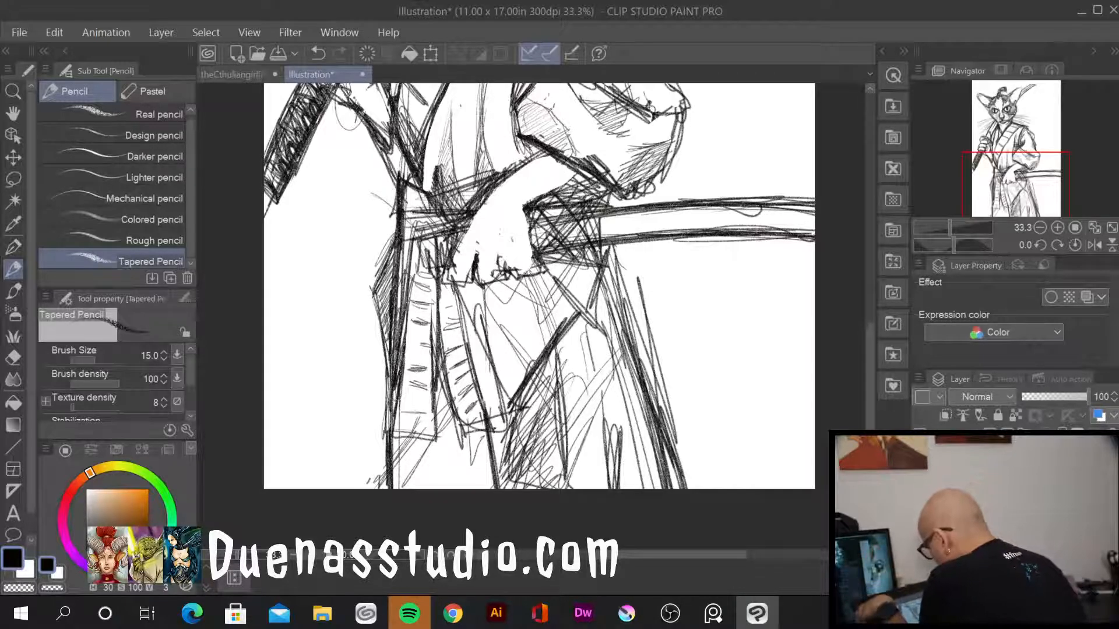
Darken the bottom hems and side edges of both hanging belt ends
left_click_drag(391, 435, 435, 438)
left_click_drag(436, 393, 435, 434)
left_click_drag(436, 318, 437, 335)
mouse_move(438, 346)
left_mouse_down()
mouse_move(458, 437)
mouse_move(514, 423)
mouse_move(499, 427)
left_mouse_up()
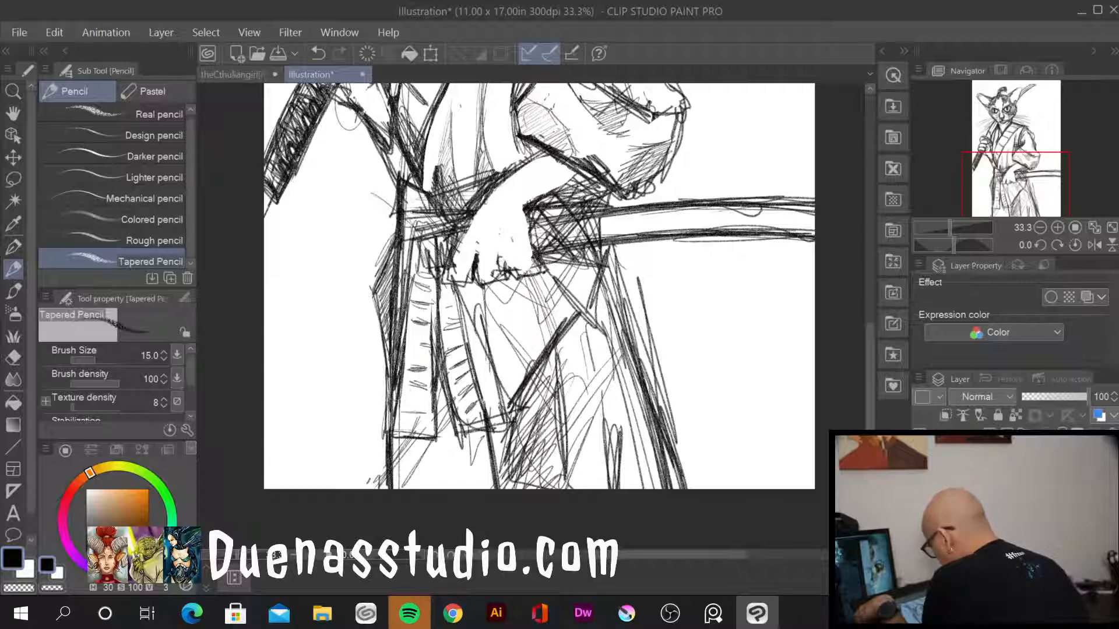
Hatch a diagonal shadow on the skirt beneath the two hanging belt ends
left_click_drag(444, 378, 428, 474)
mouse_move(465, 422)
left_mouse_down()
mouse_move(436, 489)
mouse_move(454, 491)
left_mouse_up()
left_click_drag(492, 455, 472, 490)
left_click_drag(437, 449, 402, 487)
mouse_move(420, 436)
left_mouse_down()
mouse_move(393, 481)
mouse_move(406, 459)
mouse_move(397, 465)
left_mouse_up()
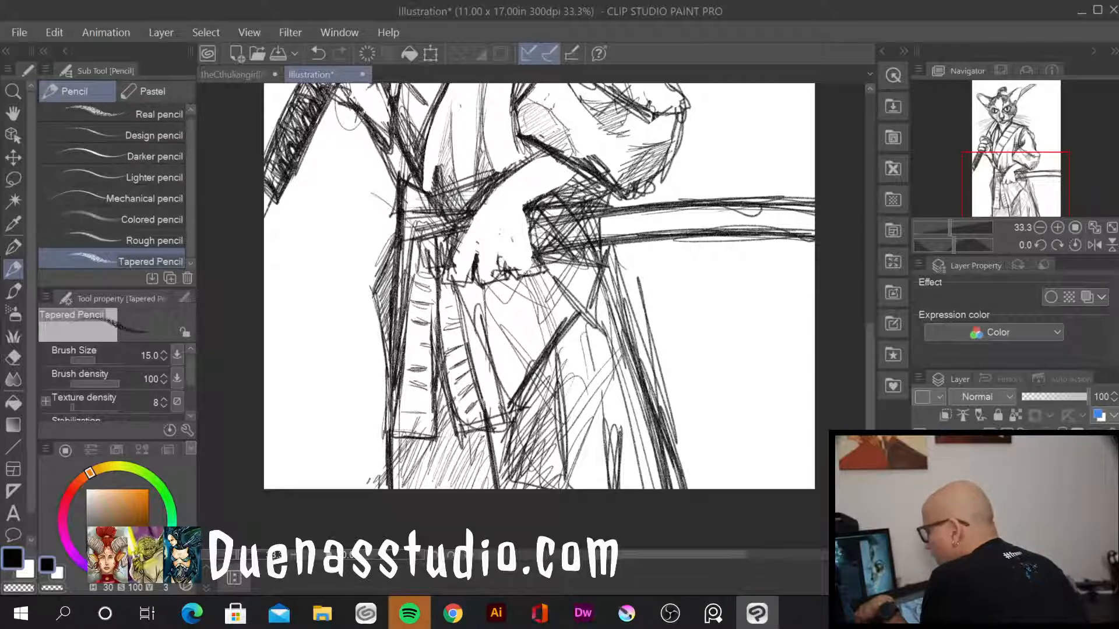
Hatch a shadow on the skirt beneath the paw, along the inner edge of the hanging belt end
mouse_move(512, 279)
left_mouse_down()
mouse_move(482, 323)
mouse_move(487, 364)
mouse_move(485, 342)
left_mouse_up()
left_click_drag(503, 316, 490, 373)
left_click_drag(509, 327, 494, 388)
mouse_move(516, 322)
left_mouse_down()
mouse_move(500, 383)
mouse_move(494, 343)
left_mouse_up()
left_click_drag(491, 288, 479, 323)
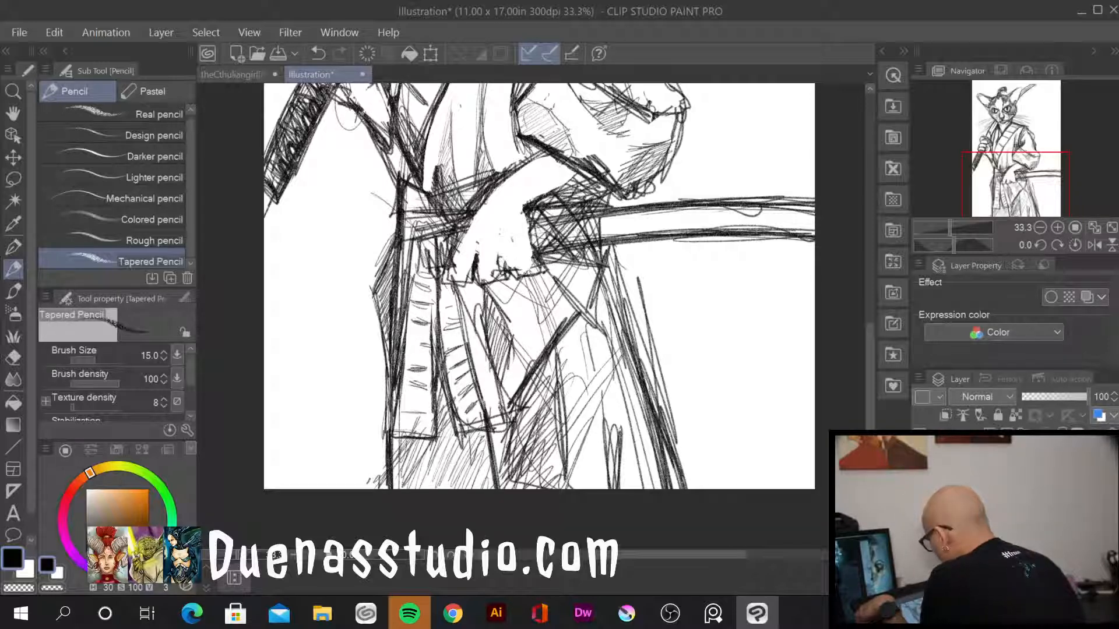
Darken the lower paw's side outline, define its rounded toes, and deepen the gaps between them
mouse_move(525, 207)
left_mouse_down()
mouse_move(532, 269)
mouse_move(507, 279)
left_mouse_up()
left_click_drag(527, 269, 504, 277)
left_click_drag(539, 265, 526, 279)
left_click_drag(509, 255, 500, 261)
mouse_move(496, 273)
left_mouse_down()
mouse_move(509, 282)
mouse_move(476, 284)
left_mouse_up()
left_click_drag(486, 287, 508, 286)
mouse_move(450, 263)
left_mouse_down()
mouse_move(444, 279)
mouse_move(474, 282)
left_mouse_up()
left_click_drag(453, 266, 458, 286)
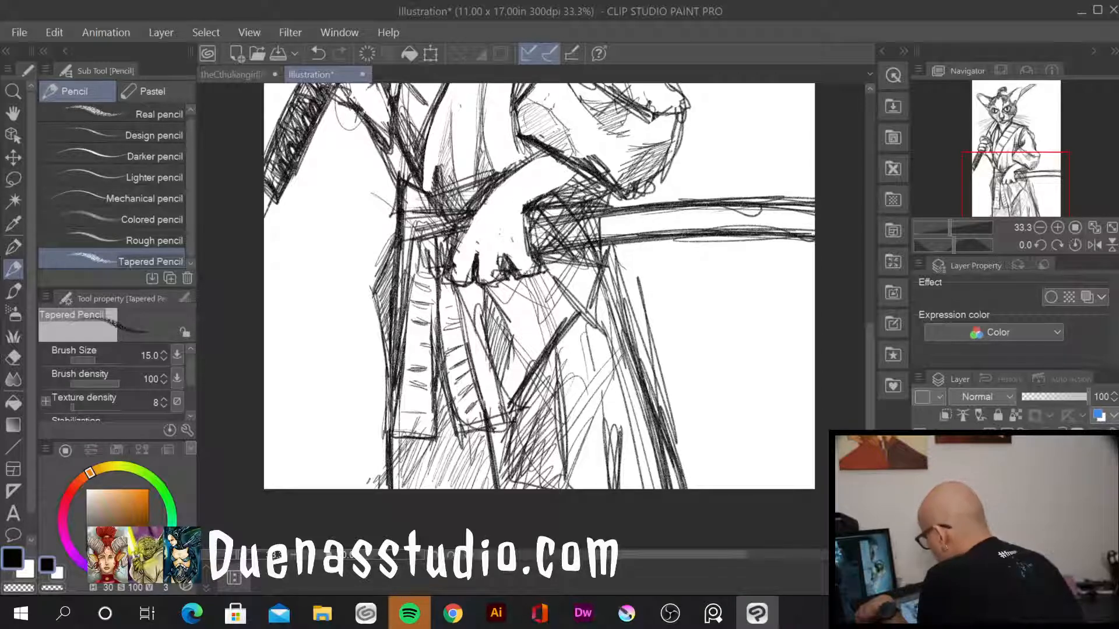
Add short dark strokes to the belt knot beside the lower paw
mouse_move(420, 241)
left_mouse_down()
mouse_move(443, 235)
mouse_move(428, 270)
left_mouse_up()
left_click_drag(422, 271, 445, 262)
left_click_drag(435, 239, 437, 268)
Darken the upper and lower edges of the scabbard and clear the stray lines above its upper edge
left_click_drag(457, 232, 643, 206)
left_click_drag(550, 221, 683, 204)
left_click_drag(571, 249, 814, 234)
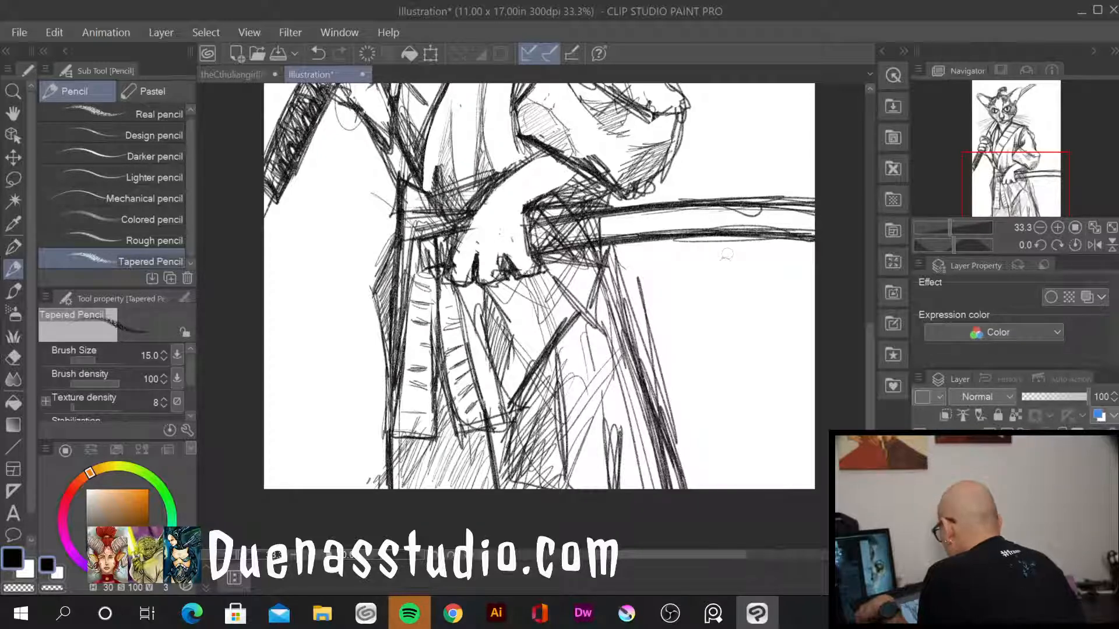
mouse_move(674, 199)
left_mouse_down()
mouse_move(835, 201)
mouse_move(629, 204)
left_mouse_up()
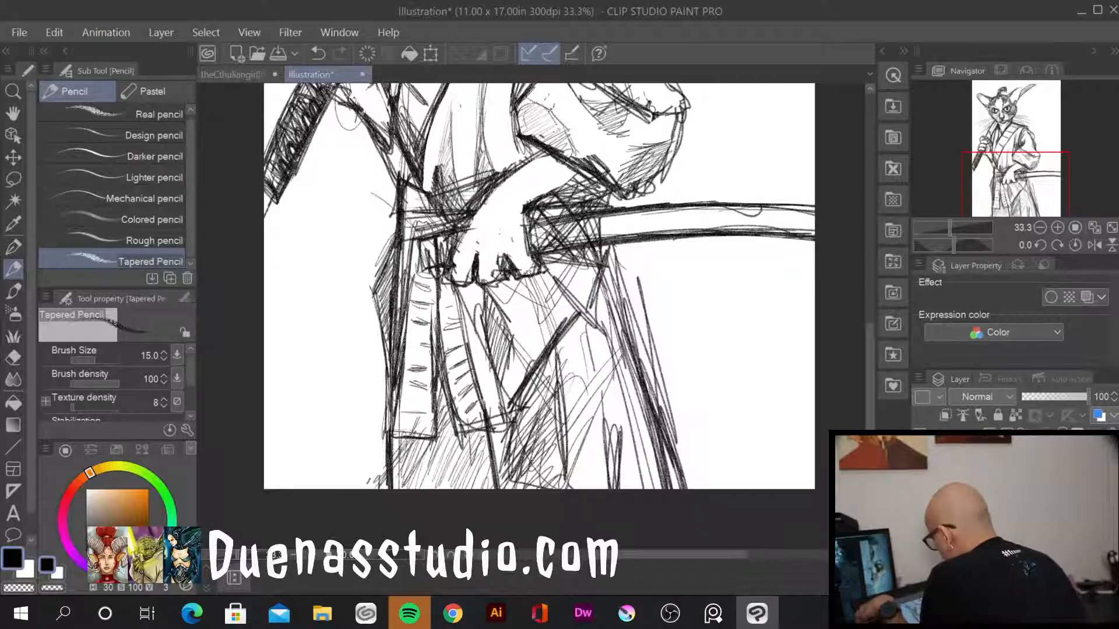
Darken the robe flap's edge beneath the scabbard and erase the rough sketch lines on the skirt below the paw
mouse_move(547, 270)
left_mouse_down()
mouse_move(591, 316)
mouse_move(608, 243)
mouse_move(556, 293)
mouse_move(574, 309)
mouse_move(549, 264)
left_mouse_up()
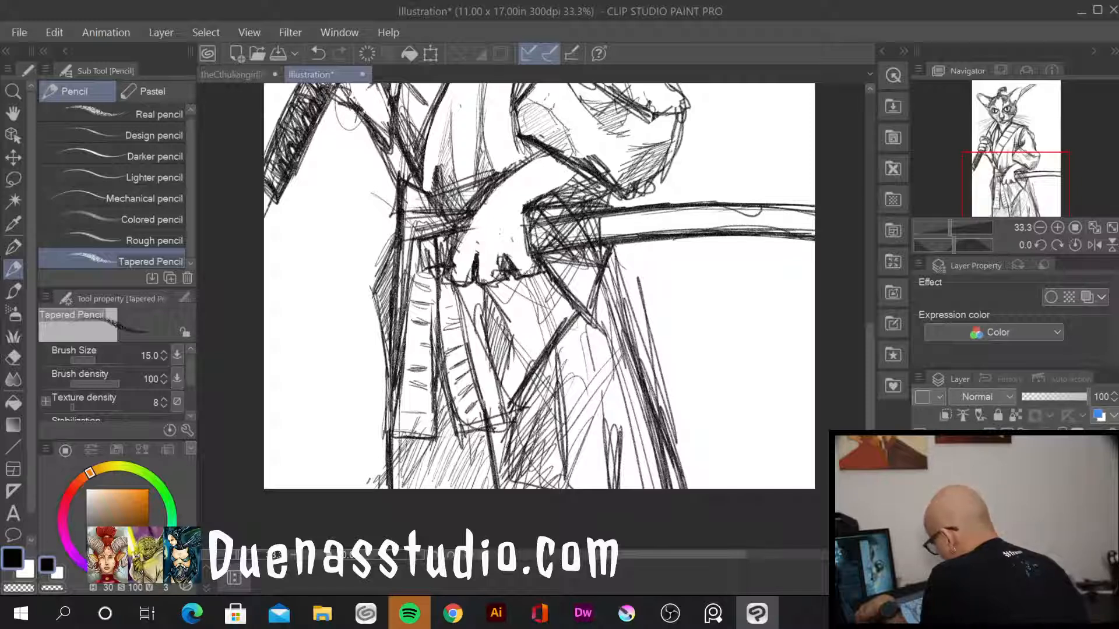
left_click_drag(571, 315, 522, 388)
mouse_move(539, 326)
left_mouse_down()
mouse_move(526, 291)
mouse_move(550, 323)
left_mouse_up()
mouse_move(514, 286)
left_mouse_down()
mouse_move(521, 349)
mouse_move(539, 294)
mouse_move(573, 341)
mouse_move(570, 377)
mouse_move(545, 402)
mouse_move(571, 348)
mouse_move(592, 408)
mouse_move(561, 409)
mouse_move(594, 360)
mouse_move(611, 362)
left_mouse_up()
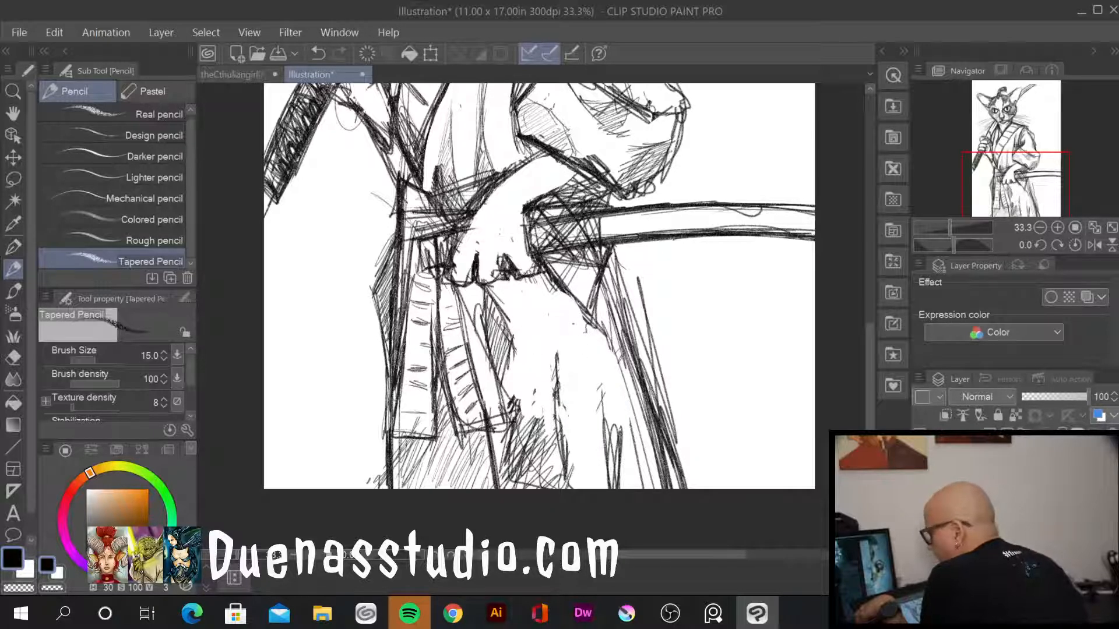
Redraw the long skirt folds running down from the robe flap's edge and hatch the shadow between them
mouse_move(552, 285)
left_mouse_down()
mouse_move(523, 324)
mouse_move(510, 408)
mouse_move(512, 396)
left_mouse_up()
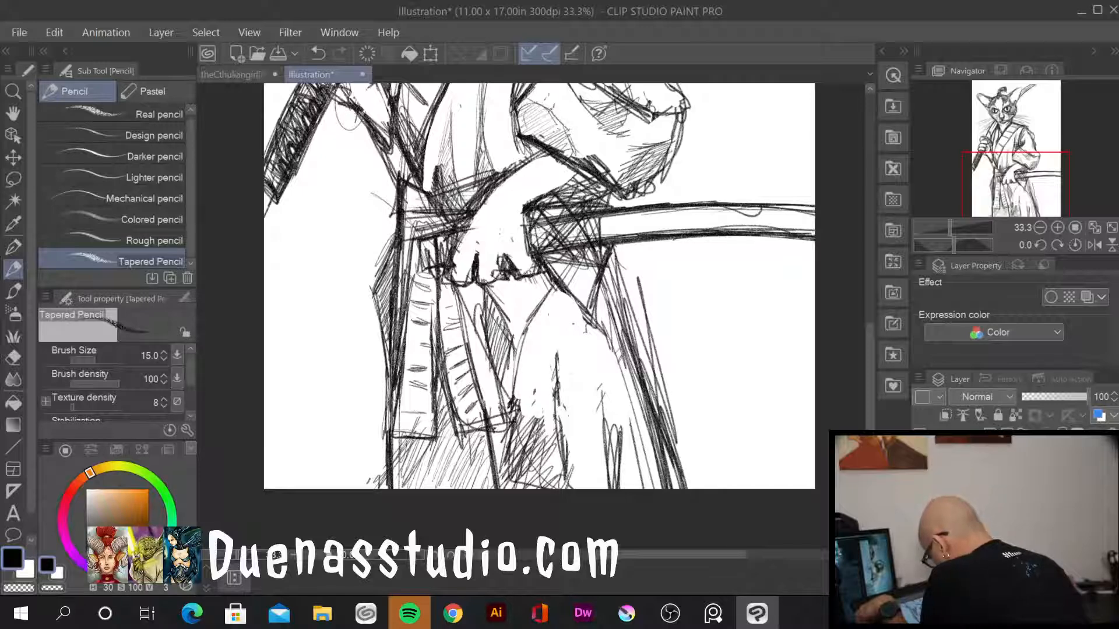
left_click_drag(549, 284, 539, 425)
mouse_move(543, 309)
left_mouse_down()
mouse_move(519, 357)
mouse_move(519, 427)
mouse_move(550, 284)
mouse_move(537, 405)
left_mouse_up()
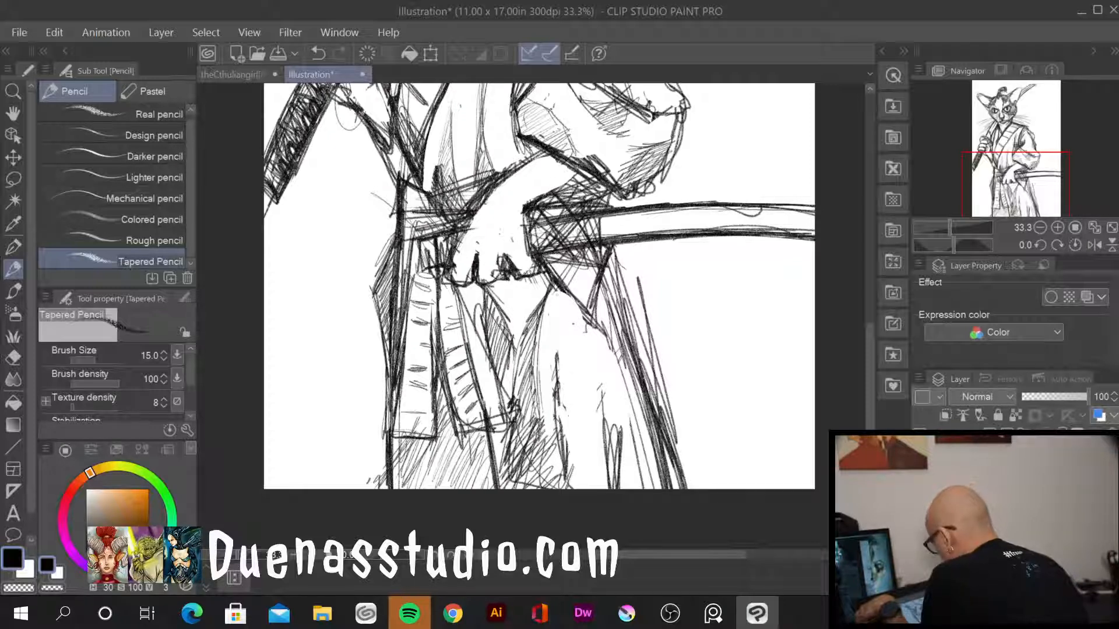
left_click_drag(554, 282, 551, 338)
left_click_drag(556, 290, 554, 348)
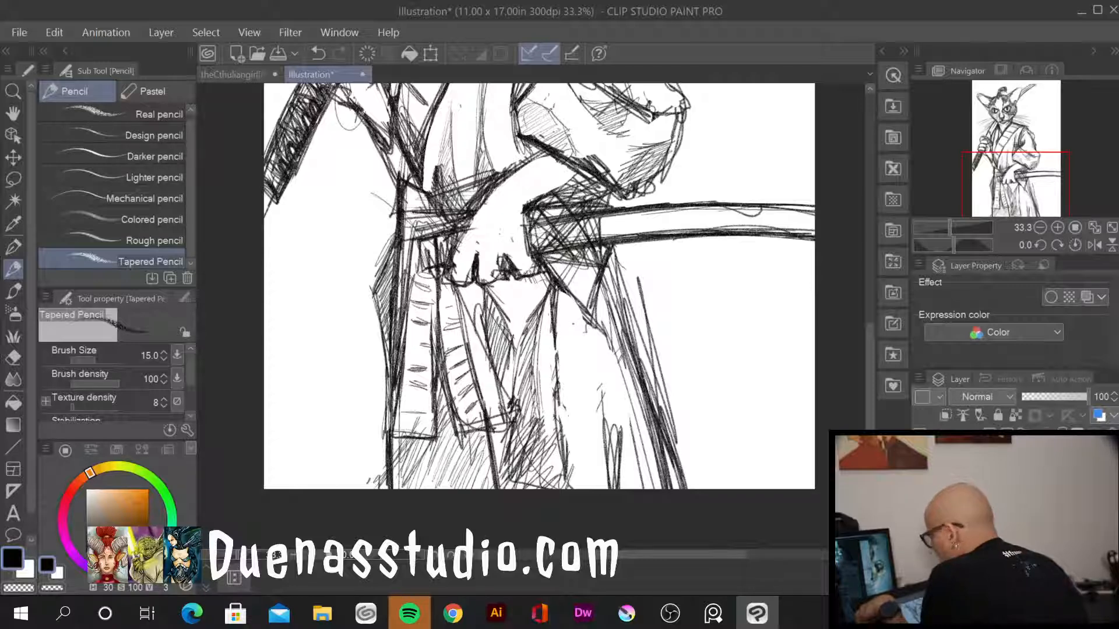
Darken the pointed robe flap under the scabbard, then outline and hatch the bunched cloth fold at the hip beside it
left_click_drag(594, 295, 567, 318)
left_click_drag(610, 257, 595, 297)
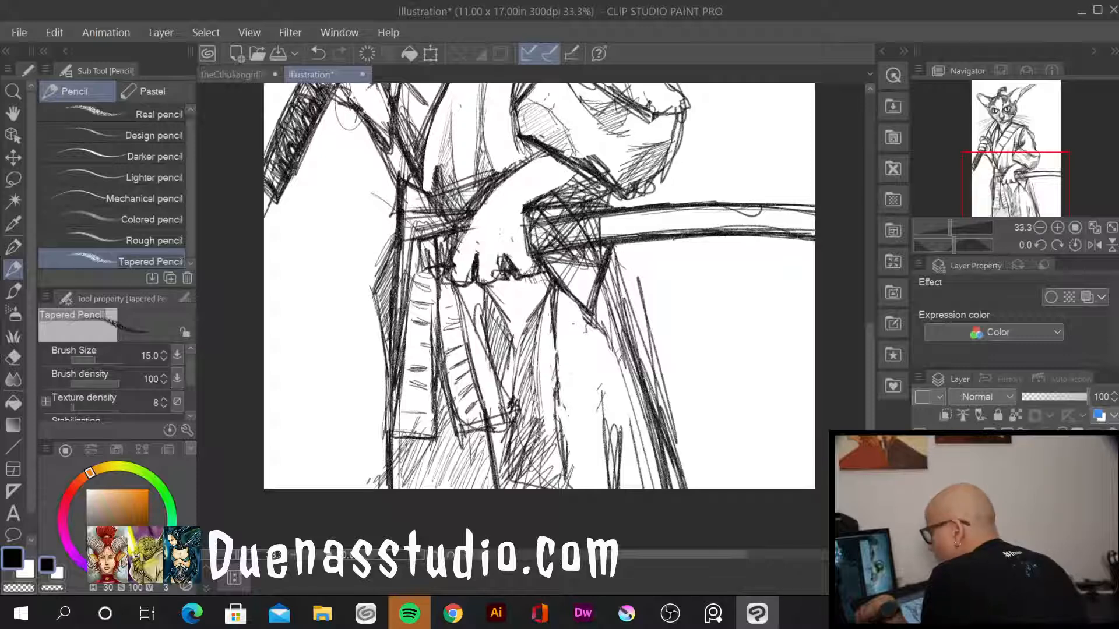
mouse_move(619, 245)
left_mouse_down()
mouse_move(621, 292)
mouse_move(653, 351)
mouse_move(668, 430)
left_mouse_up()
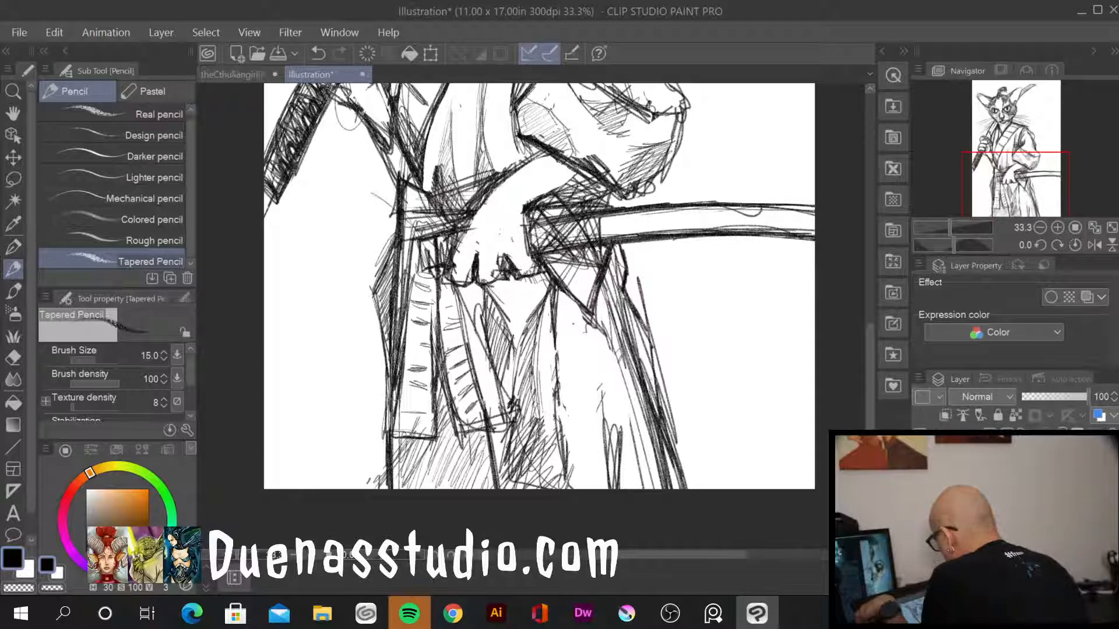
mouse_move(614, 269)
left_mouse_down()
mouse_move(610, 318)
mouse_move(637, 343)
mouse_move(627, 358)
mouse_move(629, 341)
mouse_move(611, 334)
mouse_move(633, 333)
mouse_move(622, 294)
mouse_move(644, 345)
left_mouse_up()
mouse_move(613, 312)
left_mouse_down()
mouse_move(635, 338)
mouse_move(624, 307)
left_mouse_up()
mouse_move(602, 320)
left_mouse_down()
mouse_move(621, 295)
mouse_move(623, 255)
left_mouse_up()
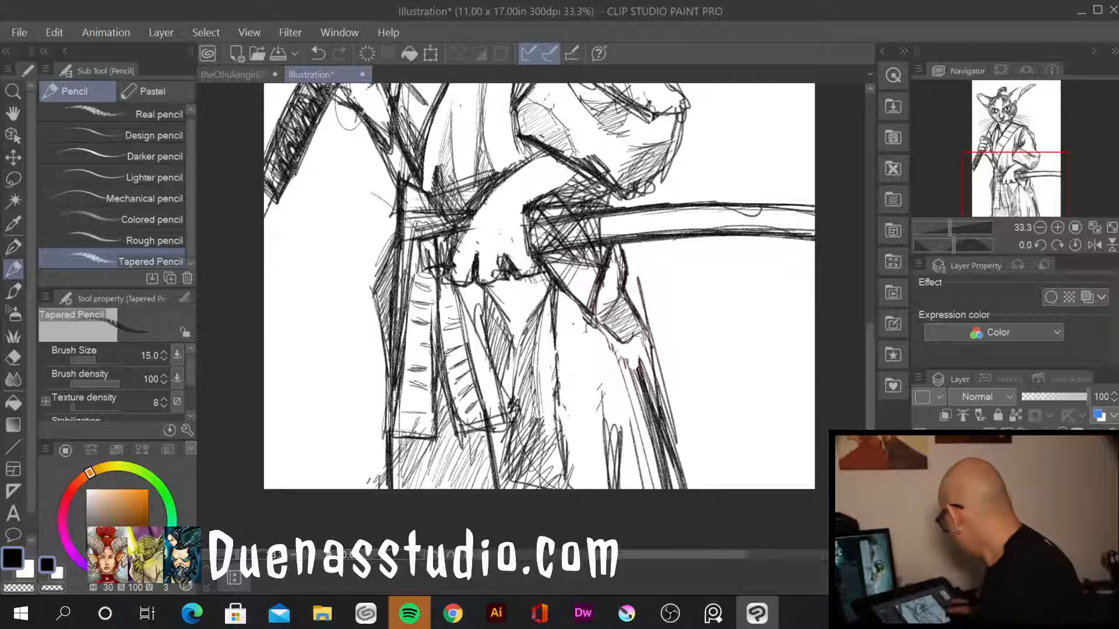
Review the character from the head down to the robe and skirt at 25% zoom
left_click_drag(868, 380, 877, 322)
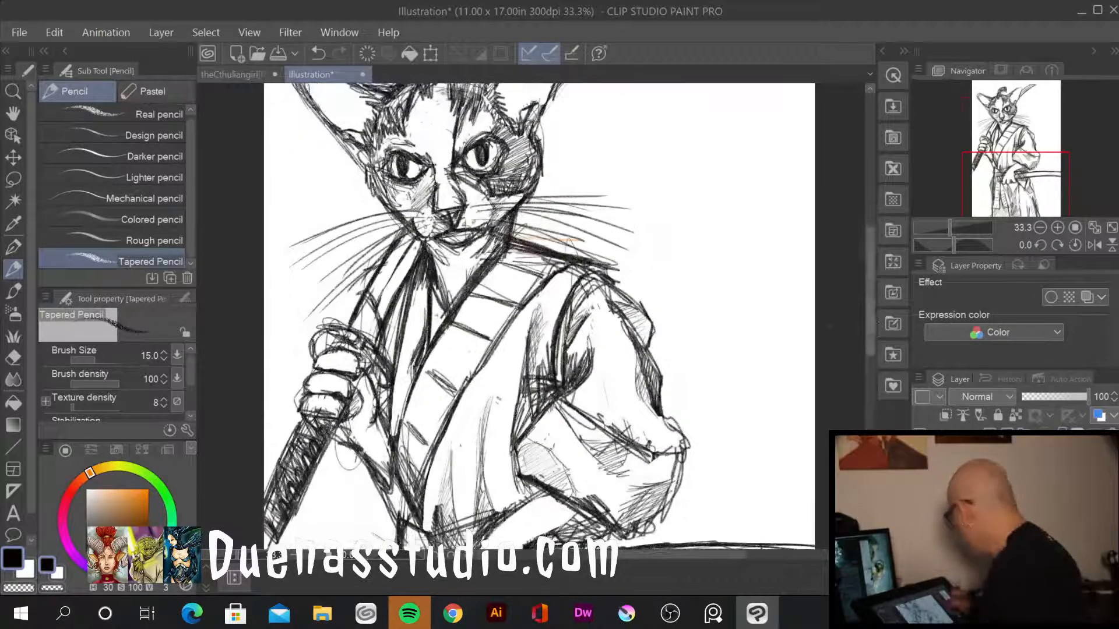
scroll(814, 327, "down", 1)
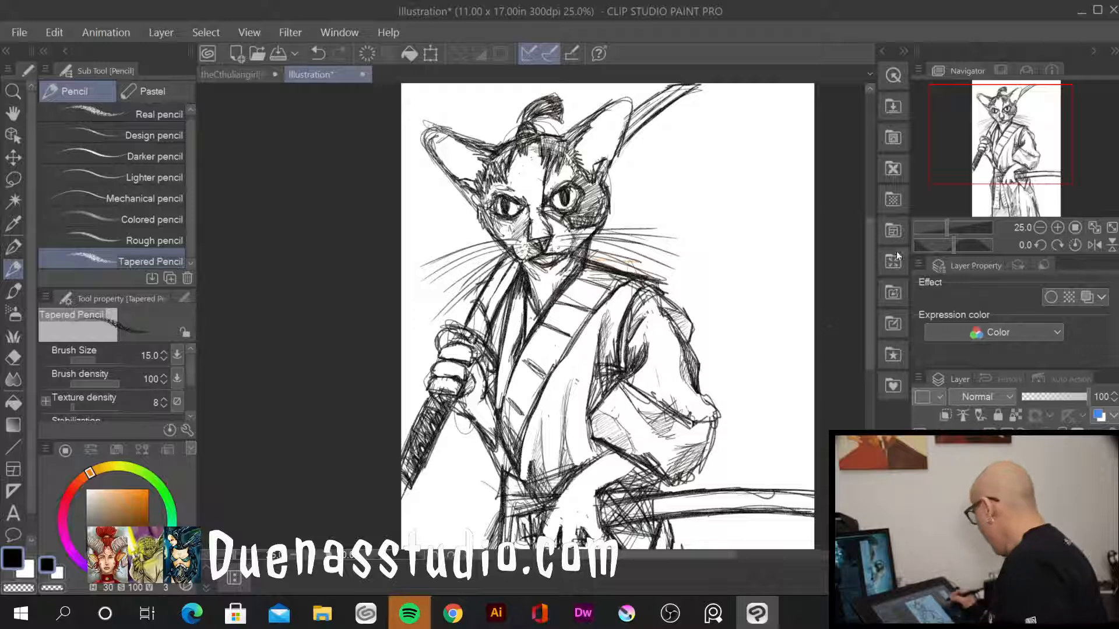
left_click_drag(867, 346, 850, 373)
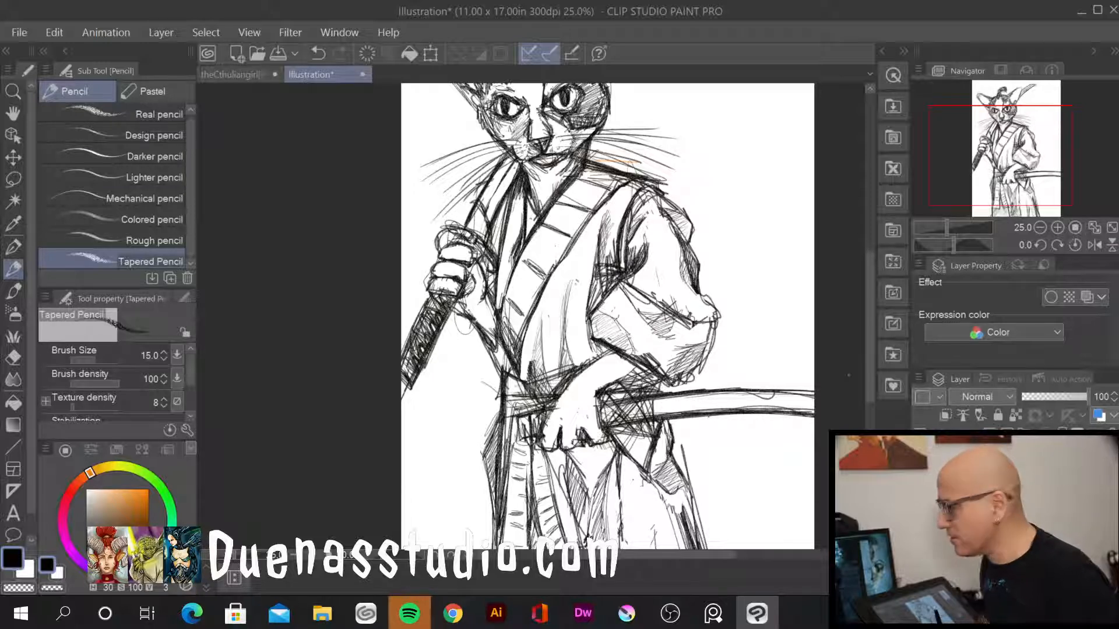
mouse_move(876, 338)
left_mouse_down()
mouse_move(874, 308)
mouse_move(869, 411)
mouse_move(849, 280)
mouse_move(868, 366)
mouse_move(860, 431)
mouse_move(858, 407)
left_mouse_up()
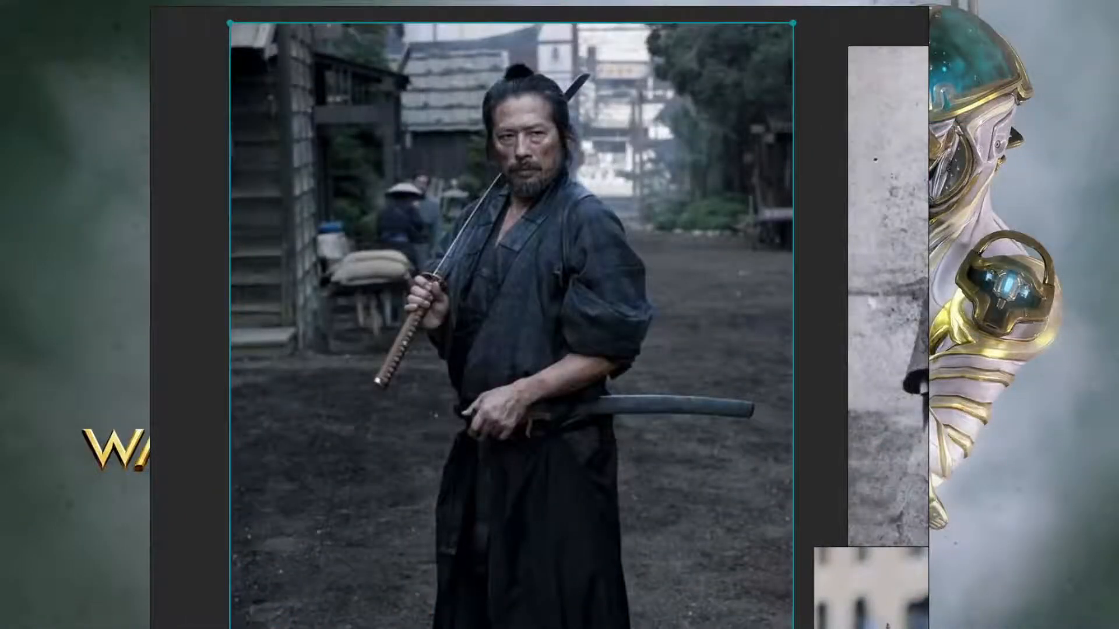
Examine the standing samurai, calico cat, seated samurai and Japanese cat print on the reference board
scroll(592, 250, "down", 5)
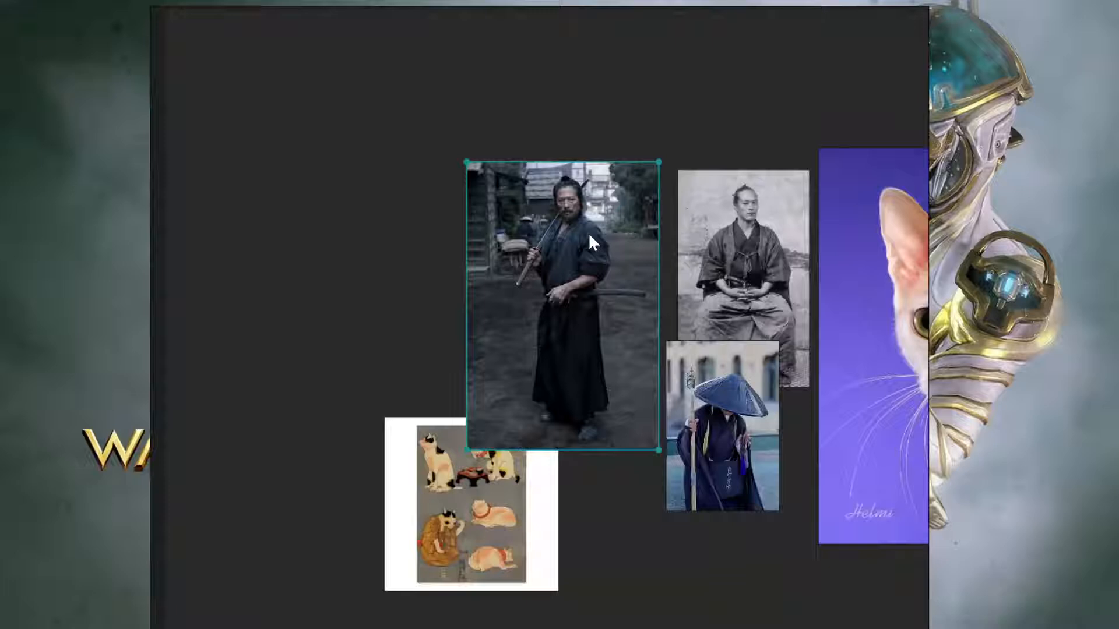
double_click(886, 252)
scroll(628, 383, "down", 5)
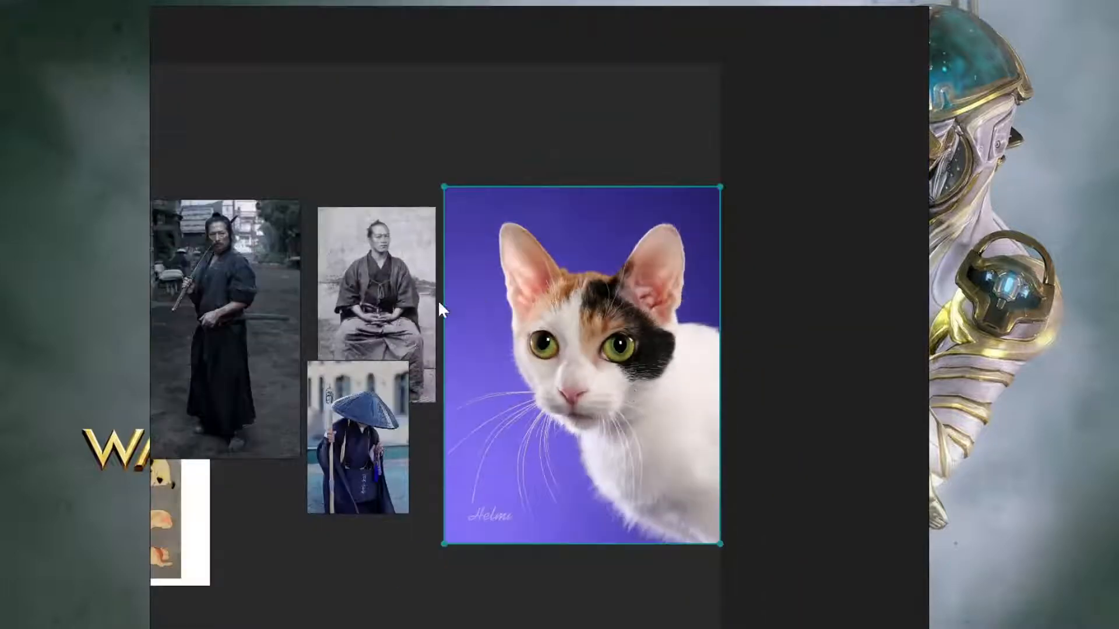
double_click(405, 276)
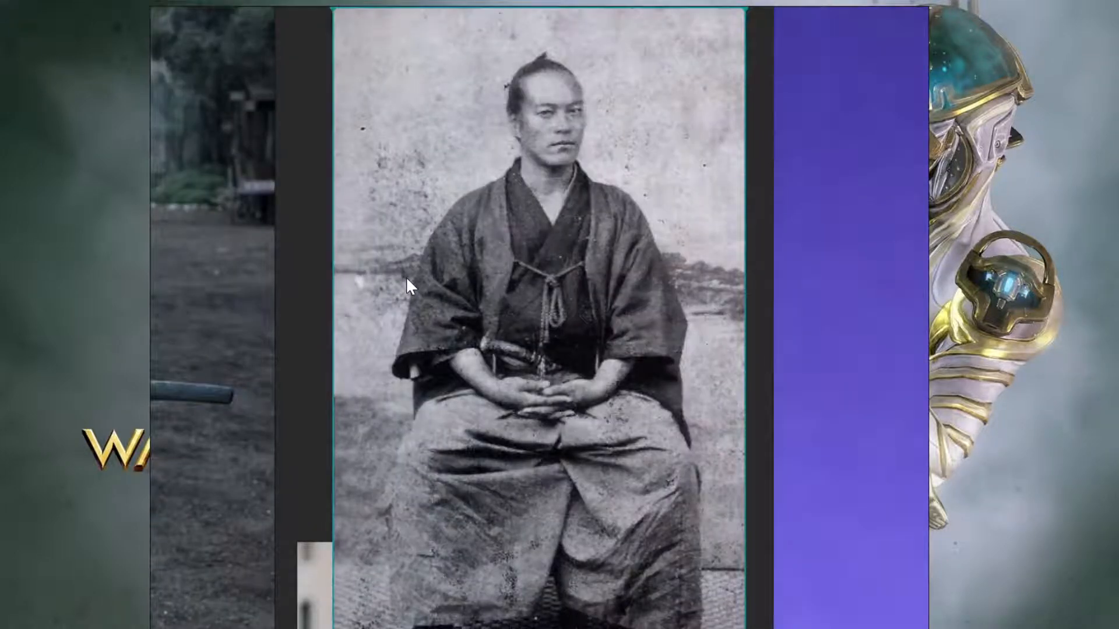
scroll(406, 276, "down", 6)
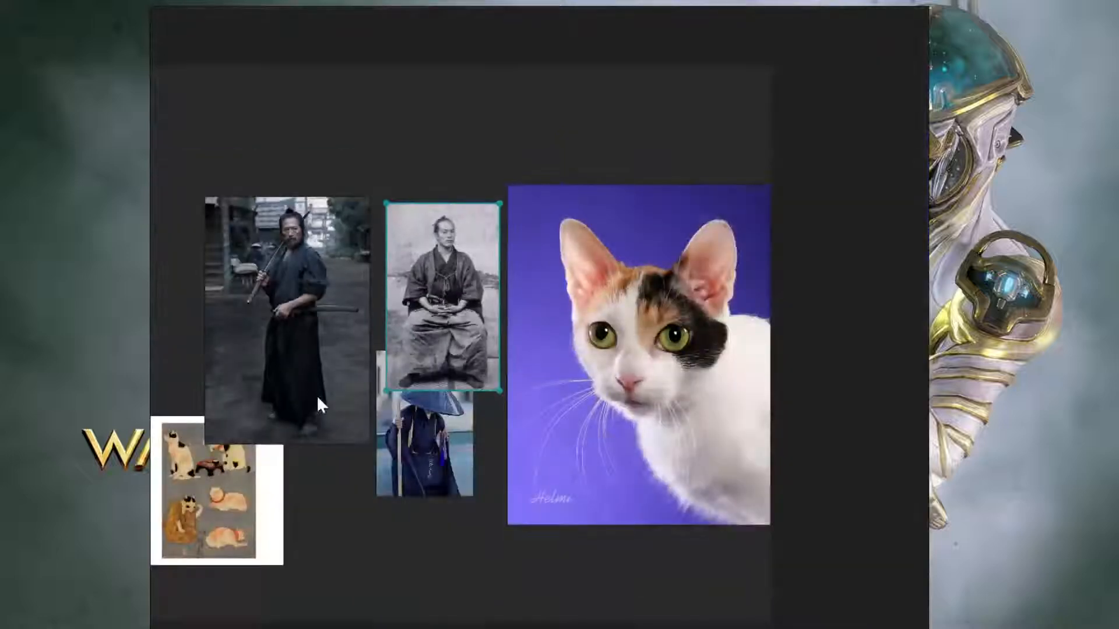
left_click(222, 471)
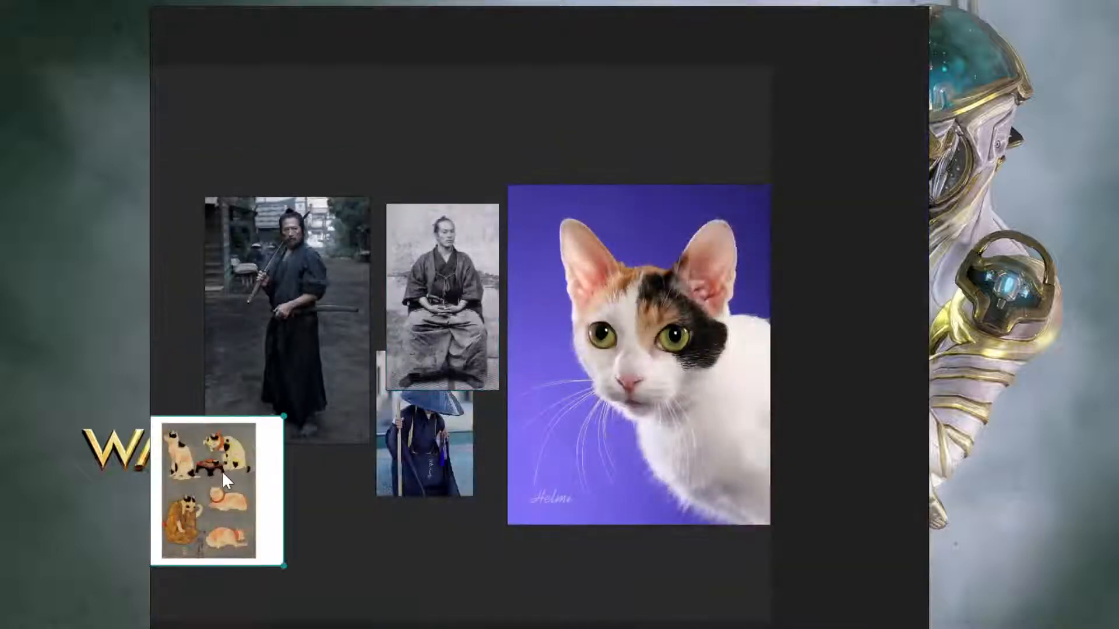
double_click(222, 471)
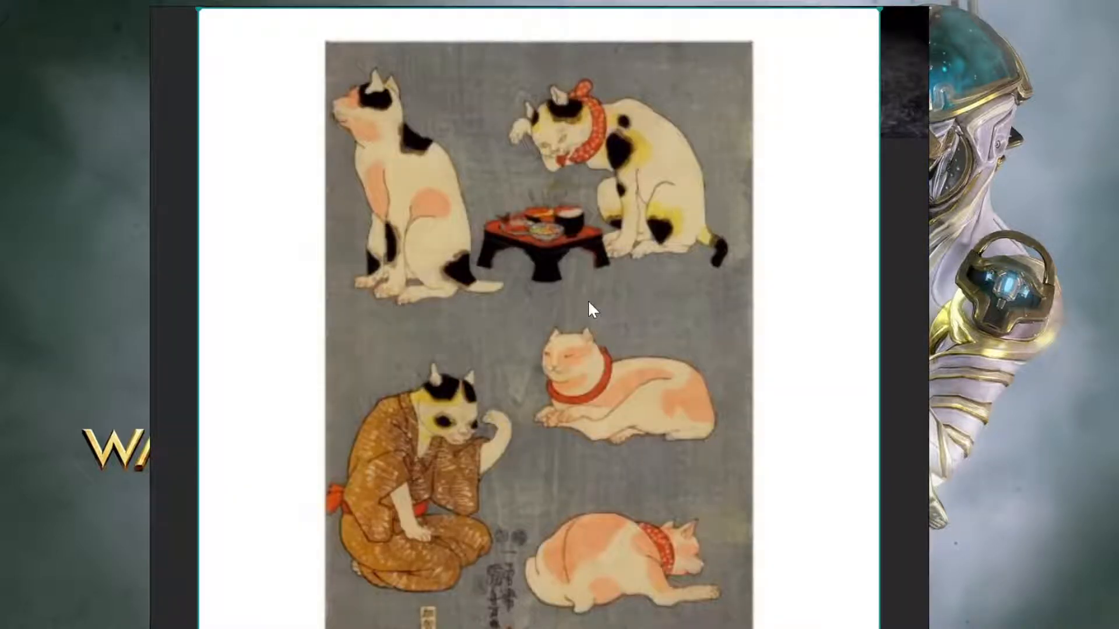
scroll(587, 300, "down", 6)
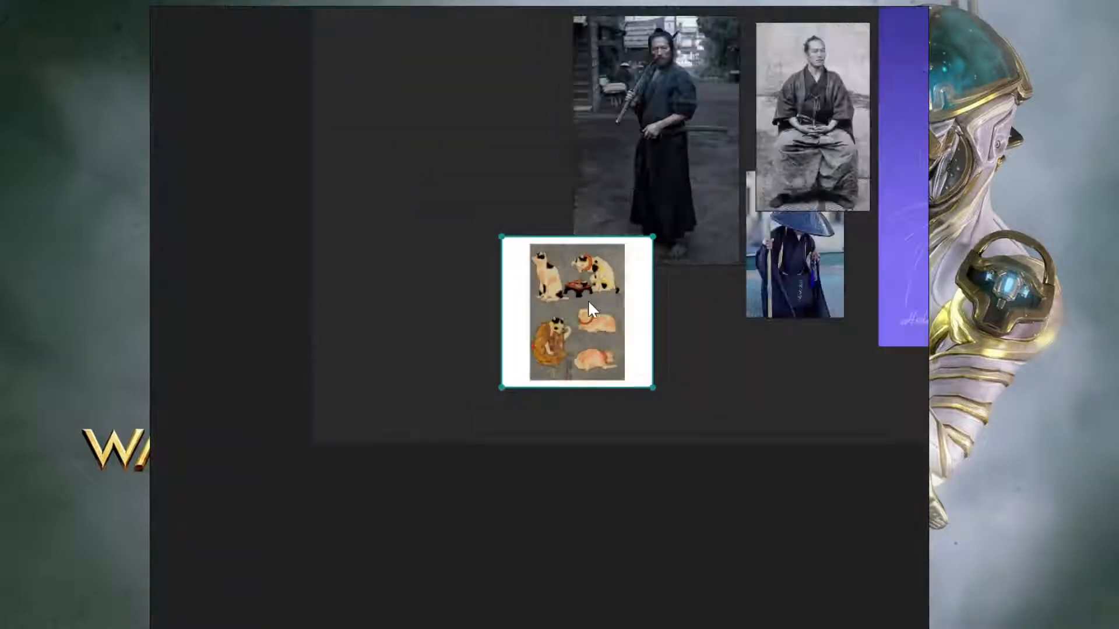
double_click(662, 168)
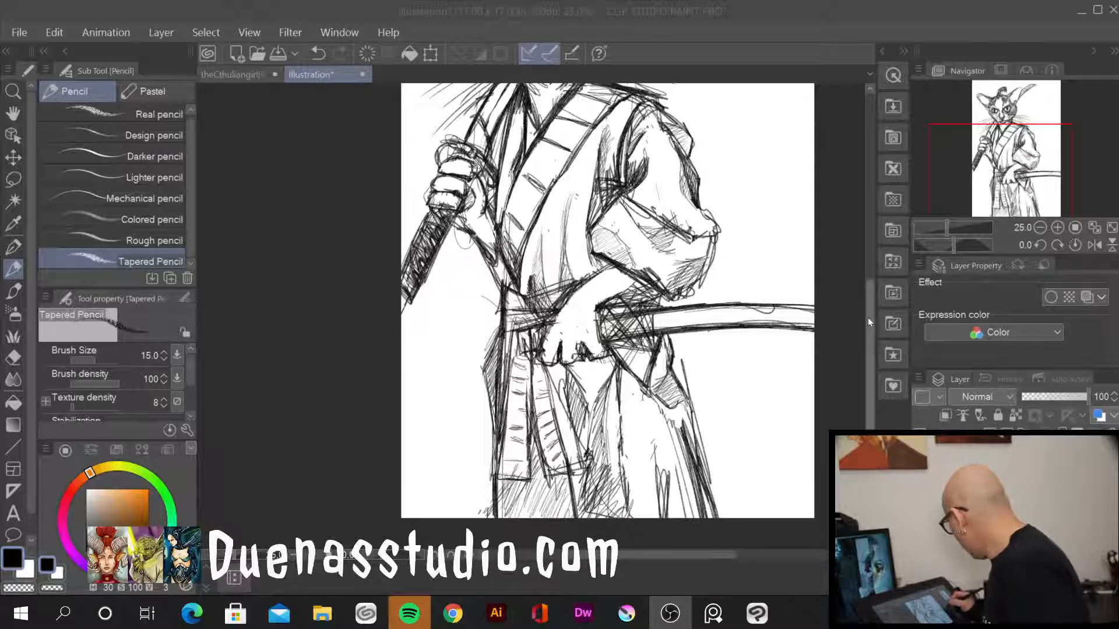
scroll(868, 317, "up", 5)
scroll(883, 242, "down", 4)
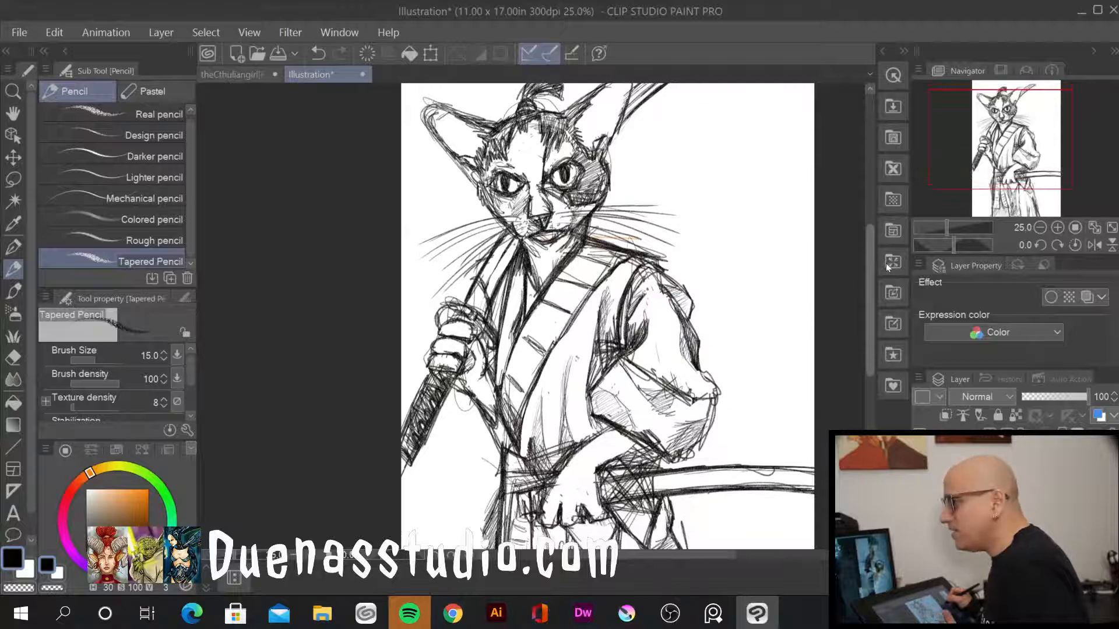
scroll(886, 263, "up", 1)
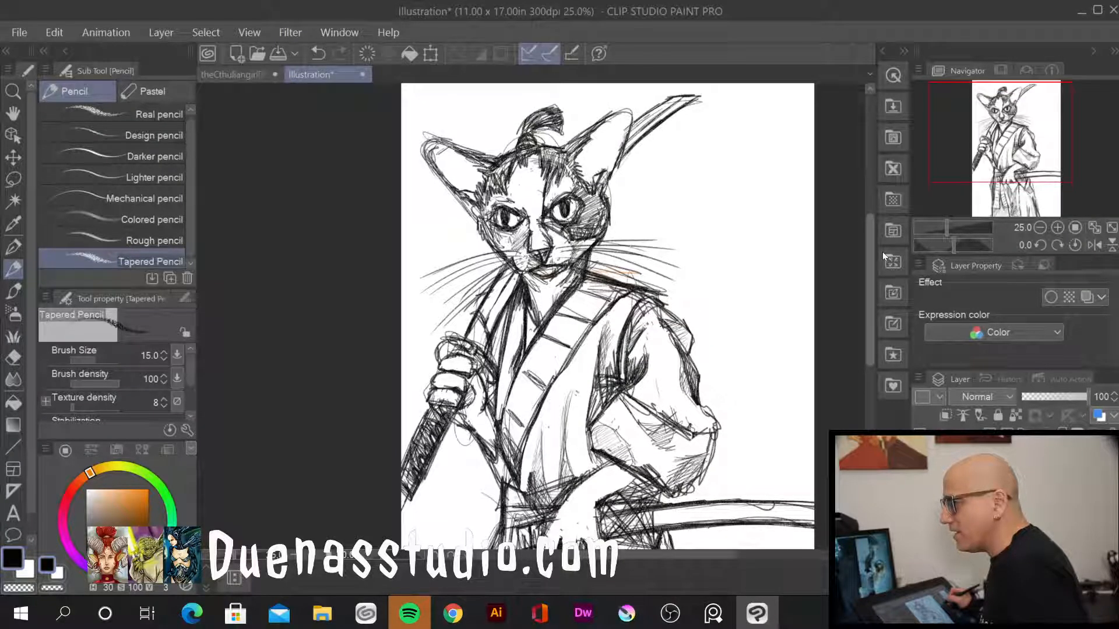
scroll(883, 252, "down", 3)
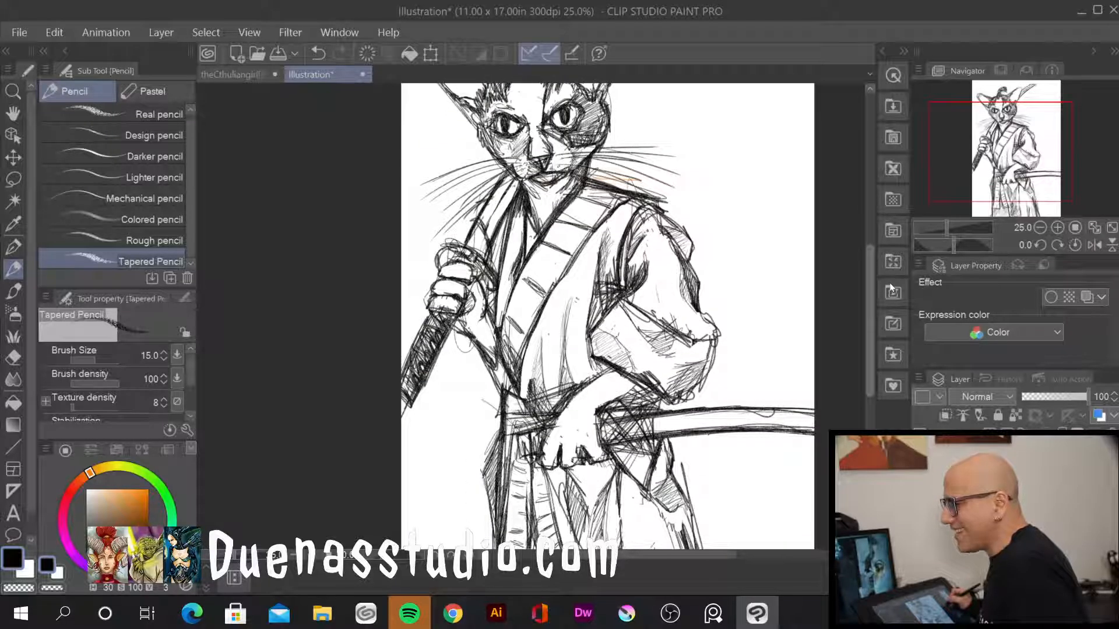
left_click_drag(890, 283, 886, 280)
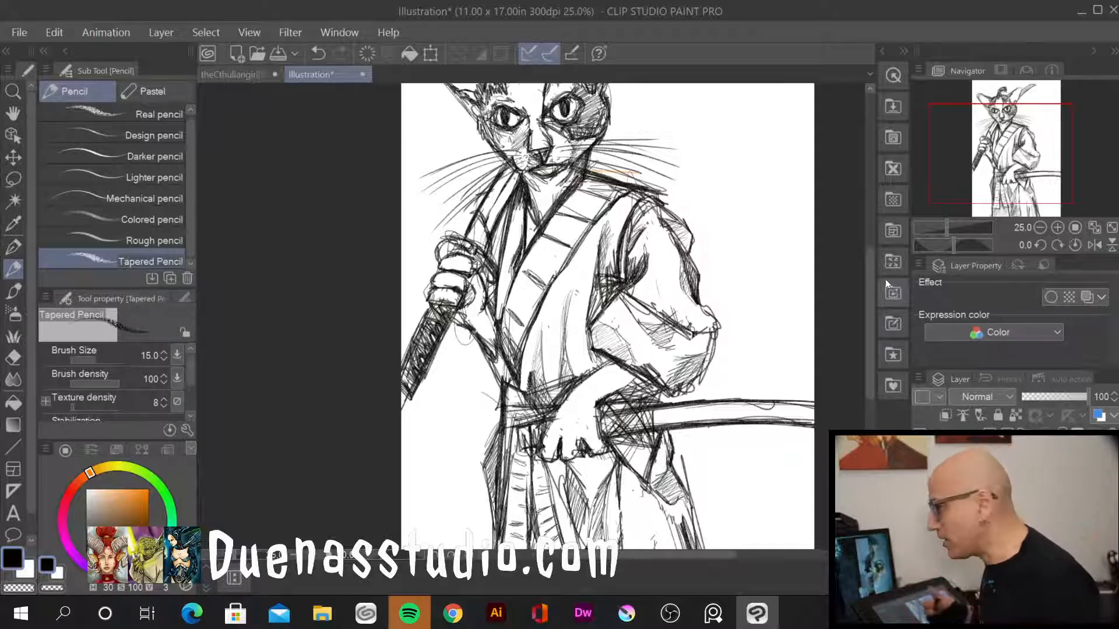
mouse_move(866, 313)
left_mouse_down()
mouse_move(869, 264)
mouse_move(877, 390)
mouse_move(866, 317)
left_mouse_up()
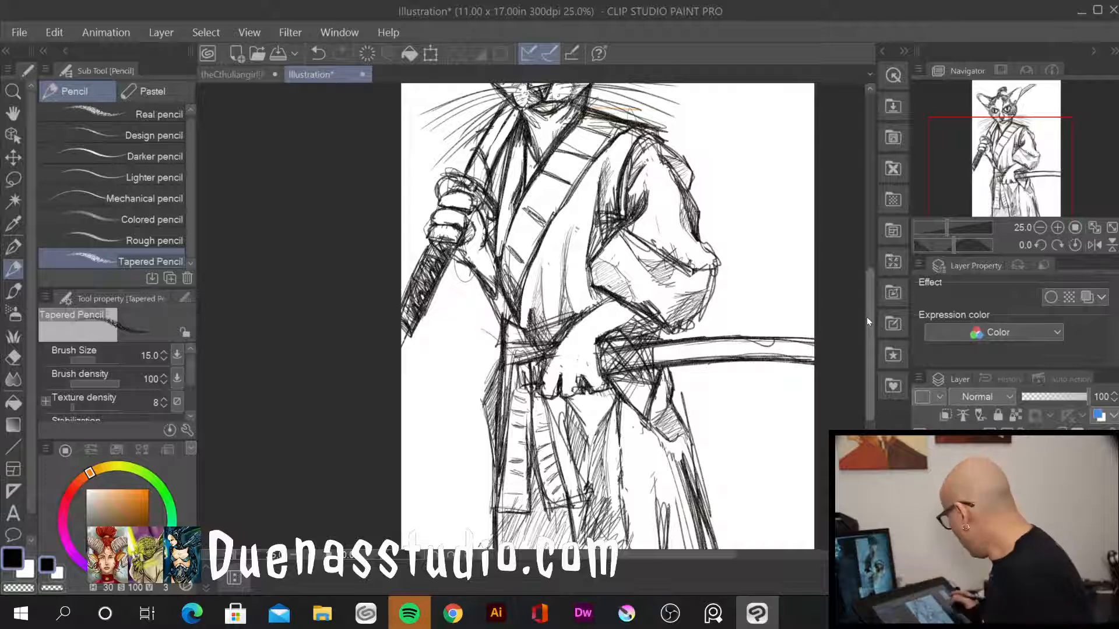
Darken the V-shaped skirt fold beneath the paw and hatch the shadow along its edges
left_click_drag(866, 318, 866, 375)
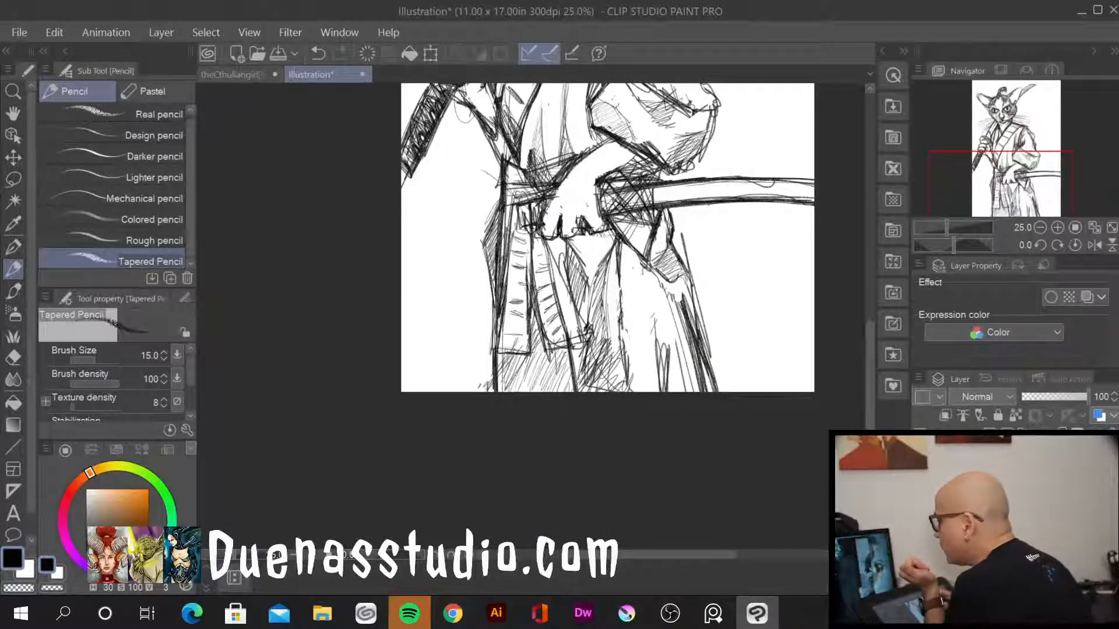
left_click_drag(611, 253, 589, 298)
left_click_drag(607, 258, 594, 288)
left_click_drag(605, 268, 592, 308)
left_click_drag(605, 291, 598, 343)
mouse_move(607, 290)
left_mouse_down()
mouse_move(599, 324)
mouse_move(596, 313)
left_mouse_up()
left_click_drag(599, 280, 585, 308)
left_click_drag(566, 250, 585, 280)
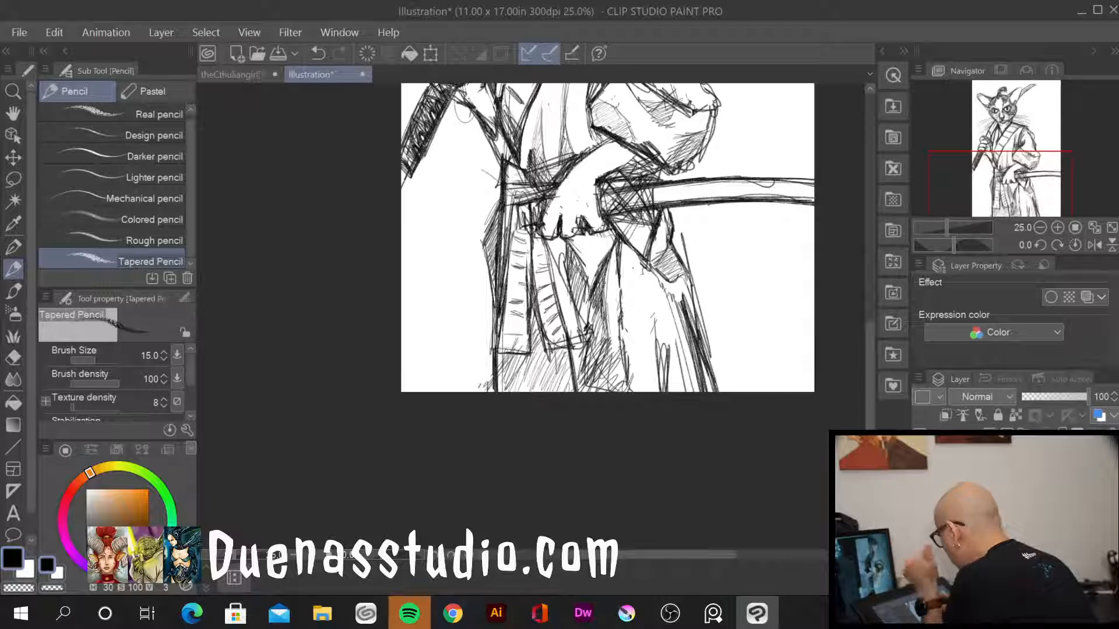
Darken the sides of the hanging belt end under the paw and extend its shadow line down the skirt
left_click_drag(542, 239, 565, 329)
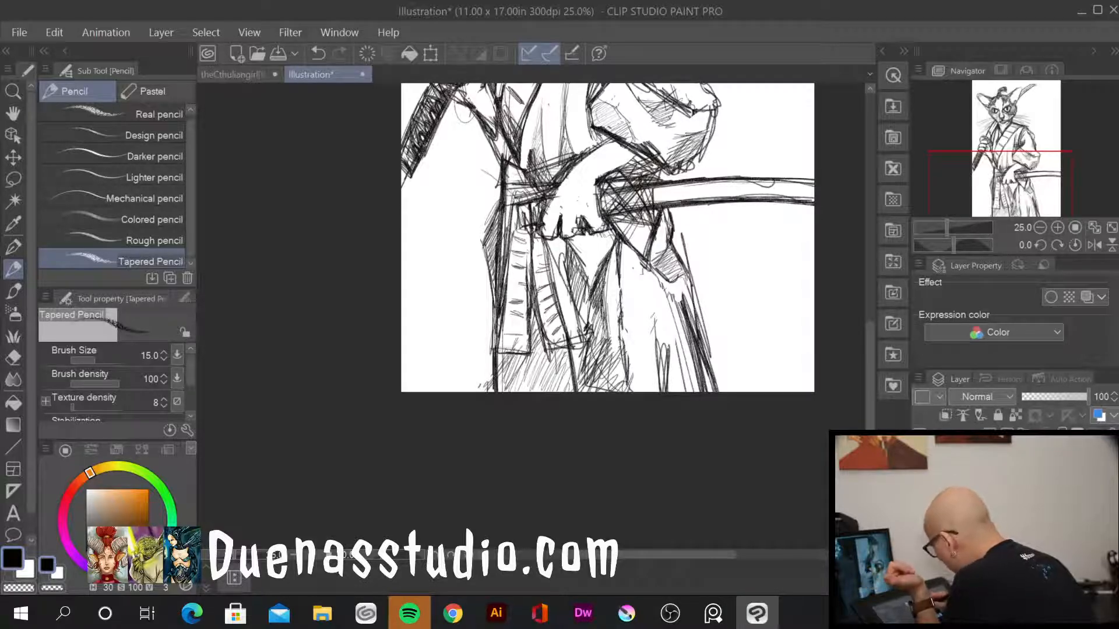
left_click_drag(543, 261, 571, 340)
left_click_drag(544, 244, 576, 335)
left_click_drag(556, 270, 558, 301)
left_click_drag(556, 281, 568, 321)
left_click_drag(566, 289, 573, 327)
left_click_drag(554, 261, 574, 383)
left_click_drag(570, 378, 577, 393)
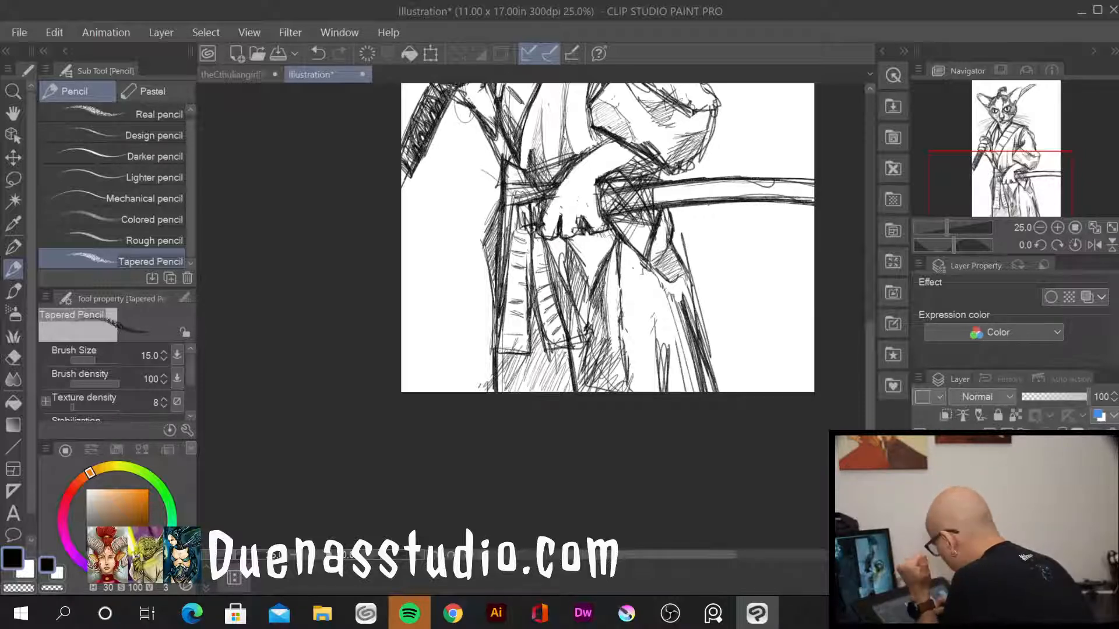
Add vertical fold lines and denser hatching on the skirt beneath the two hanging belt ends
left_click_drag(556, 349, 557, 394)
left_click_drag(558, 350, 566, 373)
mouse_move(552, 346)
left_mouse_down()
mouse_move(569, 393)
mouse_move(567, 365)
left_mouse_up()
left_click_drag(568, 362, 572, 382)
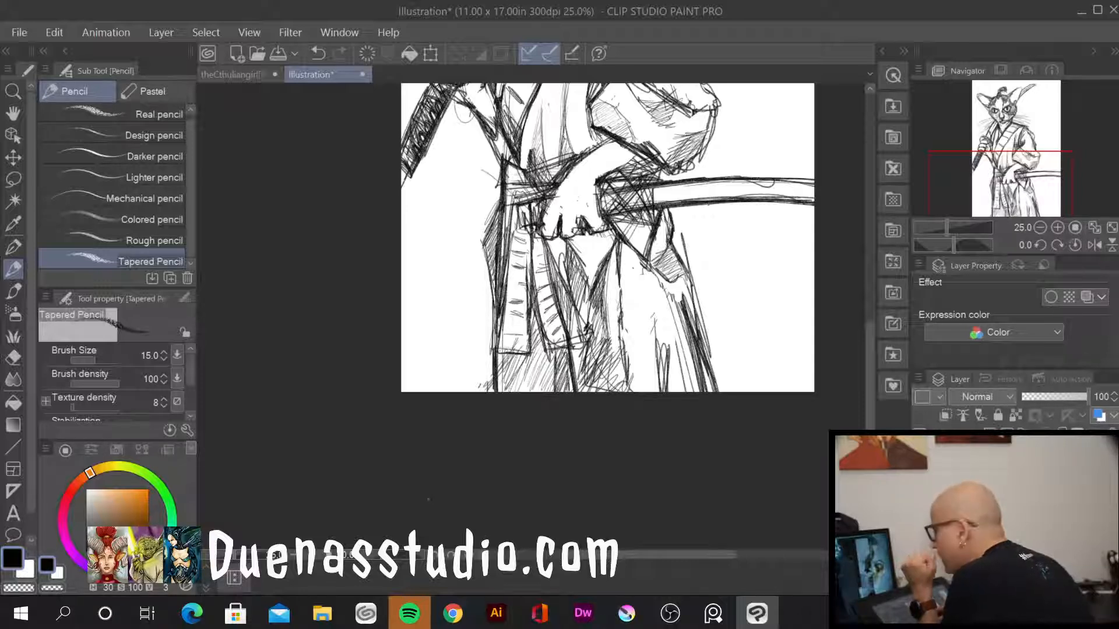
left_click_drag(519, 352, 529, 396)
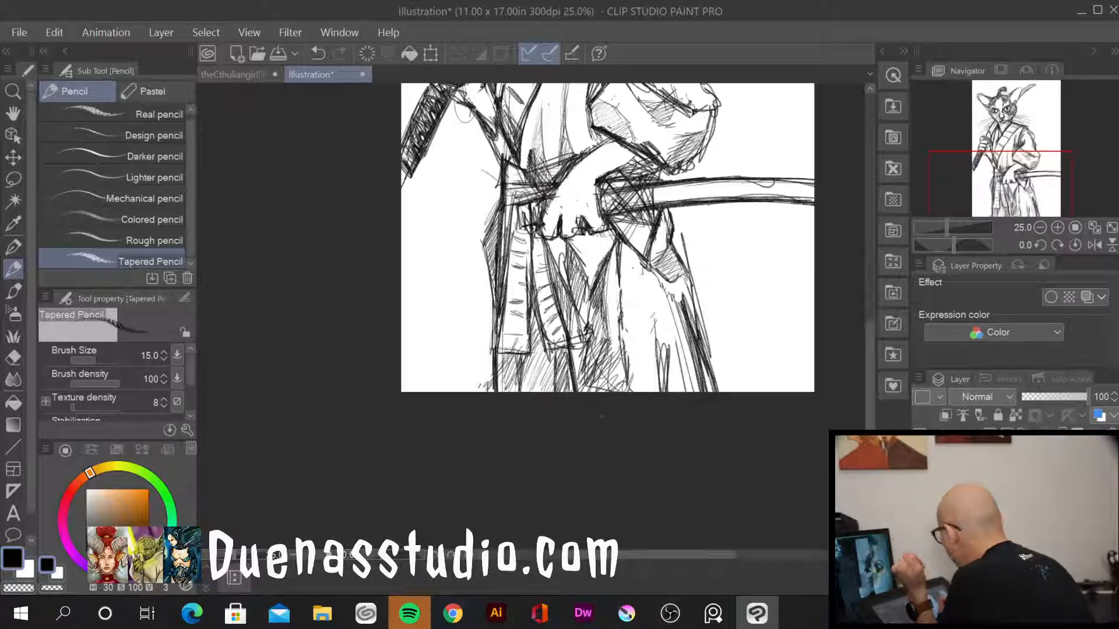
Darken the long fold on the outer part of the skirt and hatch a shadow along the scabbard's lower edge
mouse_move(656, 311)
left_mouse_down()
mouse_move(661, 379)
mouse_move(668, 358)
mouse_move(673, 370)
left_mouse_up()
left_click_drag(658, 302, 661, 321)
mouse_move(654, 308)
left_mouse_down()
mouse_move(659, 392)
mouse_move(661, 321)
left_mouse_up()
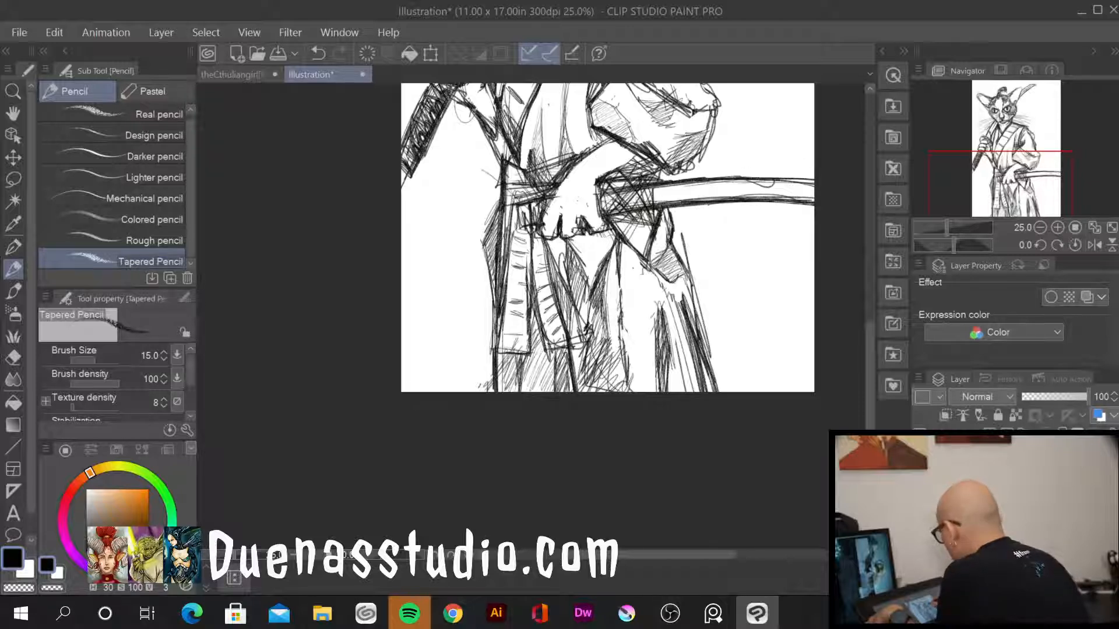
mouse_move(665, 203)
left_mouse_down()
mouse_move(696, 190)
mouse_move(813, 196)
left_mouse_up()
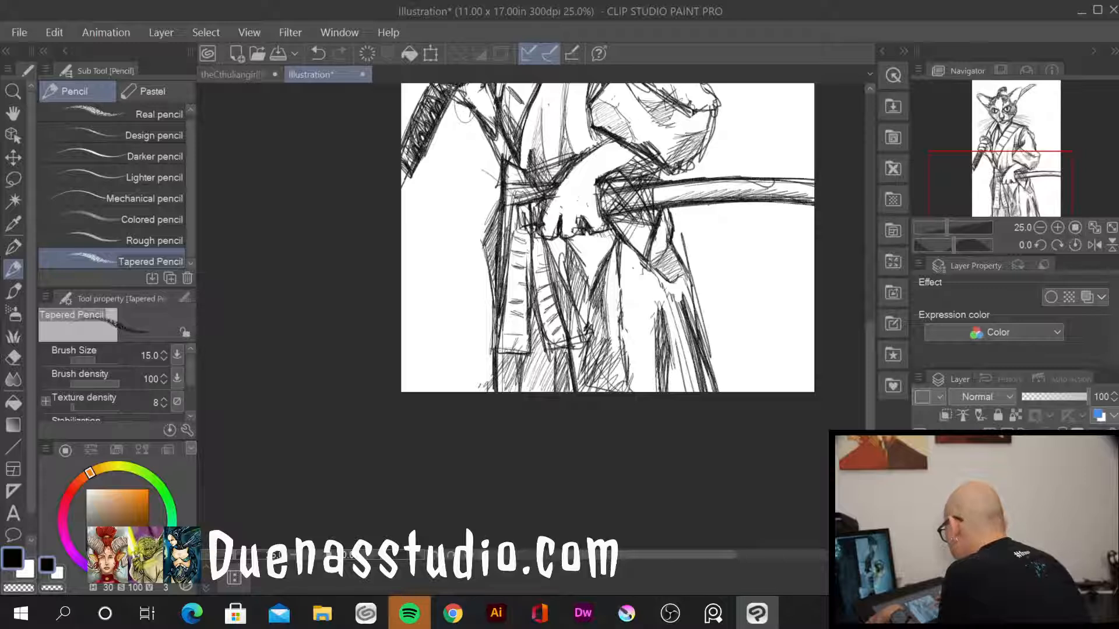
Darken and hatch the scabbard mouth and the belt knot on either side of the lower paw
mouse_move(675, 204)
left_mouse_down()
mouse_move(738, 193)
mouse_move(615, 207)
mouse_move(638, 211)
mouse_move(619, 210)
mouse_move(648, 190)
mouse_move(635, 210)
mouse_move(622, 201)
mouse_move(638, 209)
left_mouse_up()
left_click_drag(635, 194, 648, 207)
mouse_move(639, 187)
left_mouse_down()
mouse_move(648, 204)
mouse_move(610, 214)
mouse_move(620, 212)
left_mouse_up()
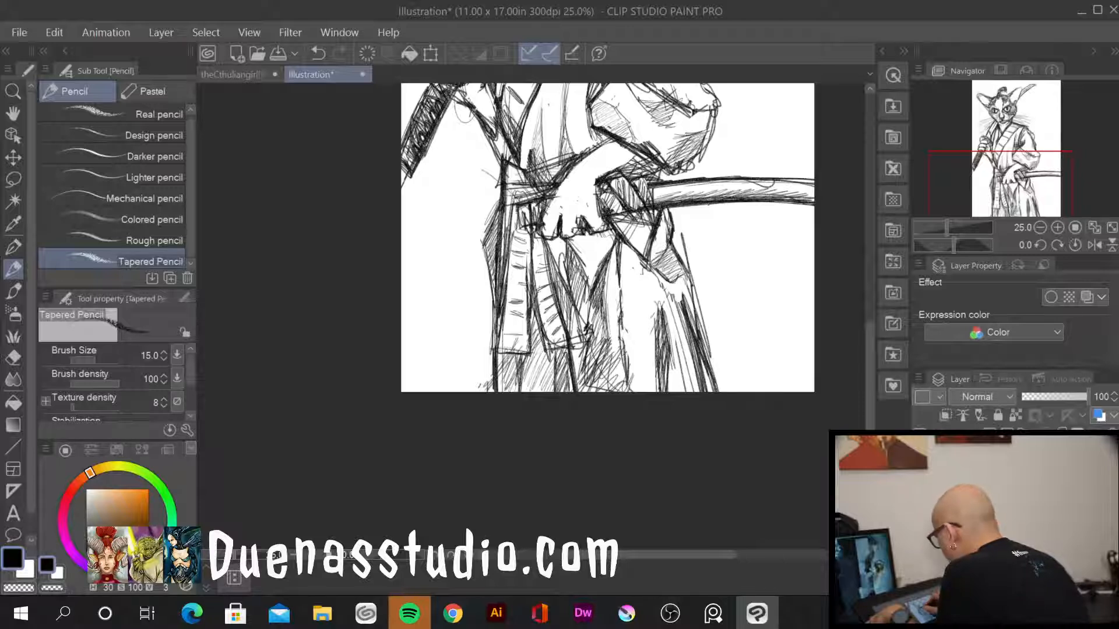
left_click_drag(518, 209, 526, 233)
left_click_drag(521, 225, 536, 231)
left_click_drag(522, 208, 527, 223)
mouse_move(519, 205)
left_mouse_down()
mouse_move(527, 225)
mouse_move(534, 219)
left_mouse_up()
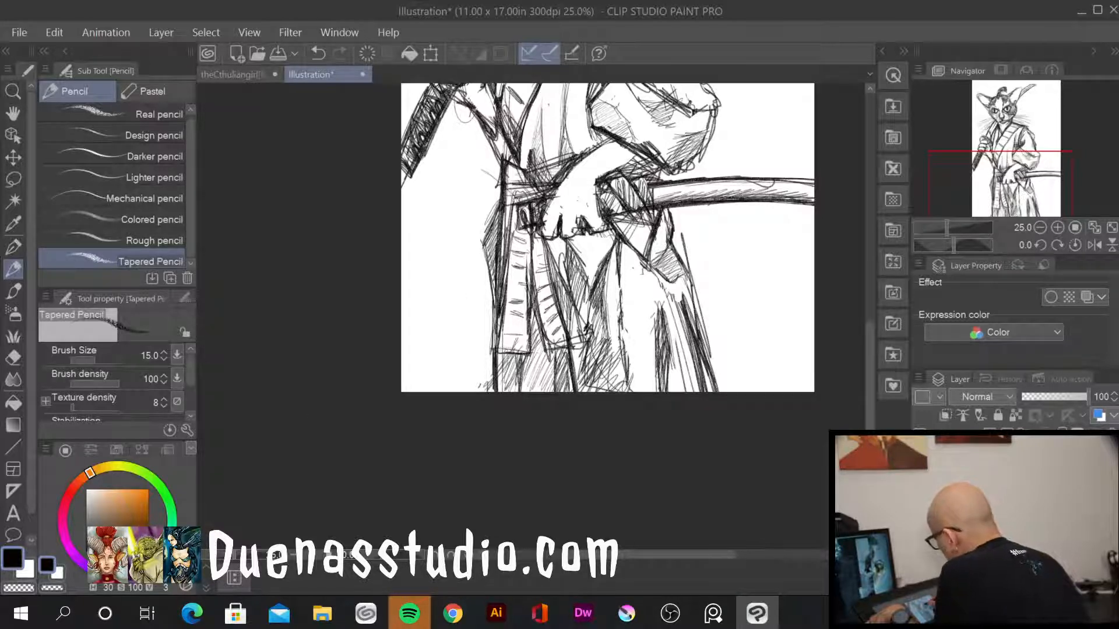
Deepen the shadow beneath the sleeve cuff and darken the upper edge of the belt
left_click_drag(617, 181, 648, 177)
mouse_move(500, 175)
left_mouse_down()
mouse_move(498, 207)
mouse_move(540, 197)
mouse_move(549, 183)
left_mouse_up()
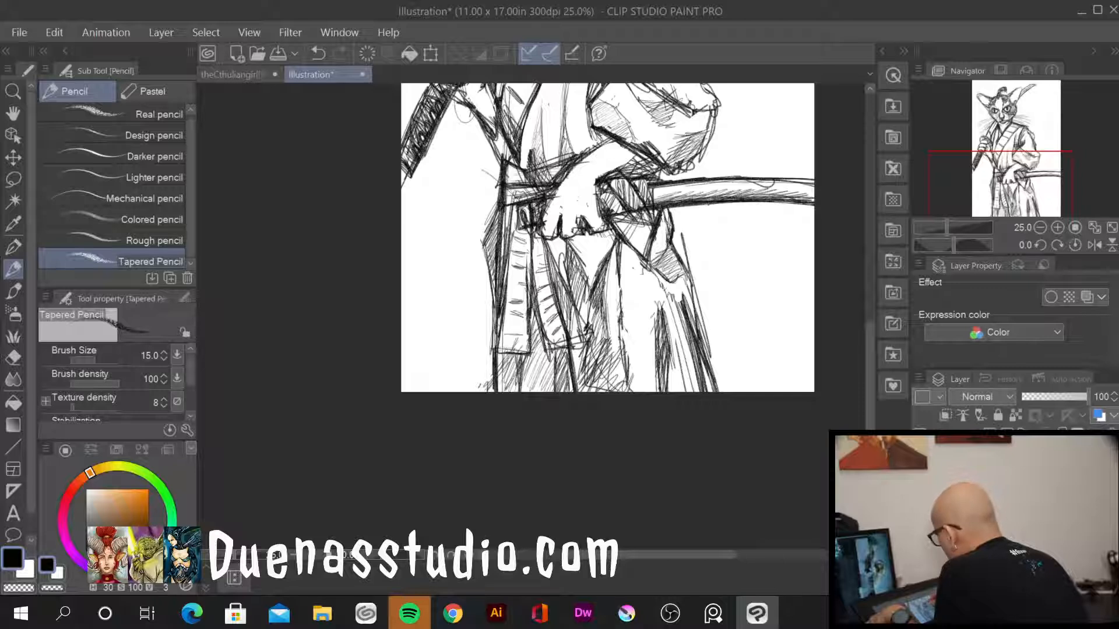
mouse_move(617, 172)
left_mouse_down()
mouse_move(656, 164)
mouse_move(638, 169)
left_mouse_up()
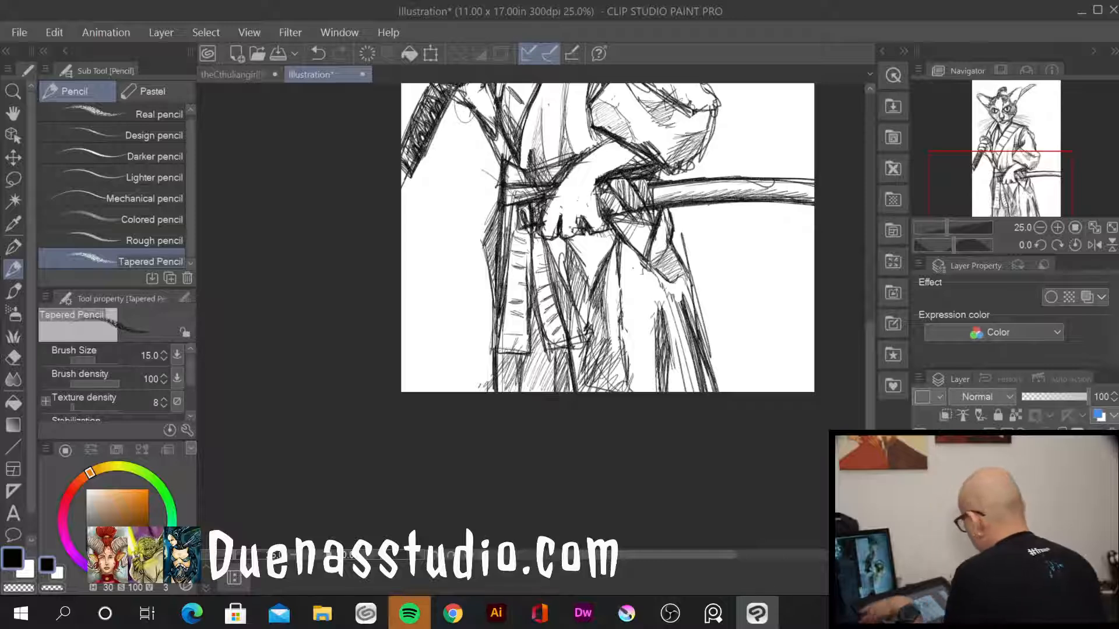
Hatch the inner hanging belt end below the paw and darken the shadow running along its edges
mouse_move(767, 266)
left_mouse_down()
mouse_move(707, 542)
mouse_move(728, 377)
left_mouse_up()
left_click_drag(517, 374, 535, 415)
left_click_drag(536, 417, 548, 455)
left_click_drag(499, 424, 519, 471)
left_click_drag(546, 440, 508, 470)
left_click_drag(521, 384, 545, 443)
left_click_drag(516, 378, 527, 435)
left_click_drag(506, 358, 530, 450)
left_click_drag(500, 351, 531, 439)
mouse_move(520, 395)
left_mouse_down()
mouse_move(542, 446)
mouse_move(532, 484)
left_mouse_up()
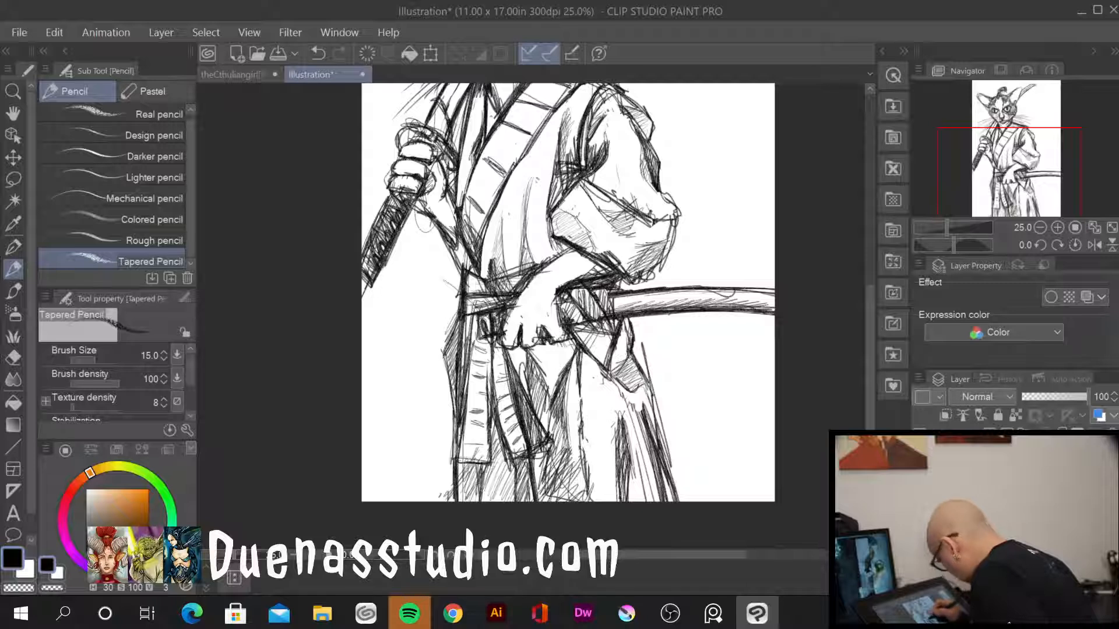
Darken the sides and lower hem of the outer hanging belt end and shade both belt ends with light hatching
mouse_move(493, 358)
left_mouse_down()
mouse_move(487, 460)
mouse_move(463, 459)
left_mouse_up()
left_click_drag(468, 397, 464, 424)
left_click_drag(463, 446, 457, 460)
left_click_drag(482, 457, 457, 464)
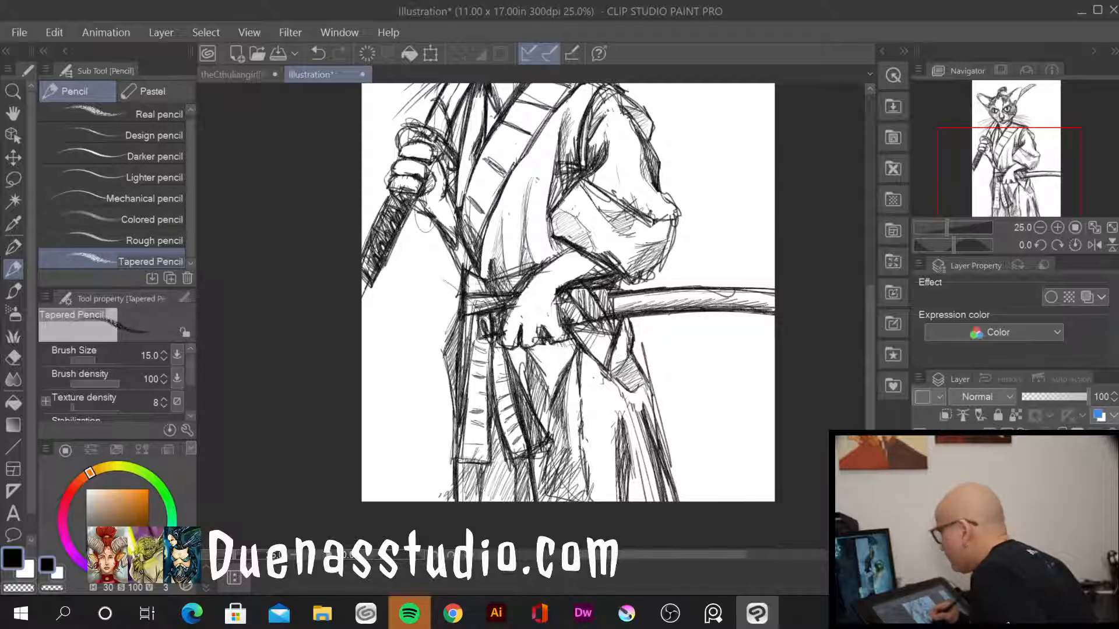
mouse_move(472, 343)
left_mouse_down()
mouse_move(483, 370)
mouse_move(470, 406)
left_mouse_up()
left_click_drag(502, 349, 500, 419)
left_click_drag(516, 410, 510, 424)
left_click_drag(614, 417, 619, 427)
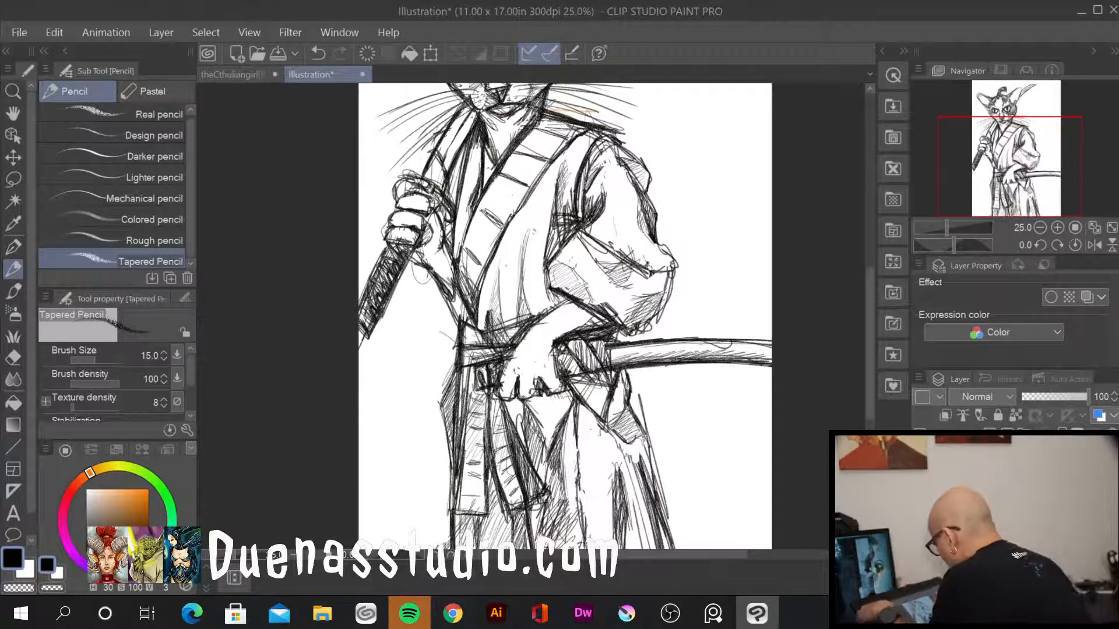
Shade the fingers, knuckles and back of the paw resting at the belt with short hatching
left_click_drag(518, 383, 546, 372)
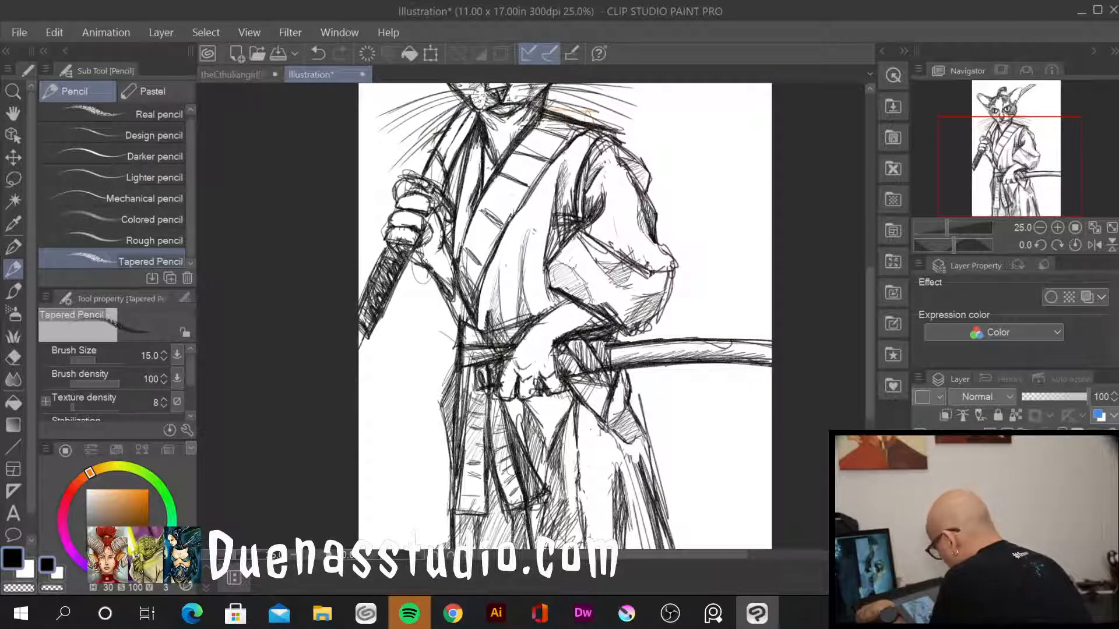
mouse_move(519, 376)
left_mouse_down()
mouse_move(553, 366)
mouse_move(551, 388)
mouse_move(507, 390)
mouse_move(501, 380)
mouse_move(499, 392)
left_mouse_up()
left_click_drag(509, 384, 500, 396)
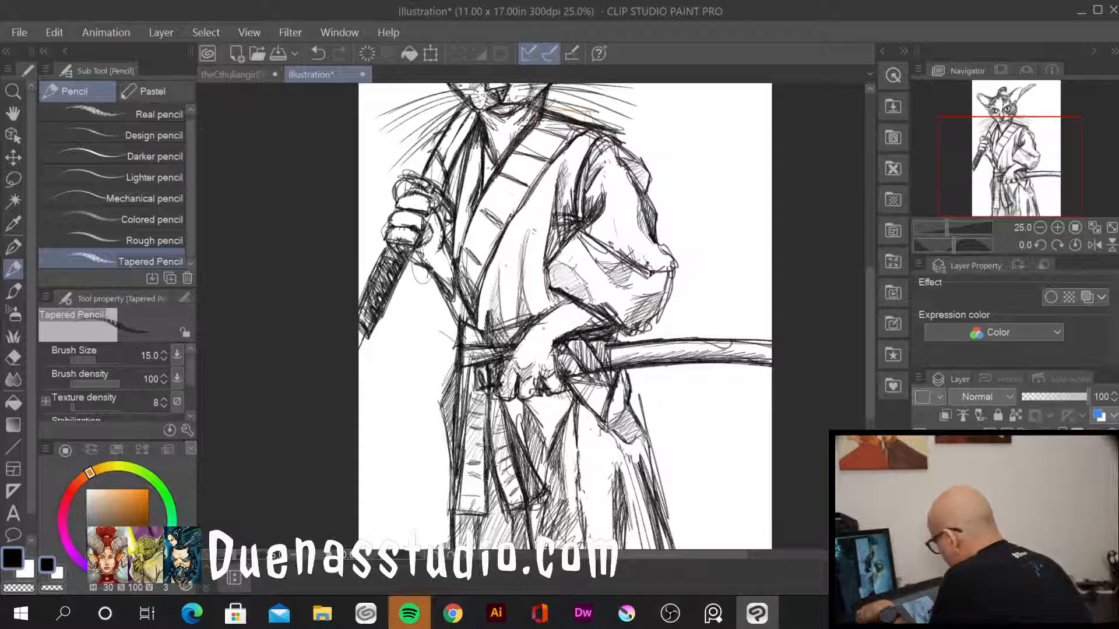
left_click_drag(549, 331, 530, 357)
left_click_drag(547, 338, 533, 358)
left_click_drag(546, 351, 542, 353)
left_click_drag(549, 348, 546, 355)
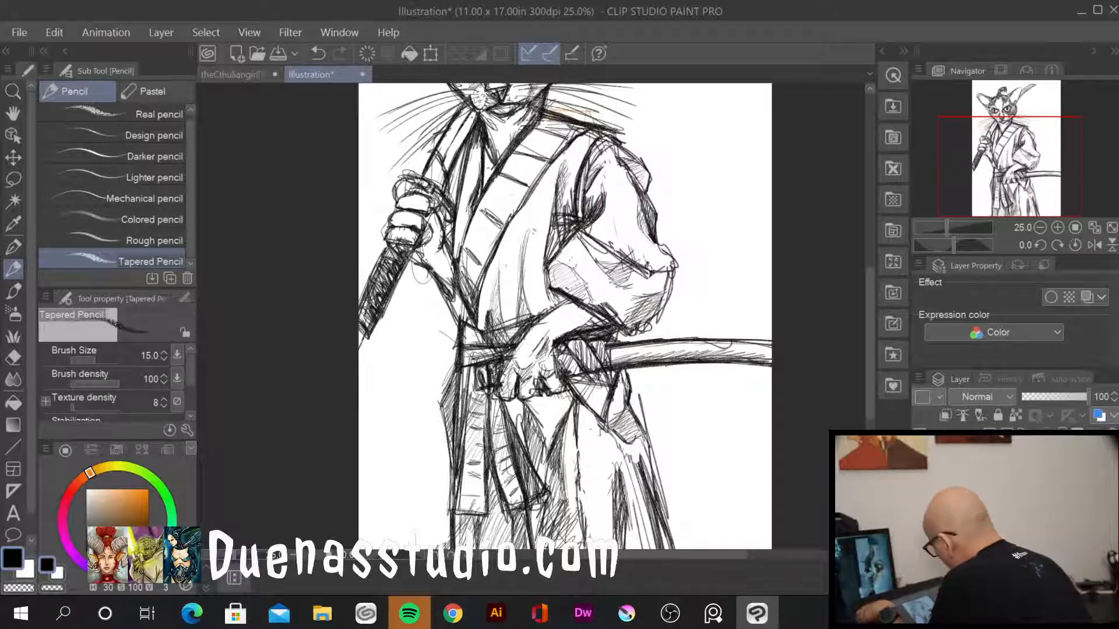
Hatch the forearm where it leaves the sleeve and shade the fingers of the paw gripping the sword handle
mouse_move(581, 313)
left_mouse_down()
mouse_move(551, 340)
mouse_move(575, 323)
left_mouse_up()
left_click_drag(593, 312, 558, 333)
left_click_drag(602, 317, 589, 325)
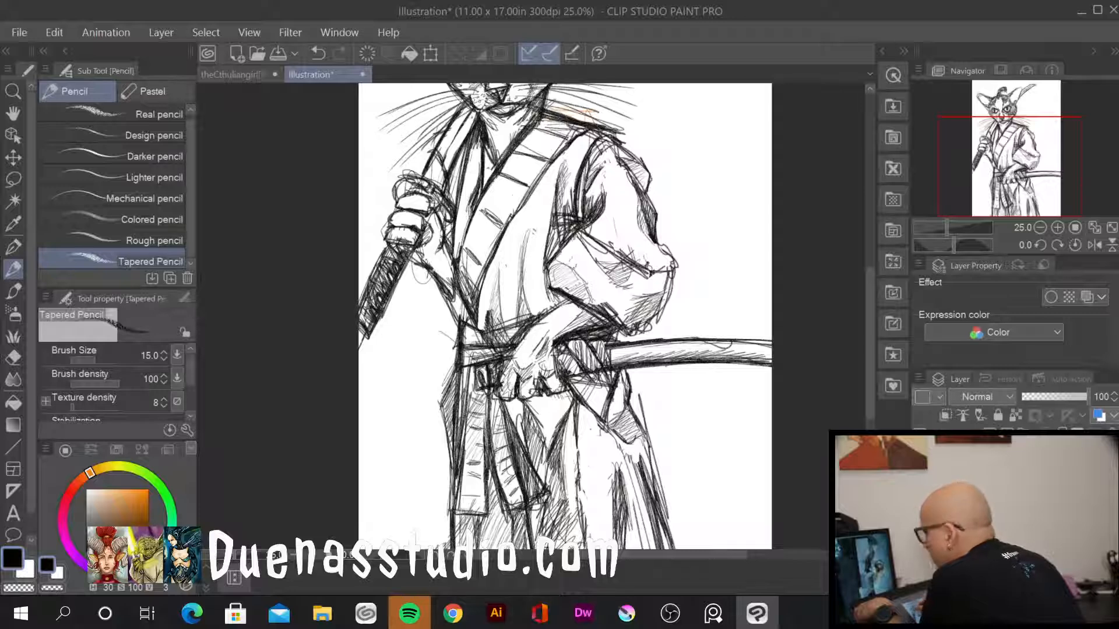
mouse_move(394, 220)
left_mouse_down()
mouse_move(415, 227)
mouse_move(408, 241)
left_mouse_up()
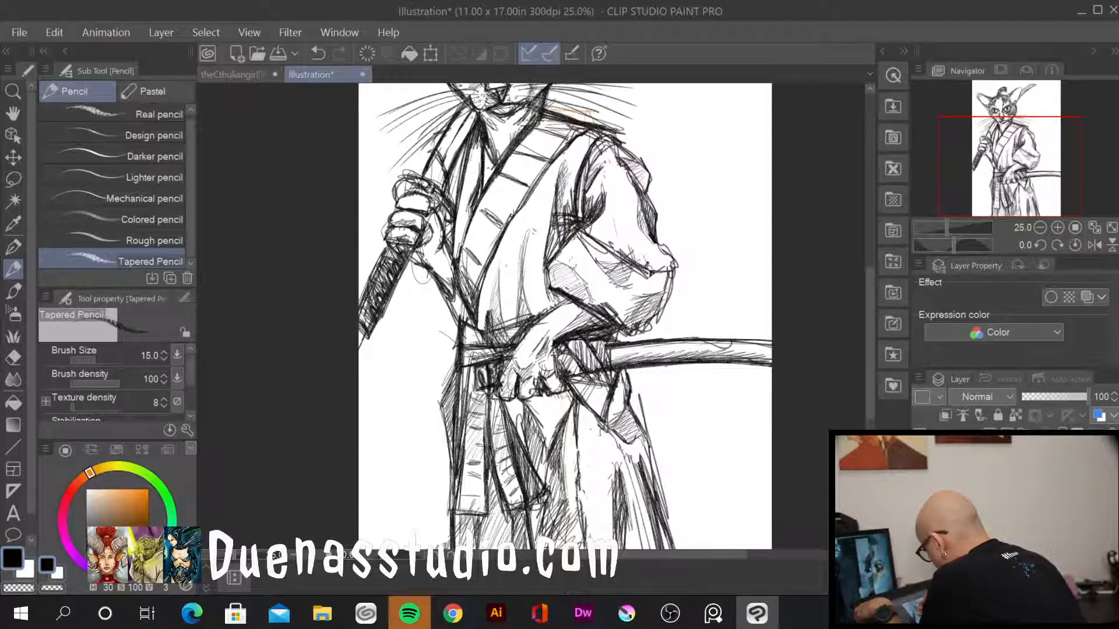
left_click_drag(397, 200, 419, 210)
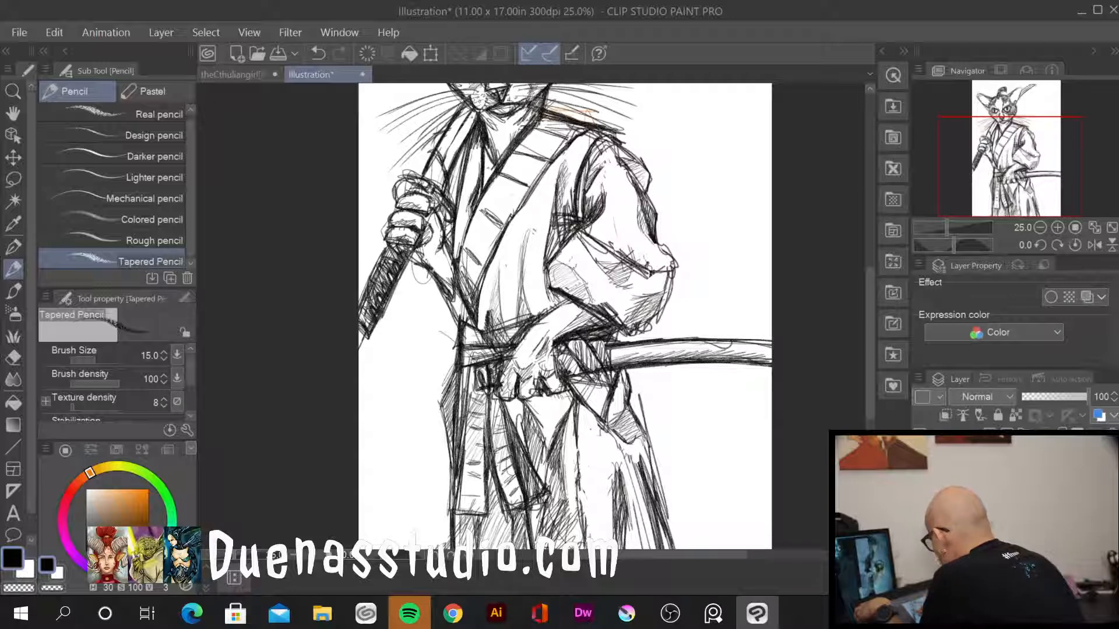
Darken the weapon's edge beside the cat's ear and hatch the inside of that ear, using the reference image
left_click_drag(721, 180, 686, 349)
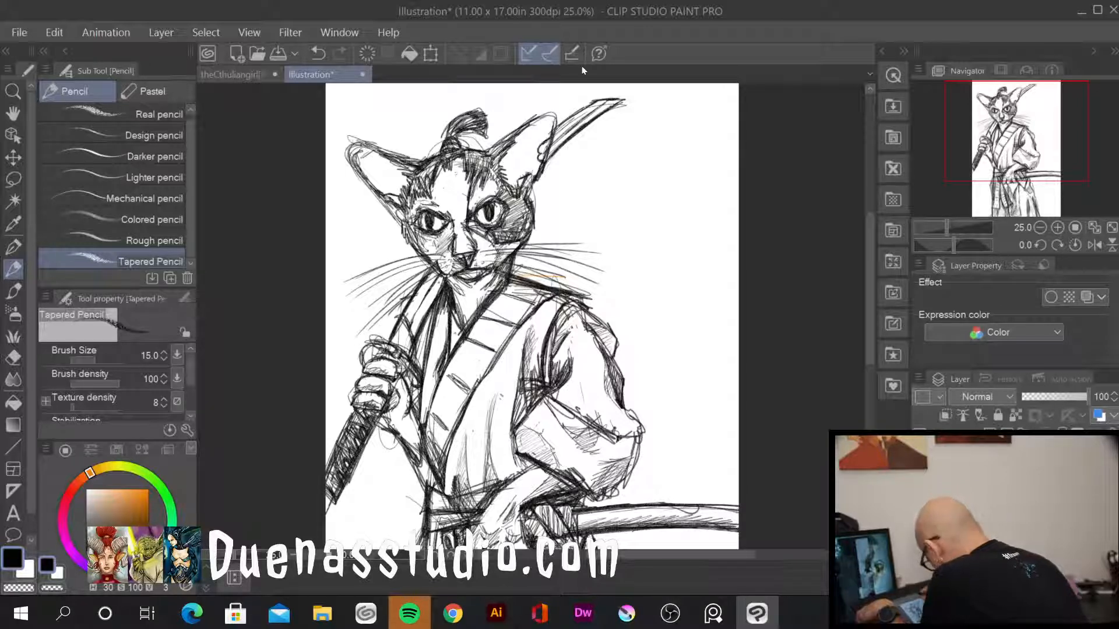
left_click_drag(551, 143, 544, 157)
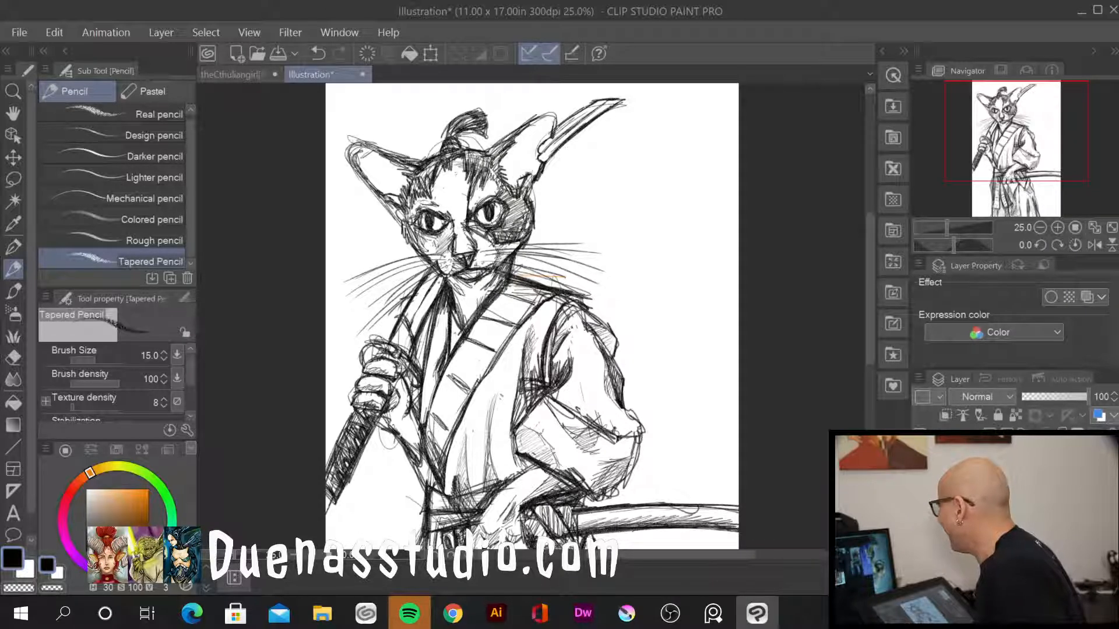
key("alt+Tab")
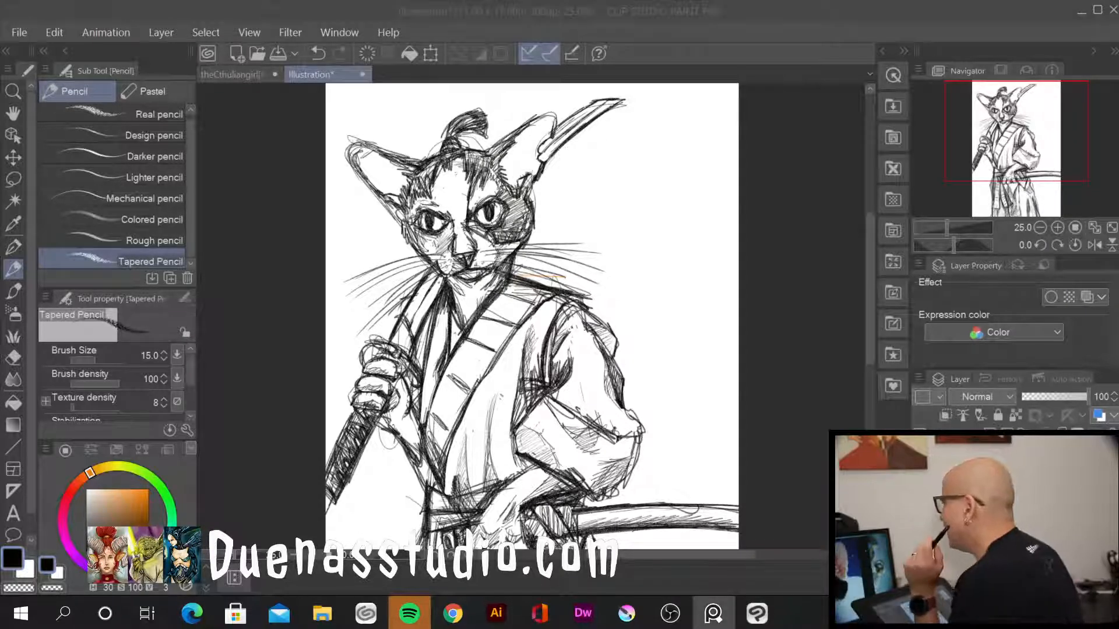
left_click(513, 160)
mouse_move(504, 155)
left_mouse_down()
mouse_move(513, 176)
mouse_move(518, 166)
mouse_move(510, 180)
left_mouse_up()
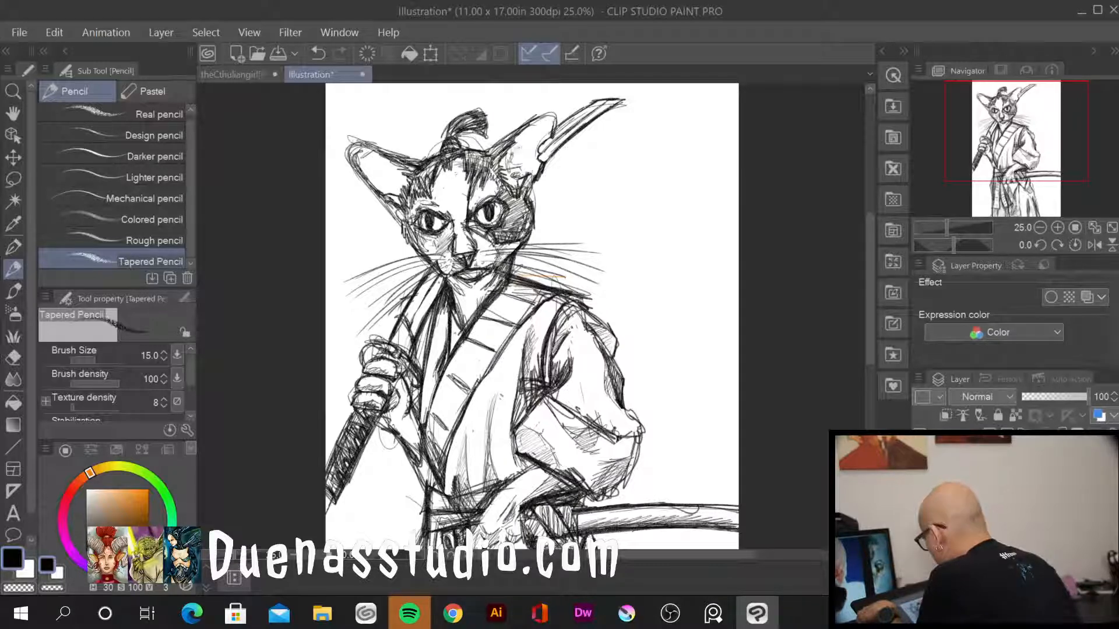
left_click_drag(531, 145, 513, 167)
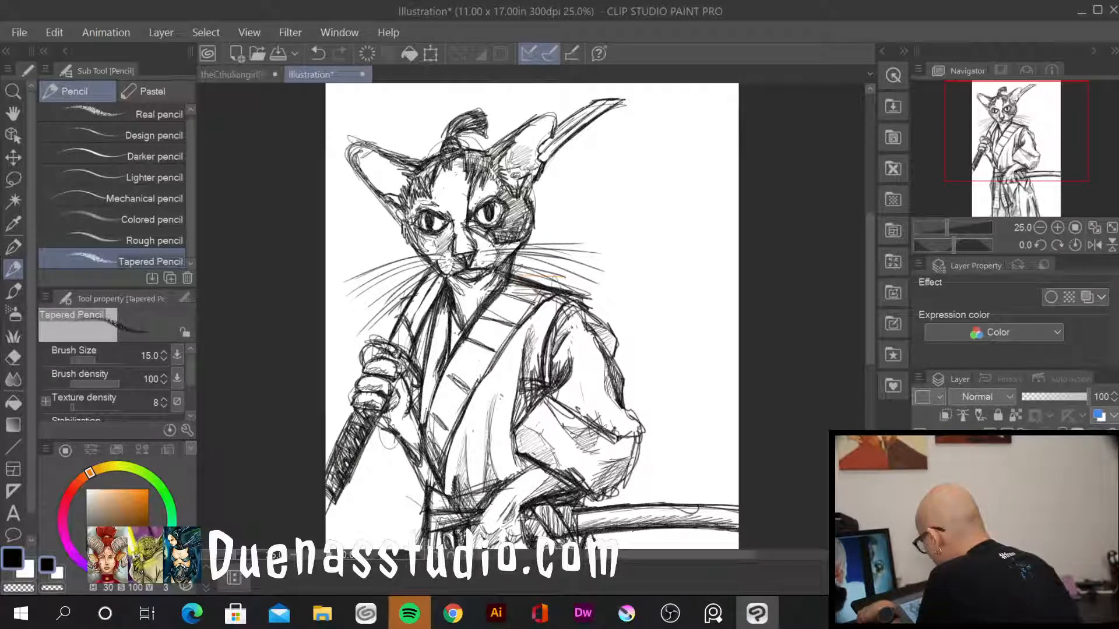
left_click_drag(534, 162, 524, 174)
left_click_drag(536, 156, 527, 159)
left_click_drag(538, 141, 528, 162)
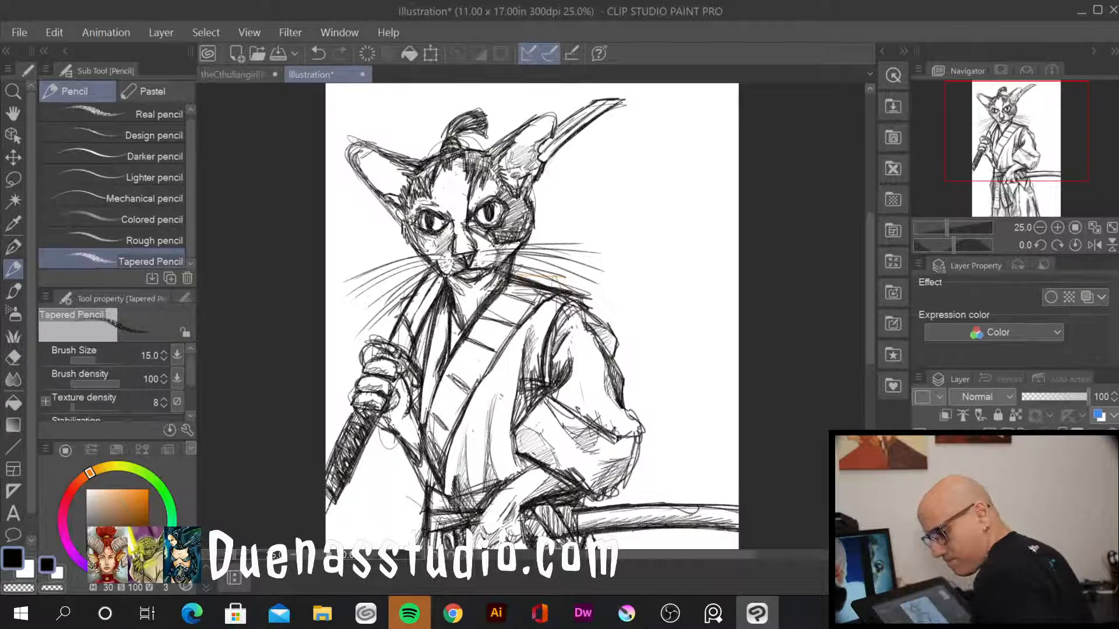
Check the cat reference and hatch the inside of the other ear
key("alt+Tab")
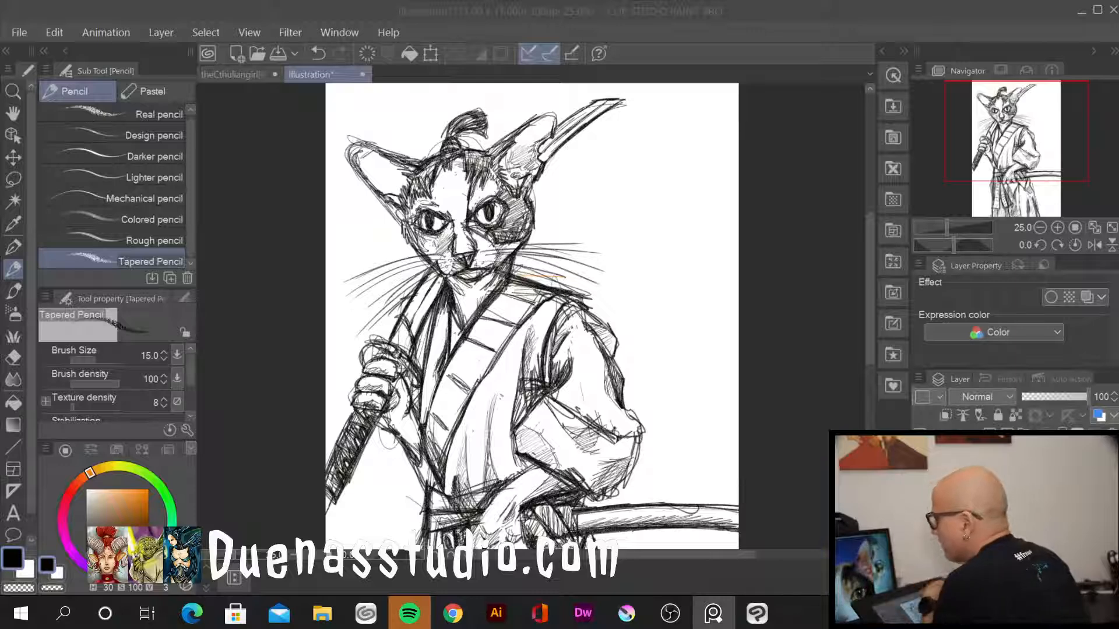
left_click(367, 161)
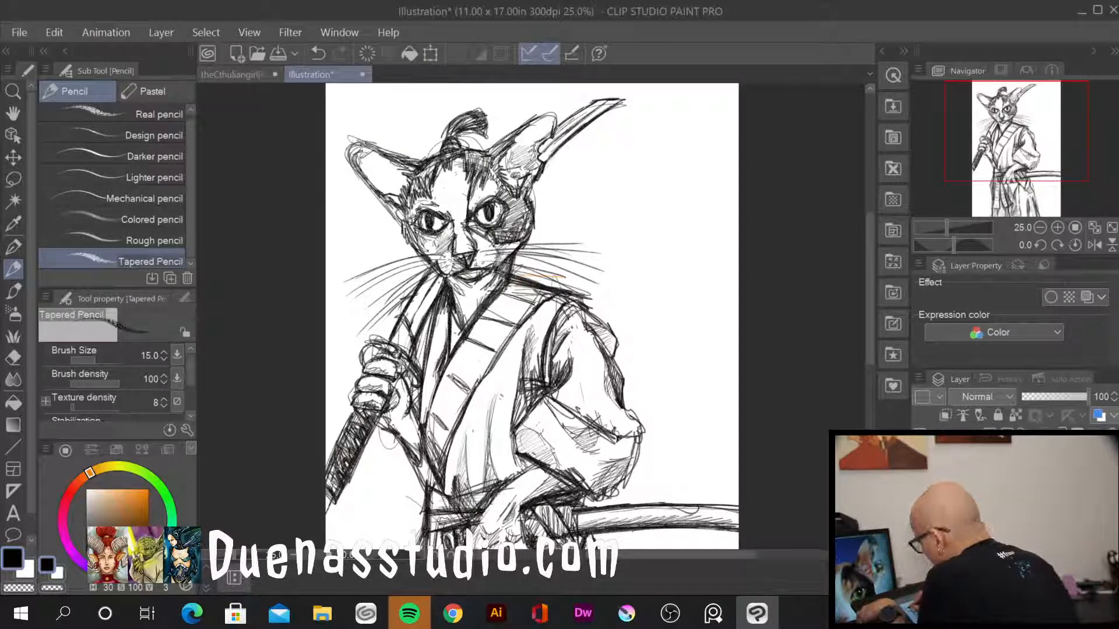
left_click_drag(354, 148, 390, 189)
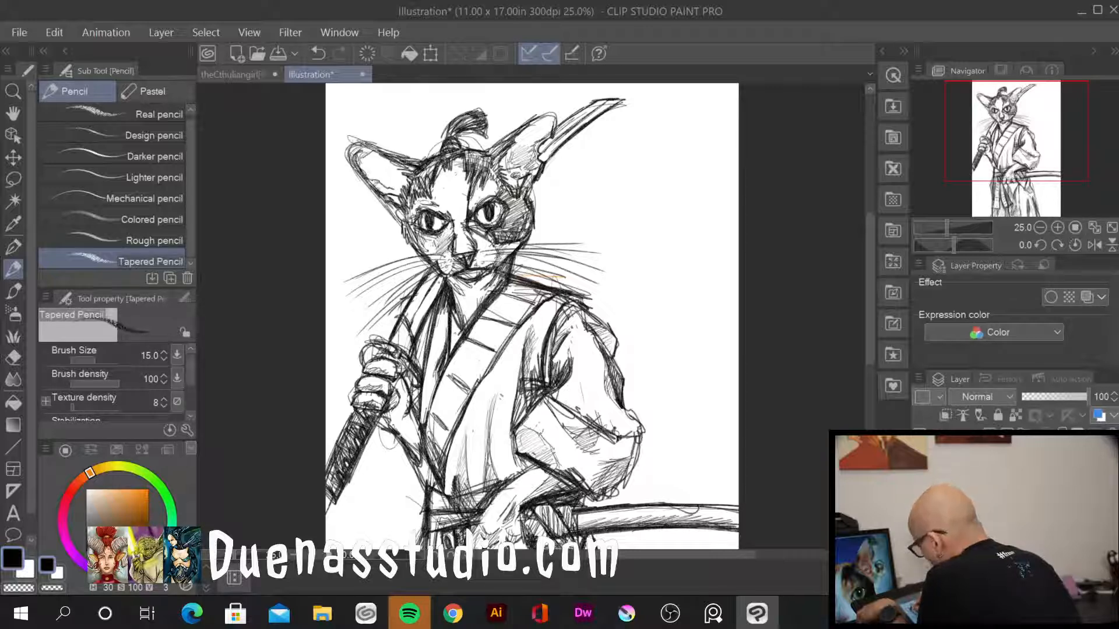
mouse_move(371, 181)
left_mouse_down()
mouse_move(395, 197)
mouse_move(411, 167)
mouse_move(396, 188)
mouse_move(408, 192)
mouse_move(399, 177)
left_mouse_up()
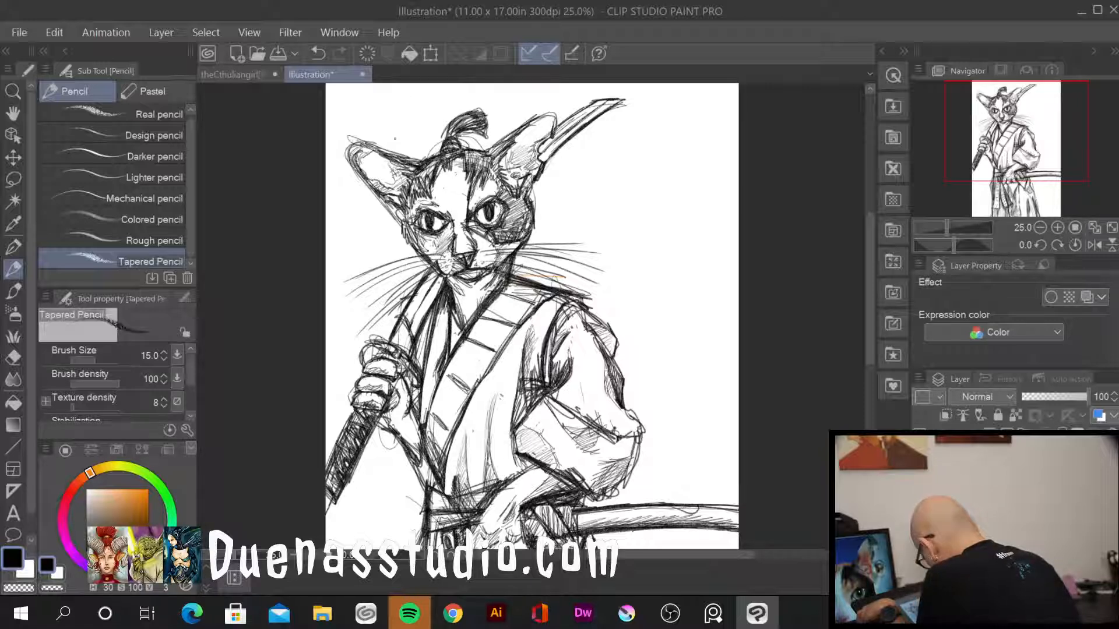
Draw long whiskers rising above the brows and darken the fur markings at the ear bases and over the eye
left_click_drag(496, 163, 519, 197)
left_click_drag(410, 186, 402, 195)
mouse_move(410, 188)
left_mouse_down()
mouse_move(398, 204)
mouse_move(407, 184)
left_mouse_up()
left_click_drag(410, 121, 426, 193)
mouse_move(477, 123)
left_mouse_down()
mouse_move(500, 167)
mouse_move(483, 179)
left_mouse_up()
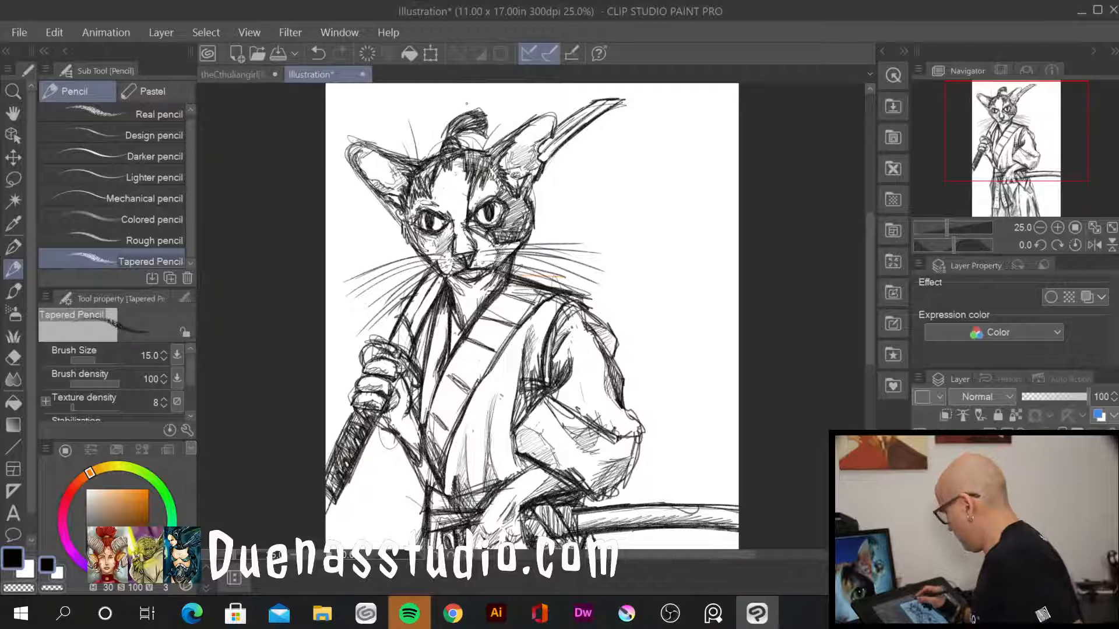
left_click_drag(481, 178, 469, 208)
left_click_drag(483, 190, 475, 203)
left_click_drag(498, 188, 488, 192)
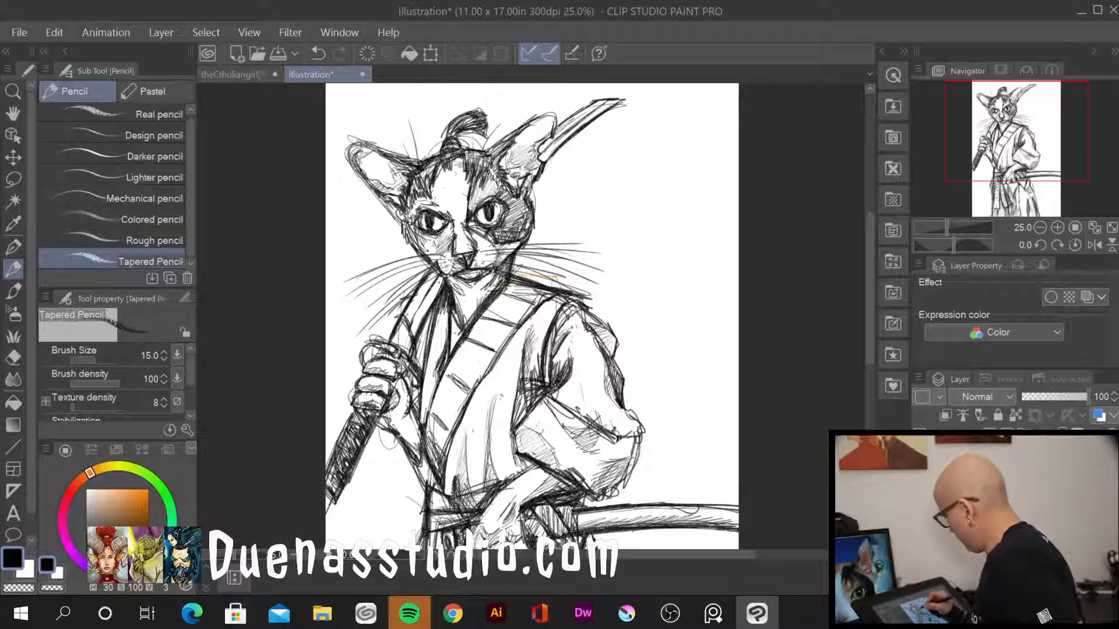
Shift the sketch layer slightly on the canvas and rotate the whole figure a little clockwise
key("ctrl+minus")
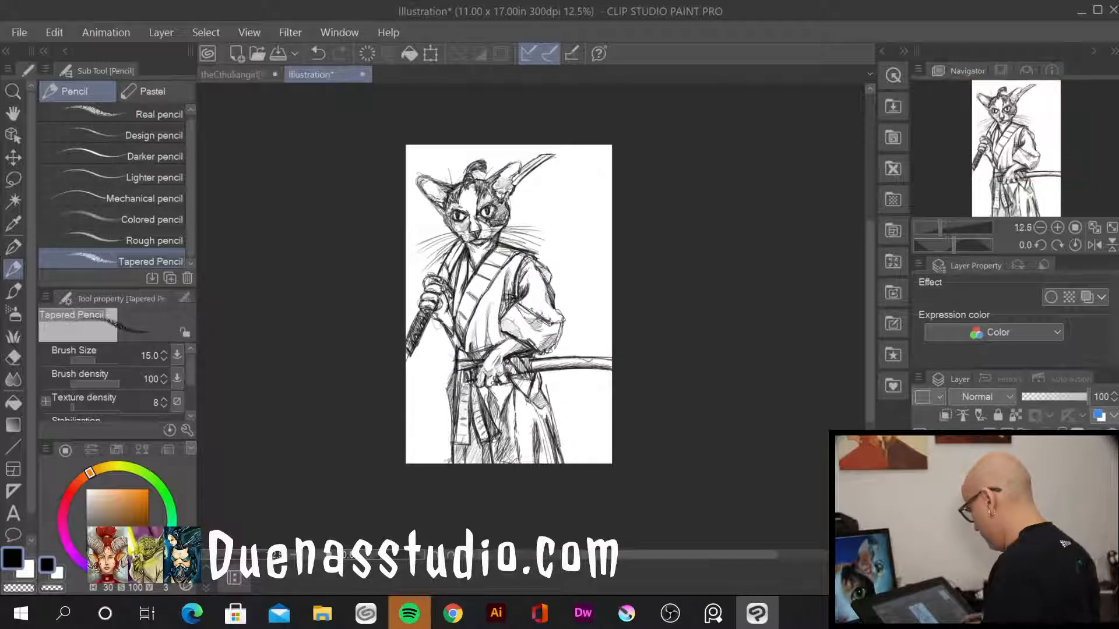
left_click_drag(585, 402, 531, 405)
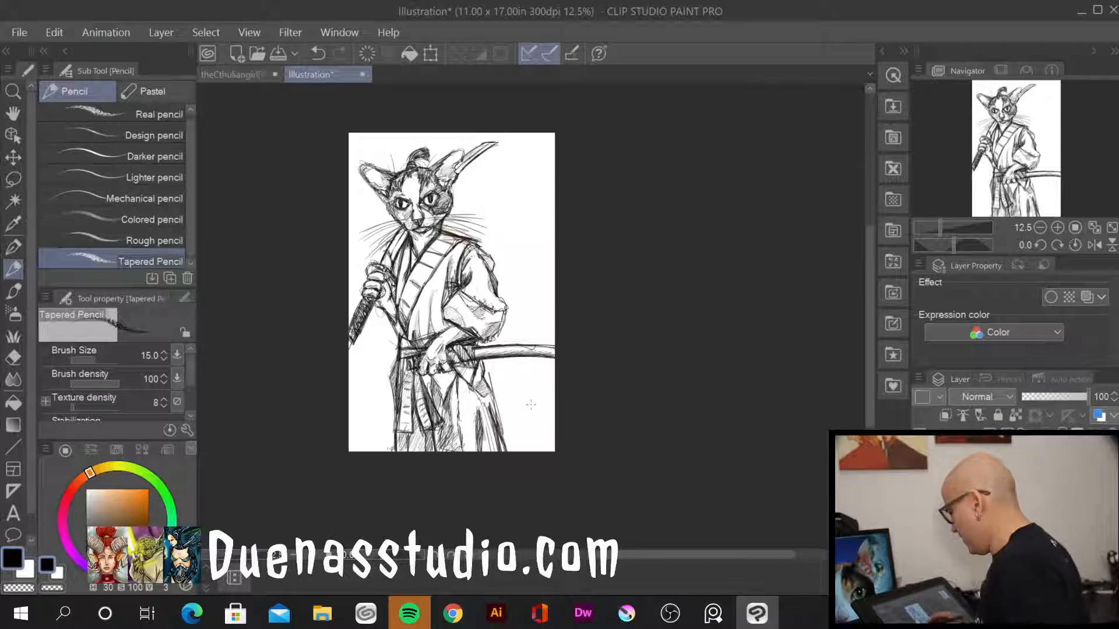
left_click(13, 157)
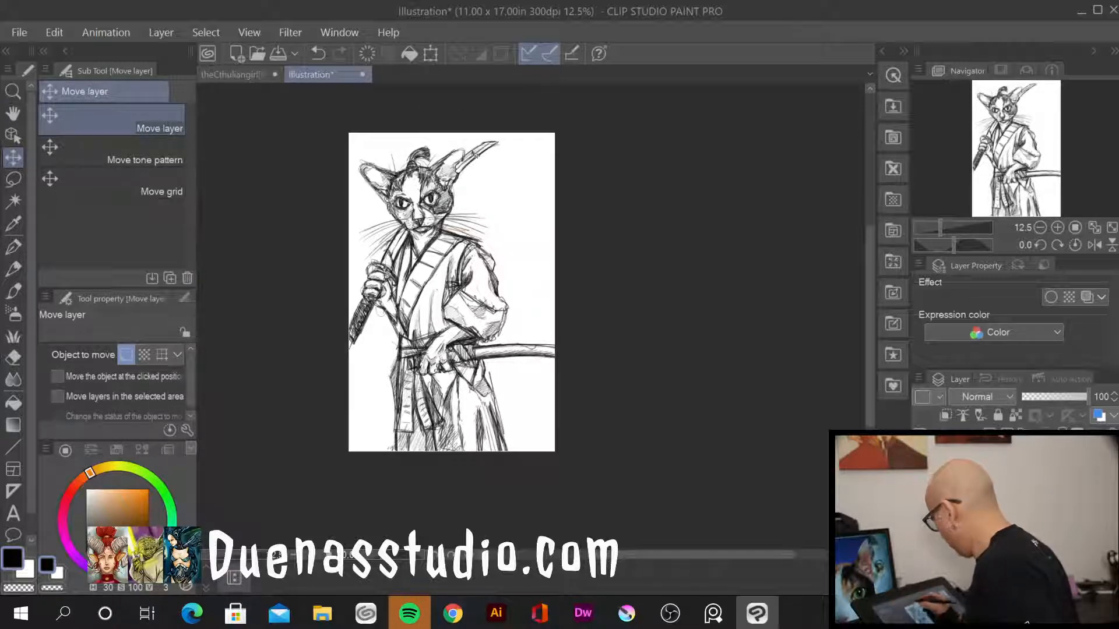
left_click_drag(496, 153, 497, 160)
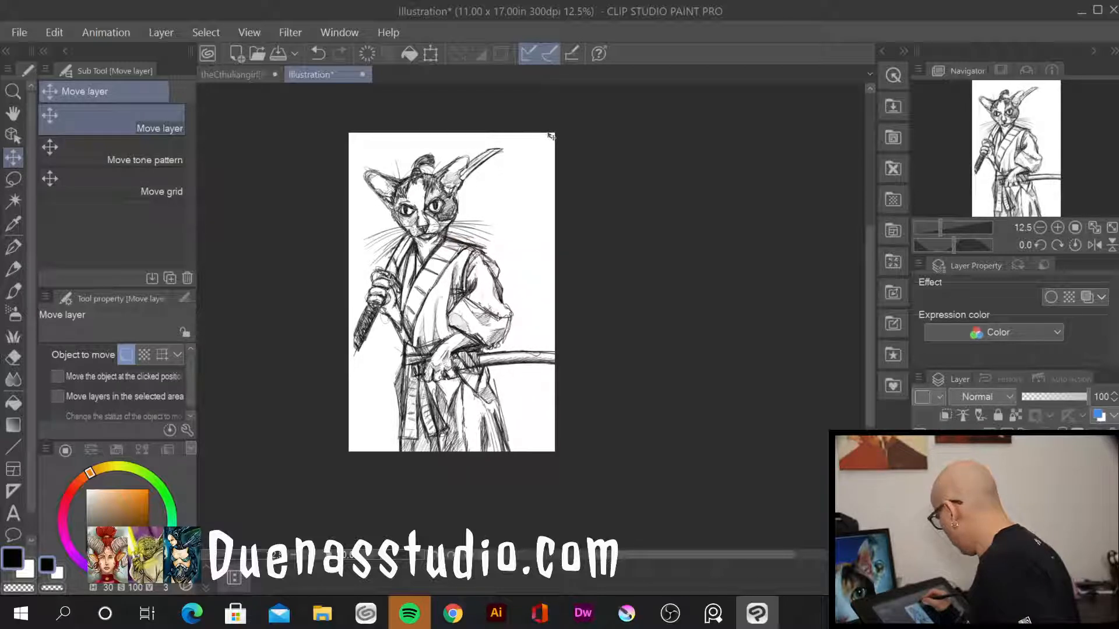
key("ctrl+t")
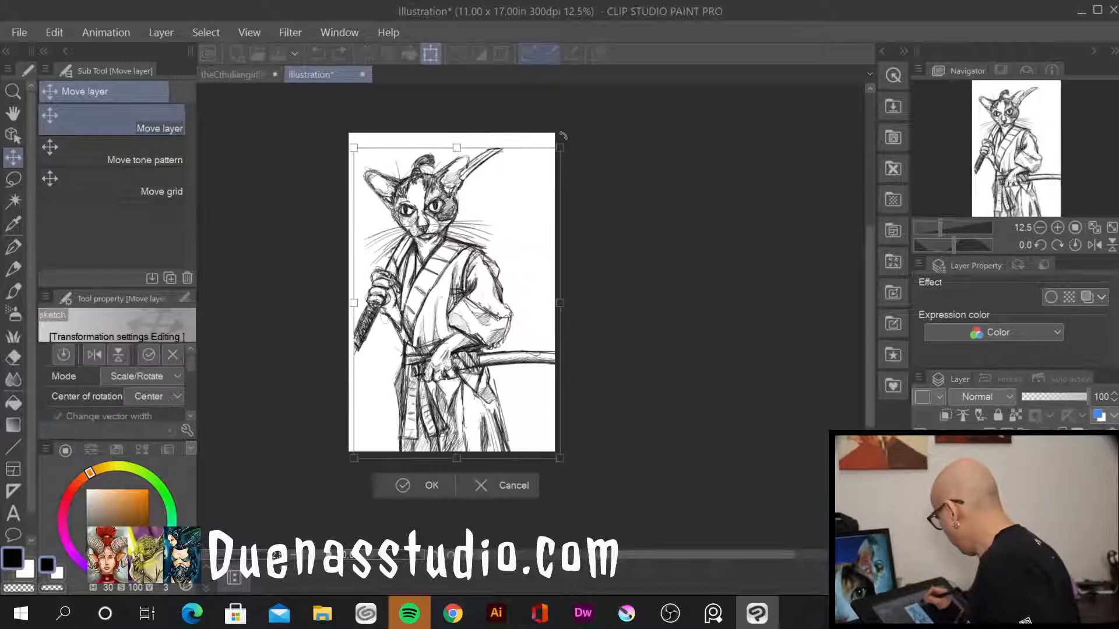
mouse_move(563, 139)
left_mouse_down()
mouse_move(579, 155)
mouse_move(579, 141)
left_mouse_up()
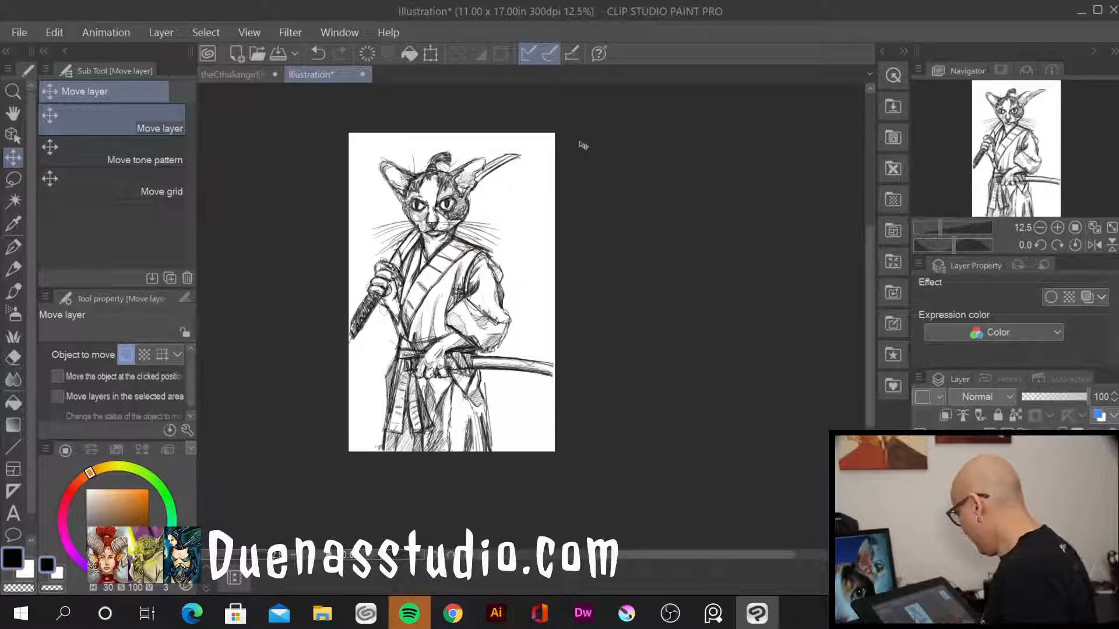
Look through the custom brush groups and choose the Deharme-paint-tool brush for shading the upper body
scroll(662, 362, "up", 1)
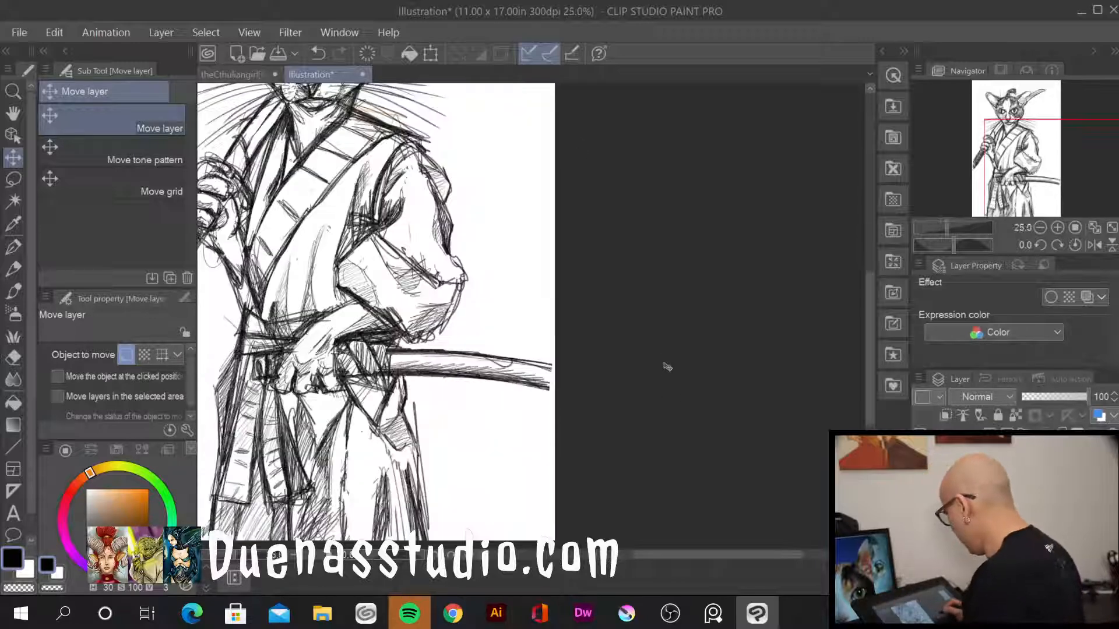
left_click_drag(552, 243, 666, 442)
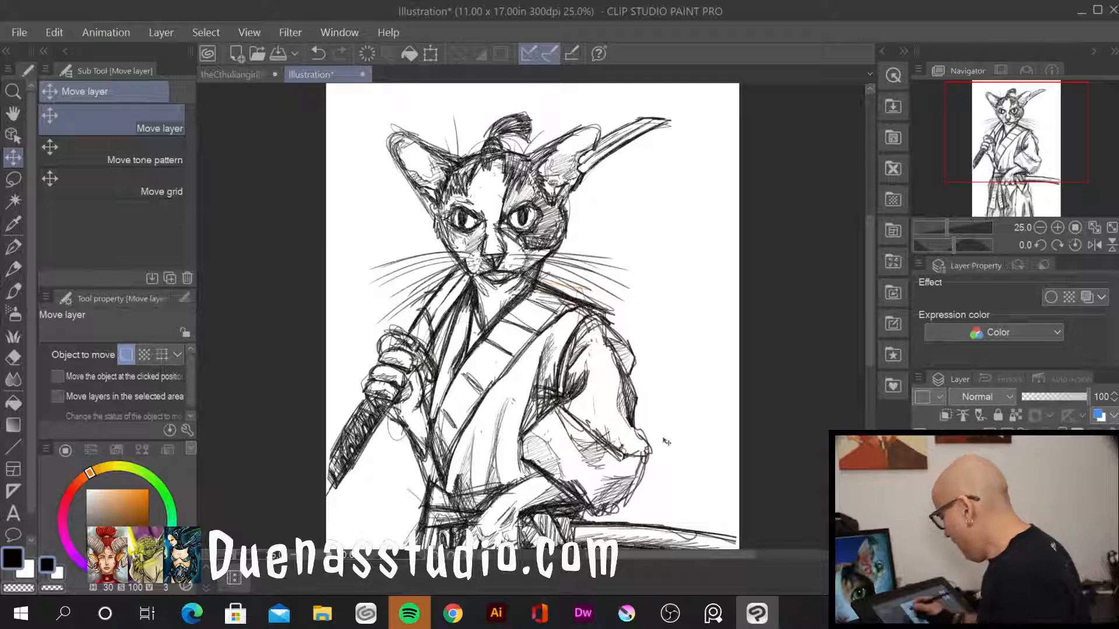
left_click(14, 290)
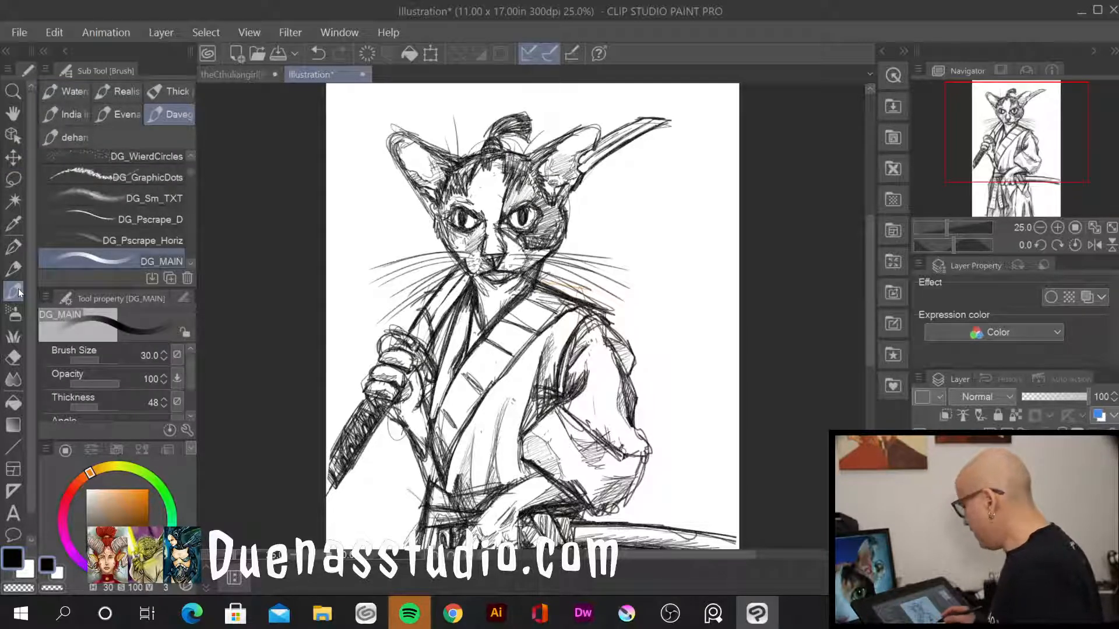
left_click(118, 113)
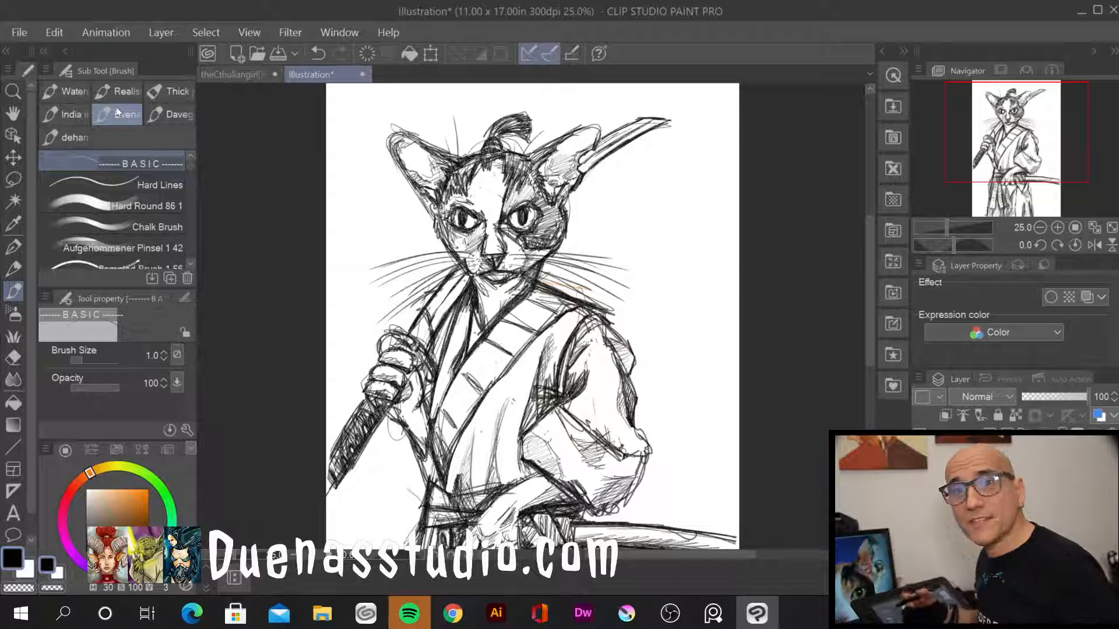
left_click(177, 113)
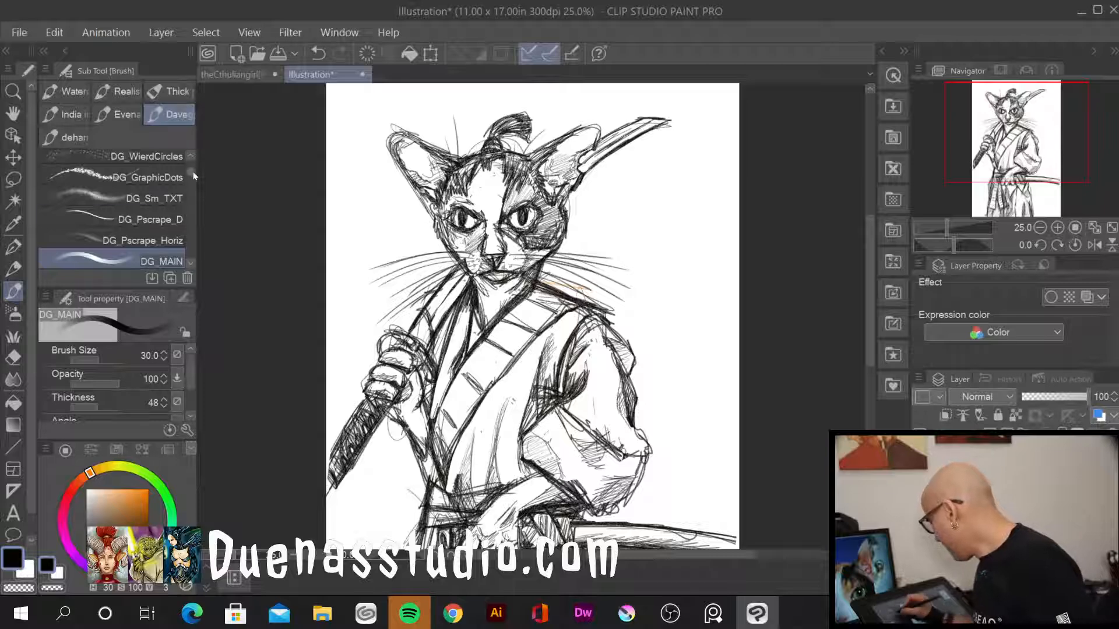
mouse_move(193, 174)
left_mouse_down()
mouse_move(192, 164)
mouse_move(190, 257)
mouse_move(194, 158)
left_mouse_up()
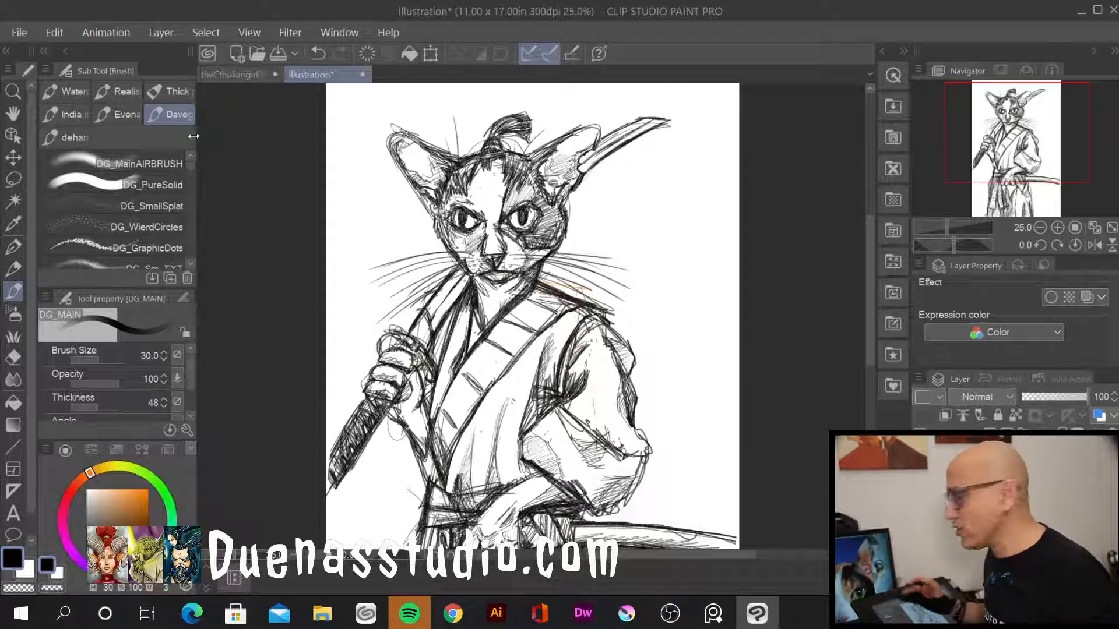
left_click(79, 138)
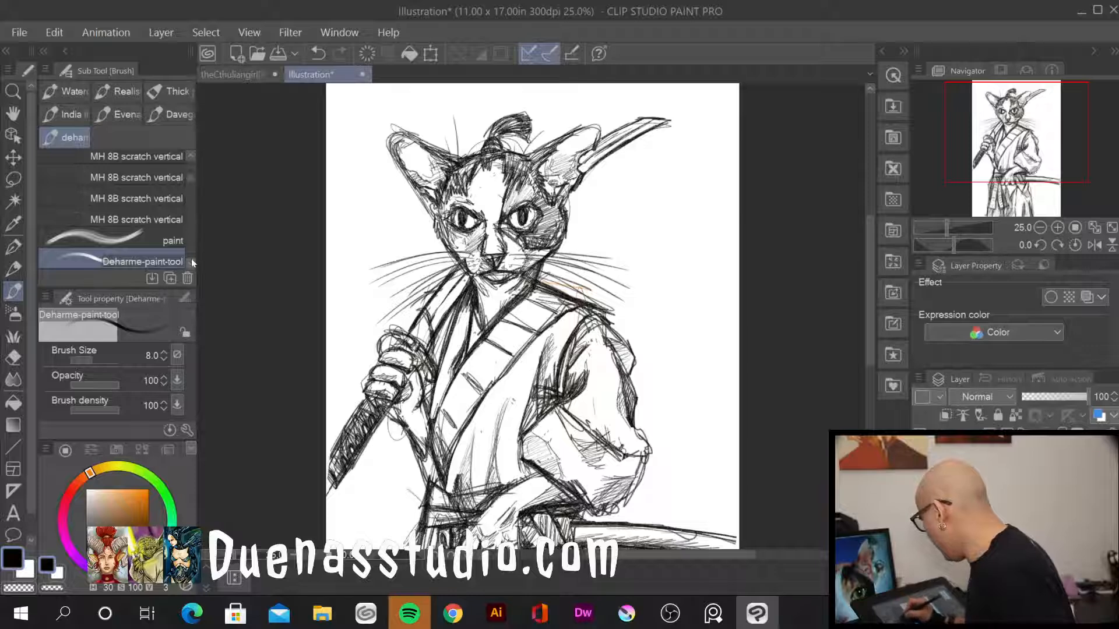
left_click_drag(191, 181, 191, 165)
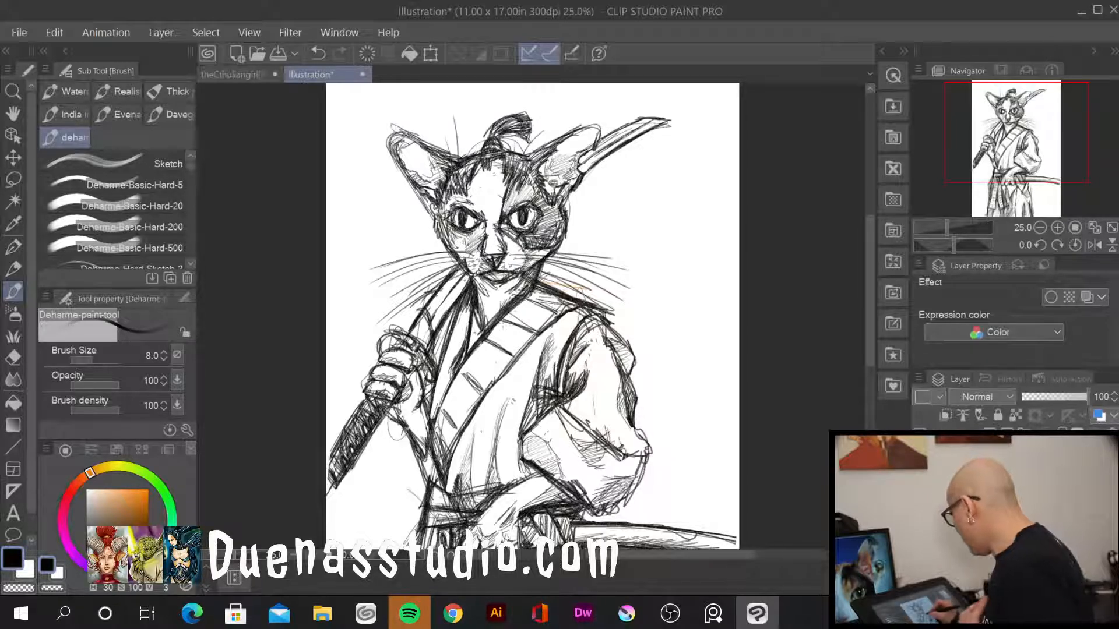
Check the reference and lightly shade a panel of the robe's collar band, then enlarge the brush to 17
mouse_move(506, 320)
left_mouse_down()
mouse_move(508, 343)
mouse_move(494, 338)
left_mouse_up()
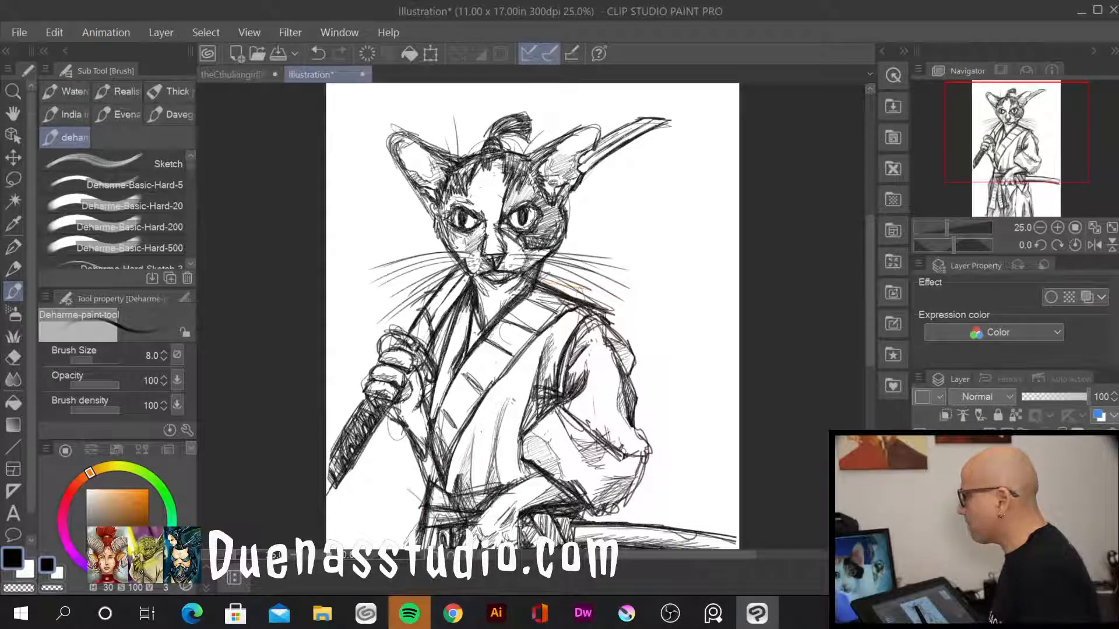
key("alt+Tab")
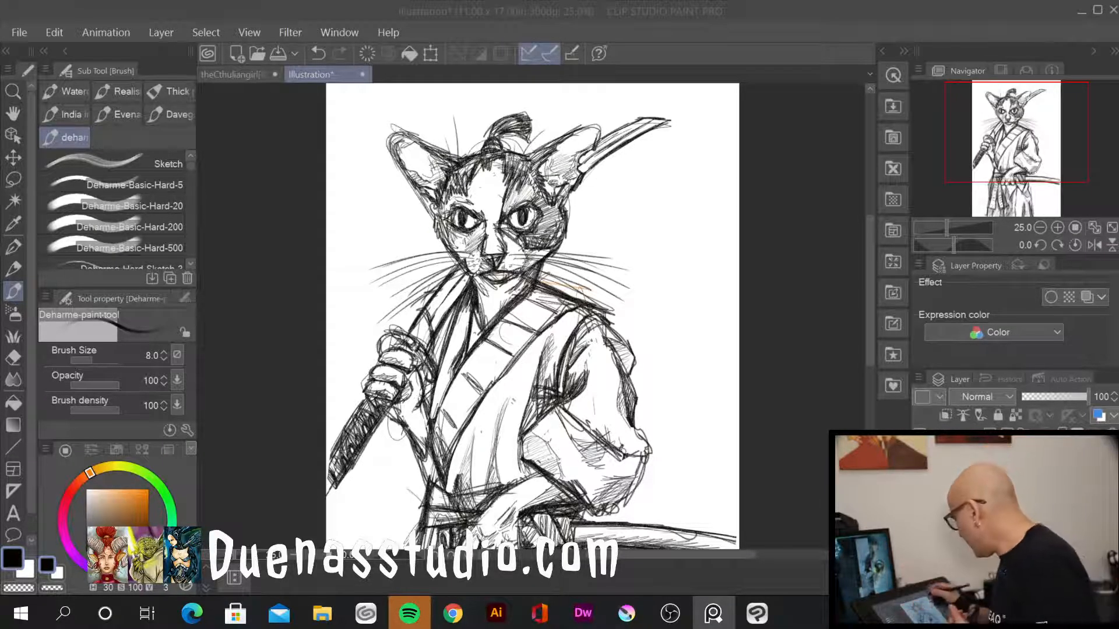
left_click(599, 246)
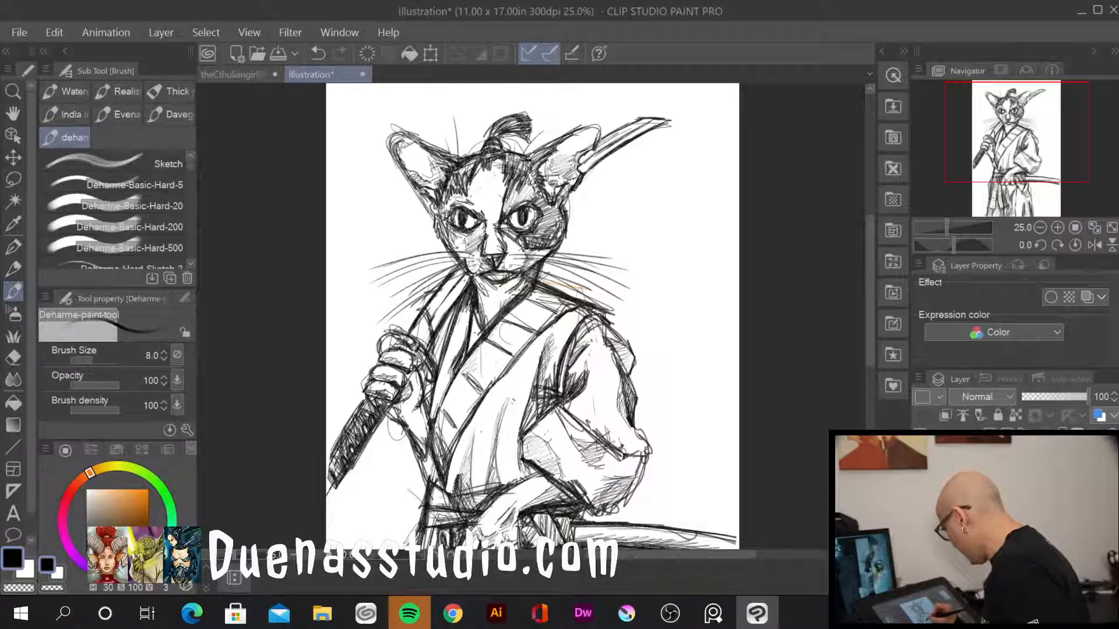
mouse_move(467, 380)
left_mouse_down()
mouse_move(484, 373)
mouse_move(480, 352)
mouse_move(485, 360)
left_mouse_up()
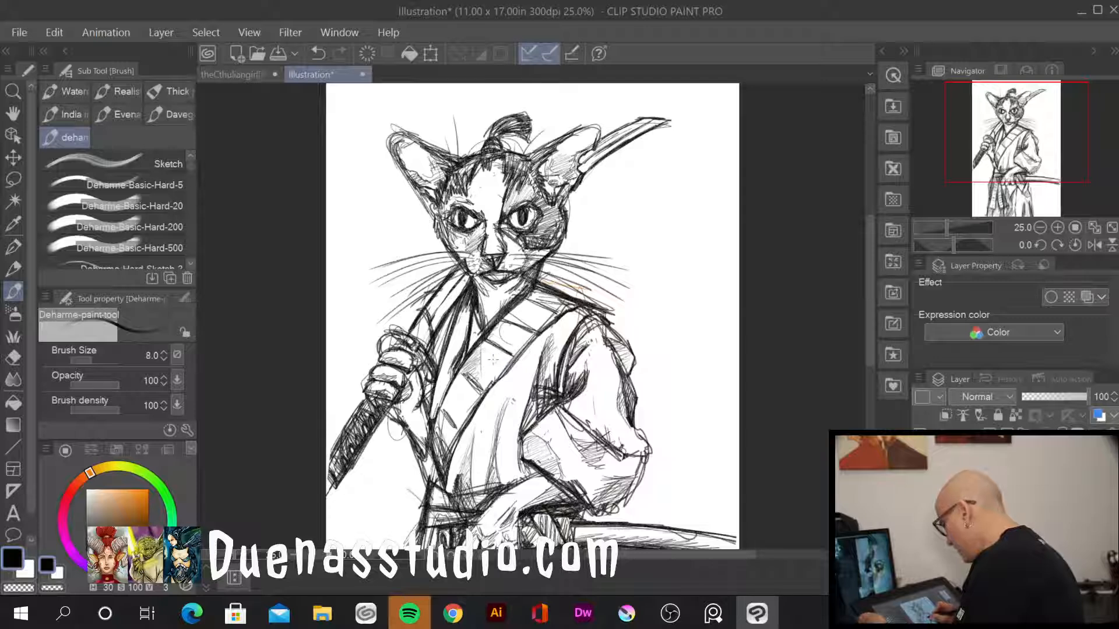
key("bracketright")
key("bracketright")
key("bracketright")
key("bracketright")
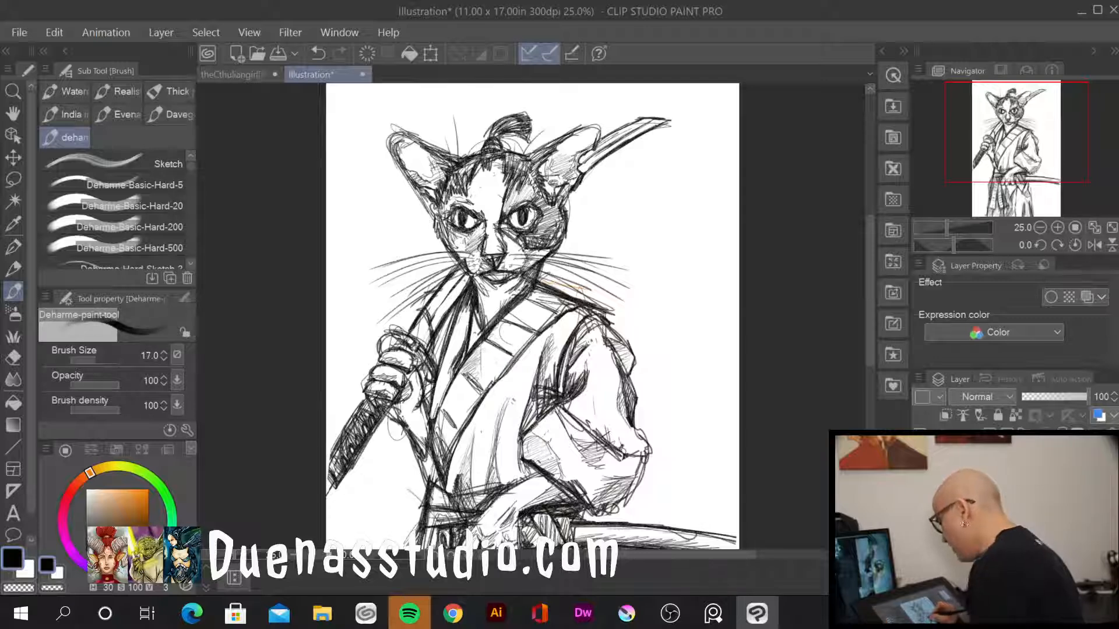
Hatch the robe's collar band with the Tapered Pencil at size 15 and darken it beside the neck
left_click(14, 269)
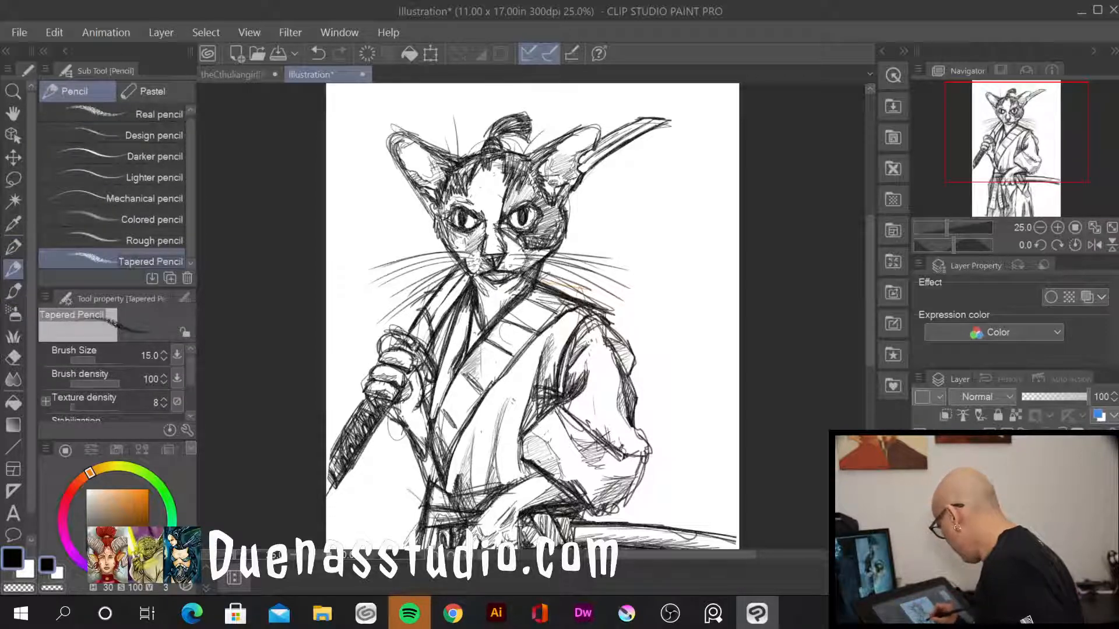
mouse_move(466, 378)
left_mouse_down()
mouse_move(477, 369)
mouse_move(455, 408)
left_mouse_up()
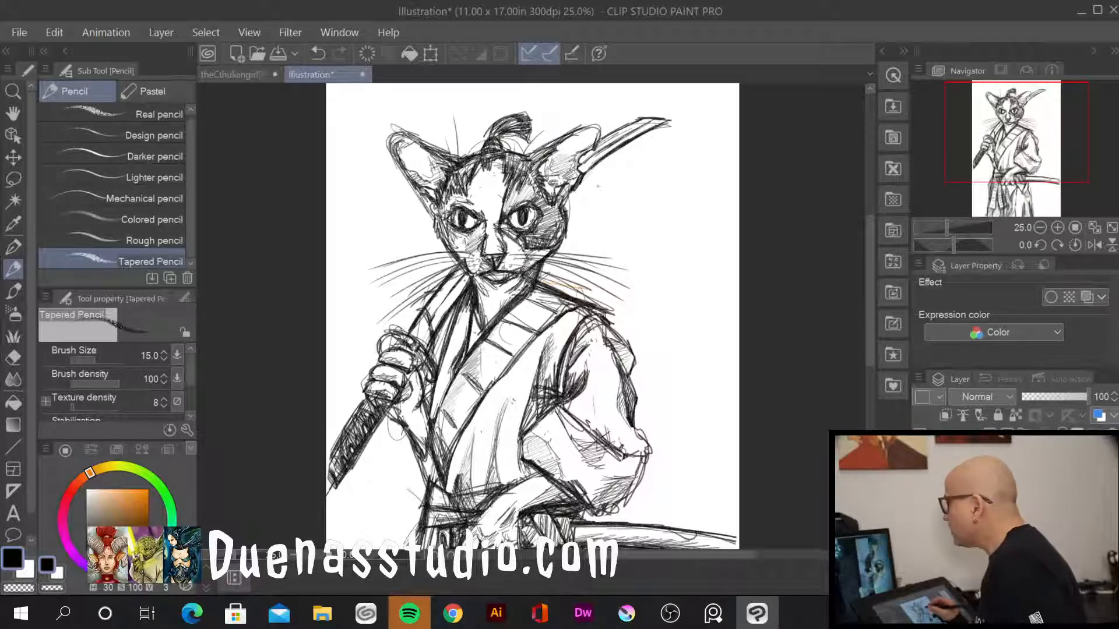
mouse_move(525, 323)
left_mouse_down()
mouse_move(555, 280)
mouse_move(562, 302)
mouse_move(533, 345)
left_mouse_up()
left_click_drag(558, 300, 529, 341)
mouse_move(544, 270)
left_mouse_down()
mouse_move(556, 307)
mouse_move(537, 295)
left_mouse_up()
left_click_drag(534, 274, 548, 299)
left_click_drag(540, 281, 555, 302)
left_click_drag(544, 291, 551, 308)
left_click_drag(541, 285, 552, 304)
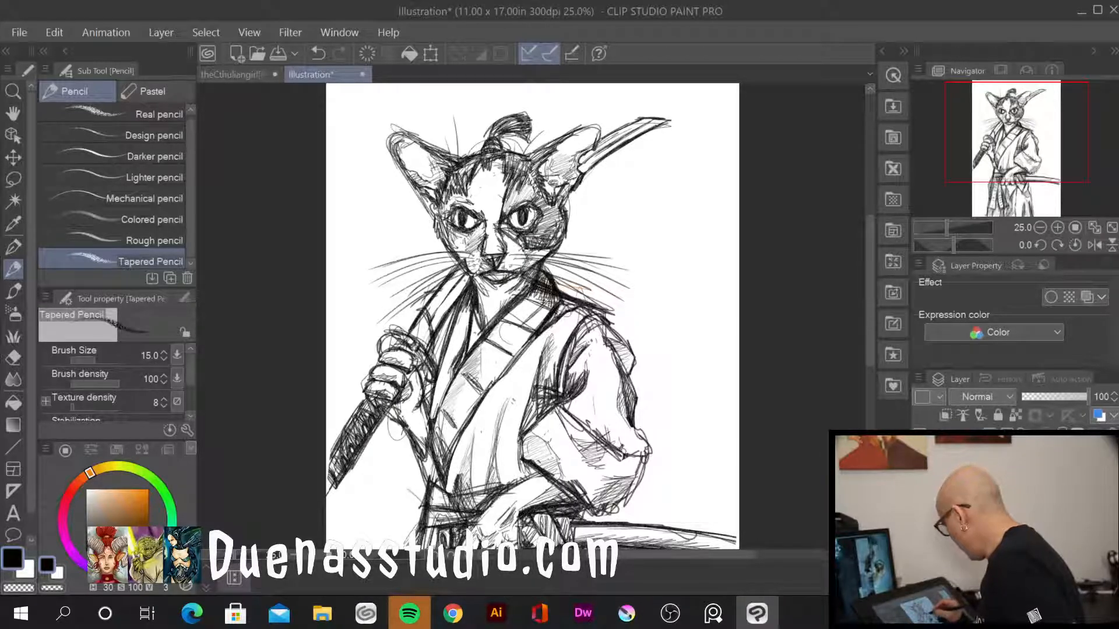
Hatch the robe's fold running down from the shoulder, just outside the collar band
mouse_move(566, 308)
left_mouse_down()
mouse_move(513, 365)
mouse_move(575, 307)
mouse_move(601, 319)
mouse_move(551, 334)
mouse_move(546, 348)
mouse_move(571, 335)
mouse_move(545, 349)
left_mouse_up()
left_click_drag(558, 310, 548, 343)
mouse_move(559, 303)
left_mouse_down()
mouse_move(548, 335)
mouse_move(560, 338)
mouse_move(564, 314)
left_mouse_up()
left_click_drag(566, 317, 529, 397)
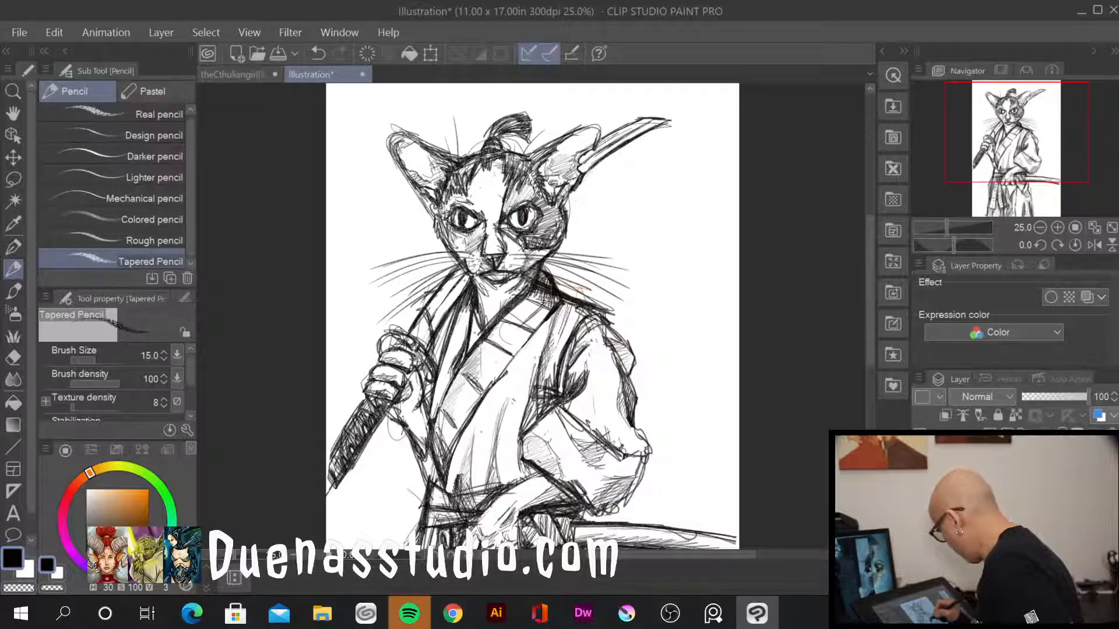
Shade the robe's chest fold beside the sleeve down towards the forearm and darken the collar band's outer edge
left_click_drag(538, 346, 528, 395)
left_click_drag(537, 350, 521, 423)
left_click_drag(531, 383, 523, 409)
left_click_drag(521, 435, 516, 477)
left_click_drag(523, 465, 517, 481)
left_click_drag(531, 376, 519, 428)
left_click_drag(524, 444, 517, 471)
left_click_drag(537, 397, 520, 431)
left_click_drag(536, 413, 521, 479)
left_click_drag(535, 465, 526, 476)
left_click_drag(535, 367, 526, 388)
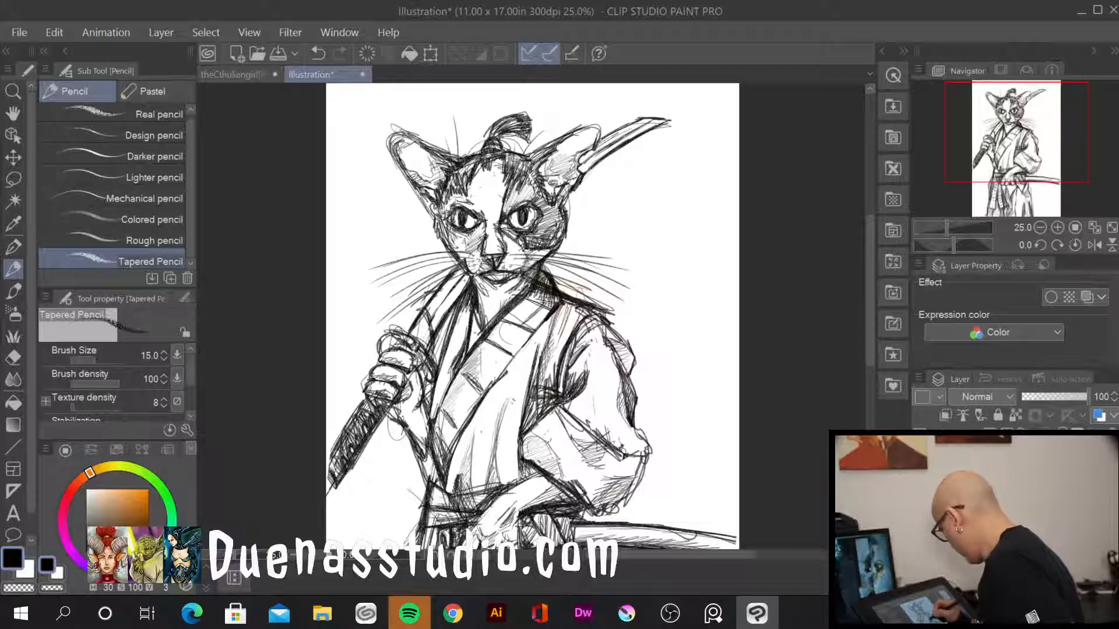
left_click_drag(523, 348, 495, 383)
left_click_drag(535, 335, 477, 418)
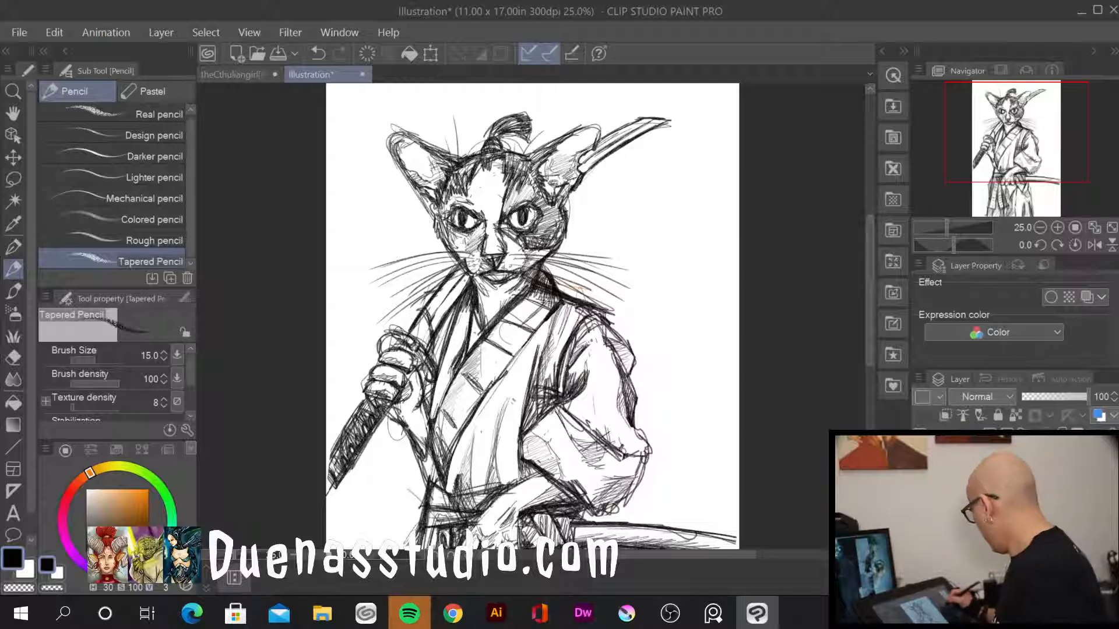
mouse_move(872, 300)
left_mouse_down()
mouse_move(872, 264)
mouse_move(874, 417)
mouse_move(880, 296)
mouse_move(885, 306)
left_mouse_up()
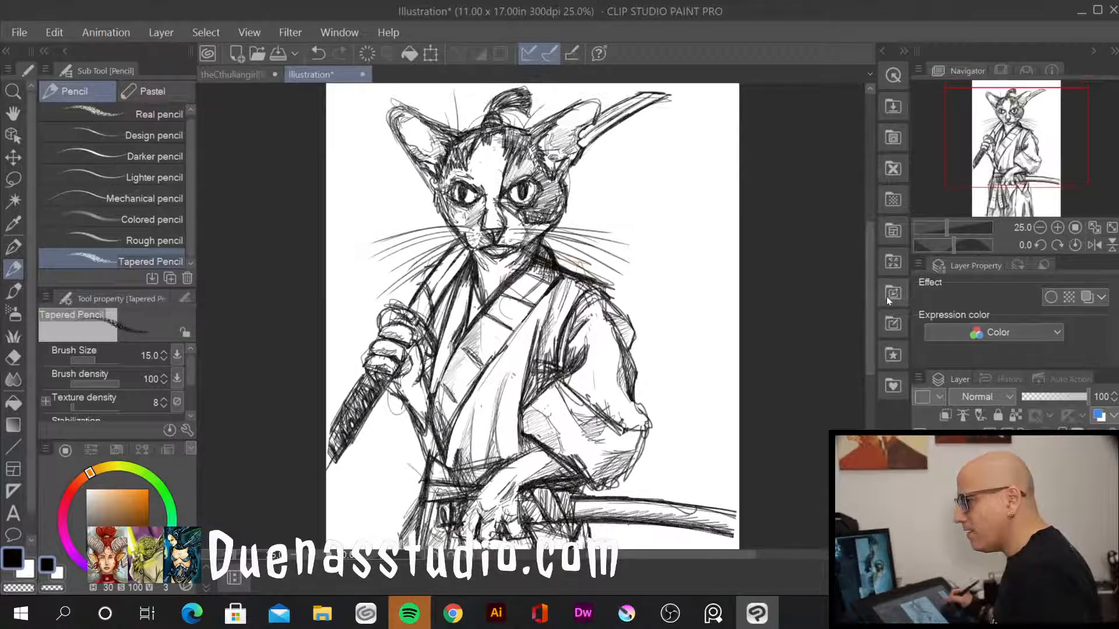
key("ctrl+plus")
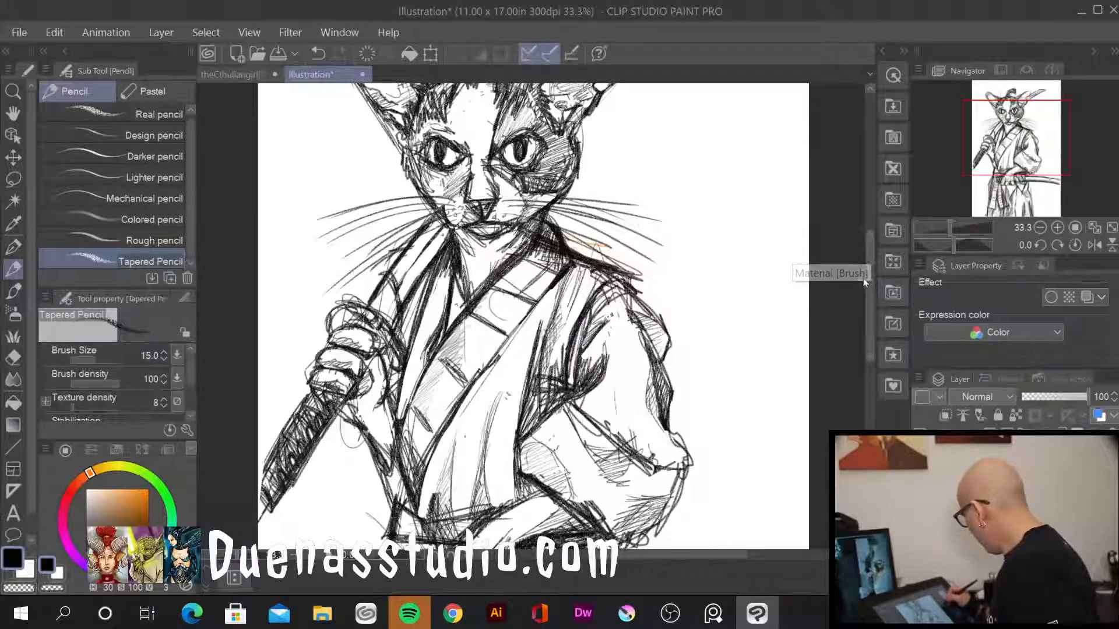
left_click_drag(871, 274, 872, 248)
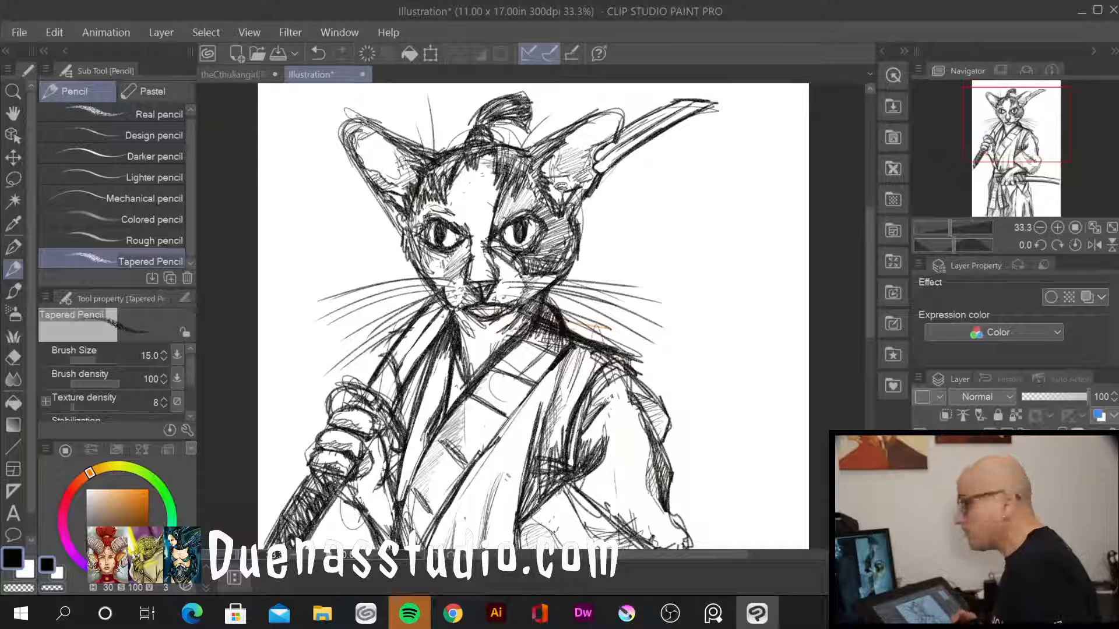